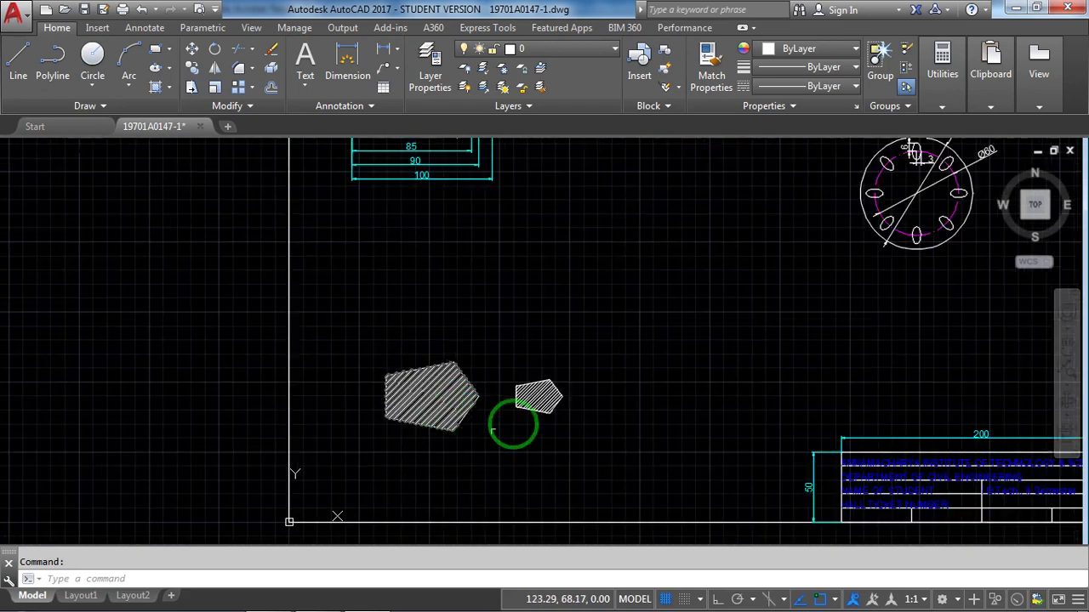
Move both hatched pentagons up to the free area beside the circle with the slot pattern
left_click(626, 449)
left_click(350, 321)
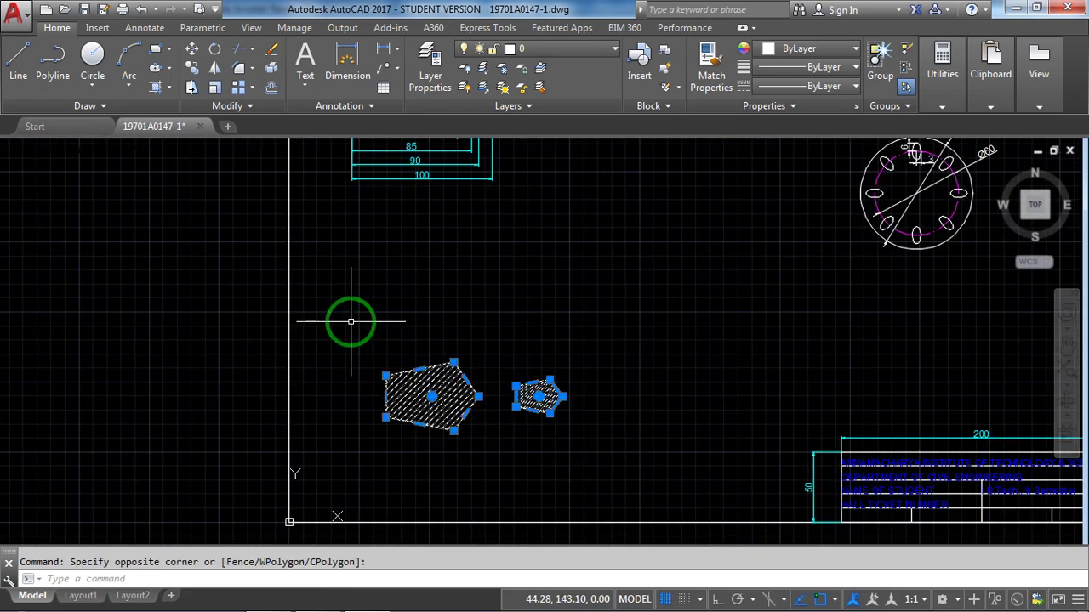
type("m")
key("Return")
left_click(616, 449)
middle_click_drag(752, 281, 680, 397)
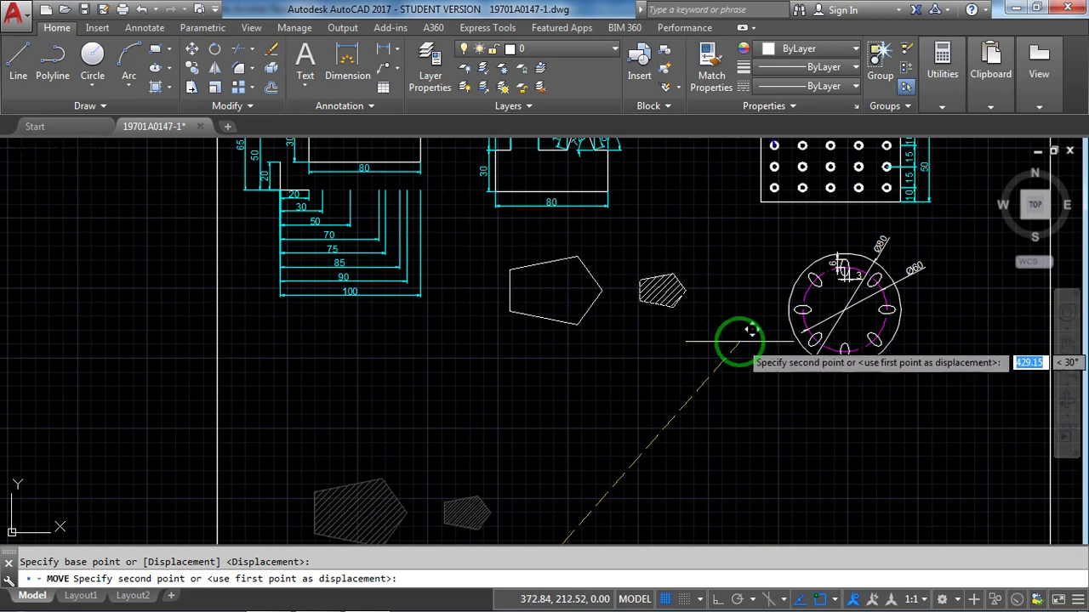
left_click(730, 345)
scroll(591, 457, "down", 2)
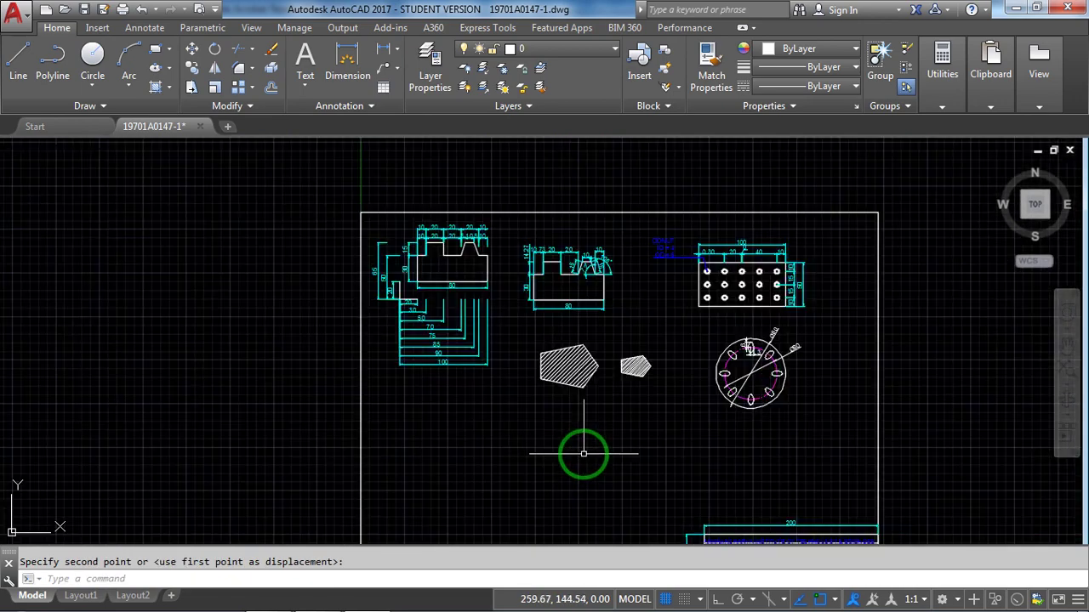
type("z")
key("Return")
scroll(587, 430, "up", 3)
type("a")
key("Return")
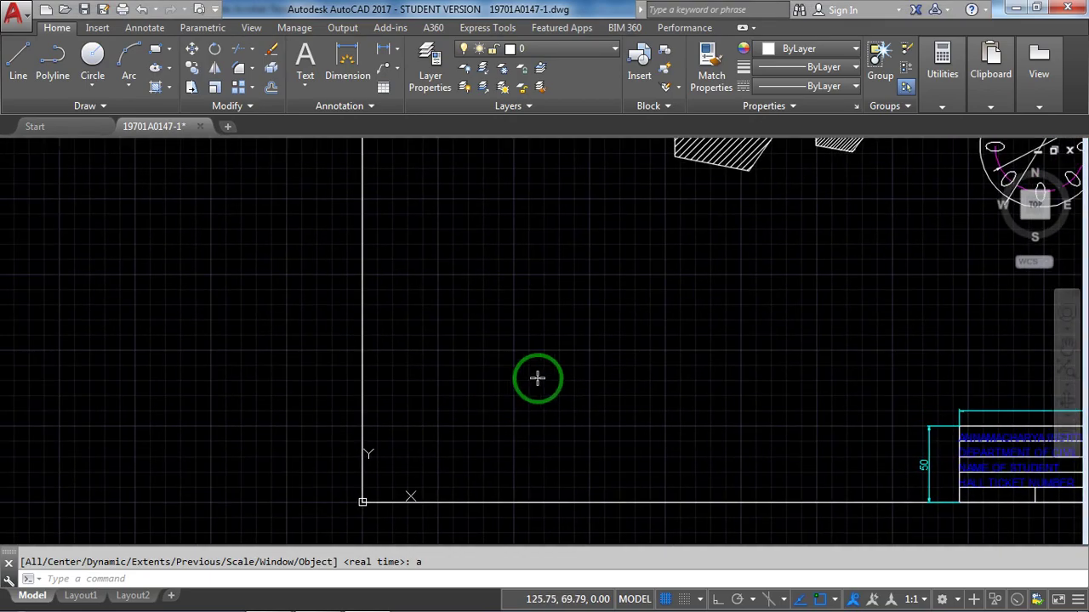
Switch to Acrobat Reader and examine Exercise 14's views and the instructions and figure for the four-part construction box
key("alt+Tab")
scroll(382, 375, "down", 3)
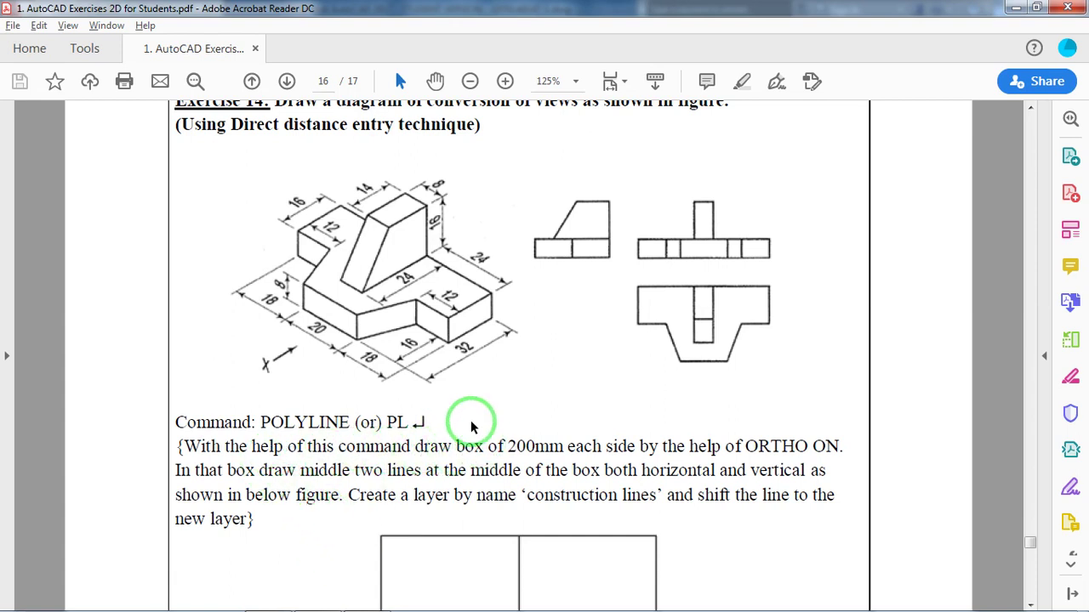
scroll(581, 435, "down", 1)
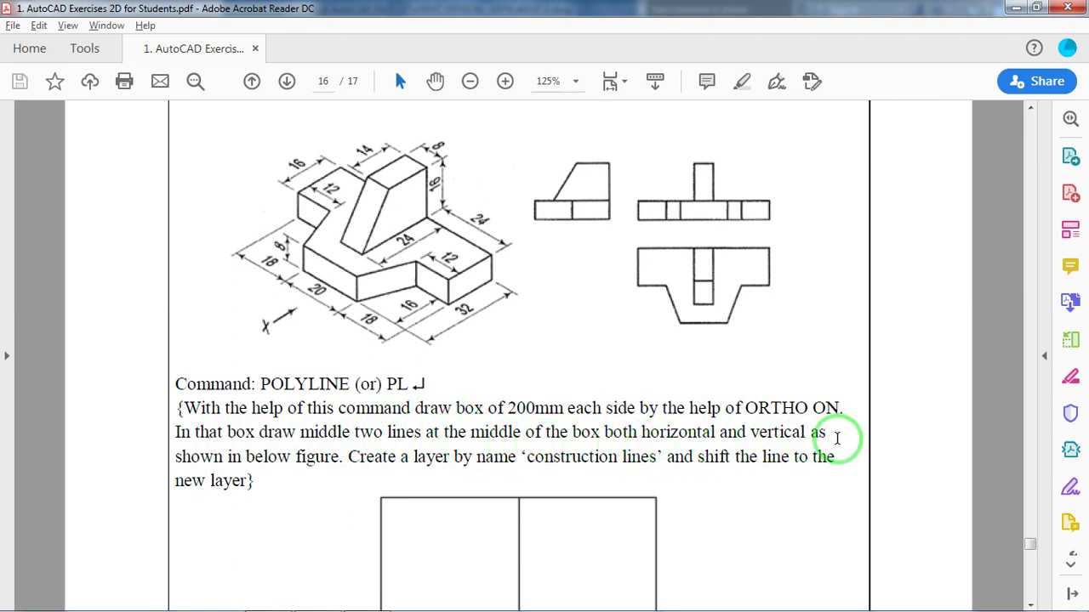
scroll(389, 459, "down", 1)
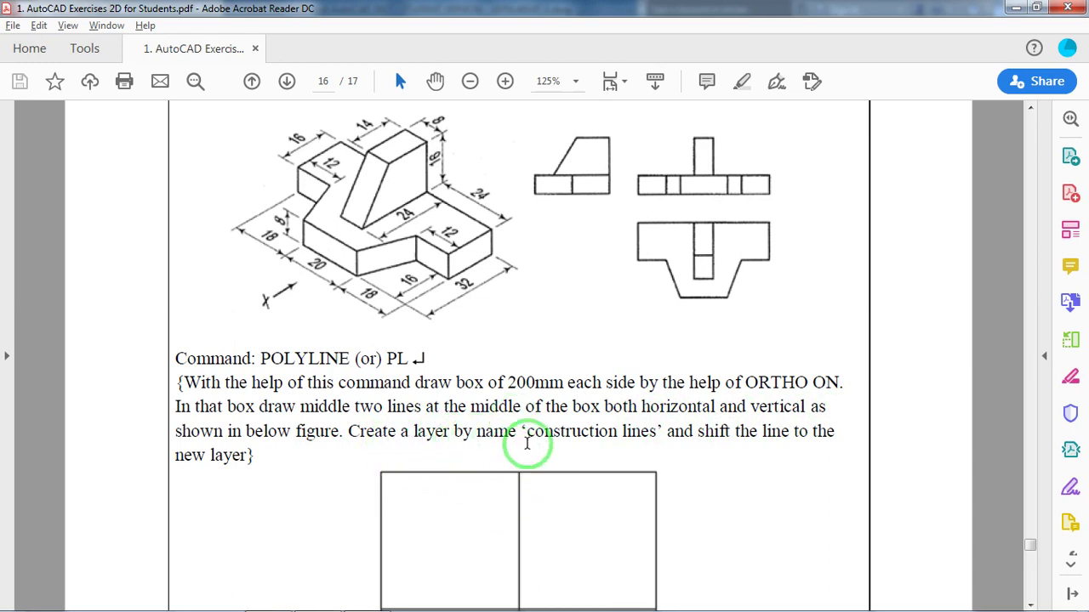
scroll(630, 449, "down", 1)
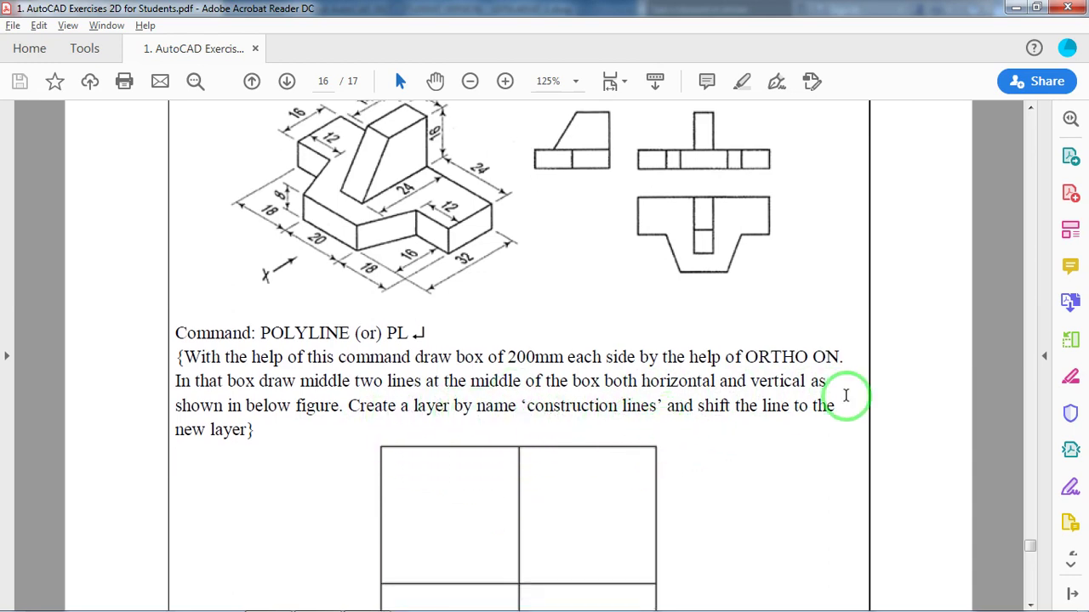
scroll(760, 412, "down", 5)
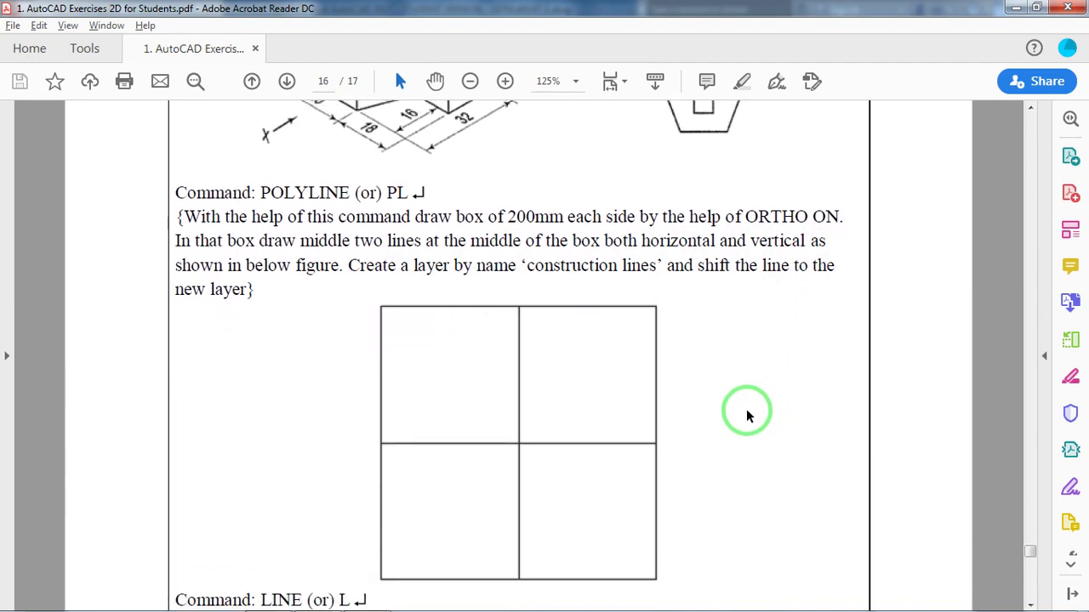
scroll(747, 415, "down", 1)
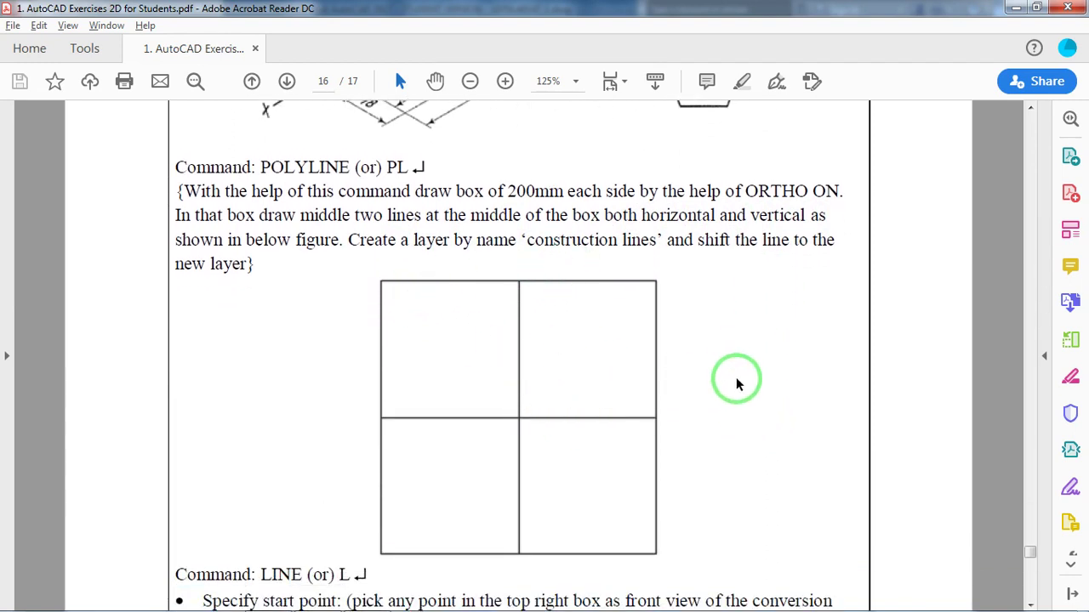
scroll(738, 385, "up", 9)
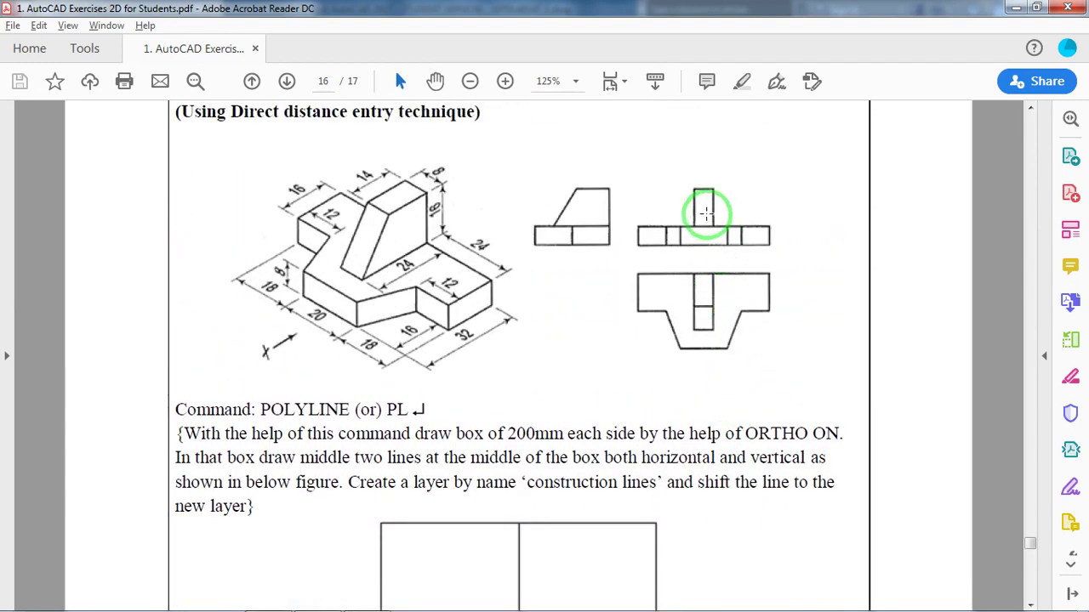
scroll(689, 258, "down", 6)
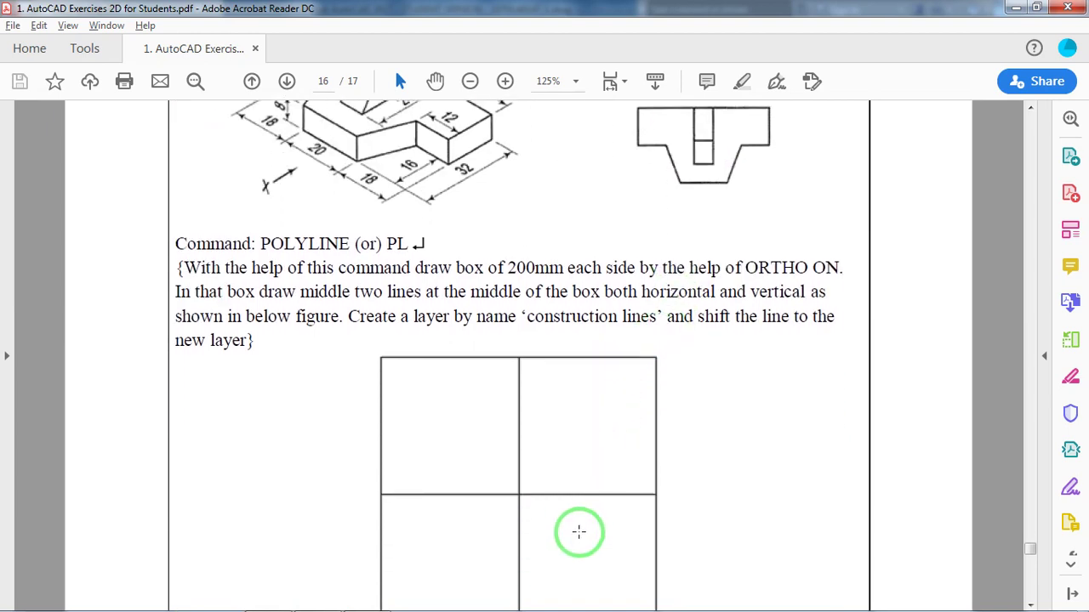
scroll(450, 421, "up", 1)
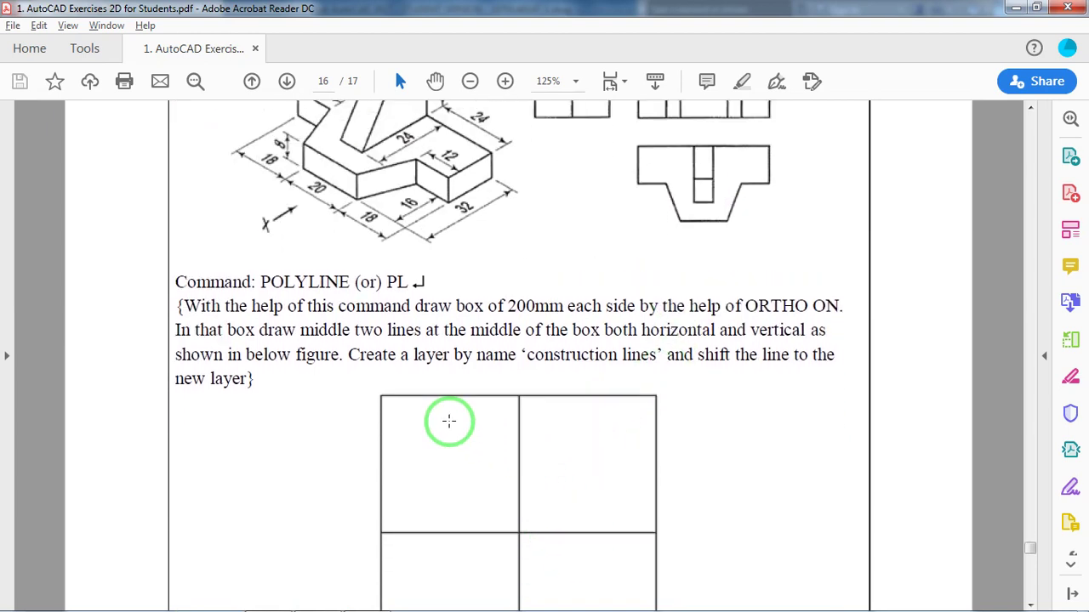
scroll(449, 420, "down", 4)
scroll(449, 420, "up", 1)
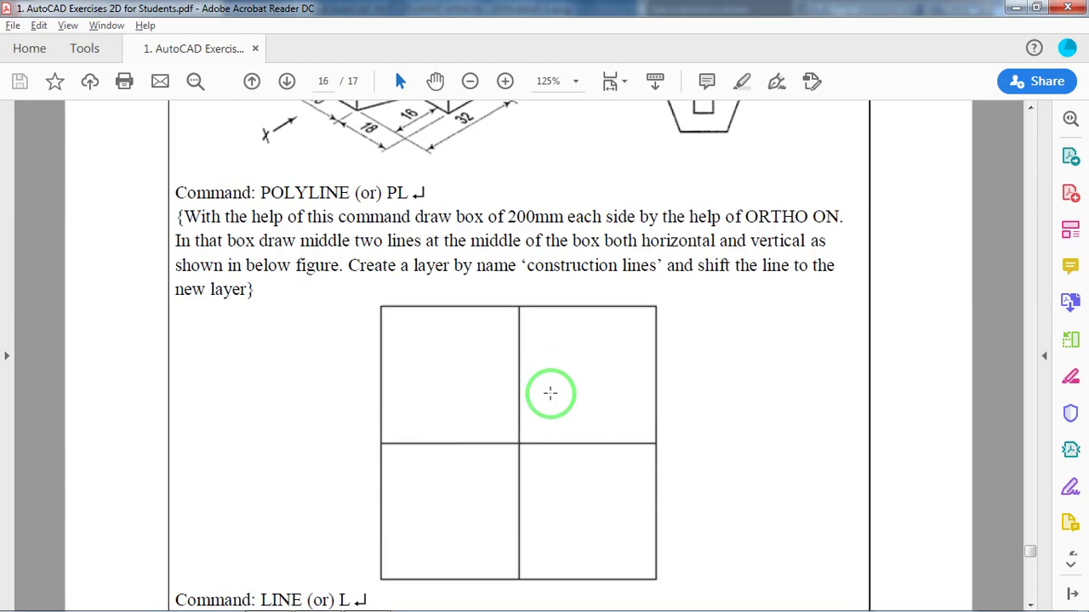
Switch back to AutoCAD and start a polyline at point 10,10, inside the sheet border's lower-left corner
key("alt+Tab")
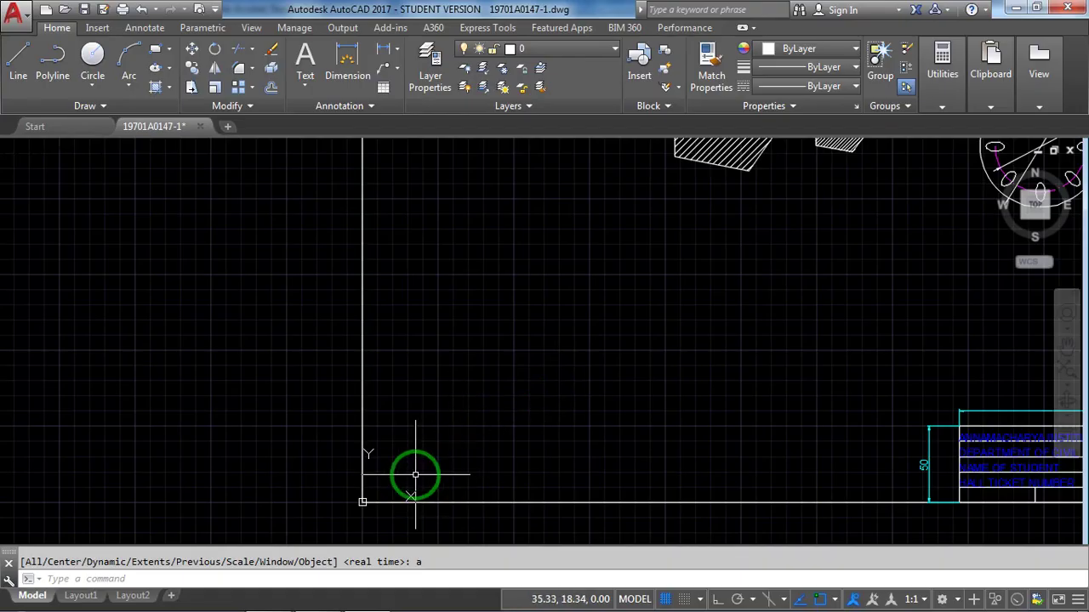
type("p")
key("alt+Tab")
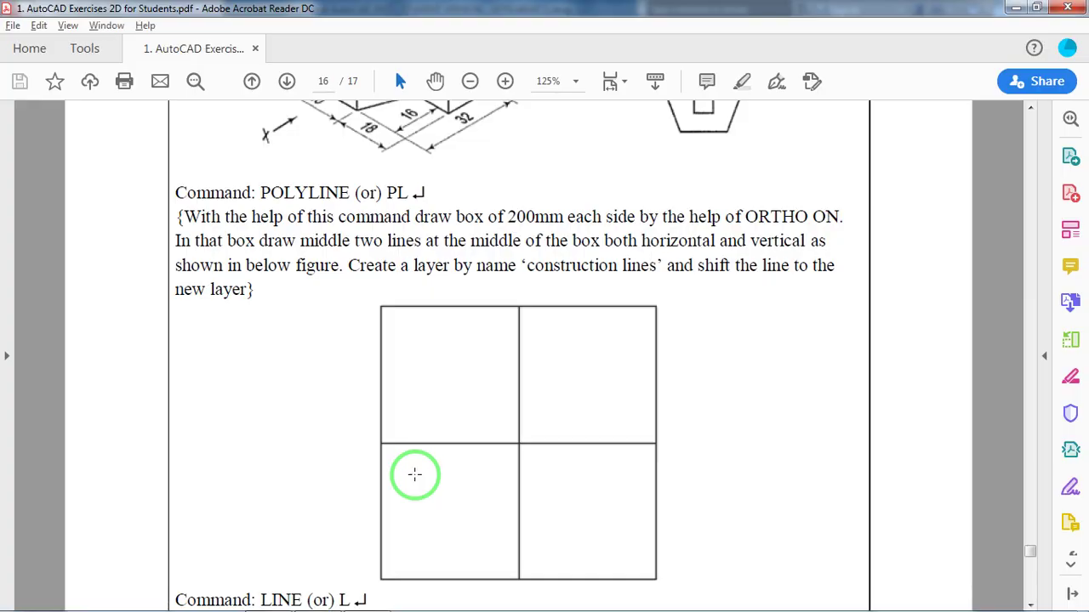
key("alt+Tab")
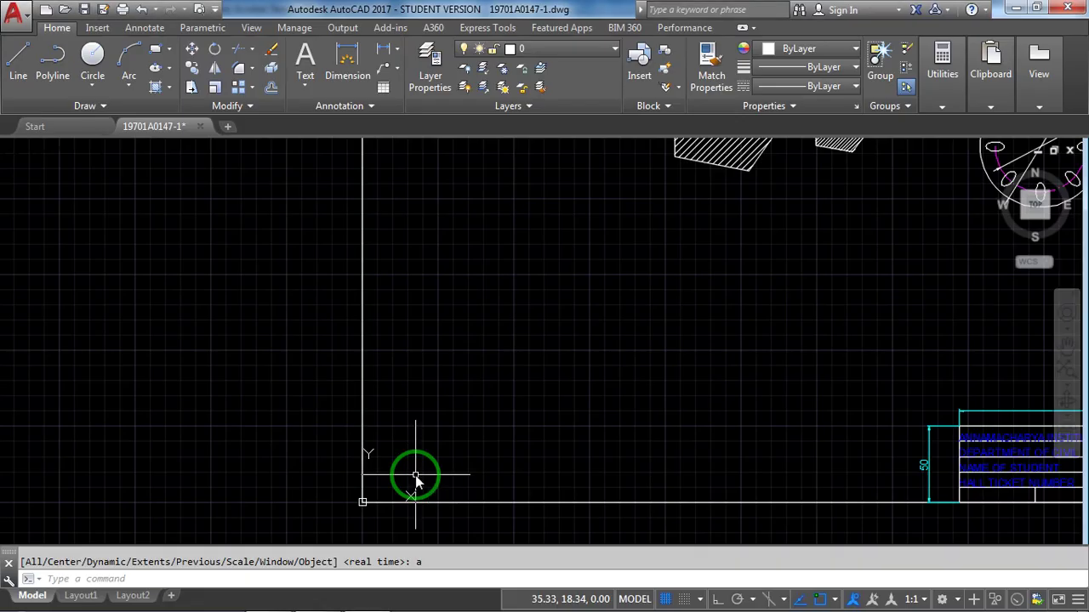
type("p")
key("BackSpace")
type("l")
key("BackSpace")
type("pl")
key("Return")
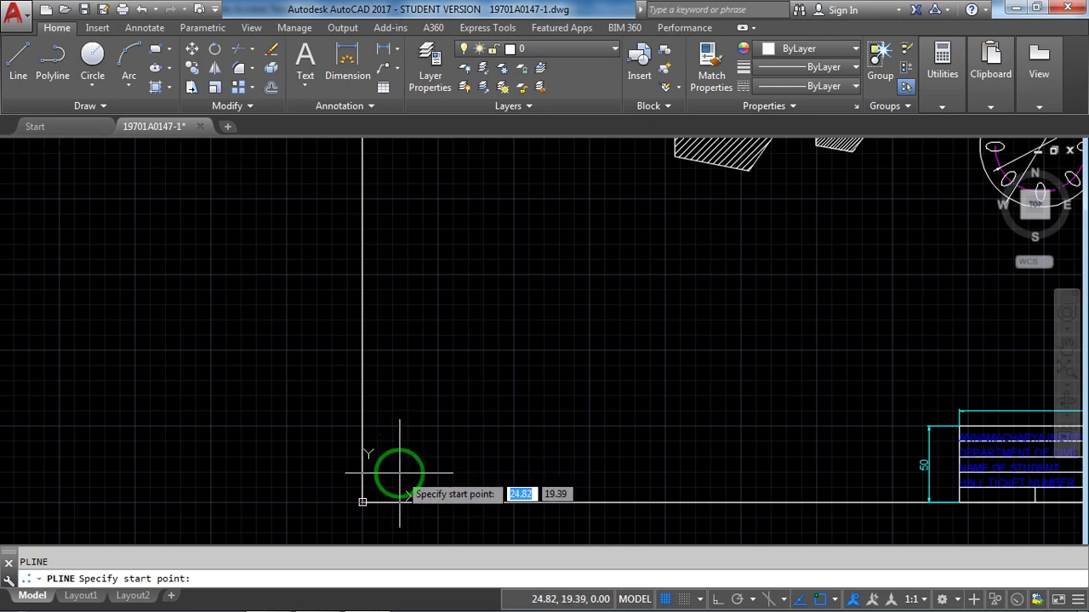
key("Tab")
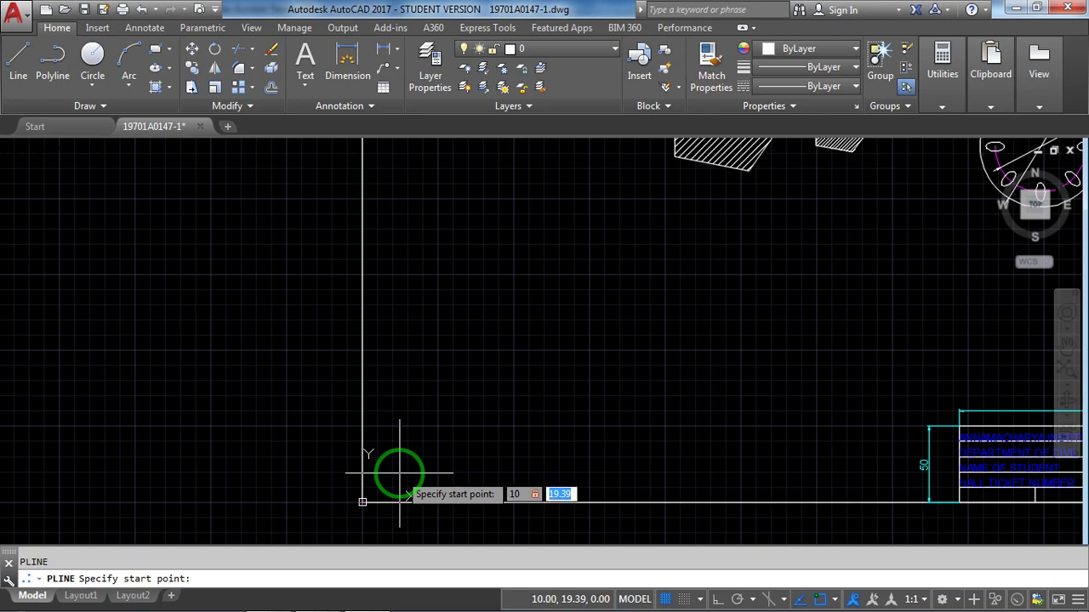
type("10")
key("Return")
scroll(499, 464, "up", 2)
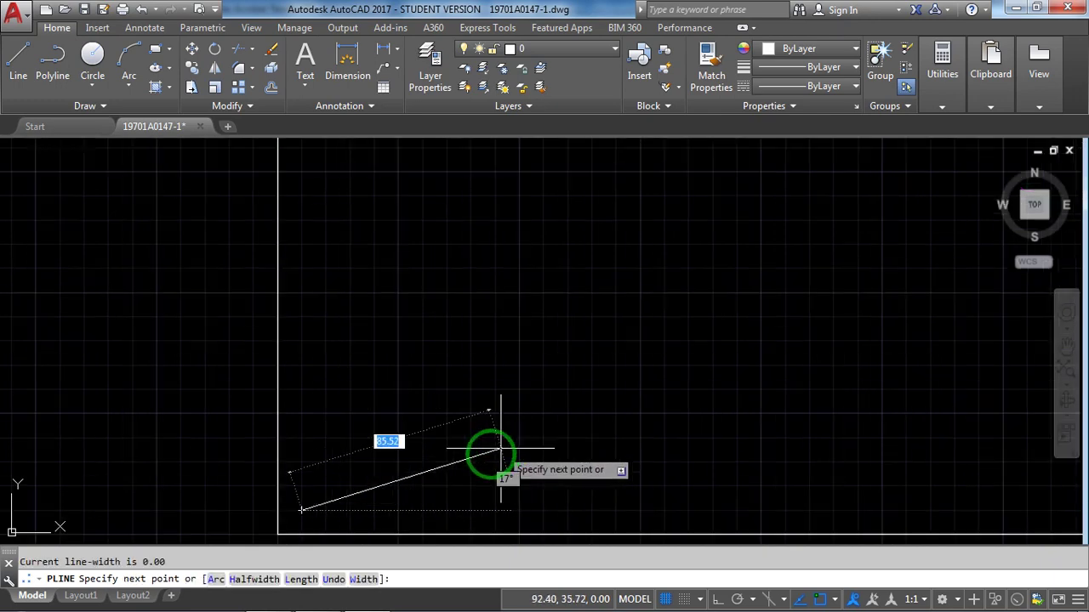
middle_click_drag(353, 520, 442, 389)
scroll(437, 374, "up", 2)
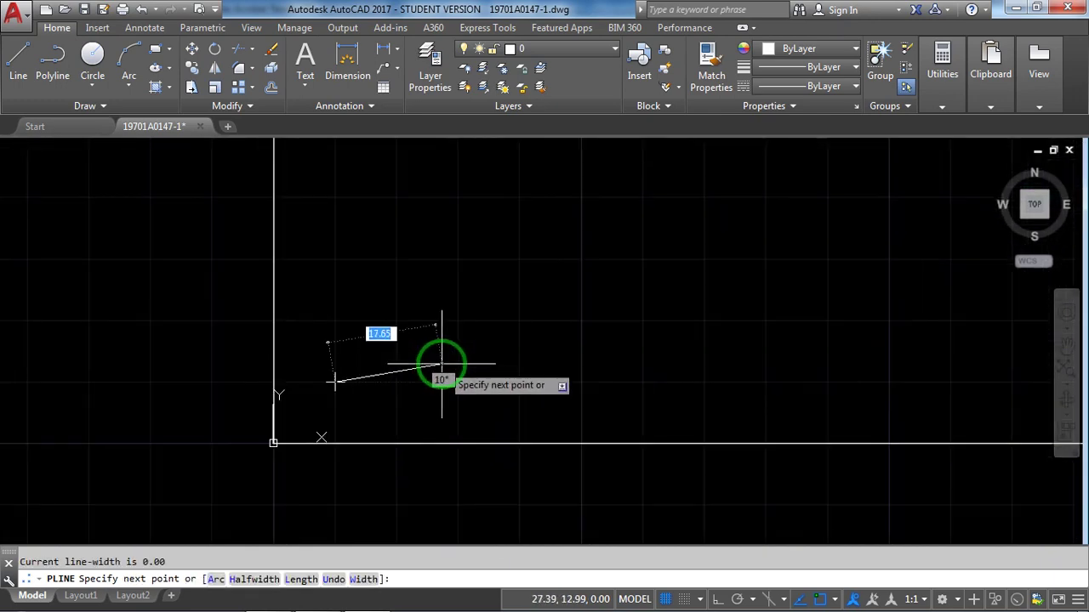
scroll(441, 368, "down", 1)
middle_click_drag(591, 284, 542, 388)
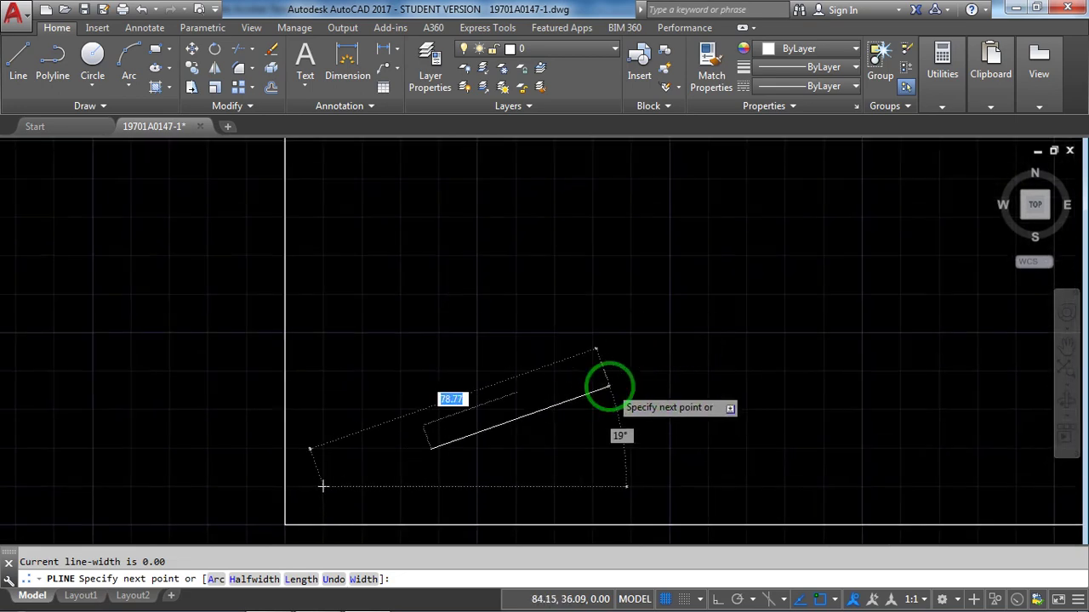
scroll(607, 383, "down", 2)
middle_click_drag(681, 376, 524, 396)
Switch to Acrobat Reader and review Exercise 14's direct distance entry note and box instructions
key("alt+Tab")
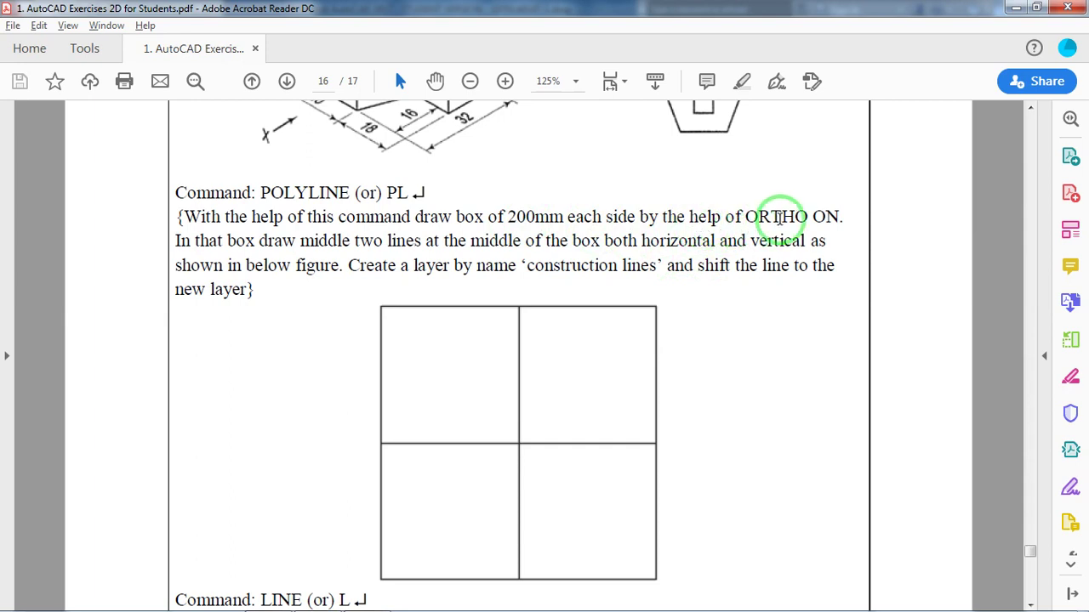
scroll(673, 219, "up", 5)
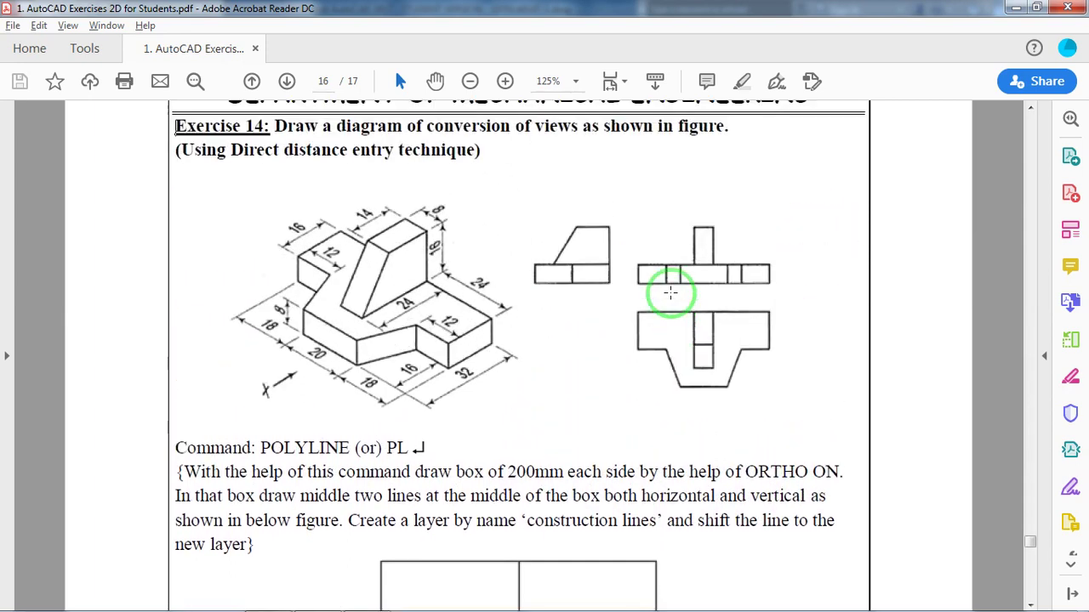
left_click_drag(186, 214, 476, 216)
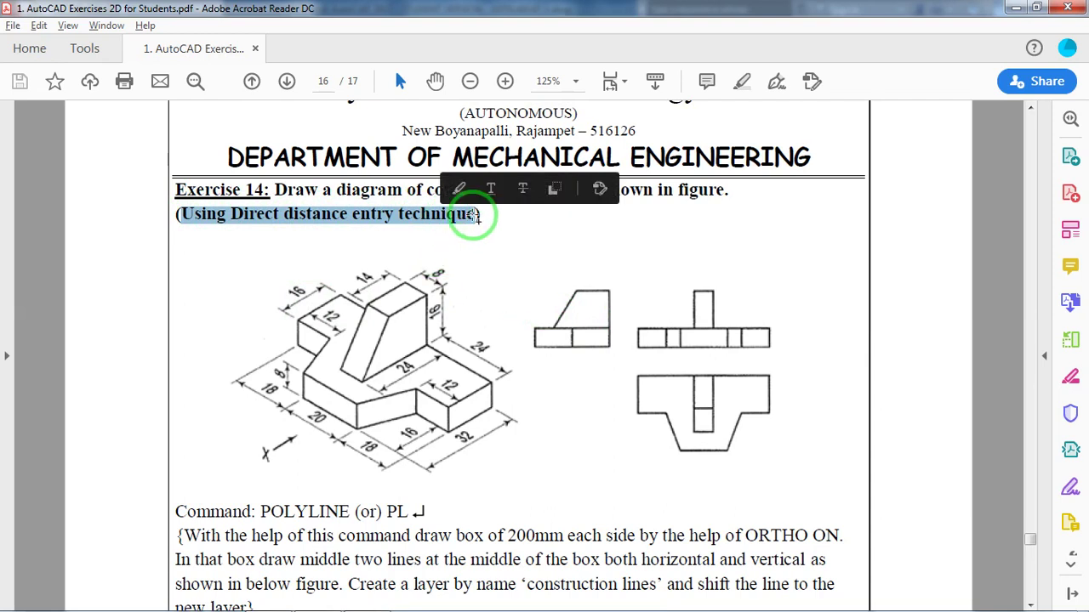
left_click(463, 285)
left_click(544, 541)
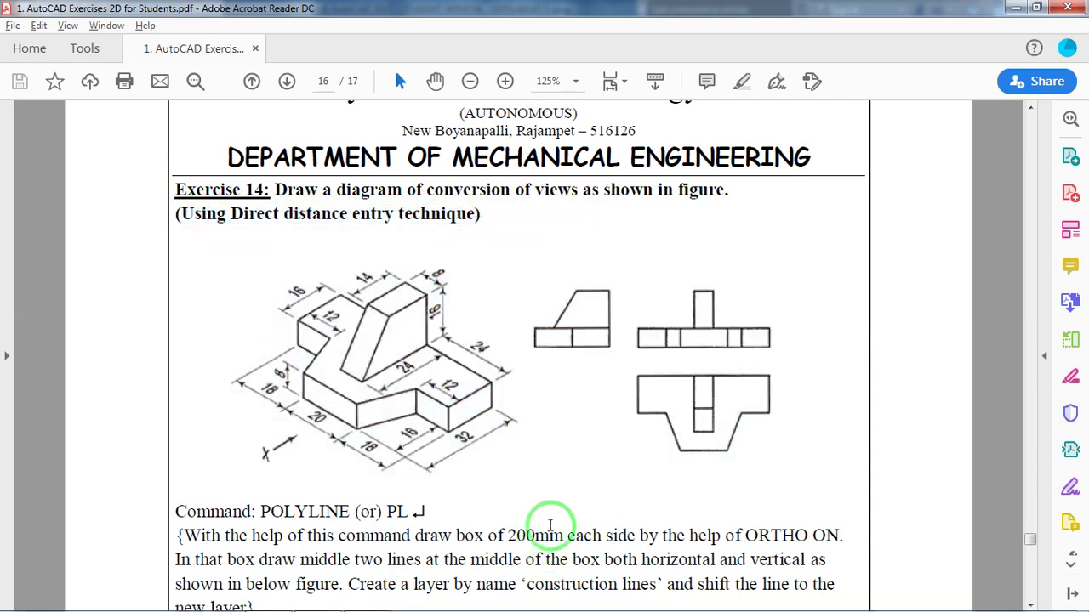
scroll(553, 526, "down", 4)
Return to AutoCAD, turn on ortho mode and draw the box's bottom side as a 200 mm polyline segment to the right
key("alt+Tab")
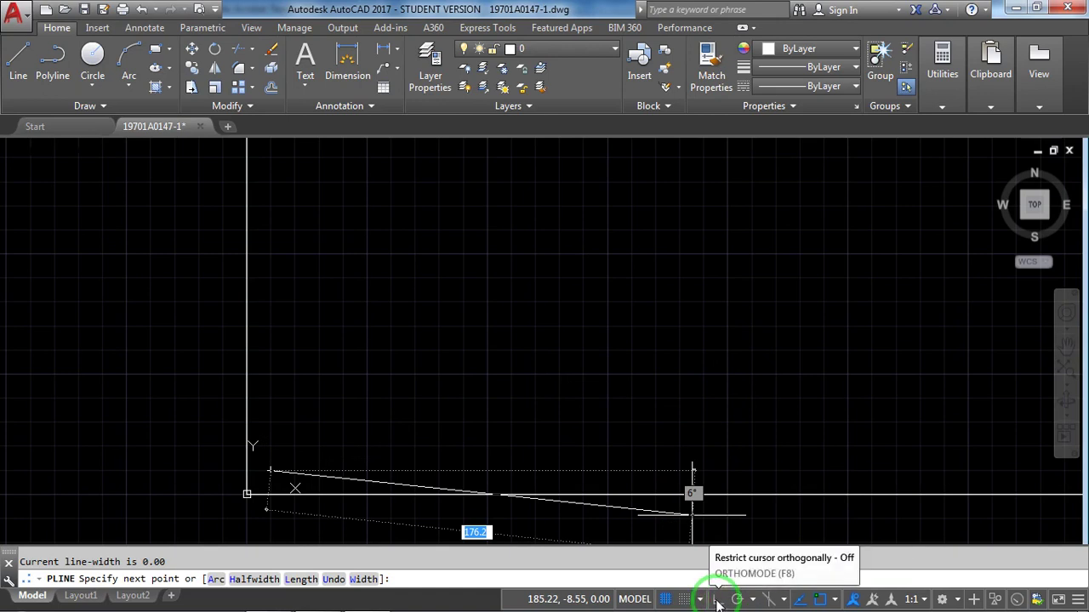
left_click(718, 600)
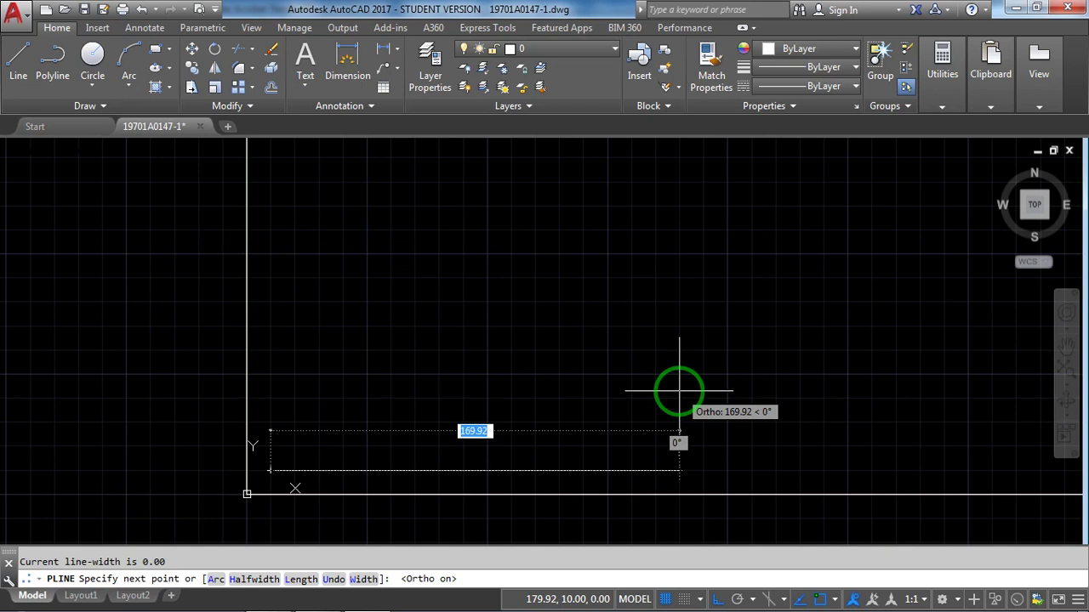
key("alt+Tab")
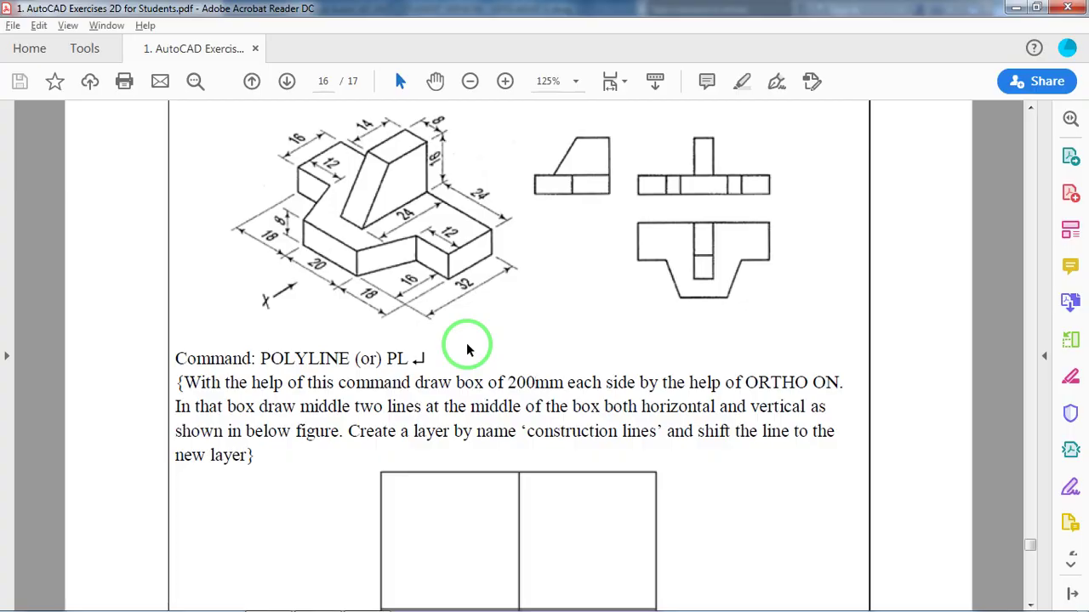
scroll(552, 370, "down", 5)
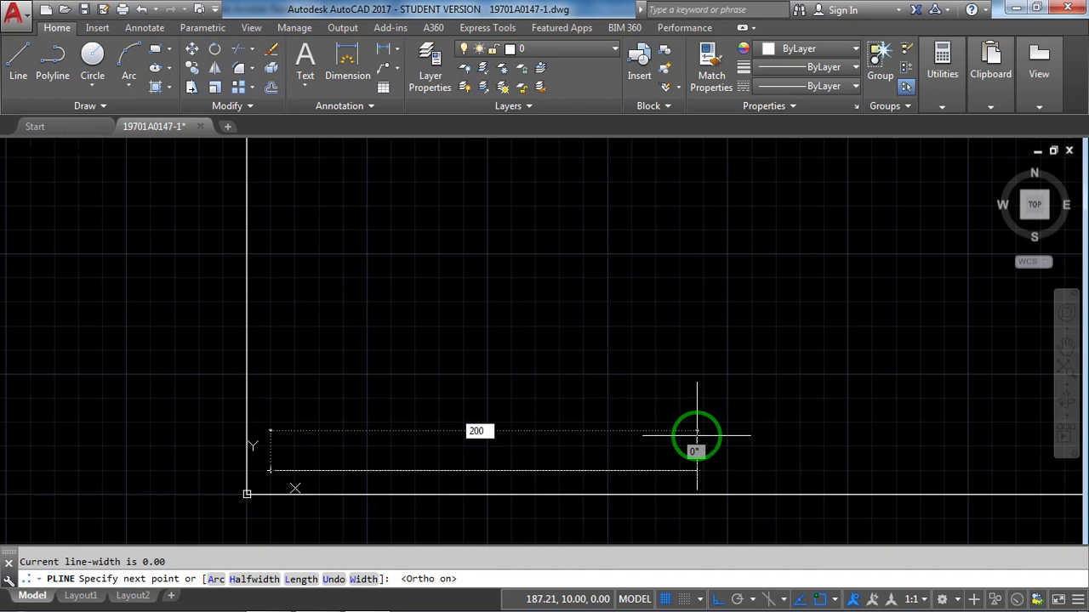
key("Return")
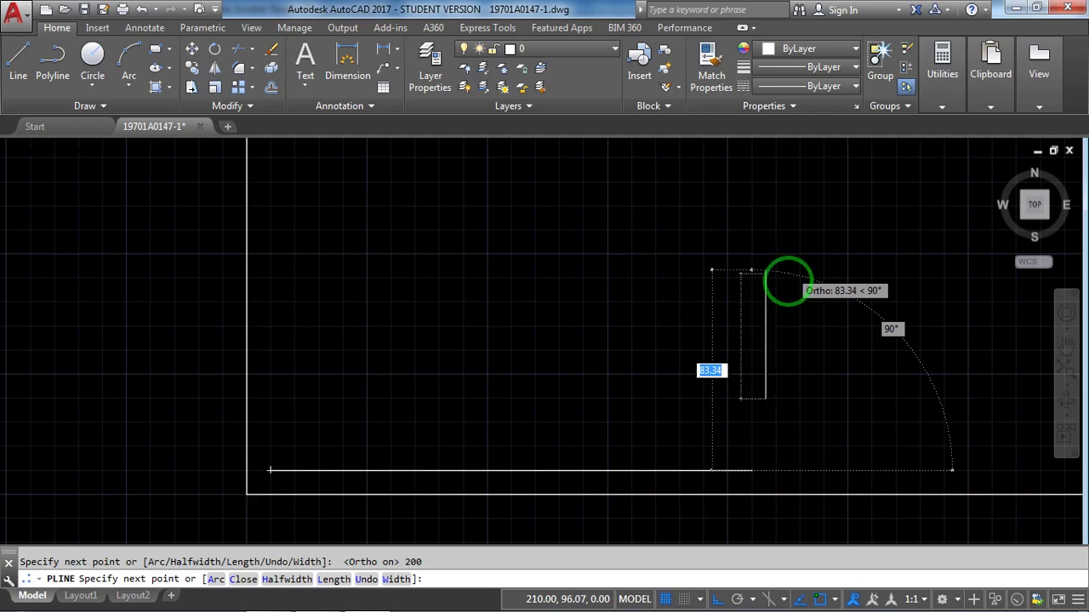
Draw the box's right side as a 200 mm polyline segment straight up
scroll(785, 281, "down", 5)
scroll(729, 364, "up", 3)
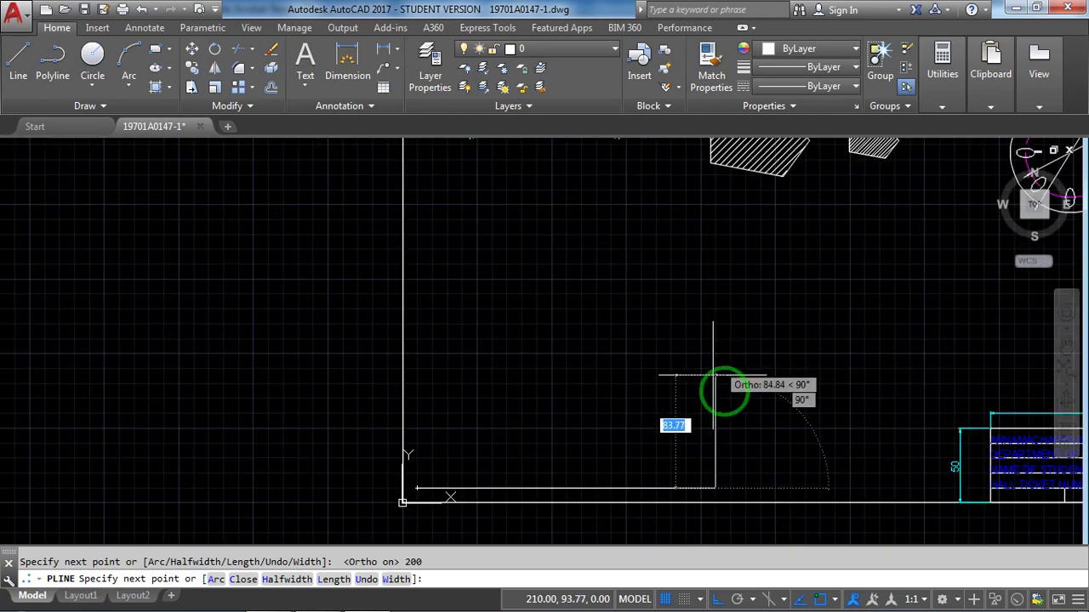
key("alt+Tab")
key("alt+Tab")
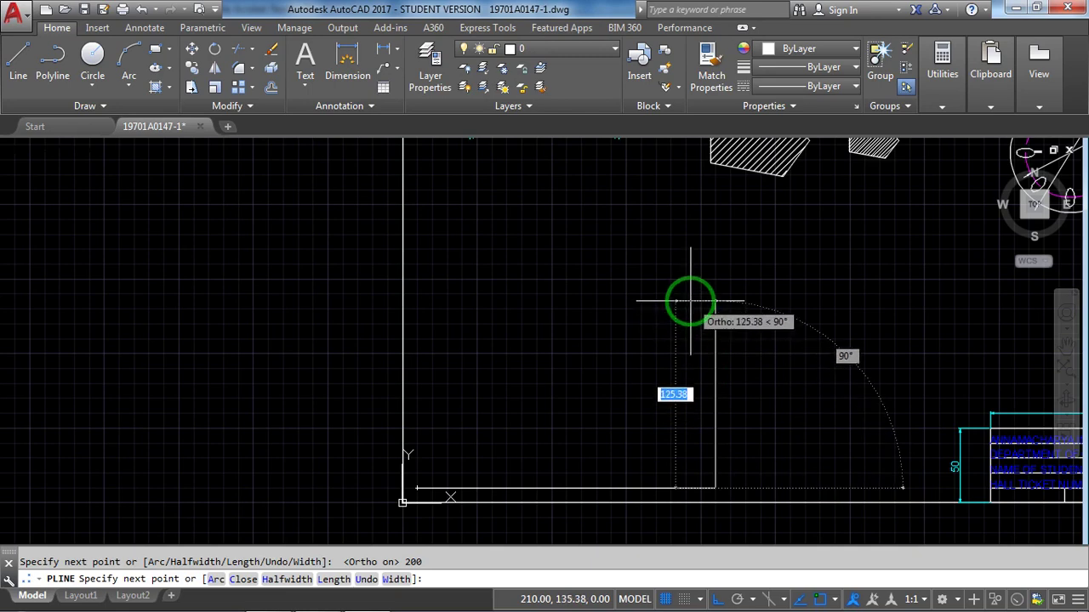
key("Return")
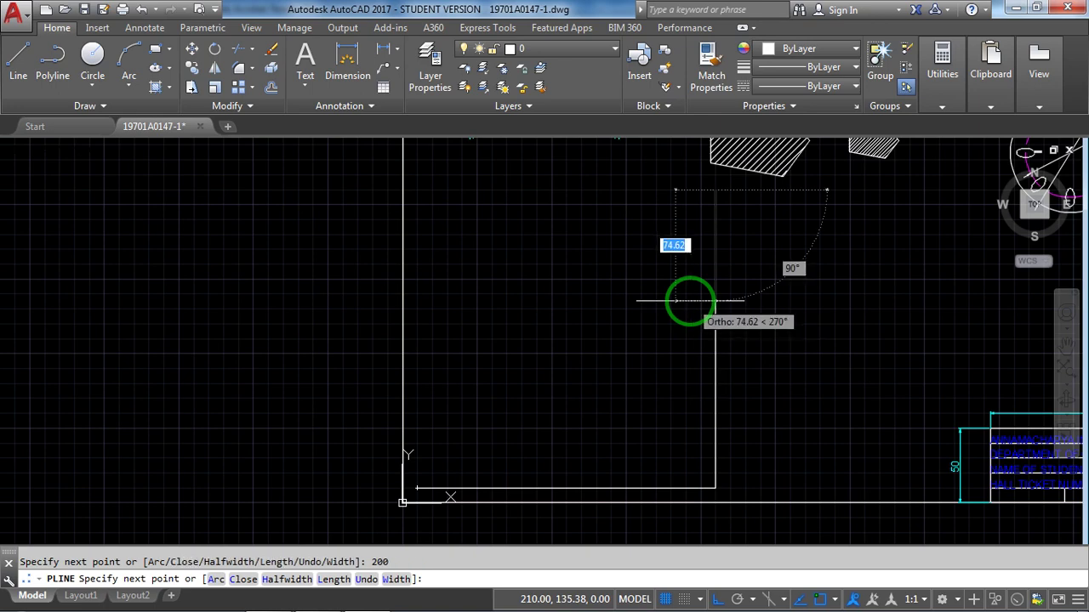
middle_click_drag(828, 183, 851, 275)
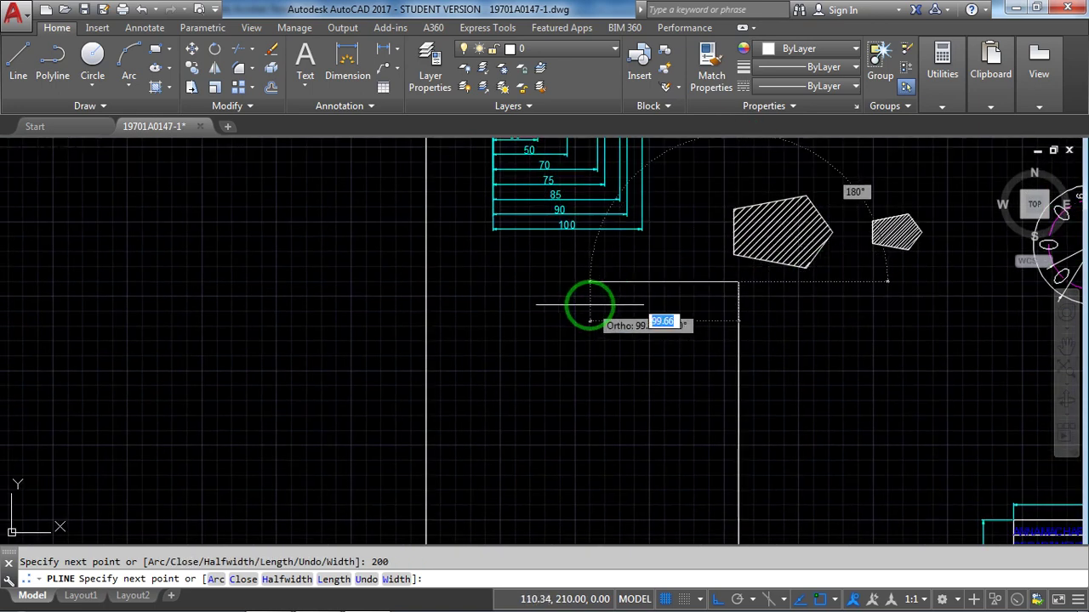
Complete the 200 mm box with a 200 mm top side to the left and the left side down to the start point
type("200")
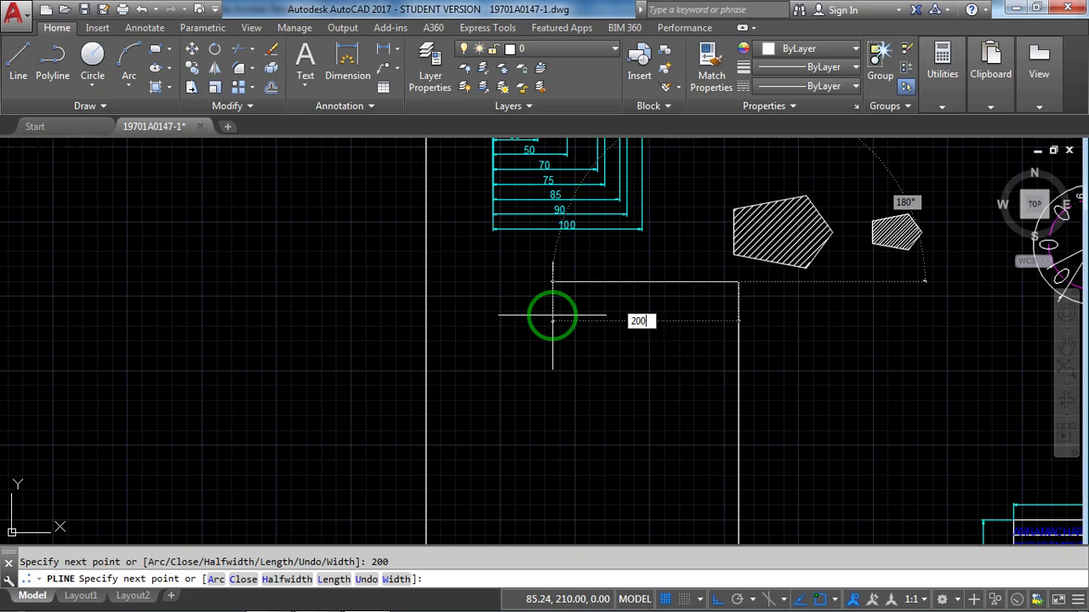
key("Return")
scroll(558, 349, "down", 2)
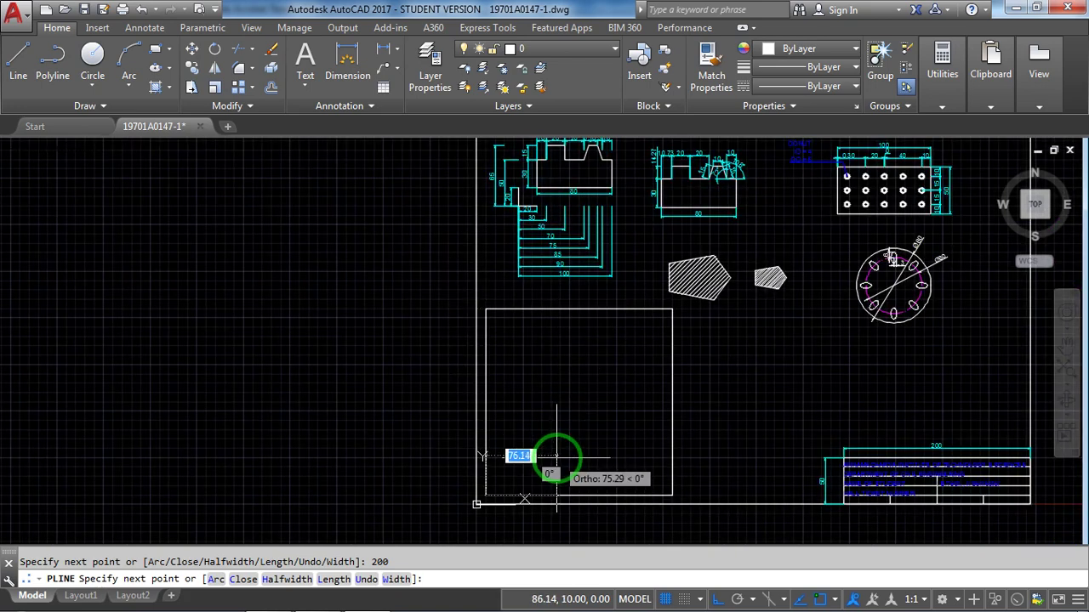
key("Return")
scroll(561, 479, "up", 4)
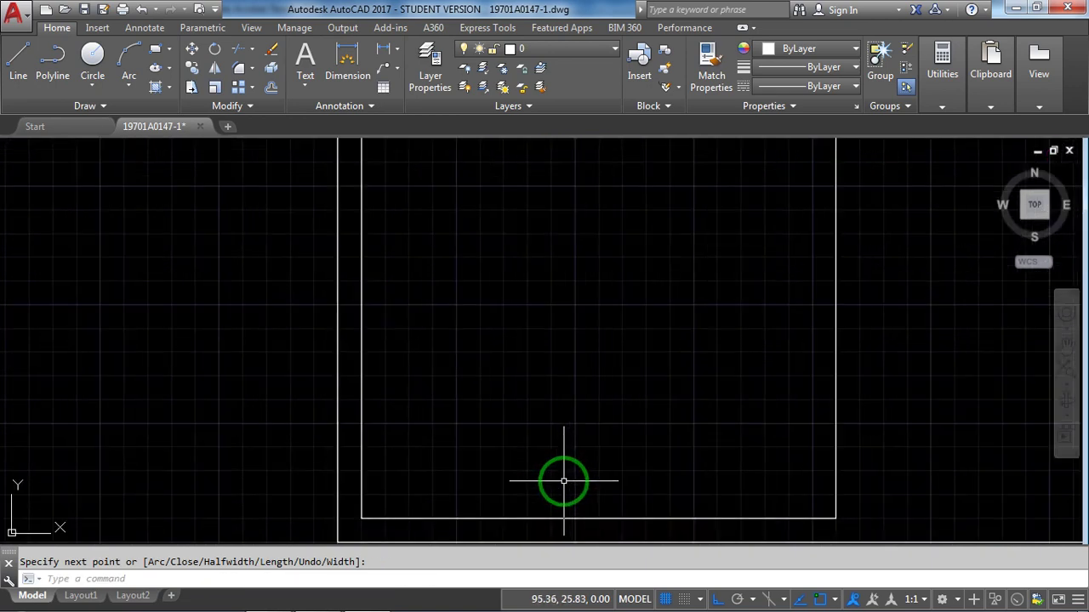
scroll(563, 482, "down", 5)
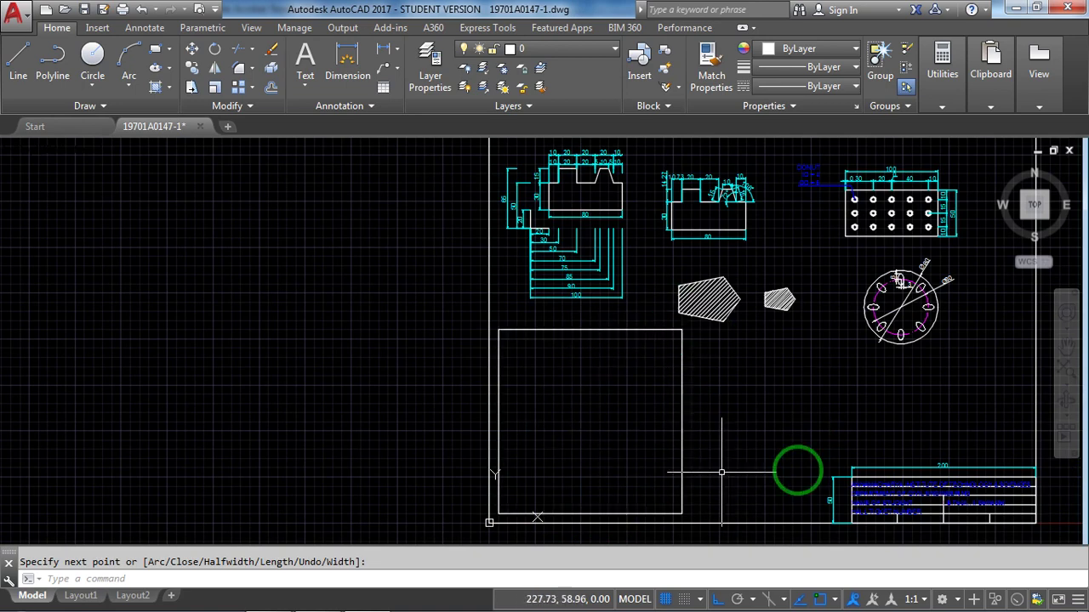
Check the box figure in Acrobat Reader, return to AutoCAD and draw a vertical line joining the midpoints of the box's top and bottom sides
key("alt+Tab")
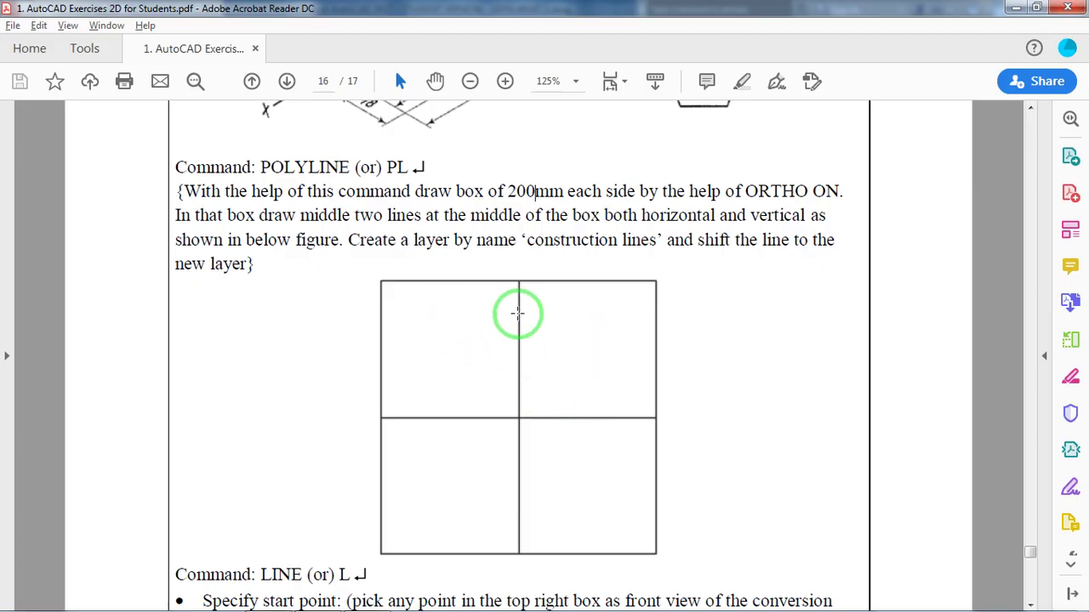
key("alt+Tab")
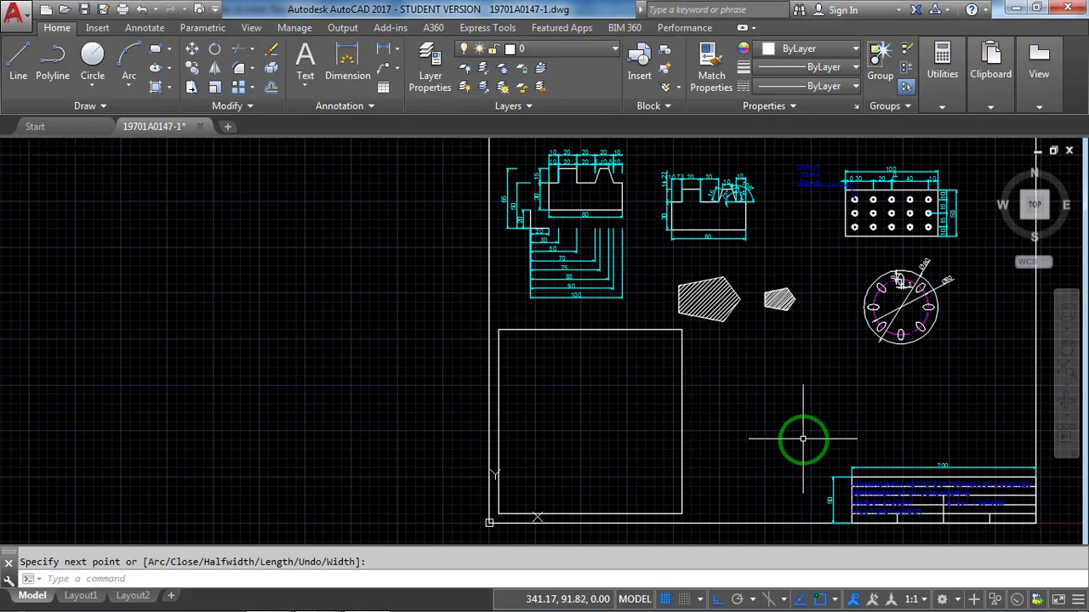
type("L")
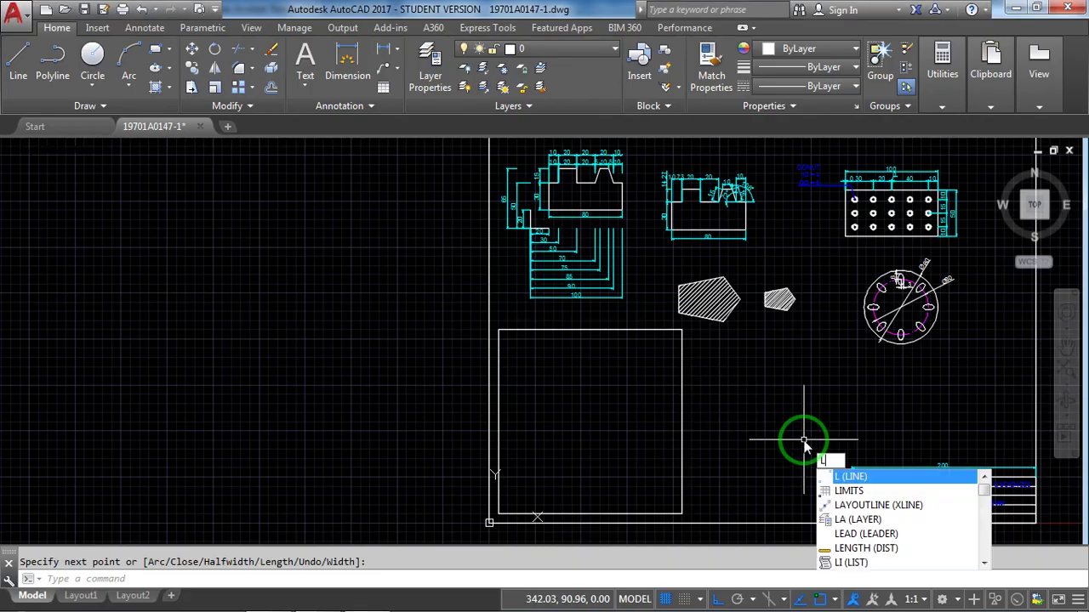
key("Return")
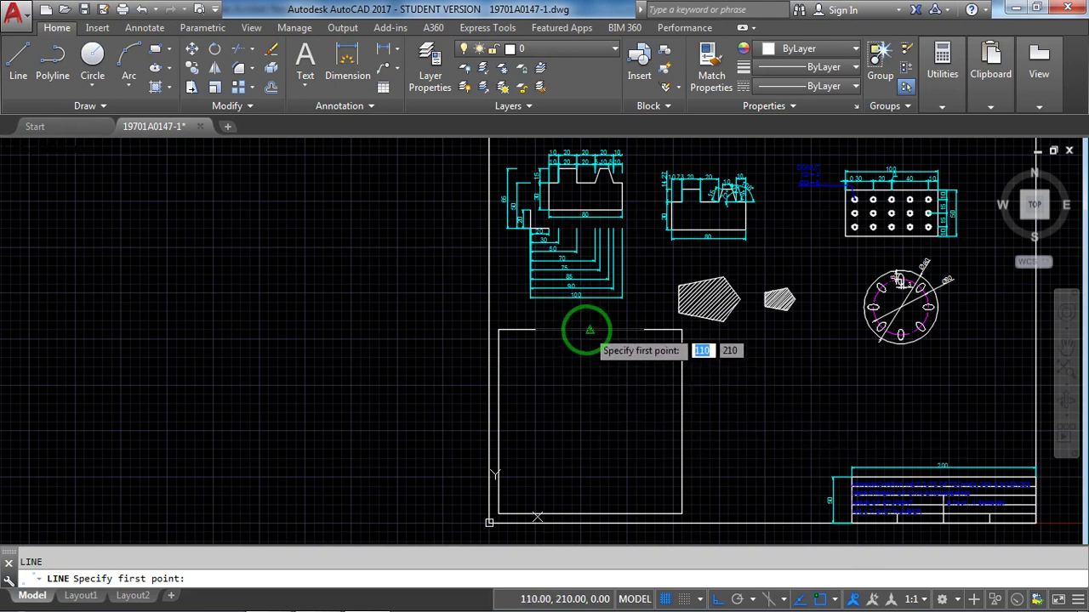
left_click(589, 330)
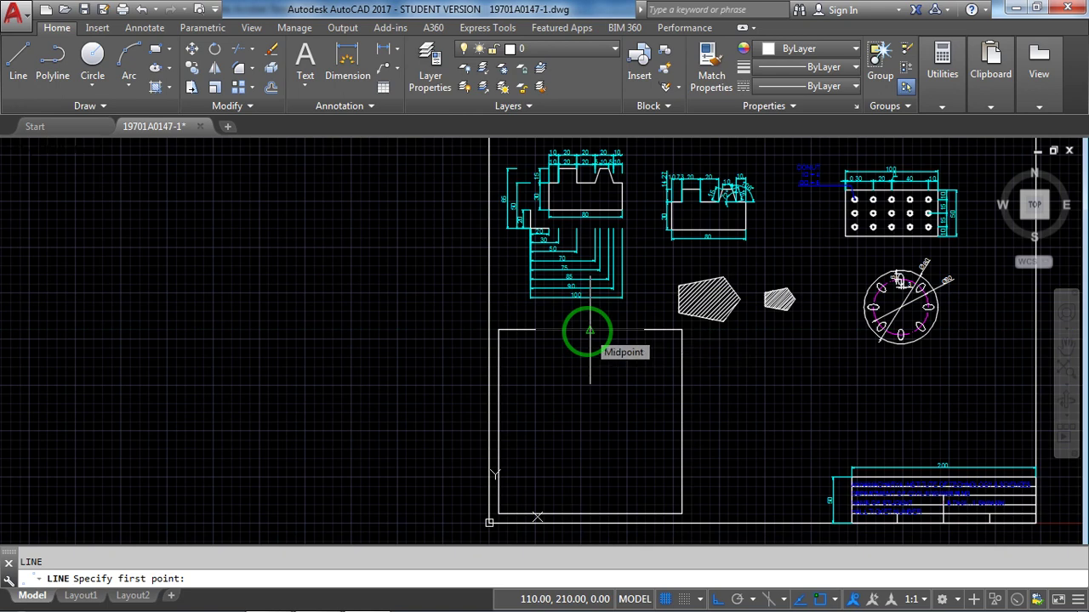
left_click(590, 330)
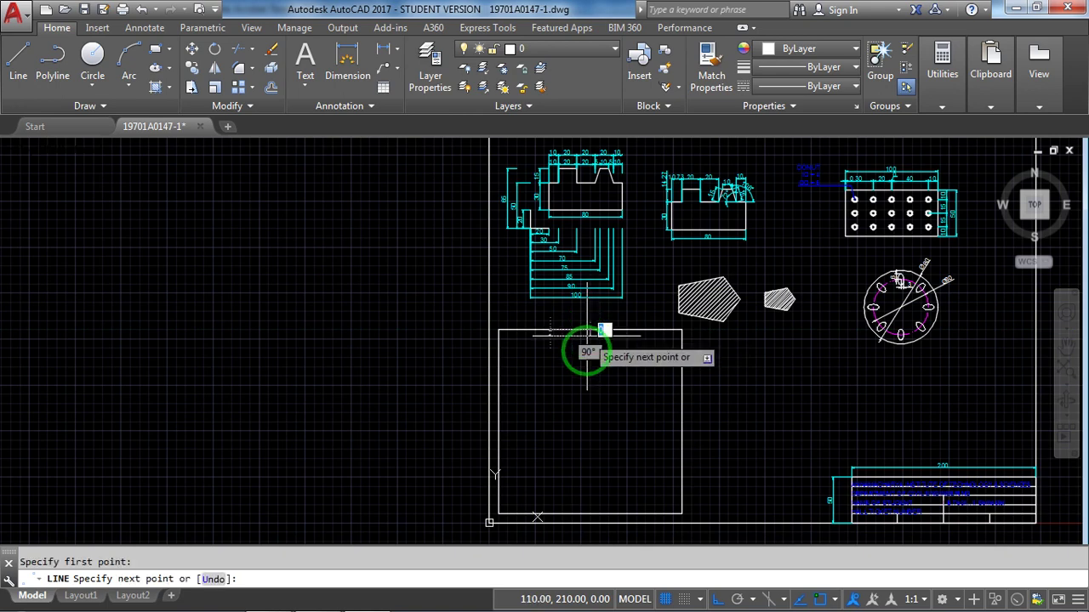
left_click(589, 514)
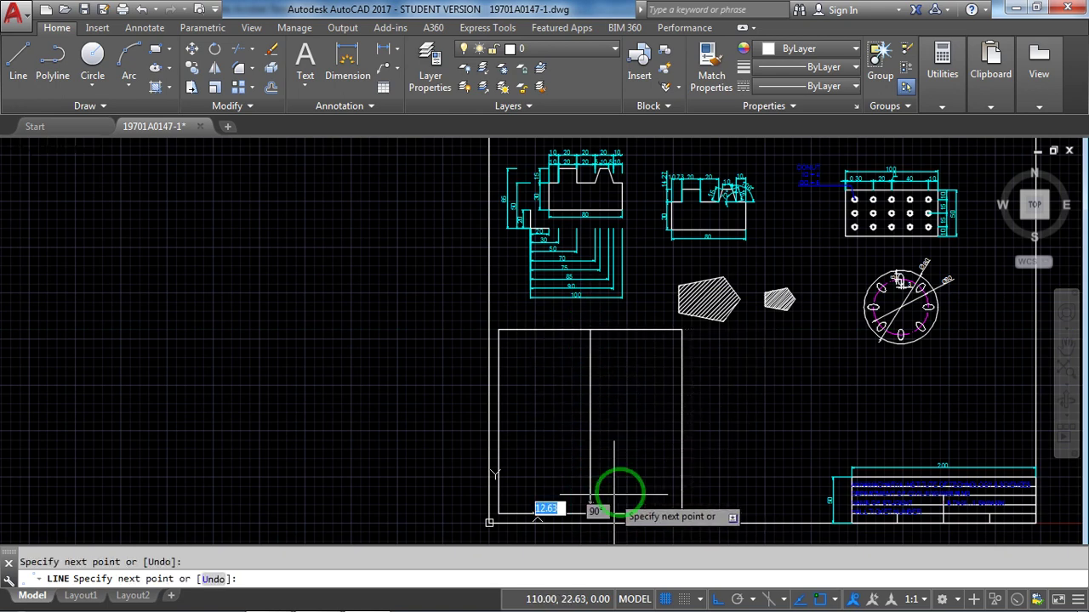
key("Return")
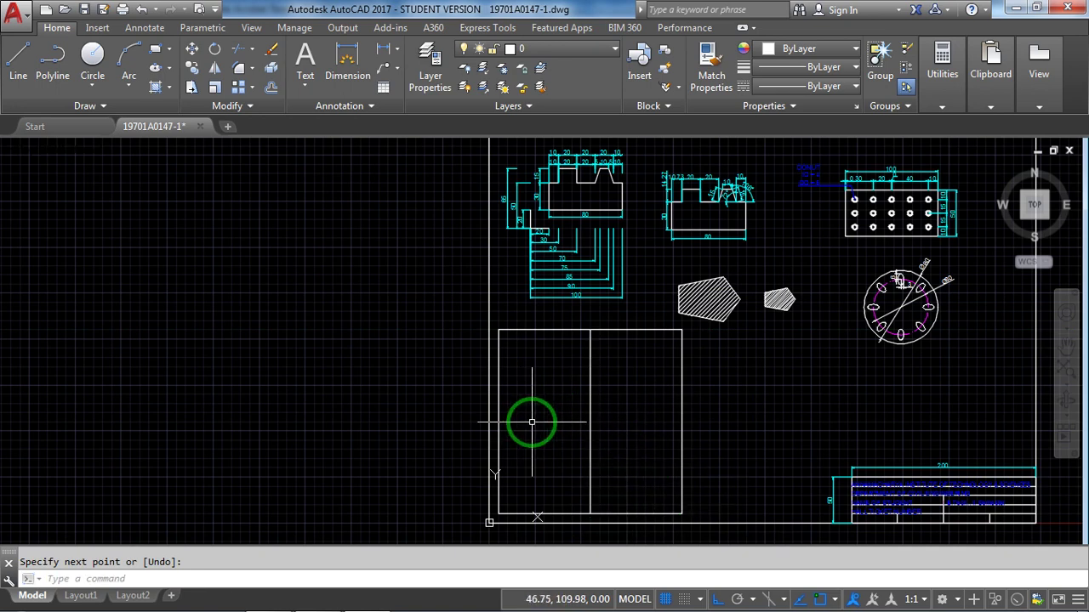
Draw a horizontal line joining the midpoints of the box's left and right sides
type("l")
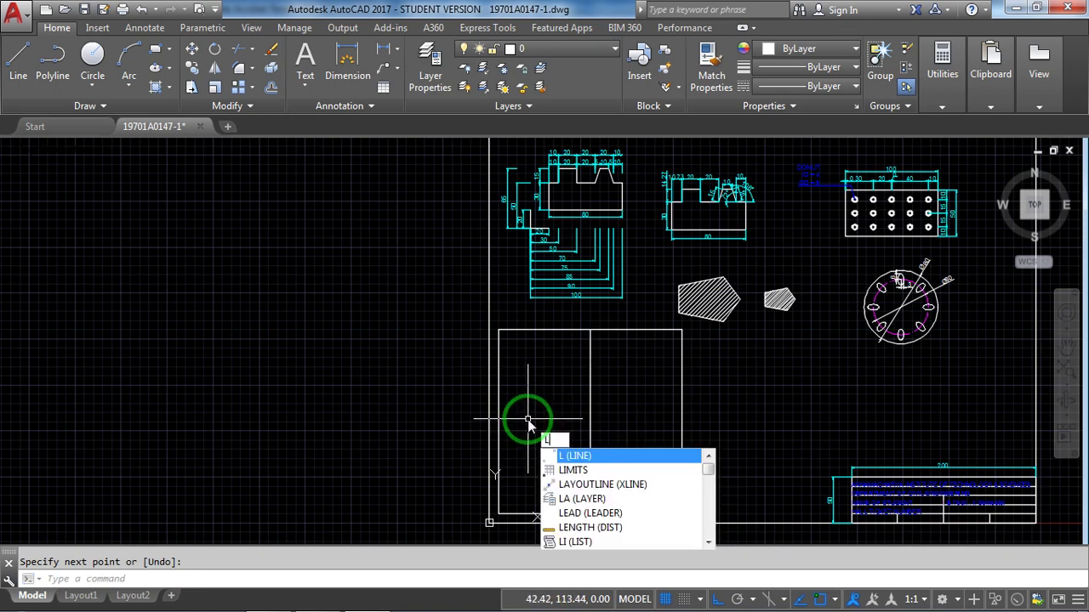
key("Return")
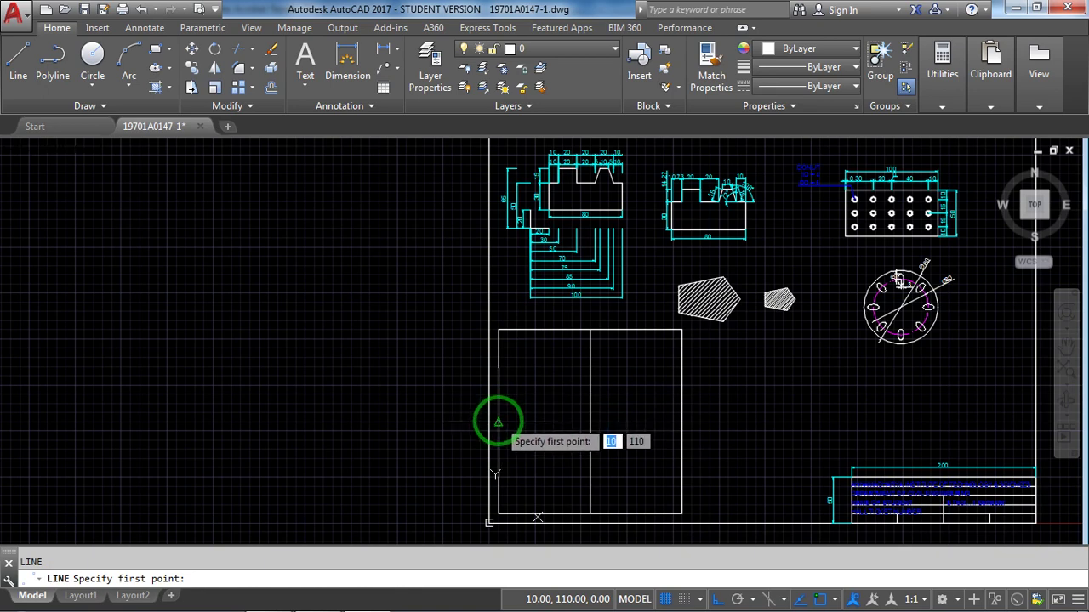
left_click(498, 421)
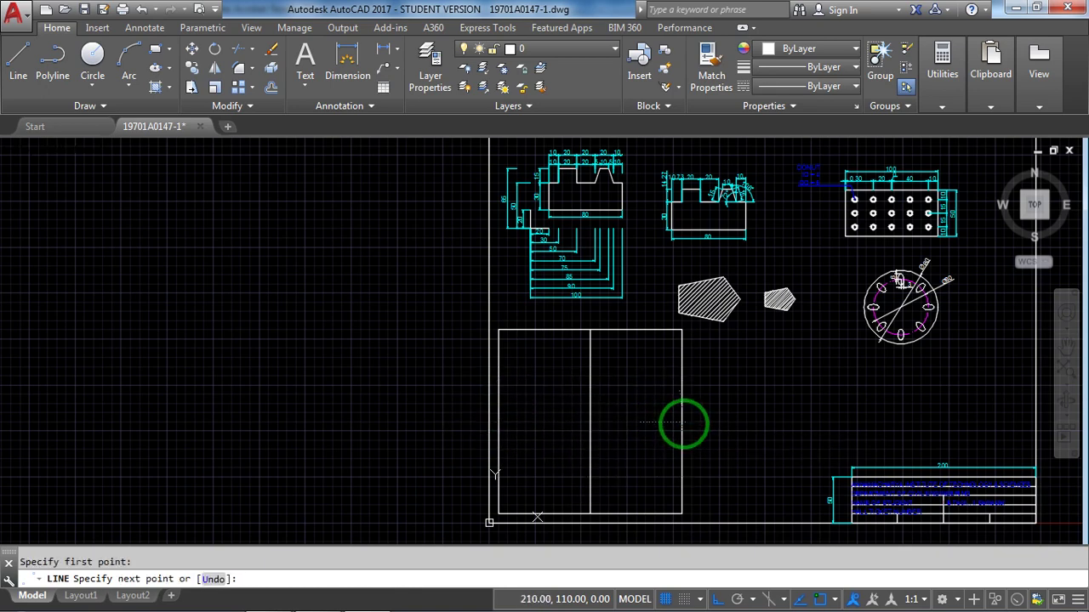
left_click(681, 421)
scroll(638, 435, "up", 5)
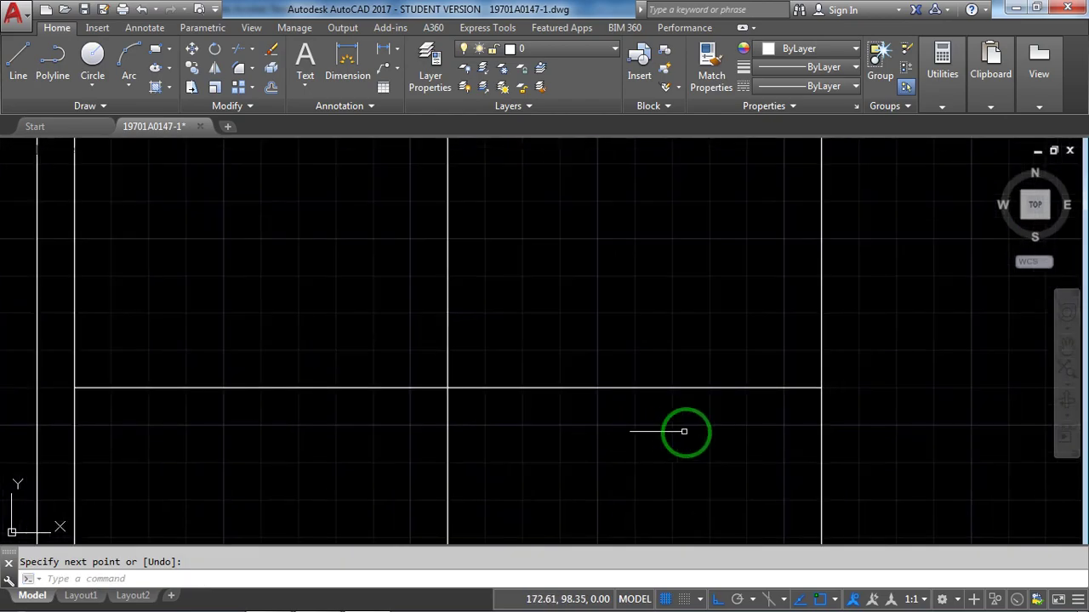
scroll(686, 433, "down", 5)
Check the layer instruction in Acrobat Reader, return to AutoCAD and try to add a new layer named Construction Lines
key("alt+Tab")
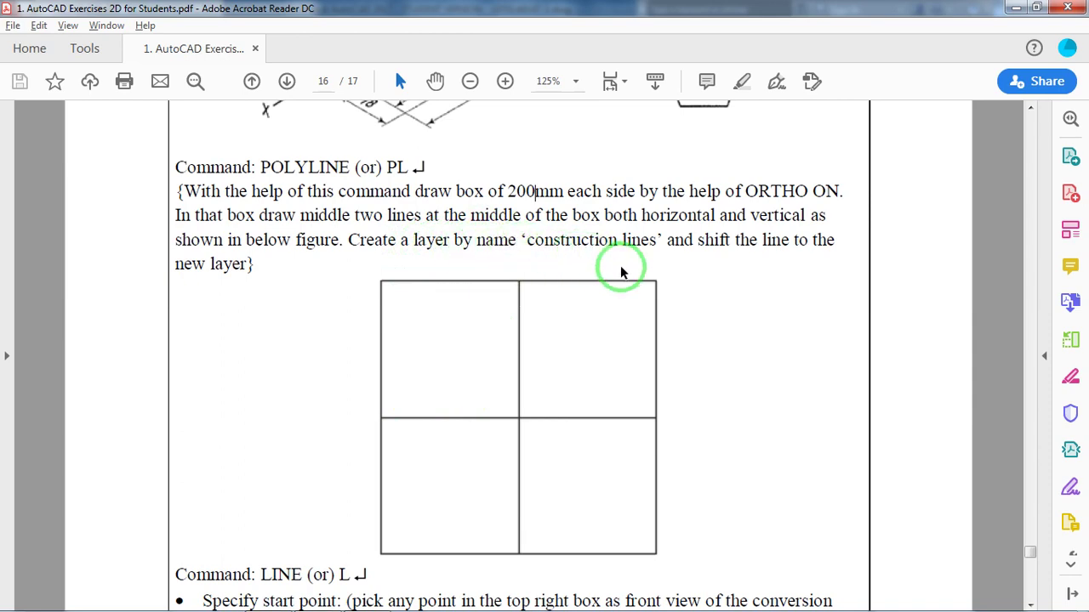
key("alt+Tab")
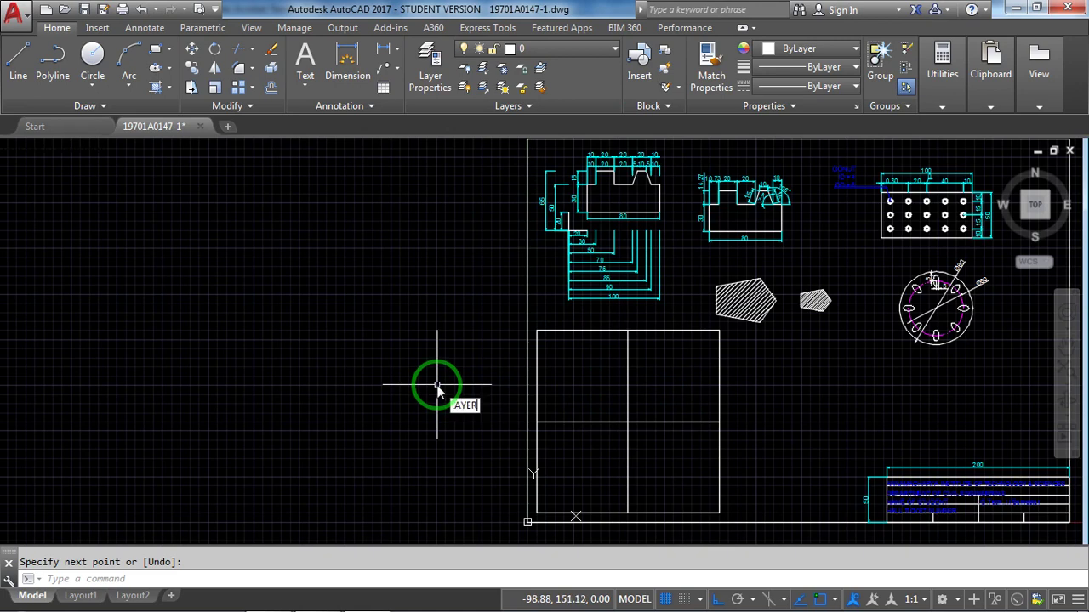
key("Return")
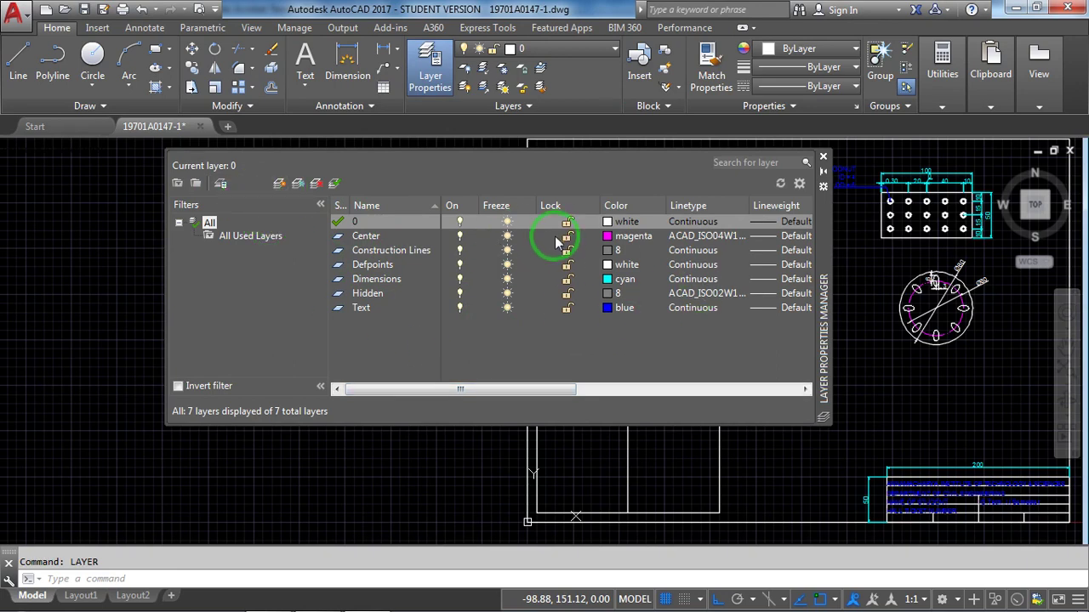
left_click(281, 185)
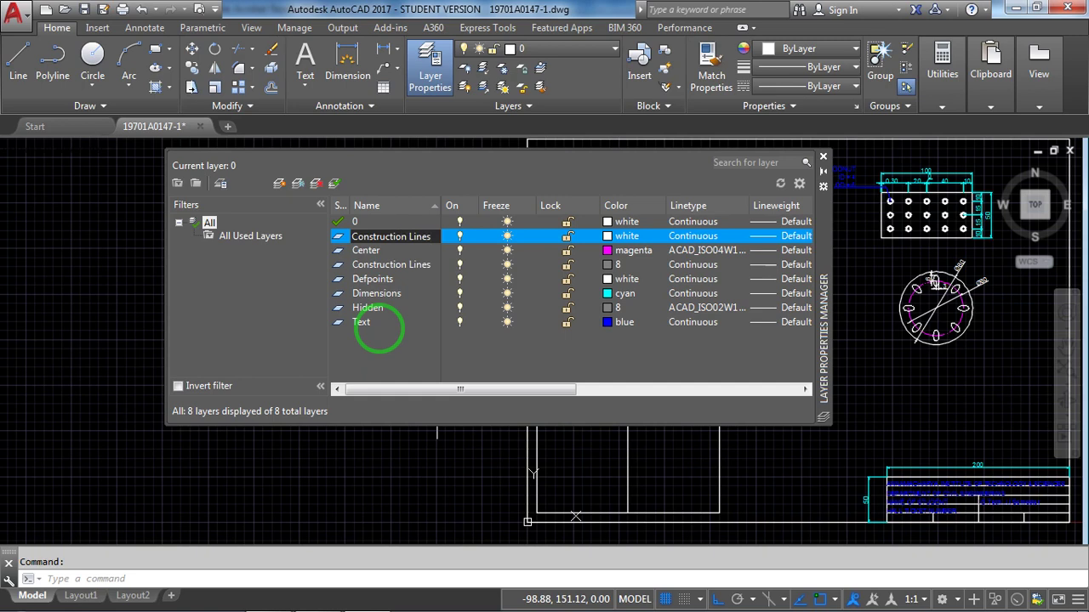
left_click(379, 332)
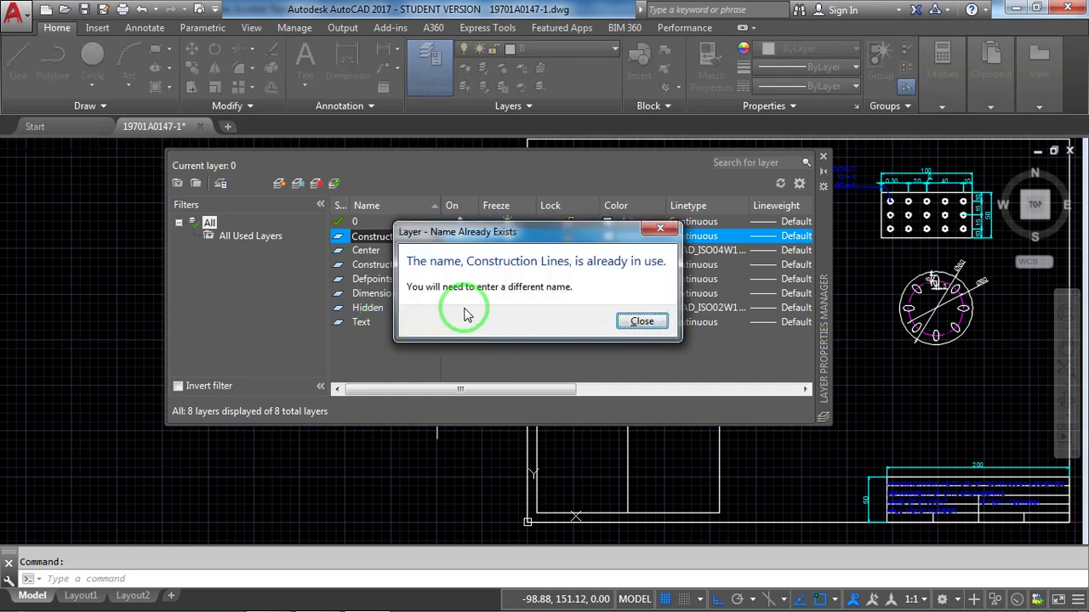
left_click(643, 321)
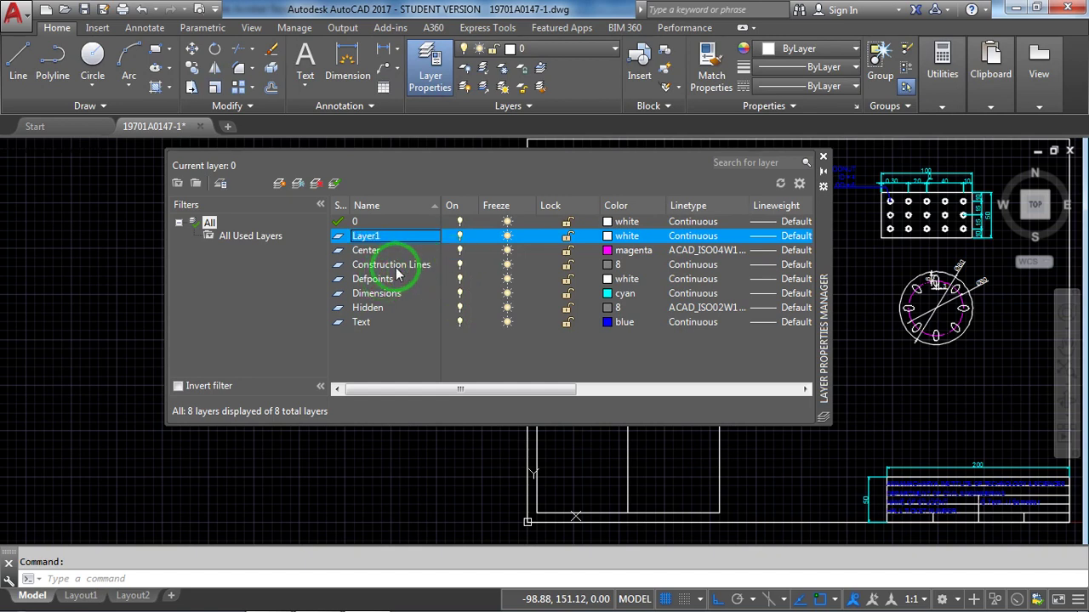
left_click(380, 265)
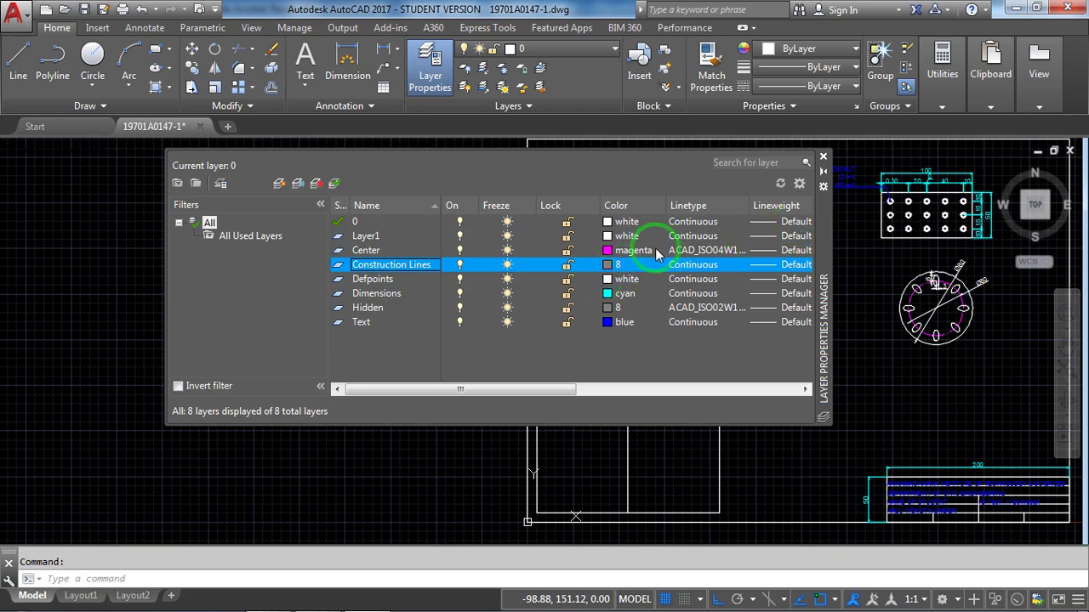
left_click(824, 159)
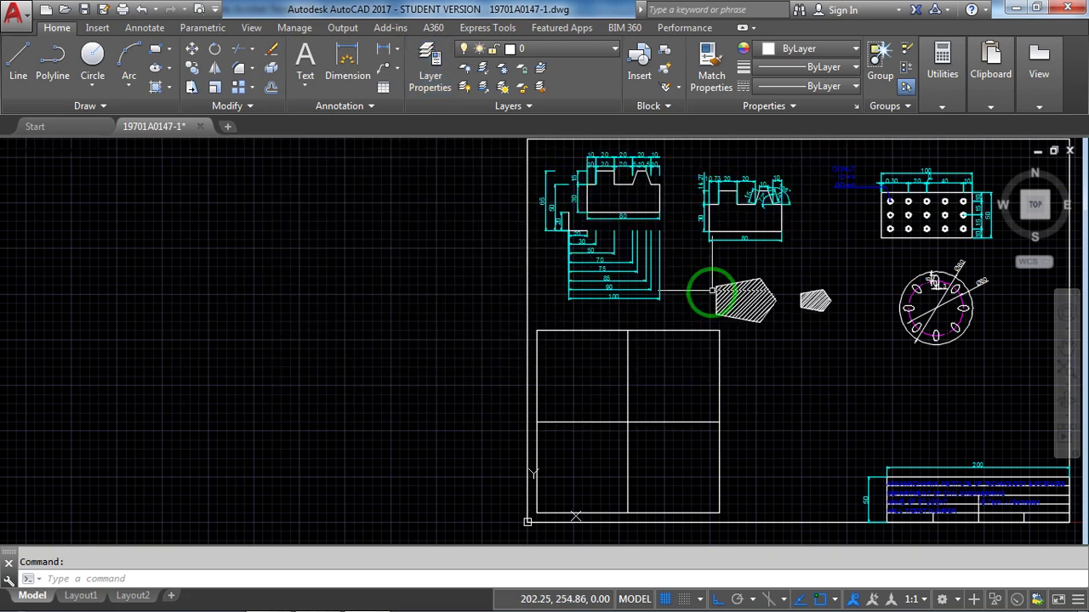
Move the 200 mm box and its two middle lines to the Construction Lines layer
left_click(670, 449)
left_click(591, 393)
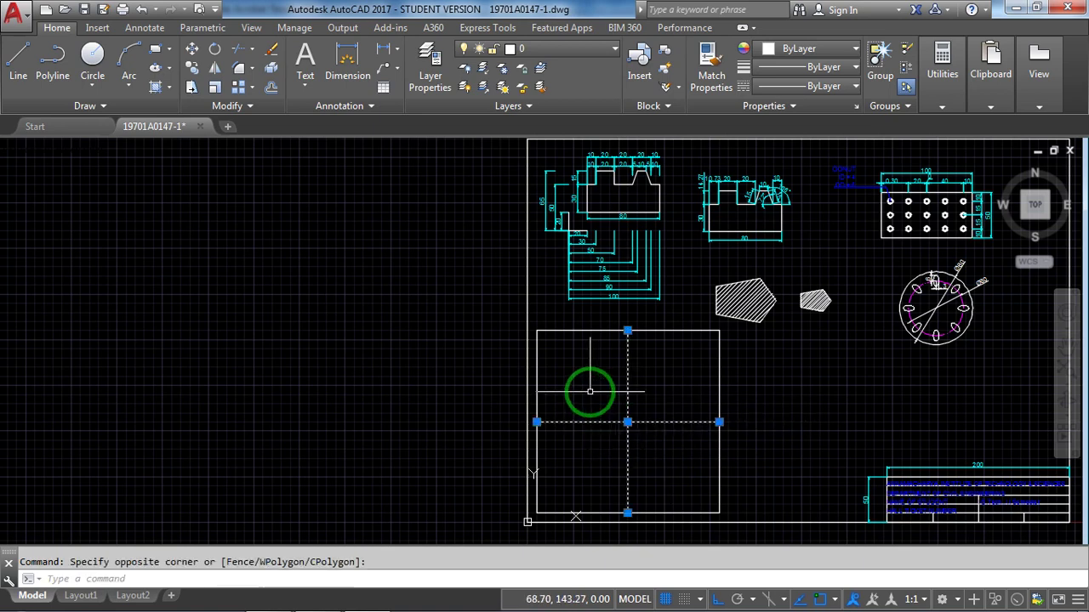
left_click(680, 366)
left_click(628, 330)
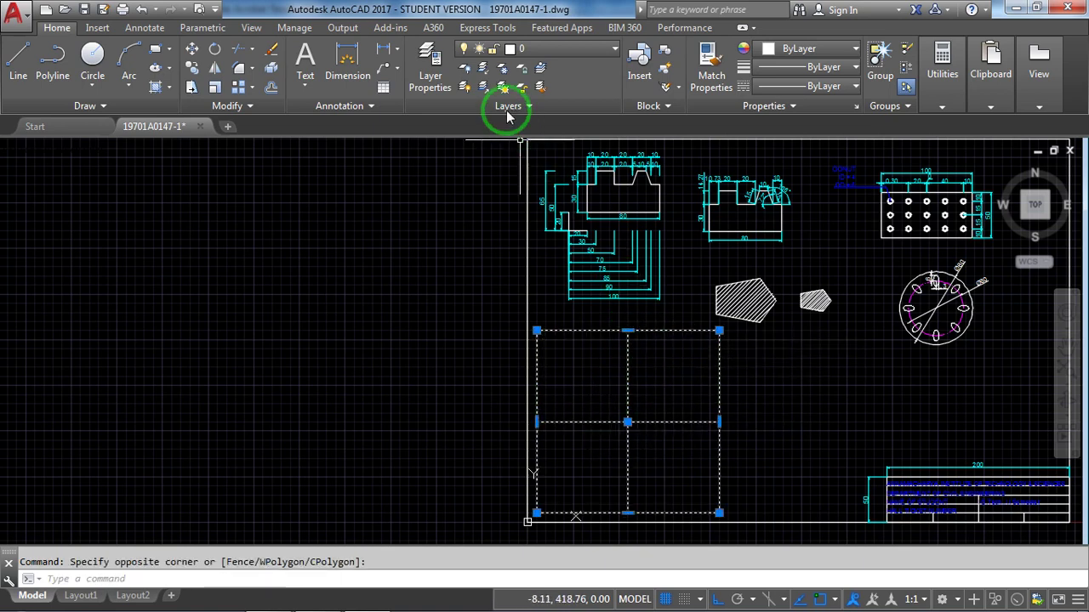
left_click(554, 52)
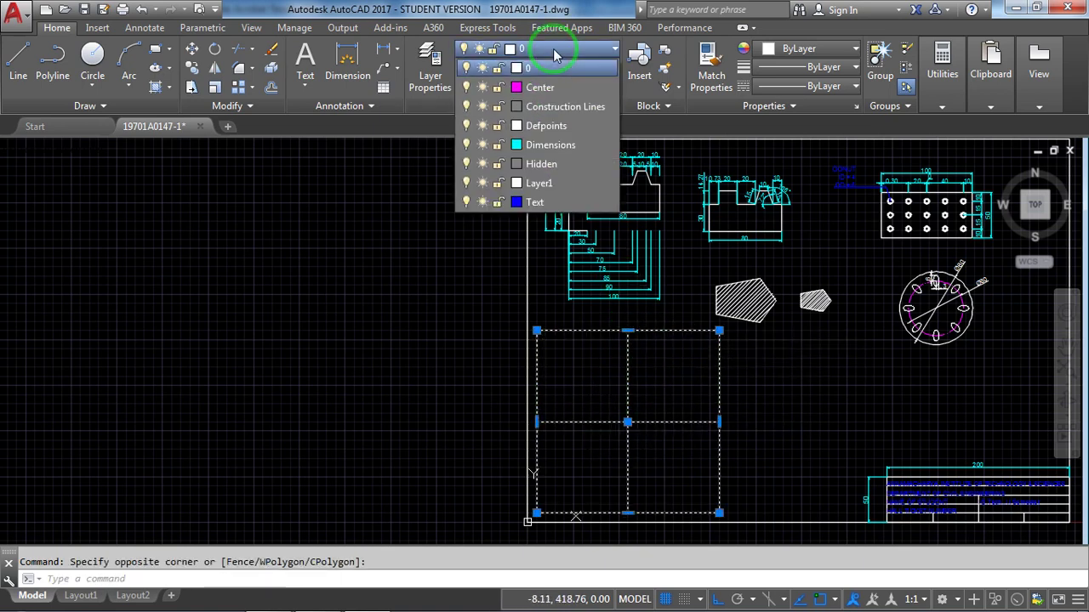
left_click(554, 106)
key("Escape")
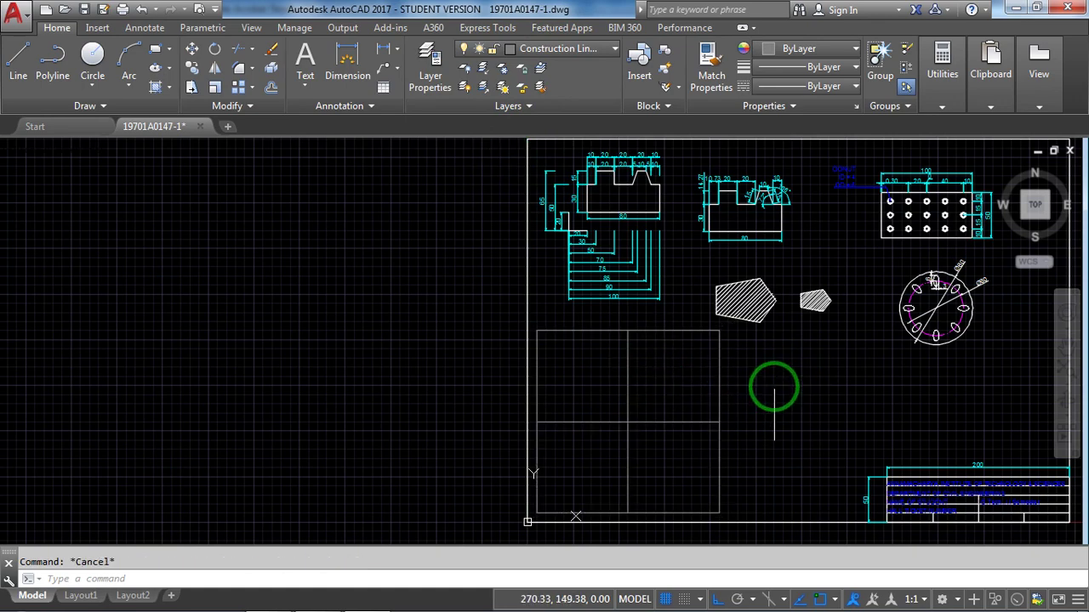
scroll(703, 408, "up", 4)
scroll(698, 445, "down", 2)
middle_click_drag(697, 445, 703, 369)
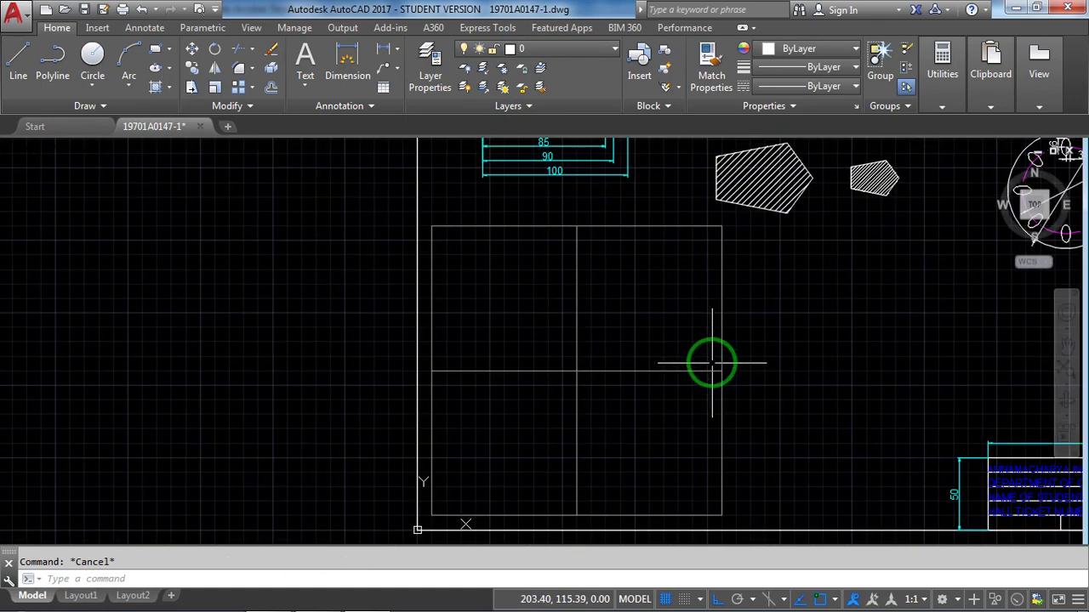
Switch to Acrobat Reader and examine Exercise 14's isometric figure, its projected views and the LINE instructions for drawing the front view
key("alt+Tab")
scroll(683, 304, "up", 4)
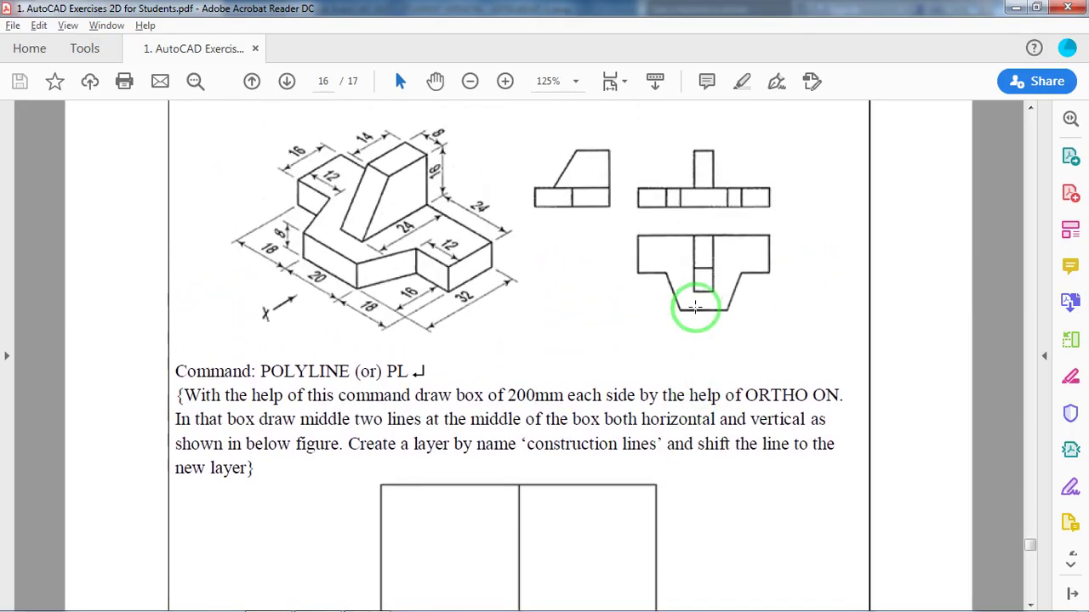
scroll(706, 319, "down", 4)
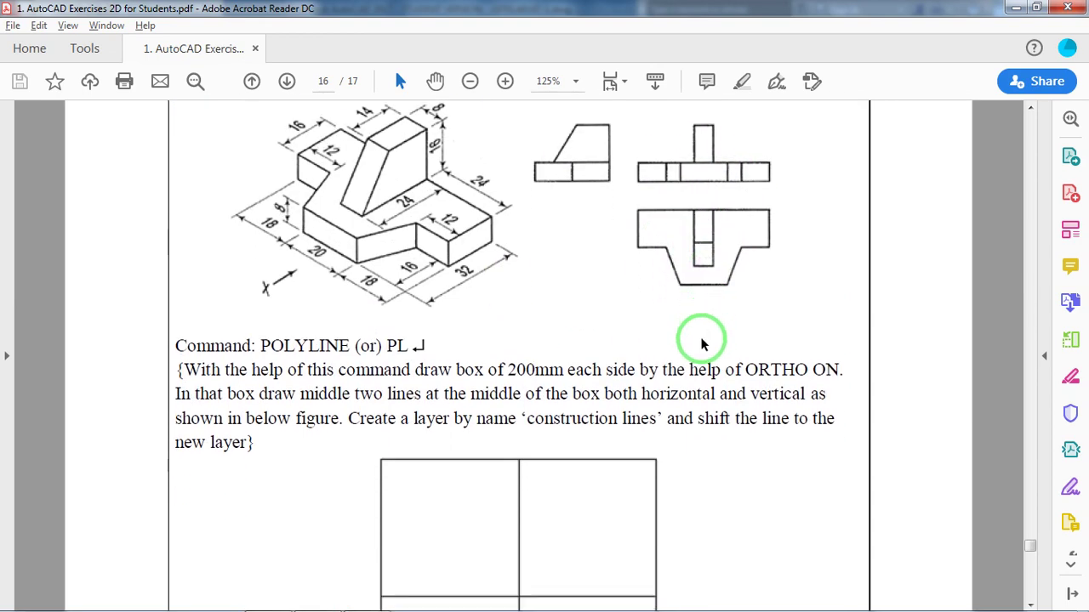
scroll(549, 367, "up", 3)
scroll(538, 397, "up", 3)
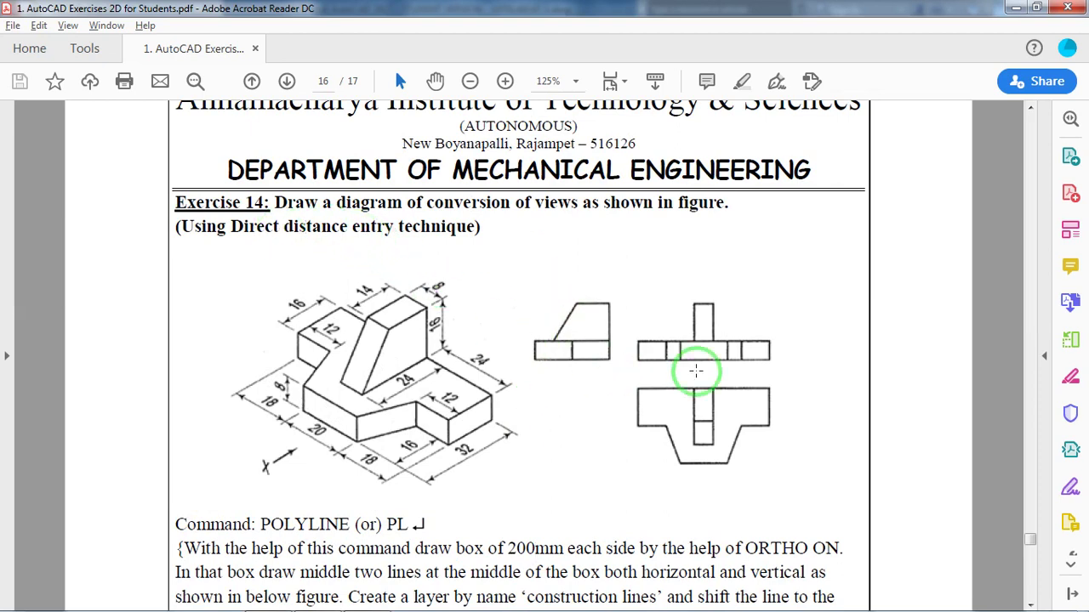
scroll(761, 382, "down", 8)
scroll(497, 465, "down", 5)
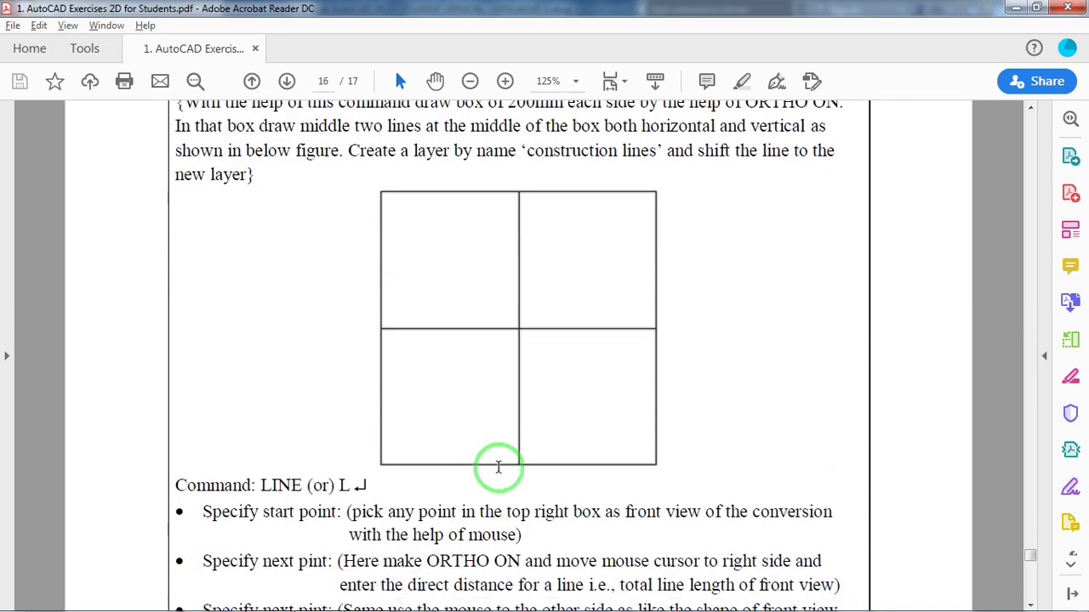
scroll(331, 408, "down", 1)
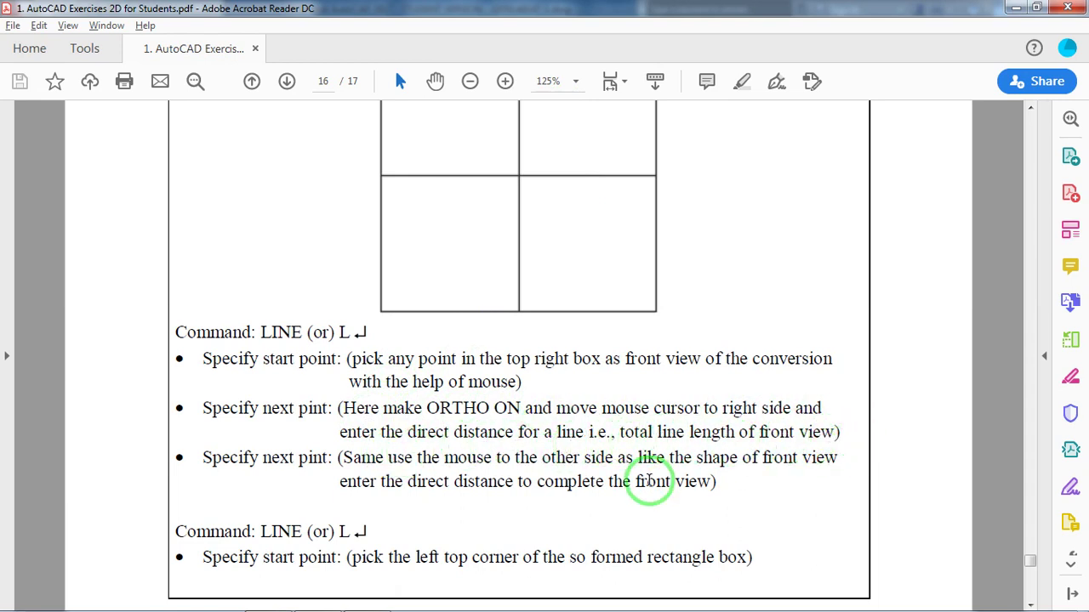
scroll(449, 478, "up", 1)
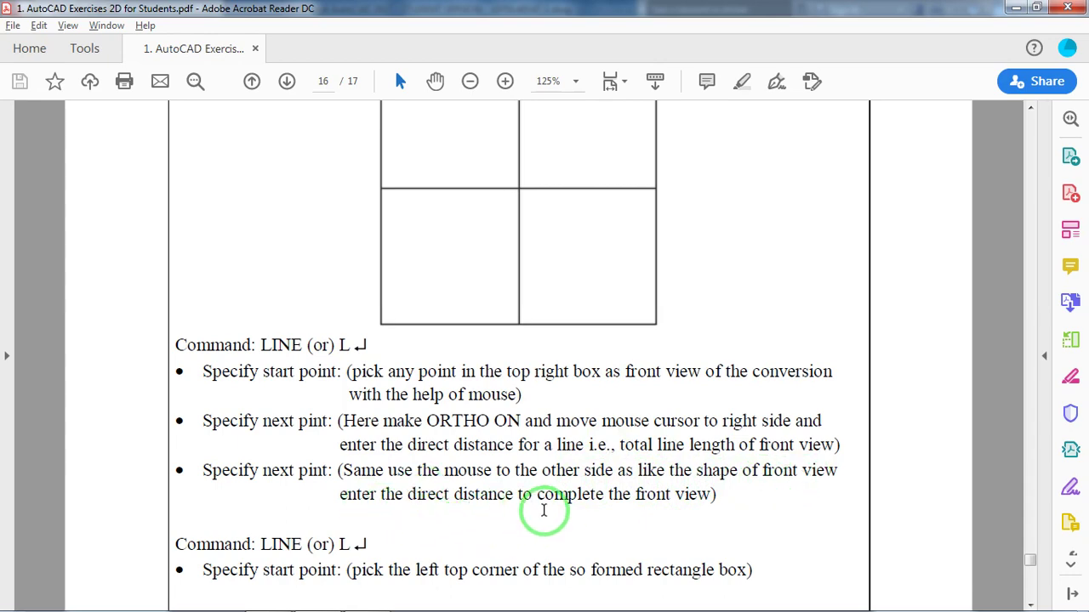
Examine the quartered-box figure, isometric drawing and projected views of Exercise 14, and return to AutoCAD
scroll(773, 483, "up", 5)
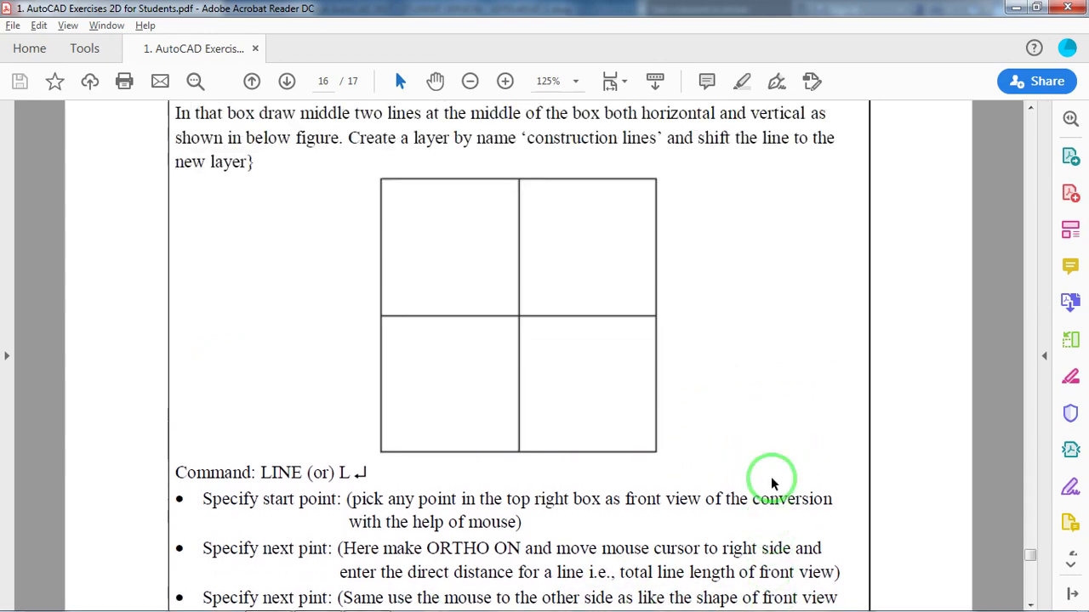
scroll(766, 476, "up", 3)
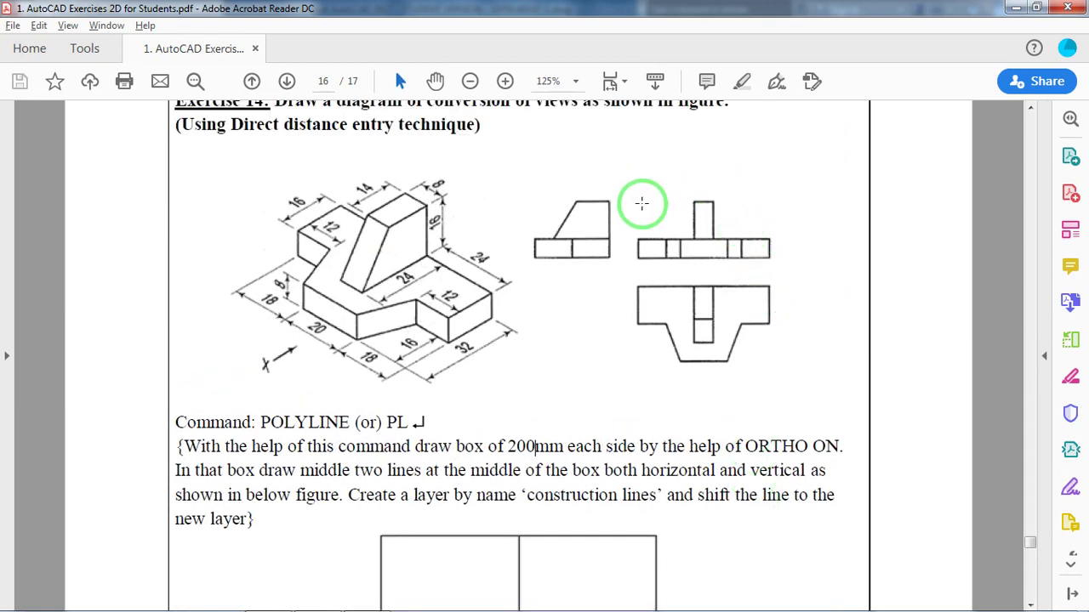
scroll(756, 186, "down", 1)
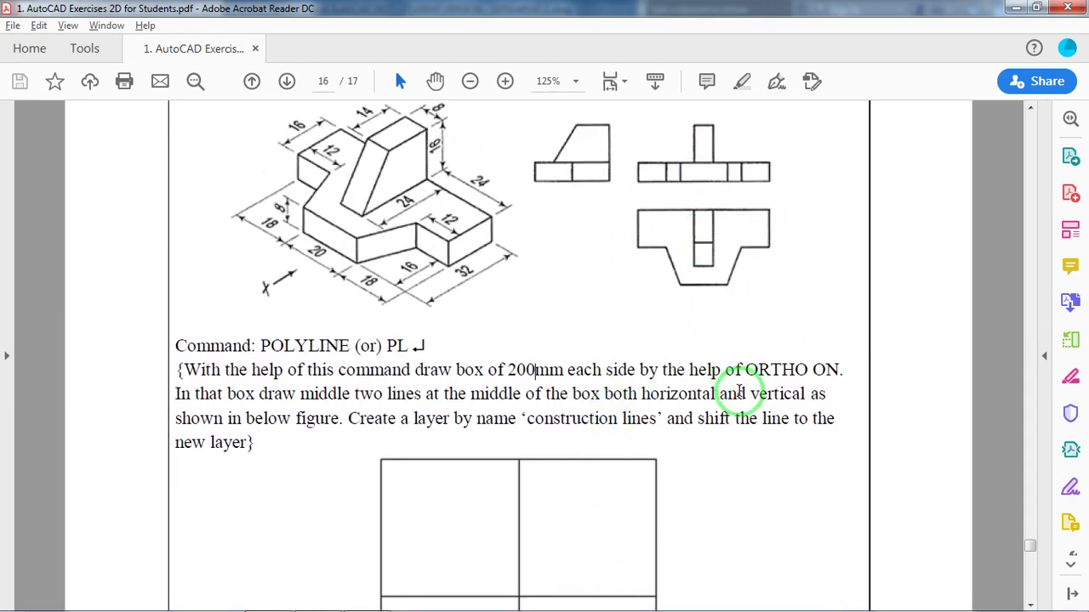
scroll(738, 393, "up", 1)
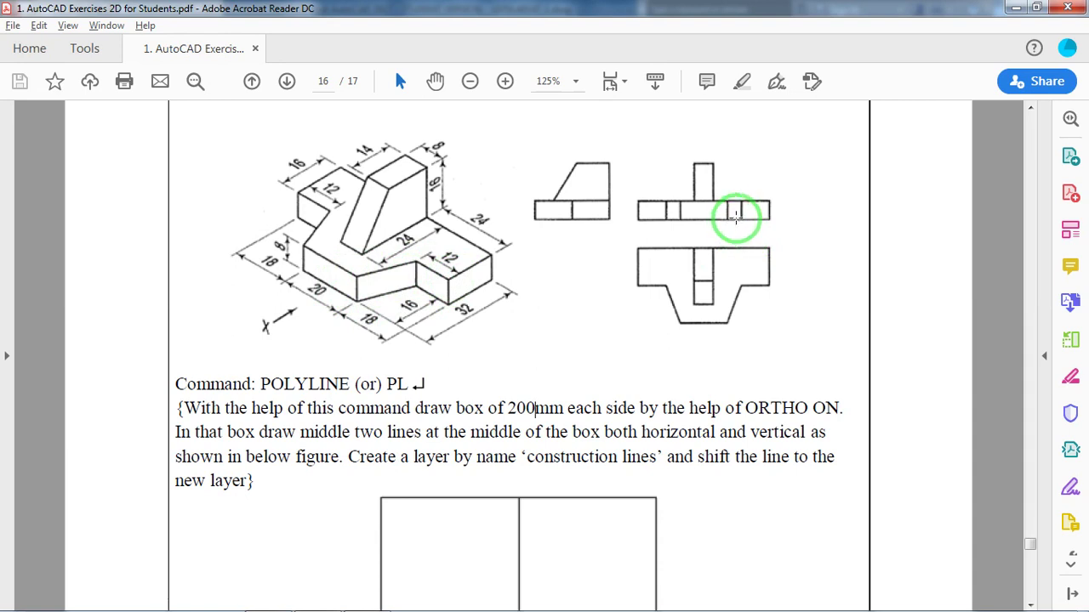
key("alt+Tab")
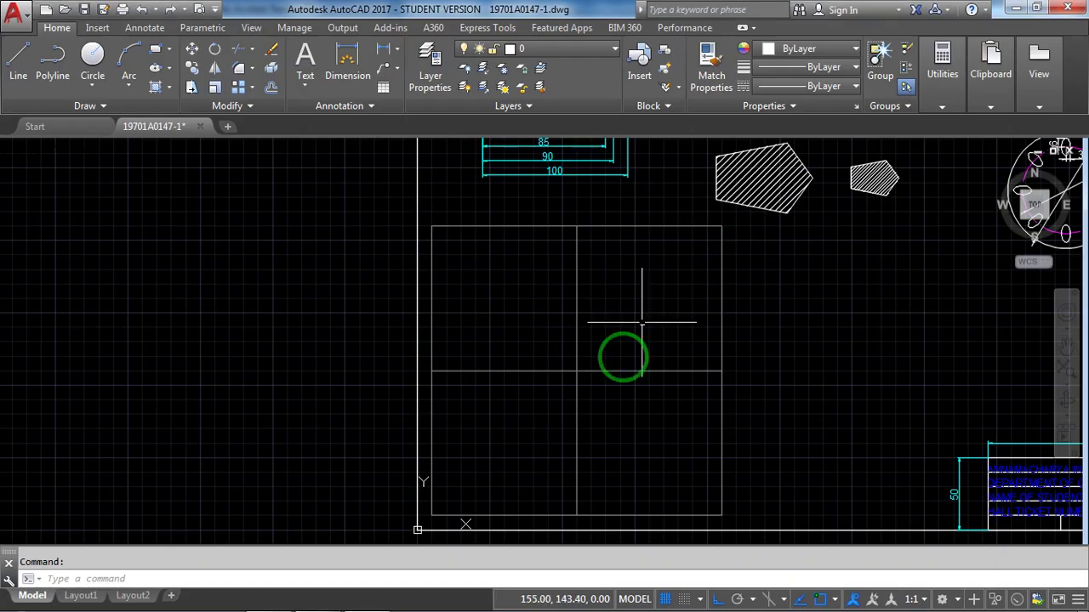
type("l")
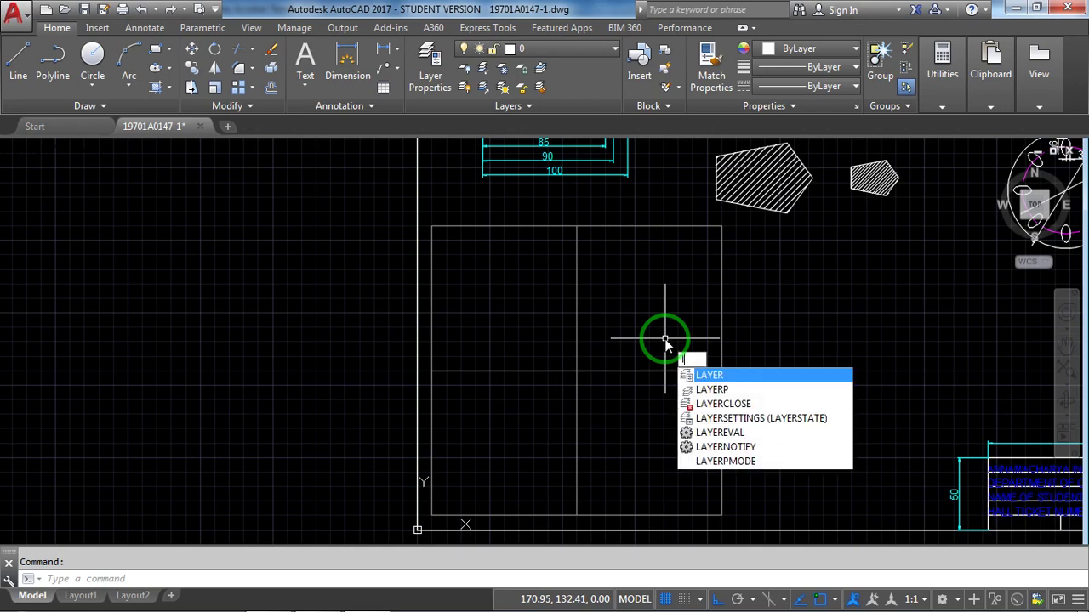
key("Return")
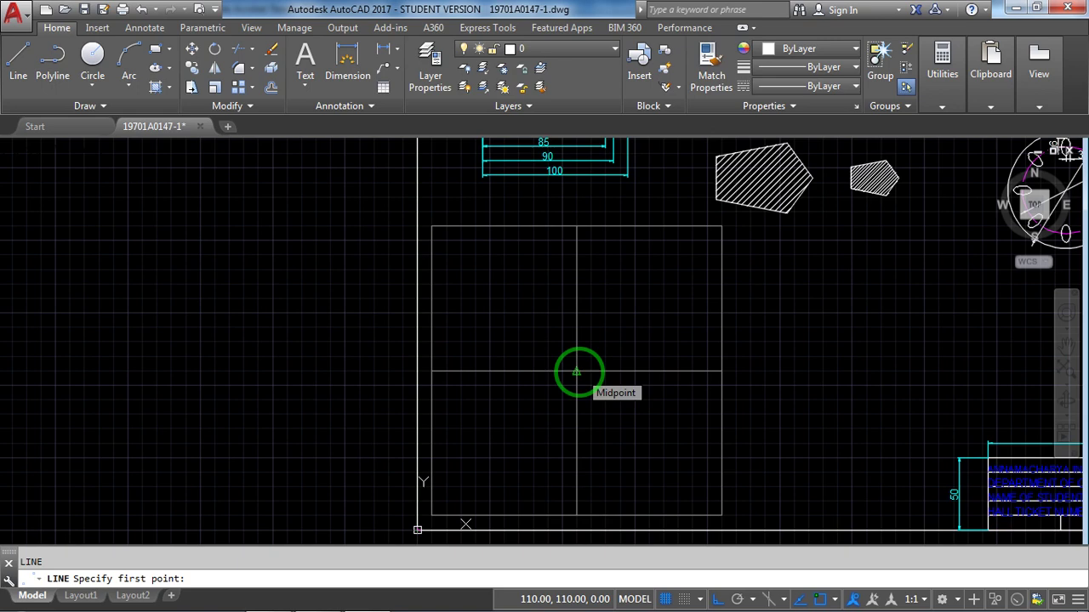
type("@")
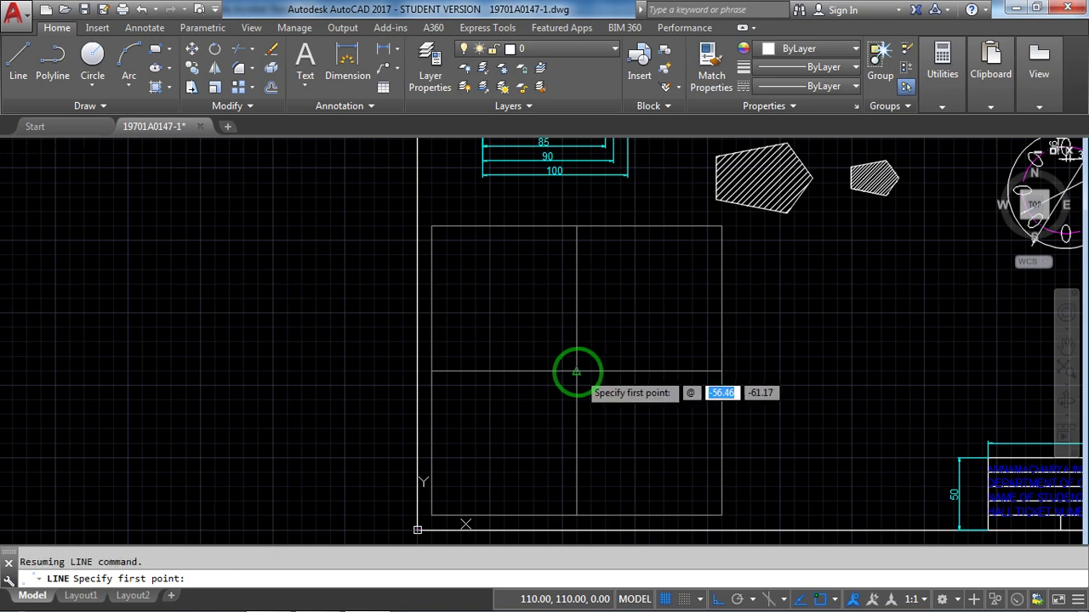
left_click(578, 371)
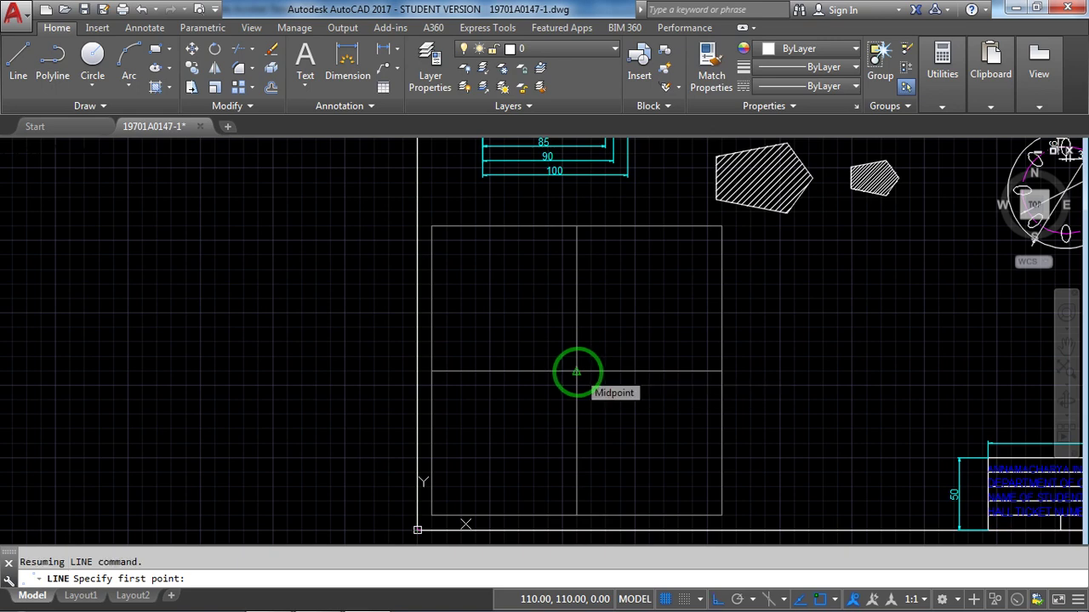
type("@10")
key("Tab")
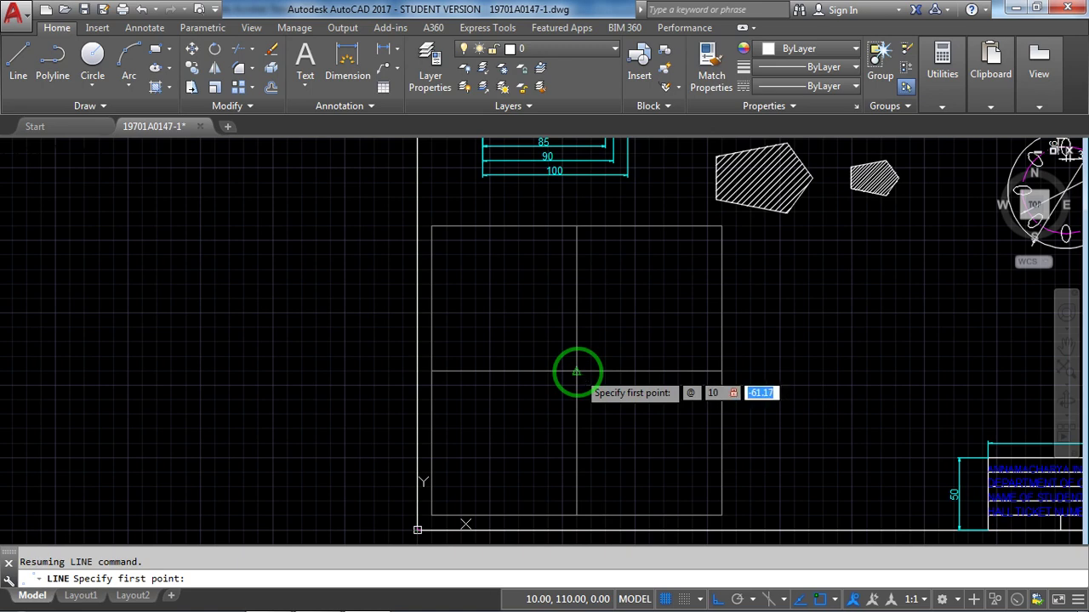
type("10")
key("Return")
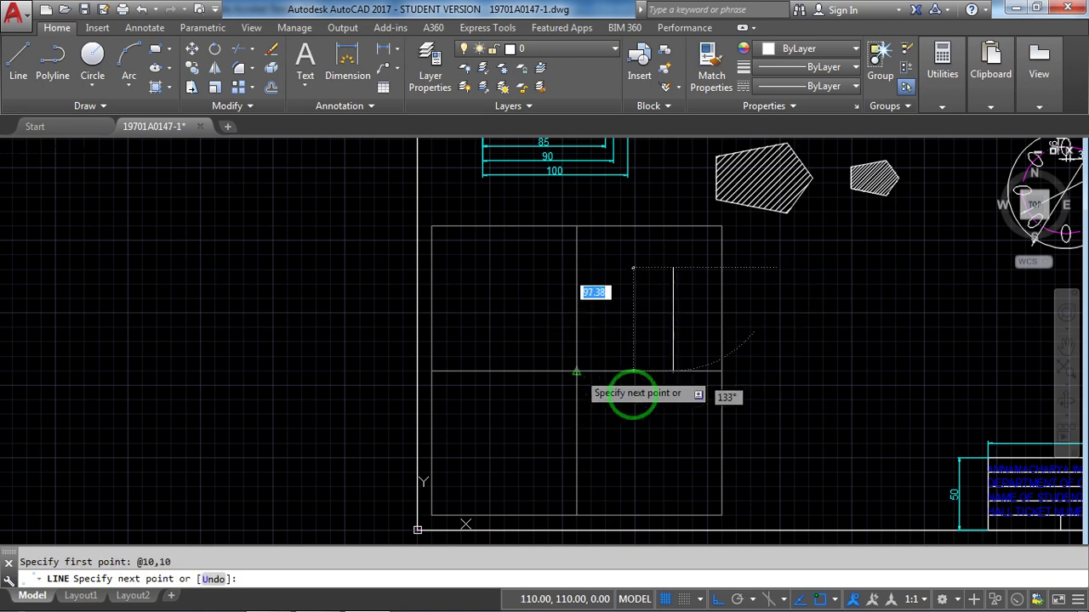
scroll(627, 396, "up", 2)
scroll(695, 359, "down", 2)
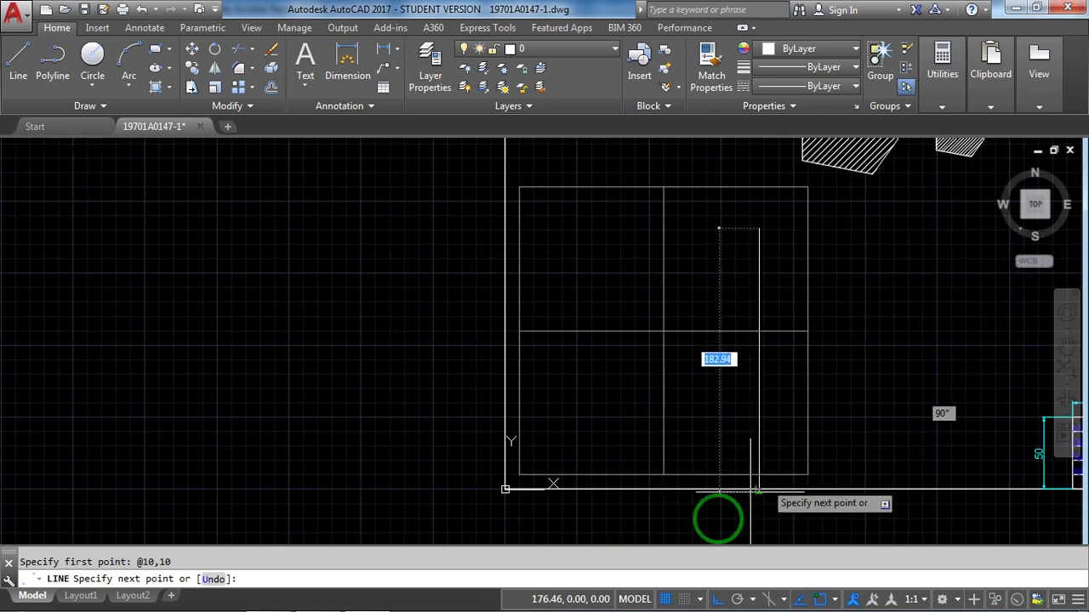
left_click(717, 598)
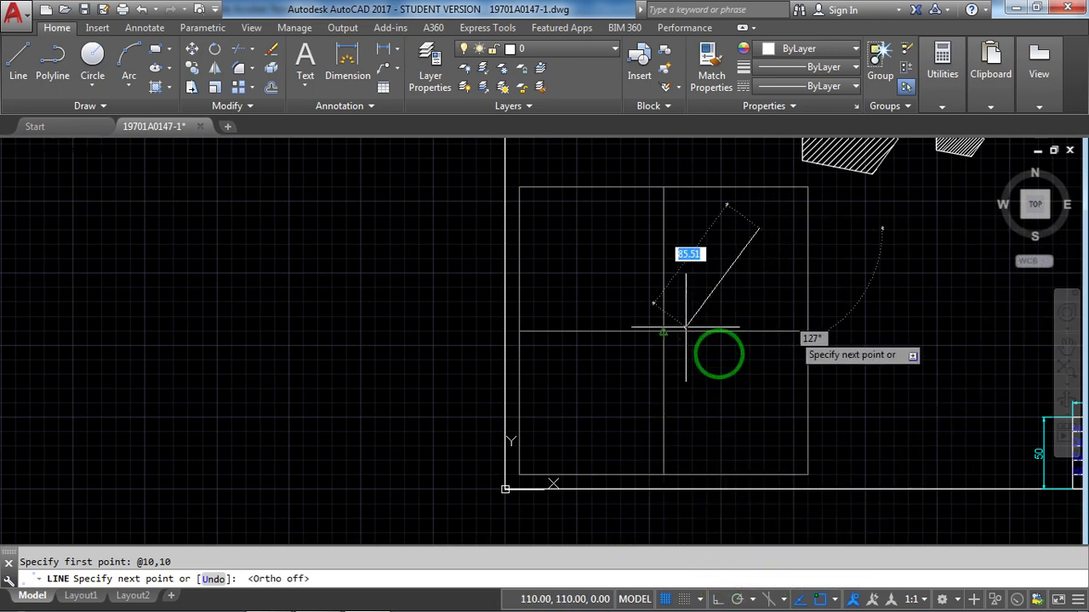
key("Escape")
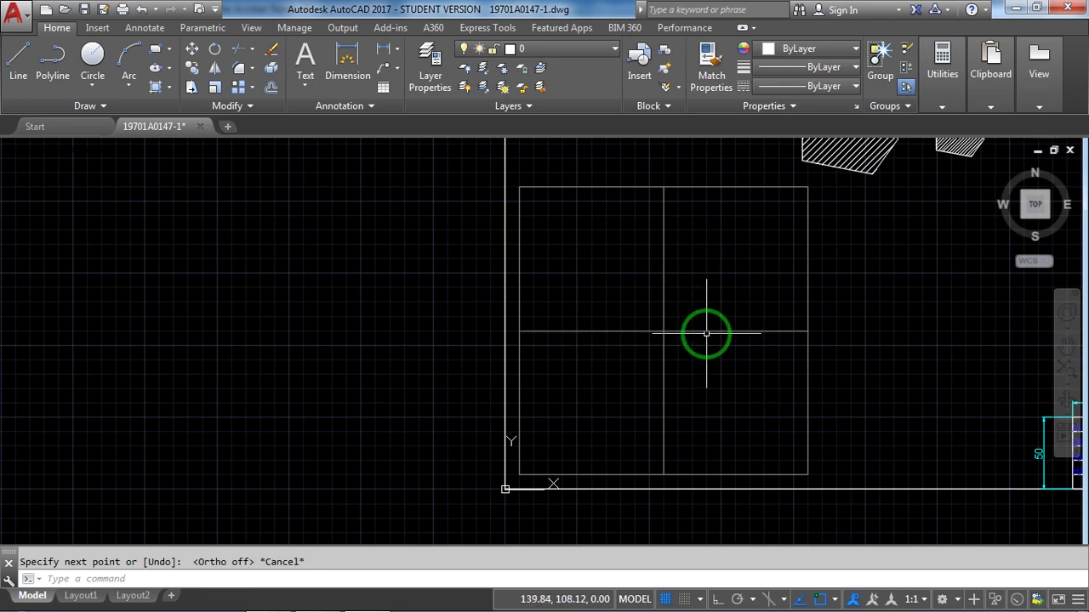
type("l")
key("Return")
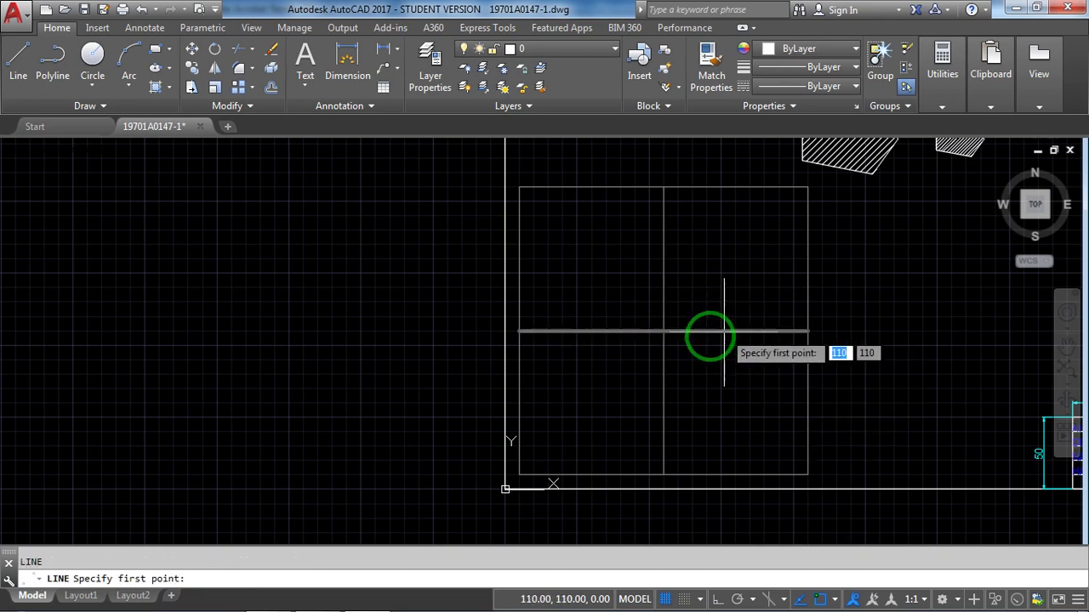
left_click(663, 331)
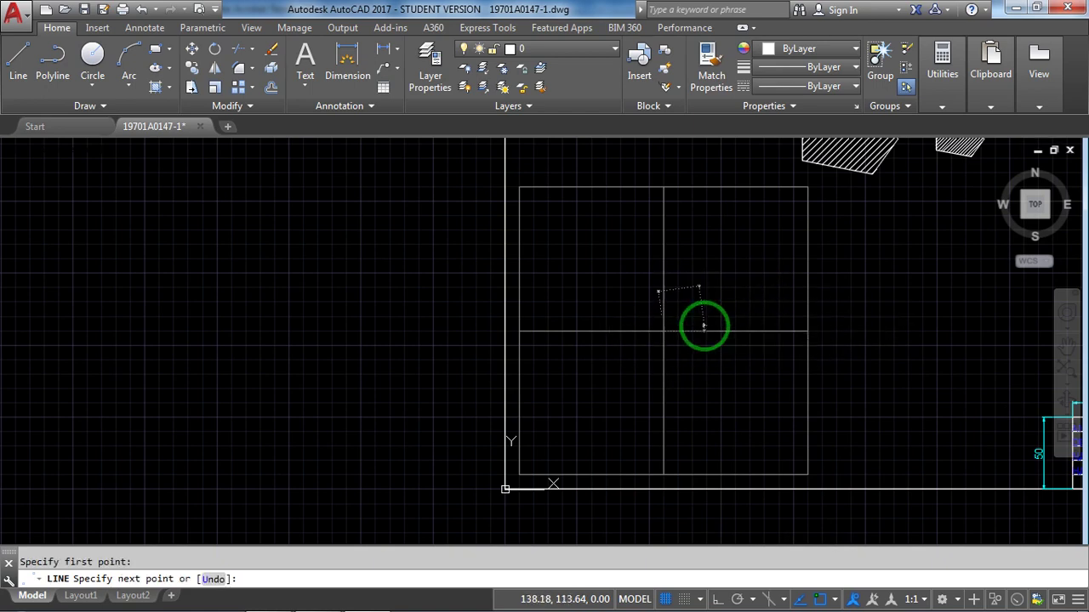
key("F8")
key("F8")
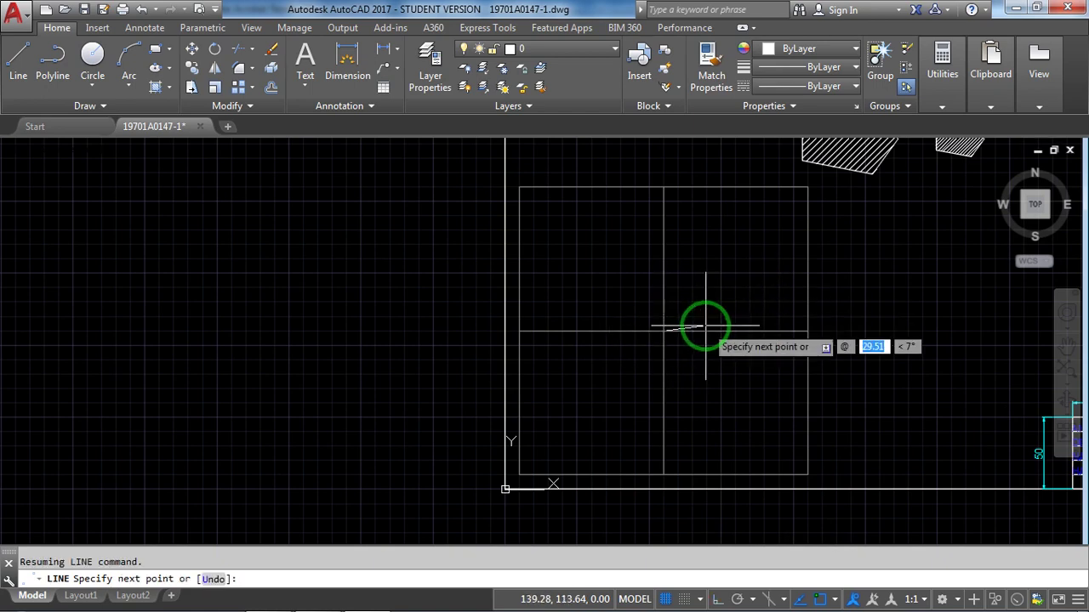
type("10")
key("Tab")
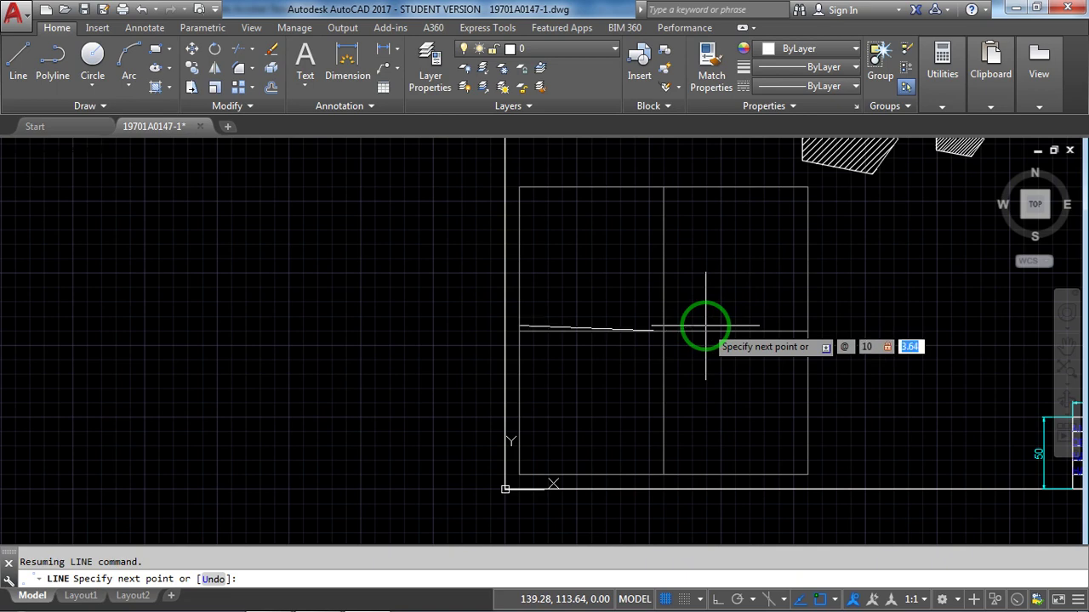
key("Return")
scroll(851, 221, "up", 4)
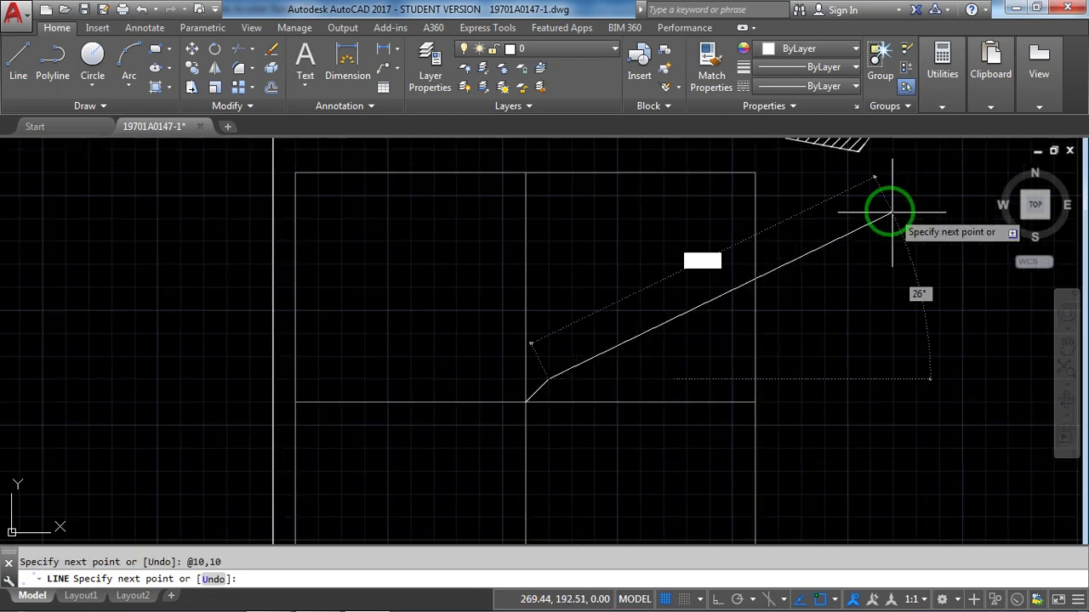
scroll(647, 378, "down", 5)
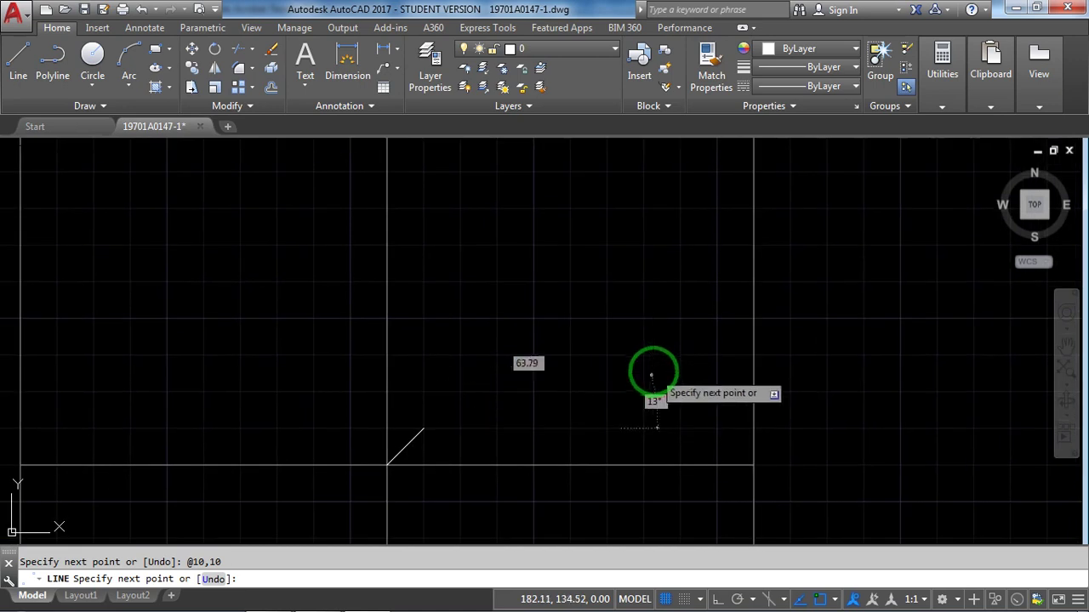
key("Escape")
key("ctrl+z")
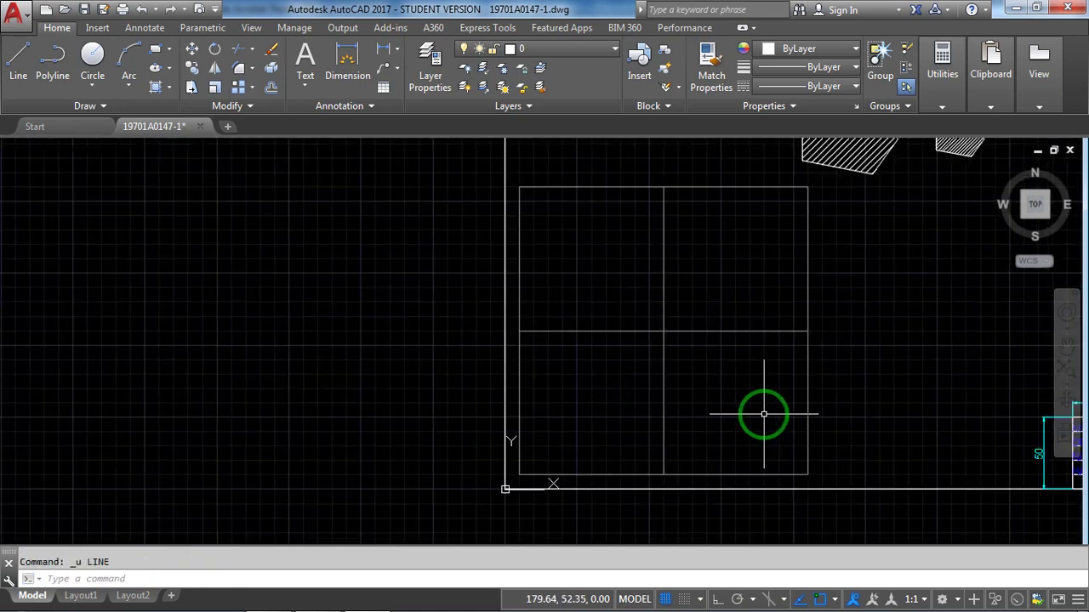
type("l")
key("Return")
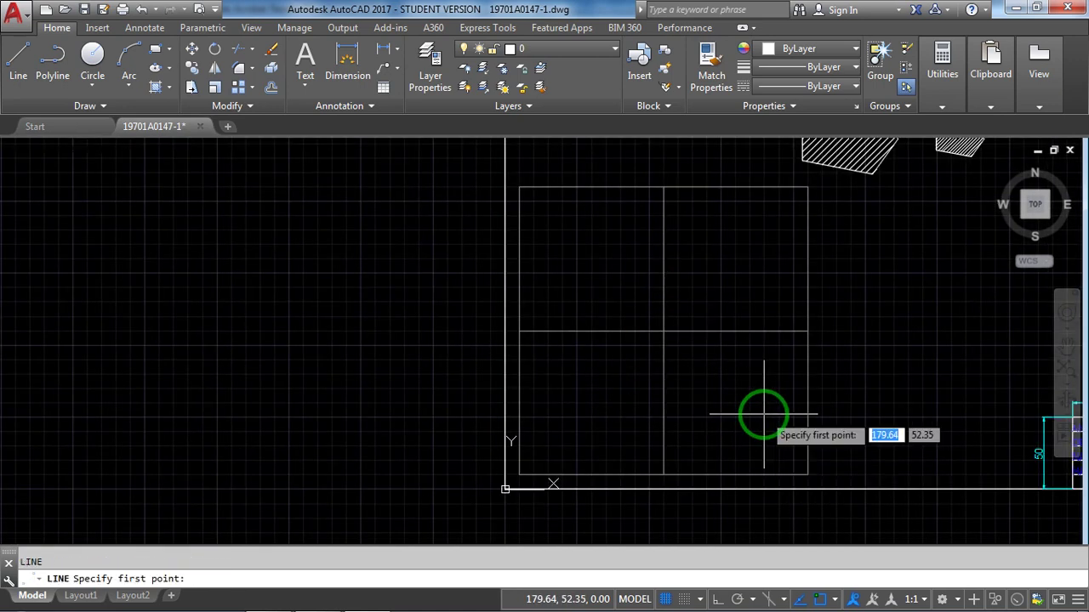
left_click(666, 333)
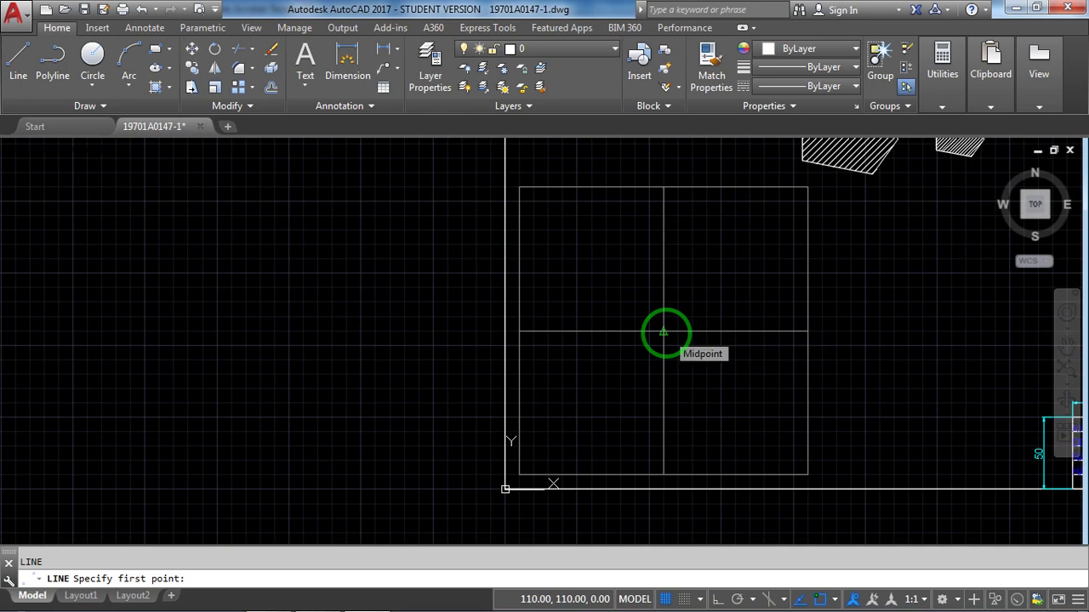
key("shift")
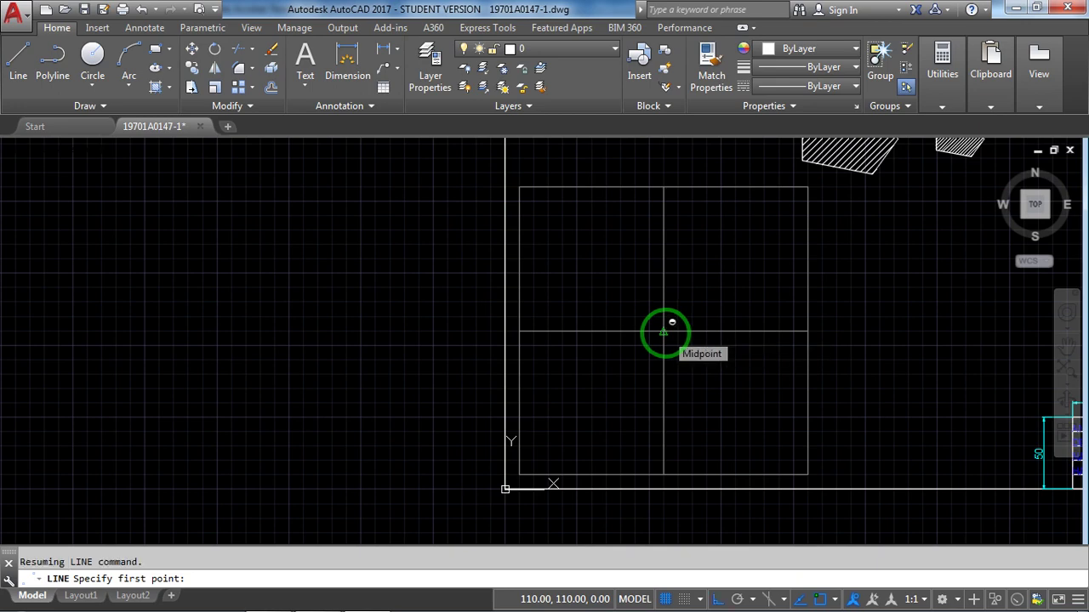
type("@10")
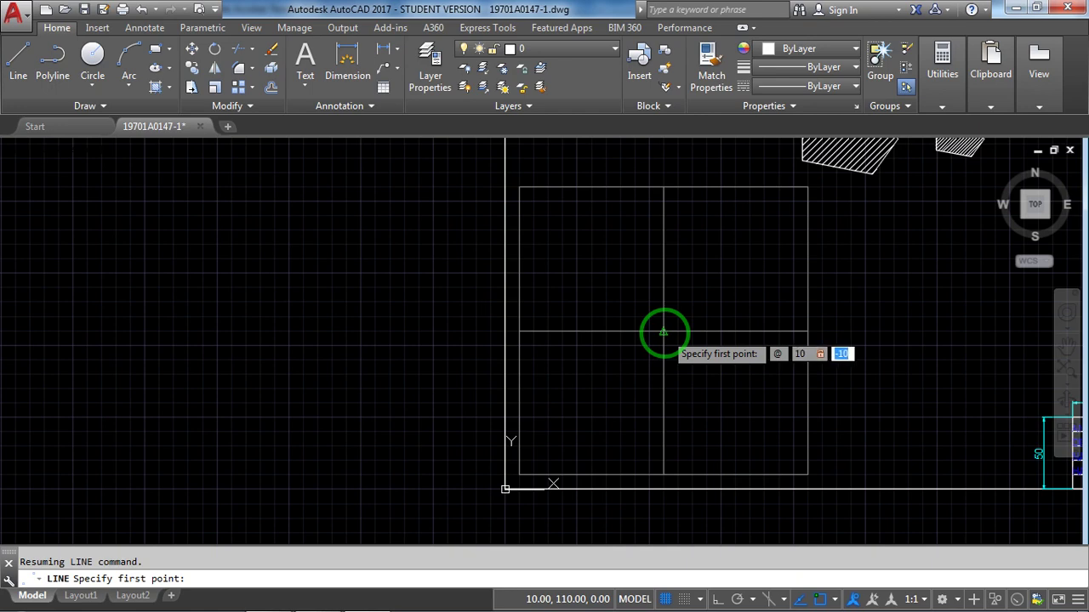
type(",10")
key("Return")
scroll(754, 272, "up", 4)
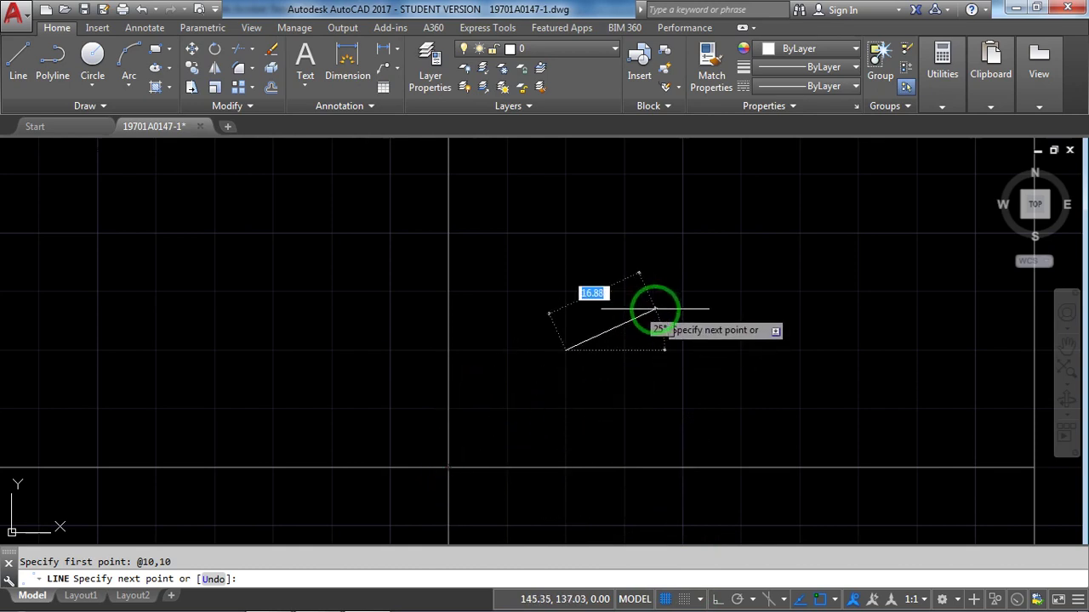
scroll(653, 315, "down", 5)
scroll(665, 336, "up", 6)
scroll(679, 323, "down", 4)
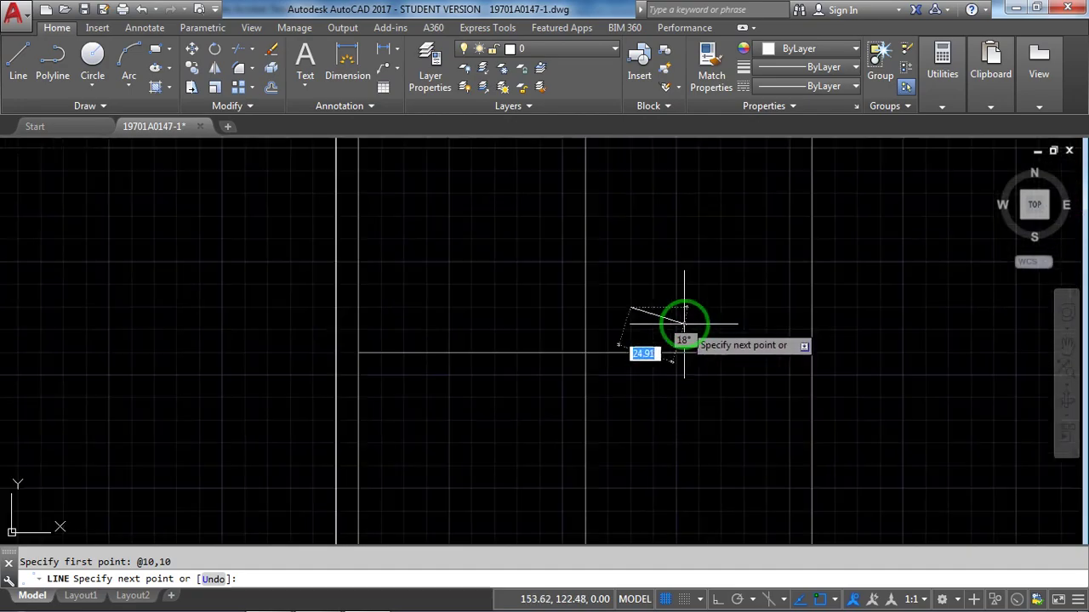
Check the projected views in Acrobat Reader, return to AutoCAD and turn Ortho on for the line
key("alt+Tab")
scroll(638, 357, "down", 2)
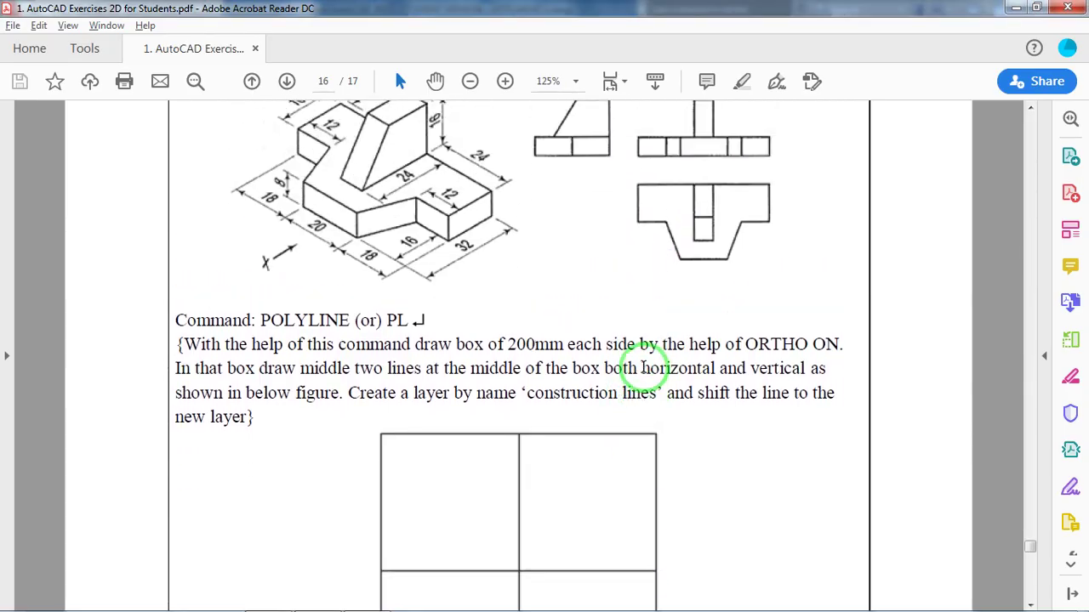
scroll(644, 364, "up", 2)
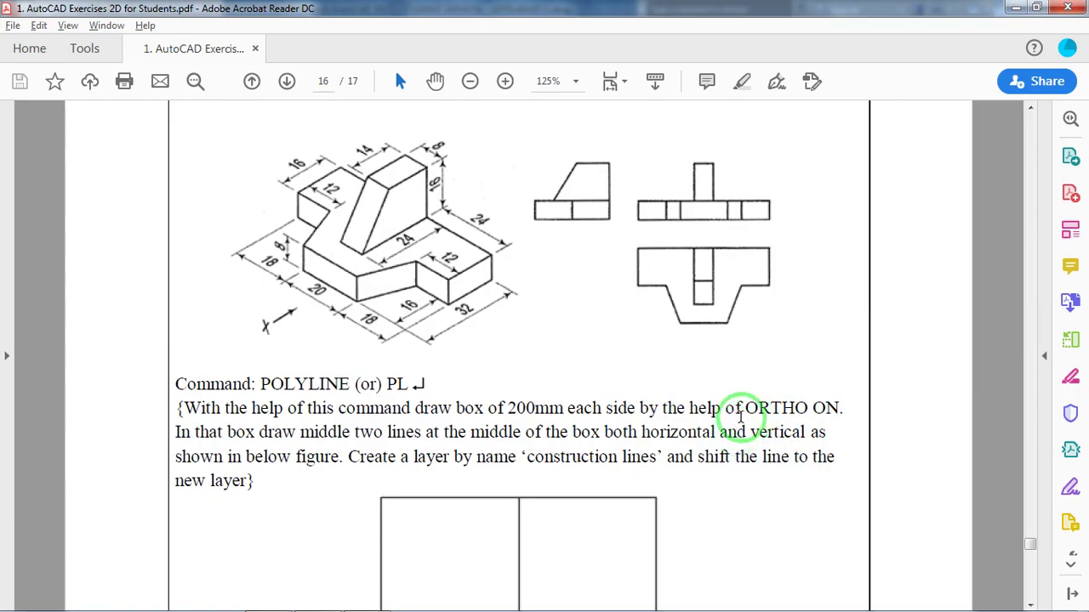
key("alt+Tab")
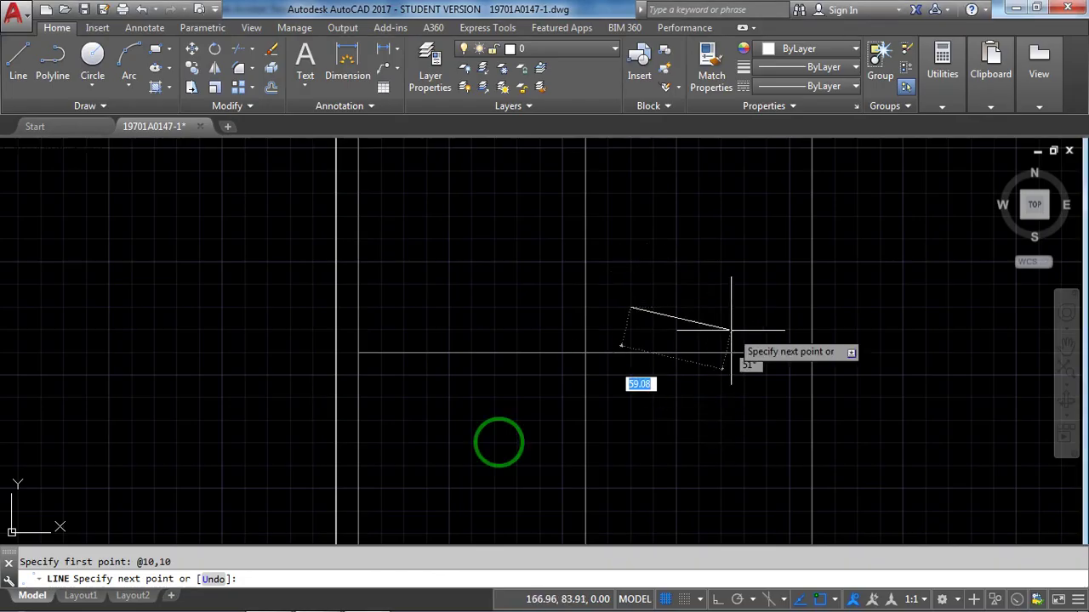
left_click(721, 600)
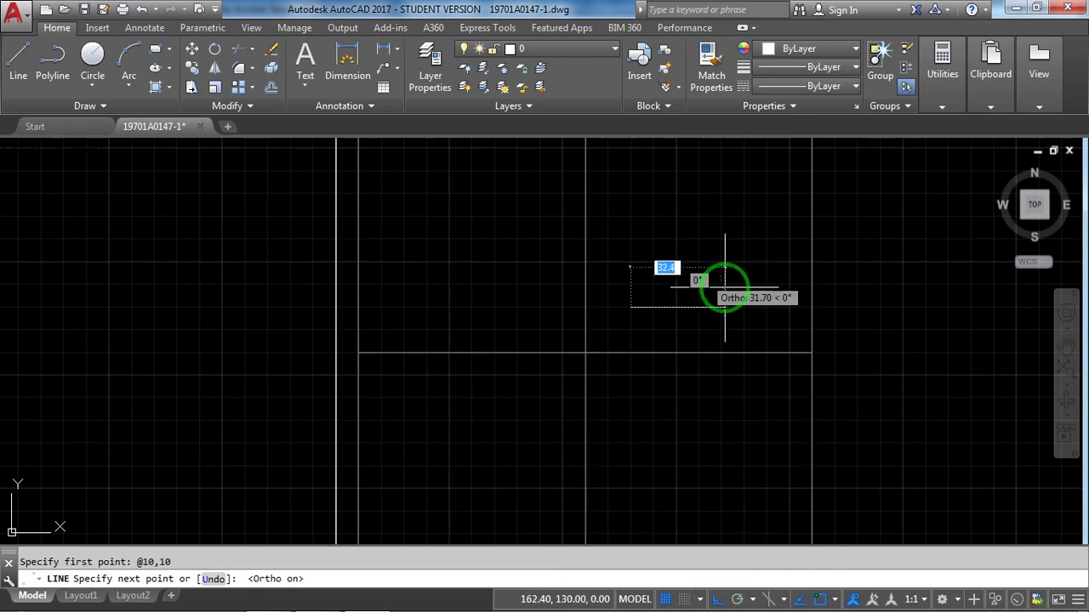
Draw the front view's 56 mm horizontal base line rightward, after checking the isometric dimensions in Acrobat Reader
scroll(730, 286, "up", 2)
scroll(672, 382, "down", 3)
scroll(746, 245, "up", 2)
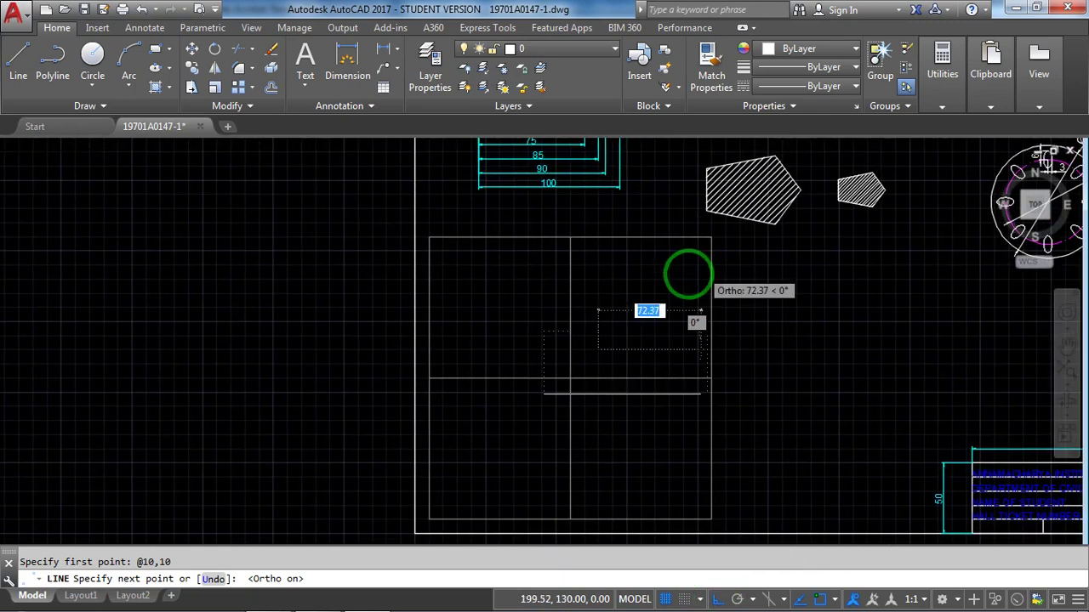
scroll(683, 275, "up", 2)
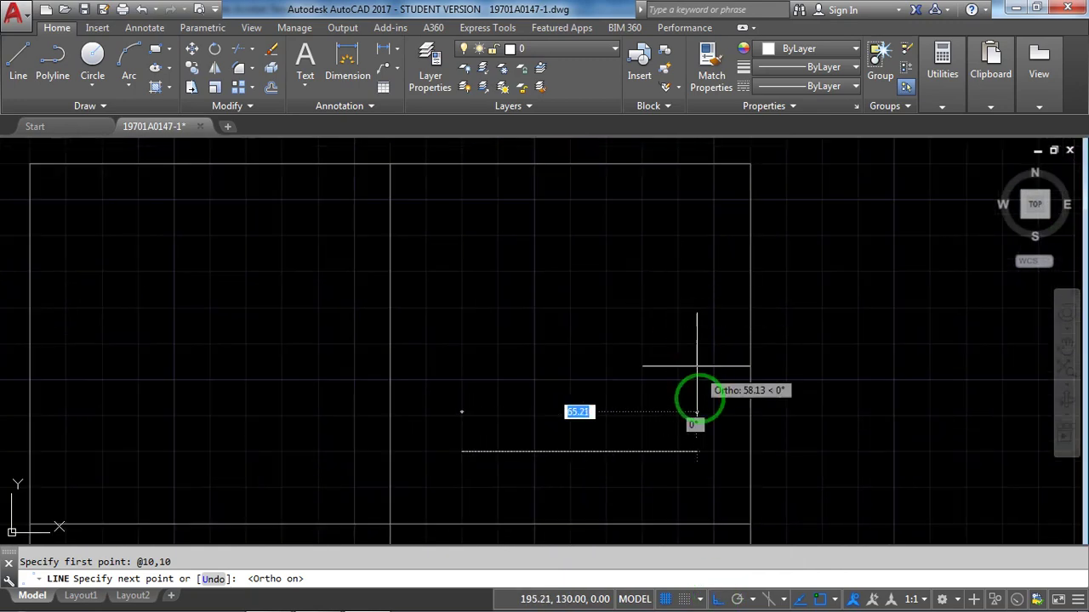
key("alt+Tab")
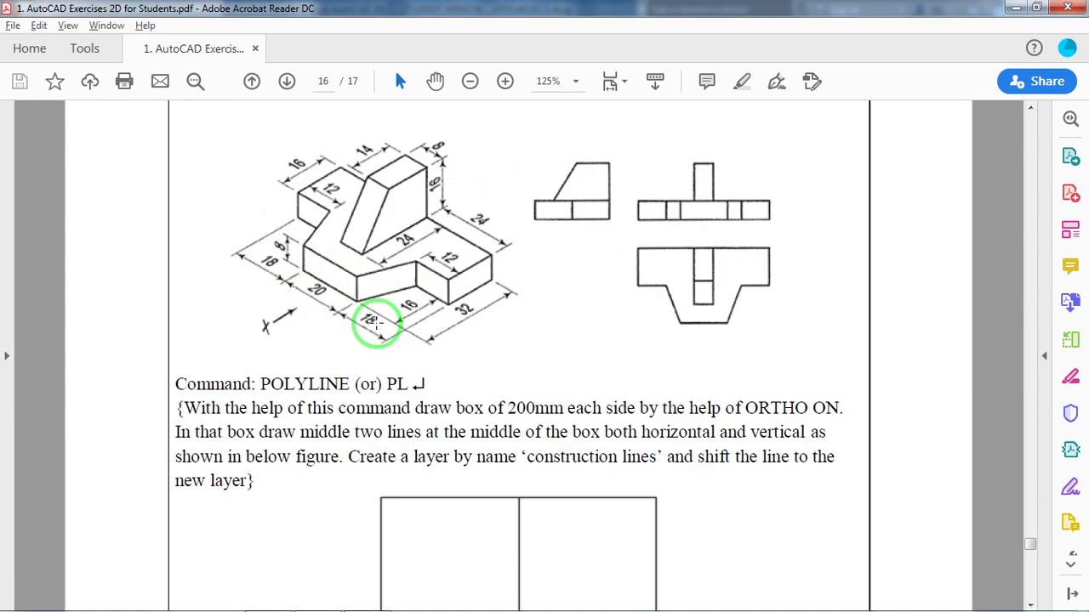
key("alt+Tab")
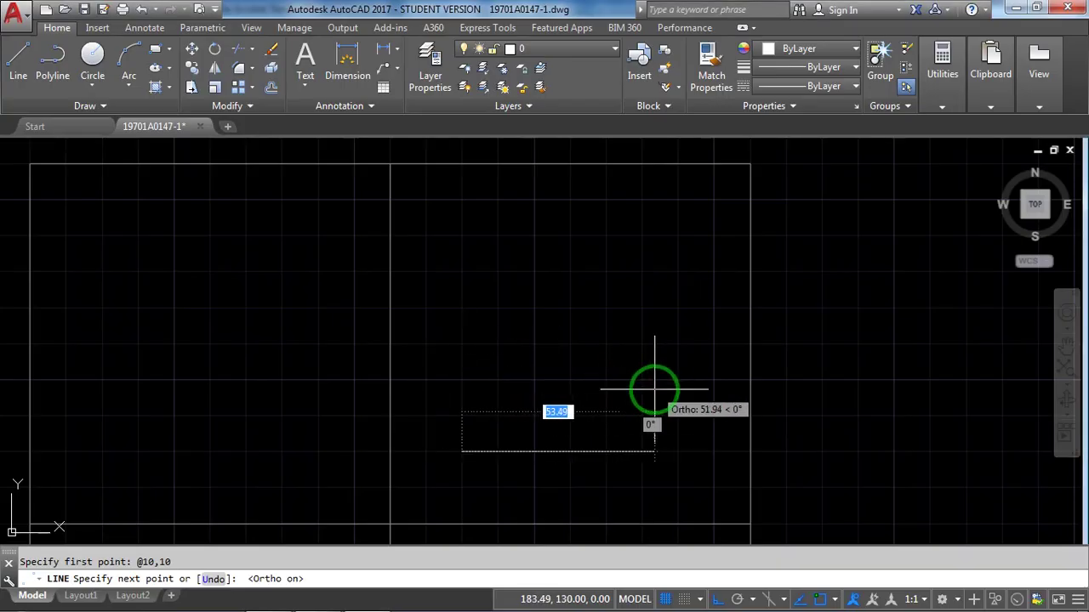
type("56")
key("Return")
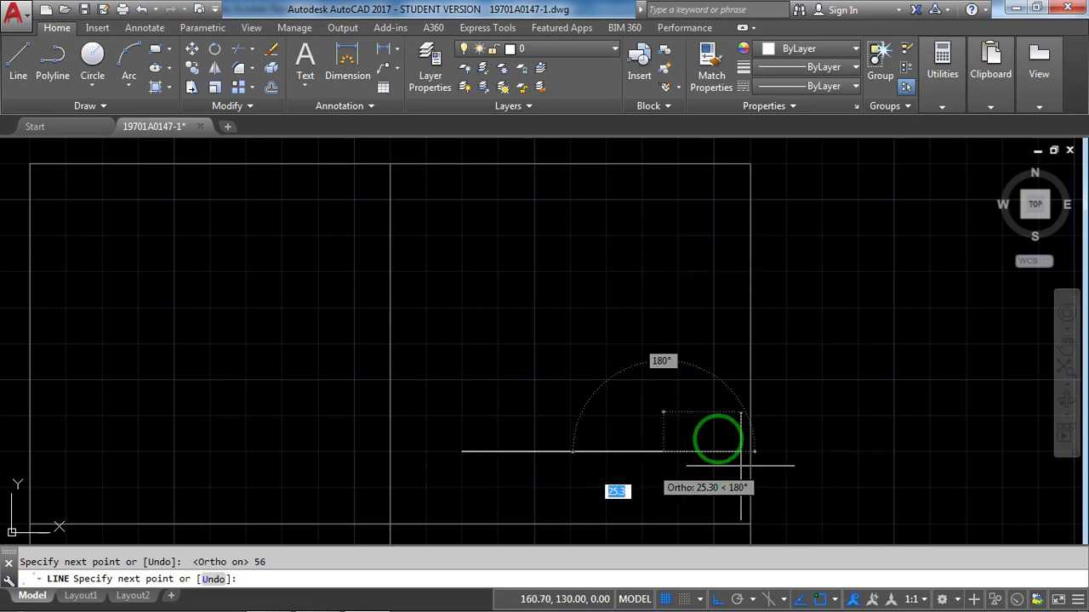
Complete the base rectangle with lines 8 mm up, 56 mm left and 8 mm down to the start point
key("alt+Tab")
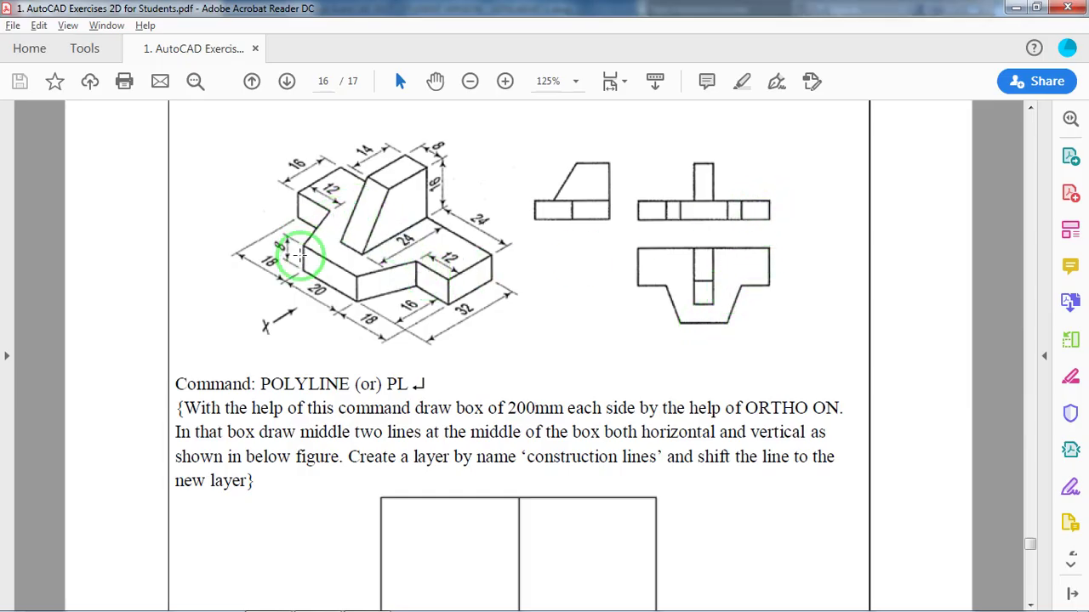
key("alt+Tab")
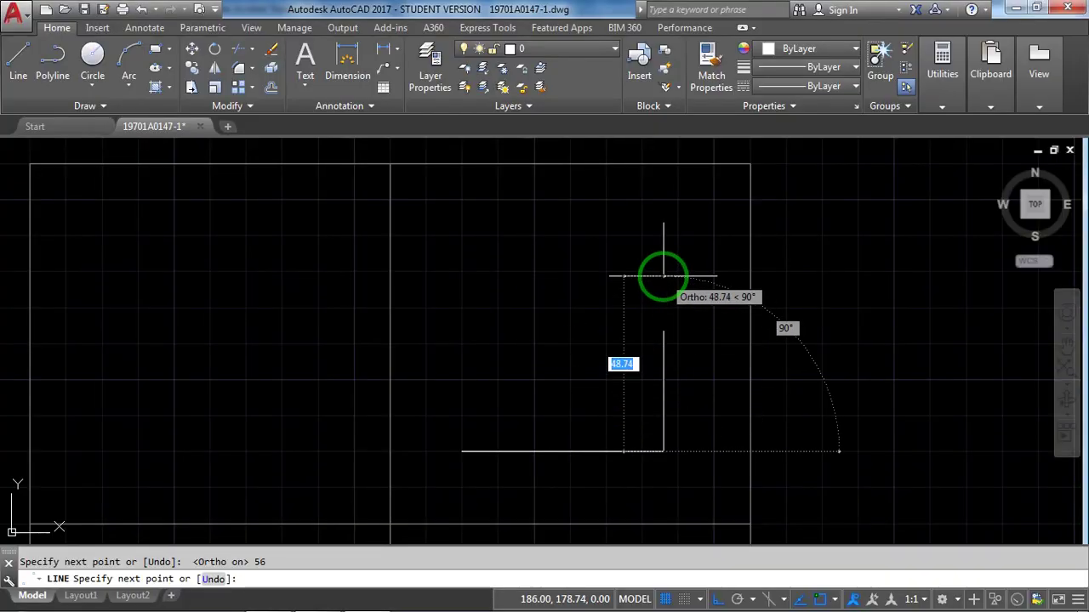
key("Return")
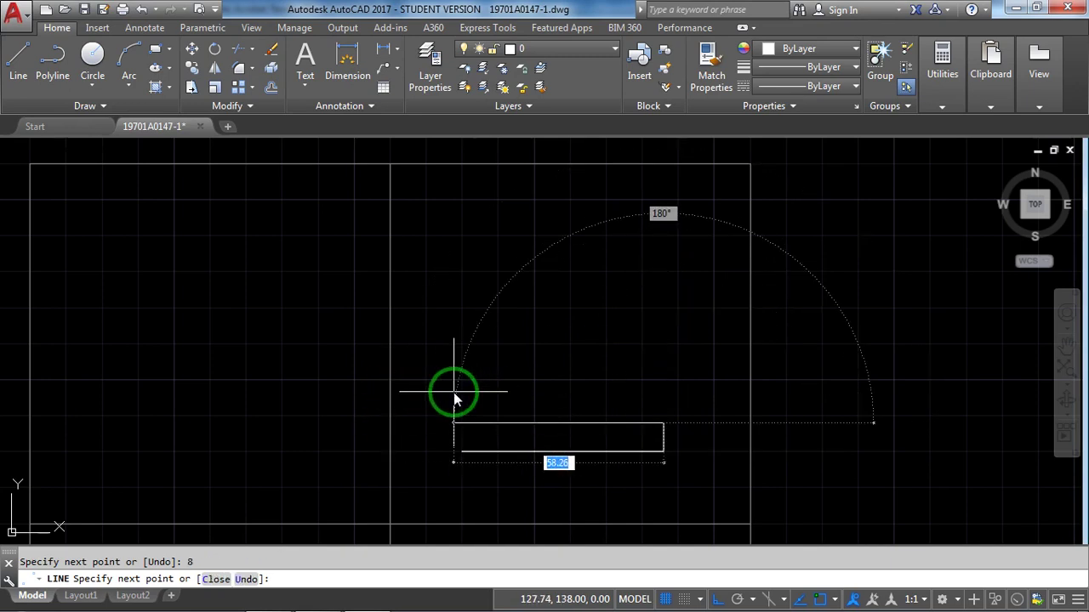
key("Return")
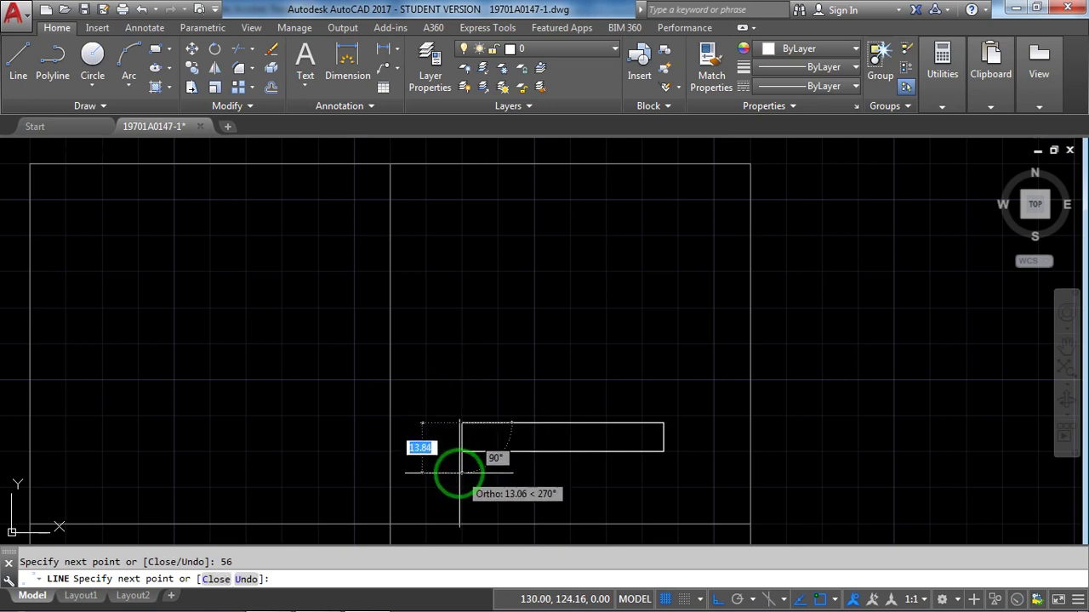
type("8")
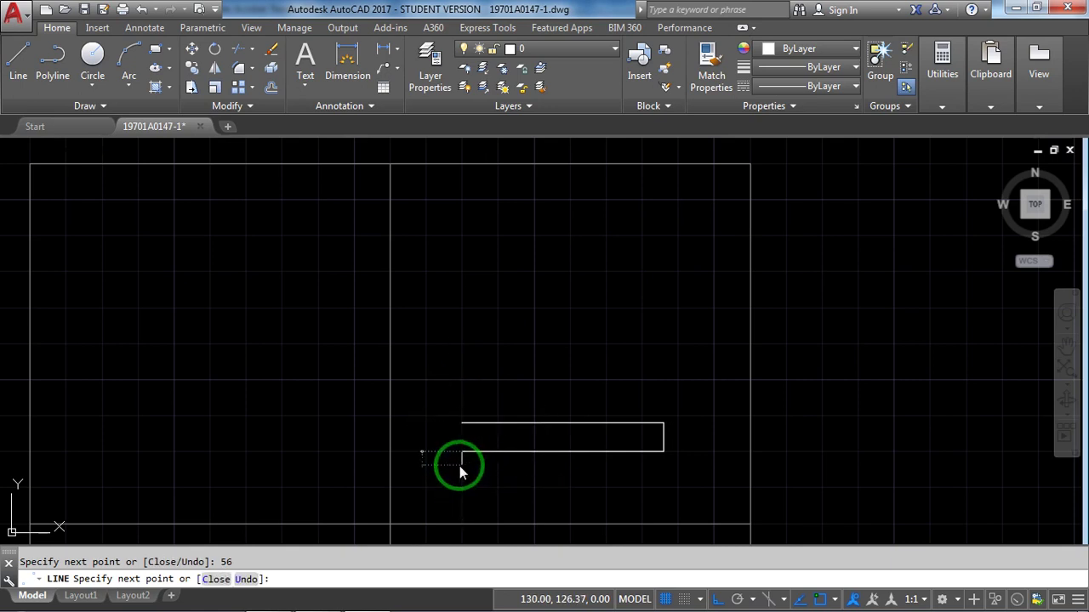
key("Return")
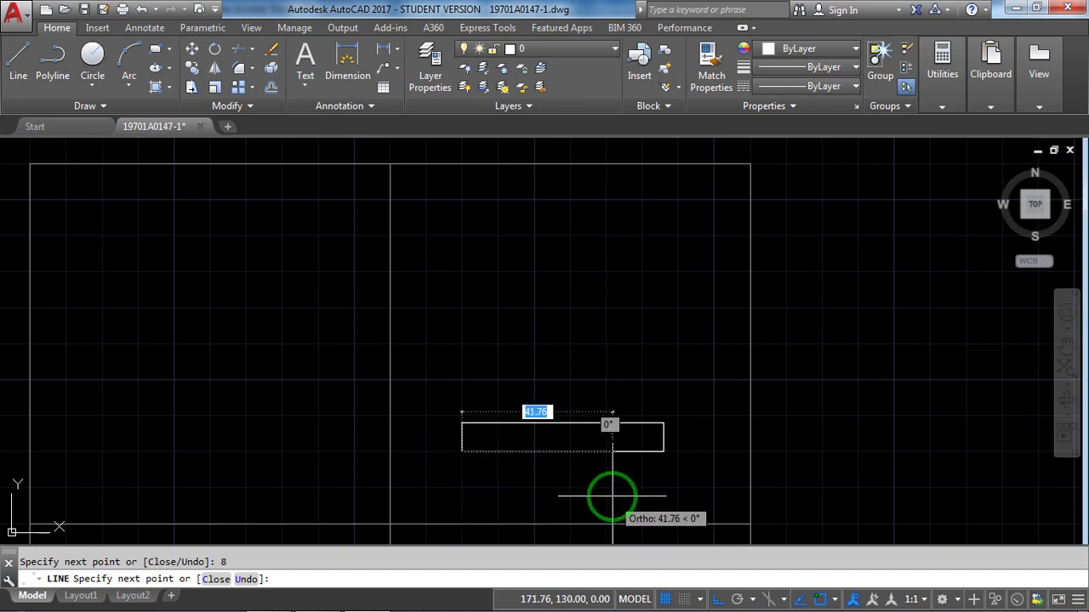
key("Return")
scroll(457, 437, "up", 2)
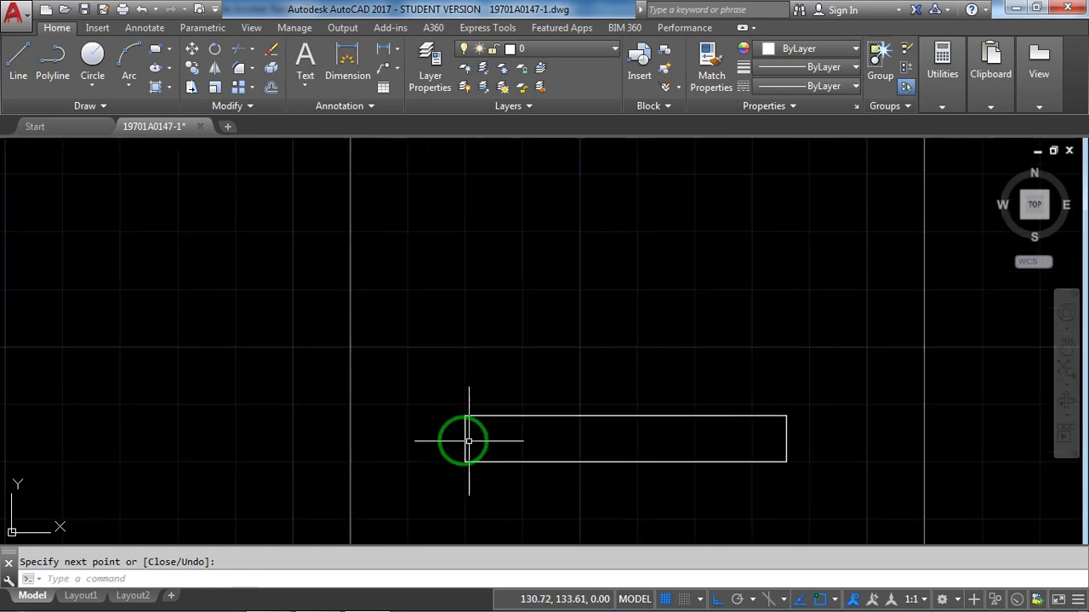
key("Escape")
left_click(465, 438)
key("Escape")
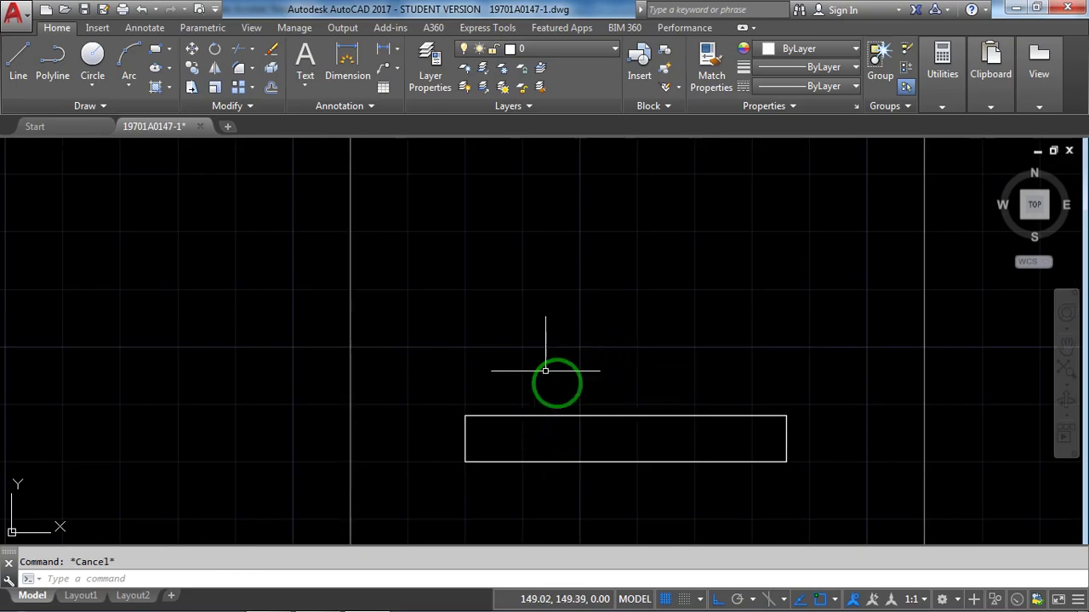
Examine the isometric dimensions and projected views of Exercise 14 in Acrobat Reader, and return to the base rectangle in AutoCAD
scroll(680, 394, "down", 2)
key("alt+Tab")
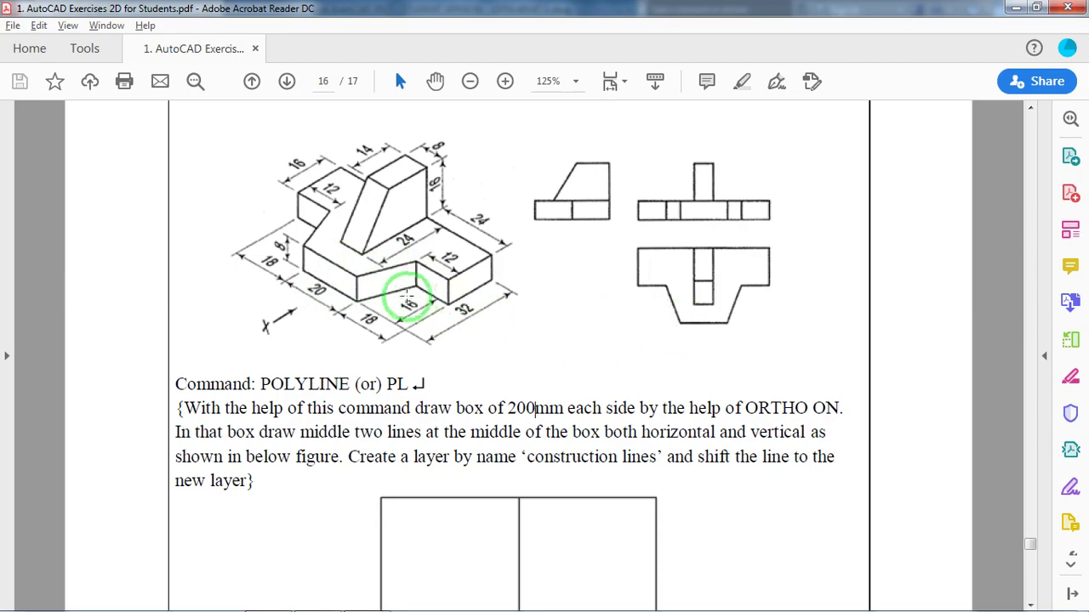
key("alt+Tab")
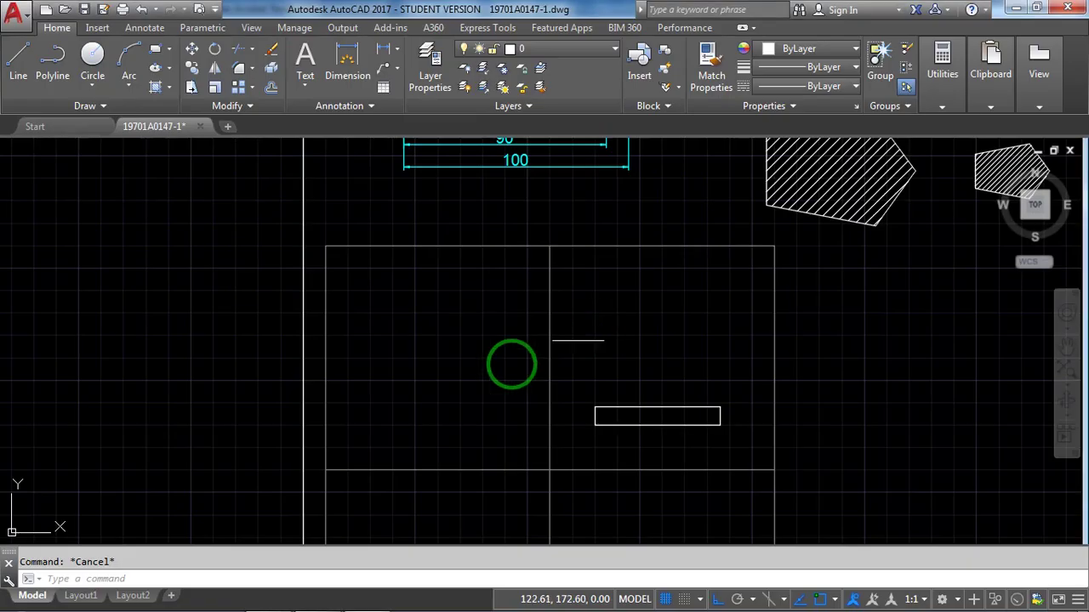
key("alt+Tab")
key("alt+Tab")
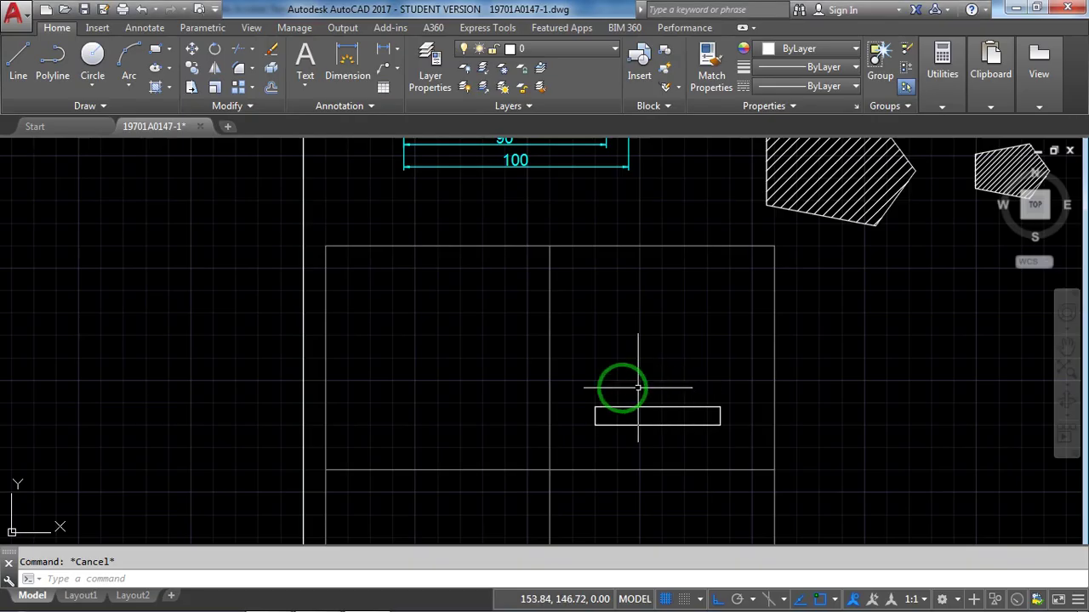
scroll(638, 398, "up", 2)
middle_click_drag(640, 451, 631, 427)
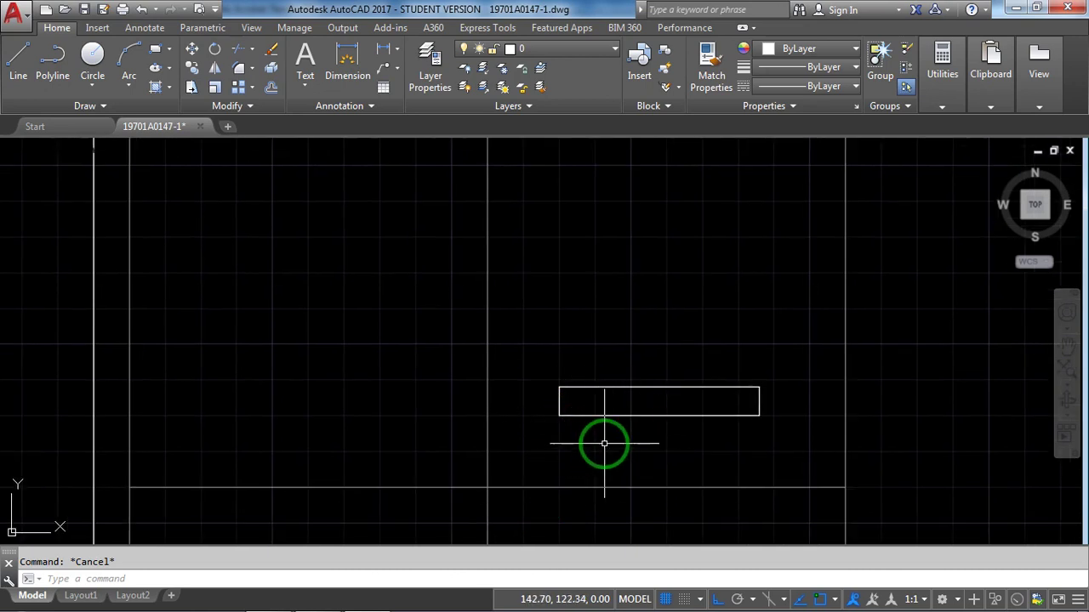
type("l")
key("Return")
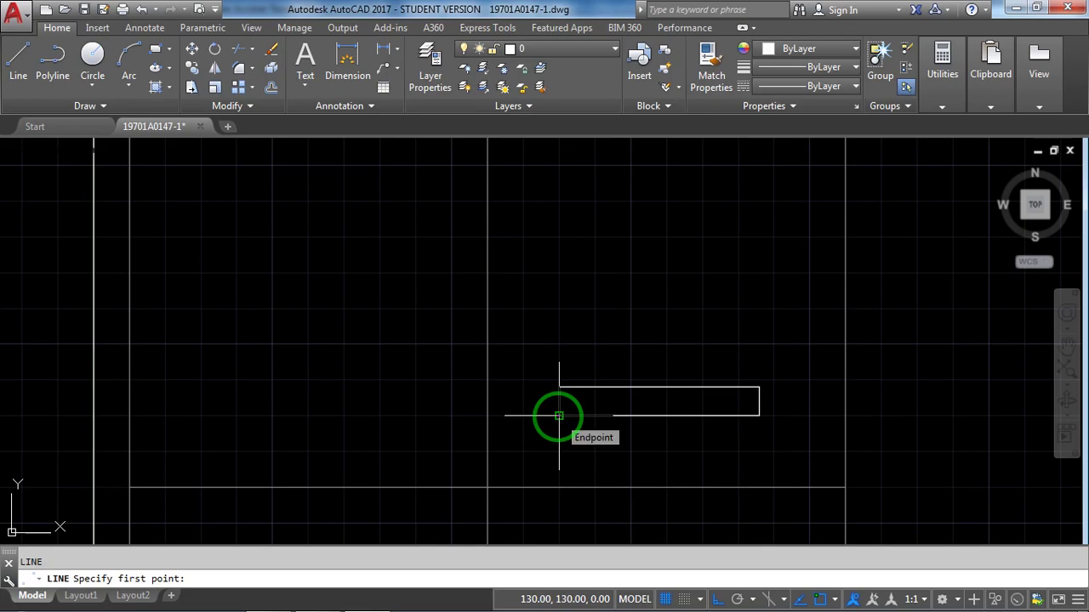
key("alt+Tab")
type("@")
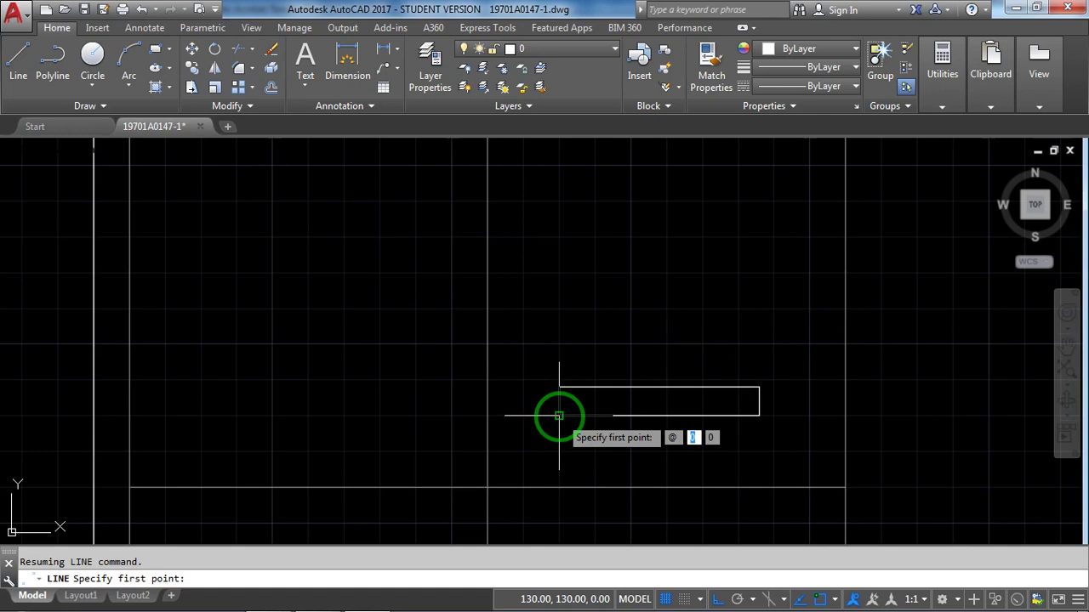
key("Return")
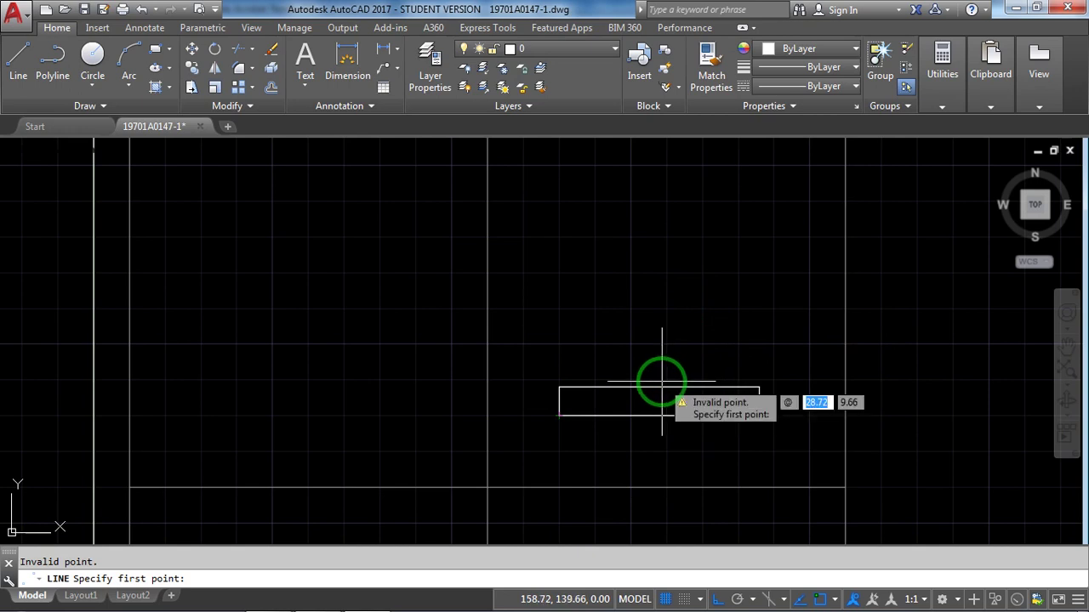
key("alt+Tab")
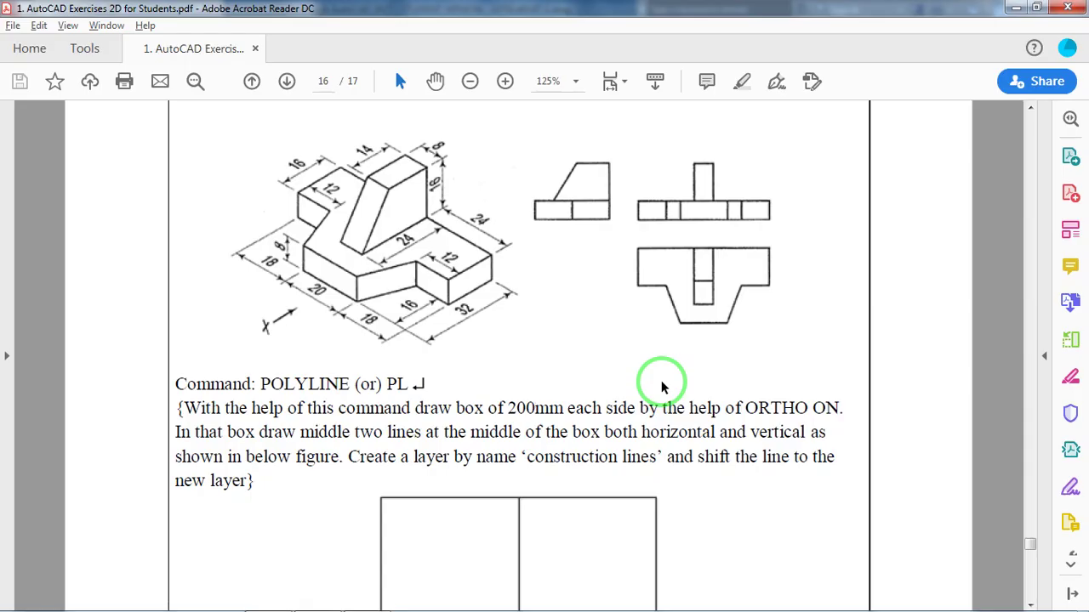
key("alt+Tab")
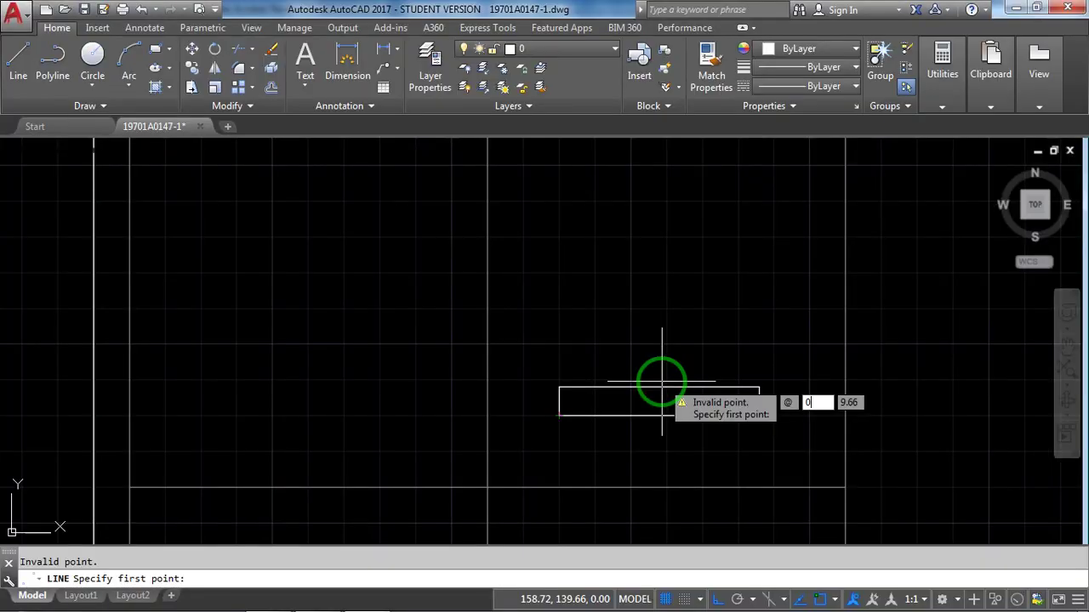
key("Escape")
key("alt+Tab")
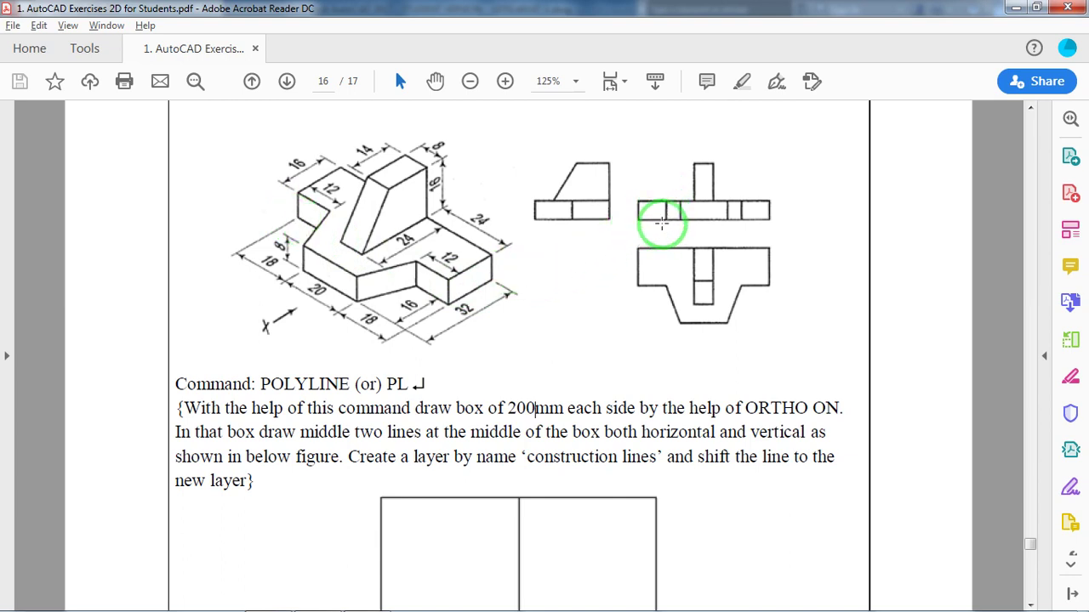
key("alt+Tab")
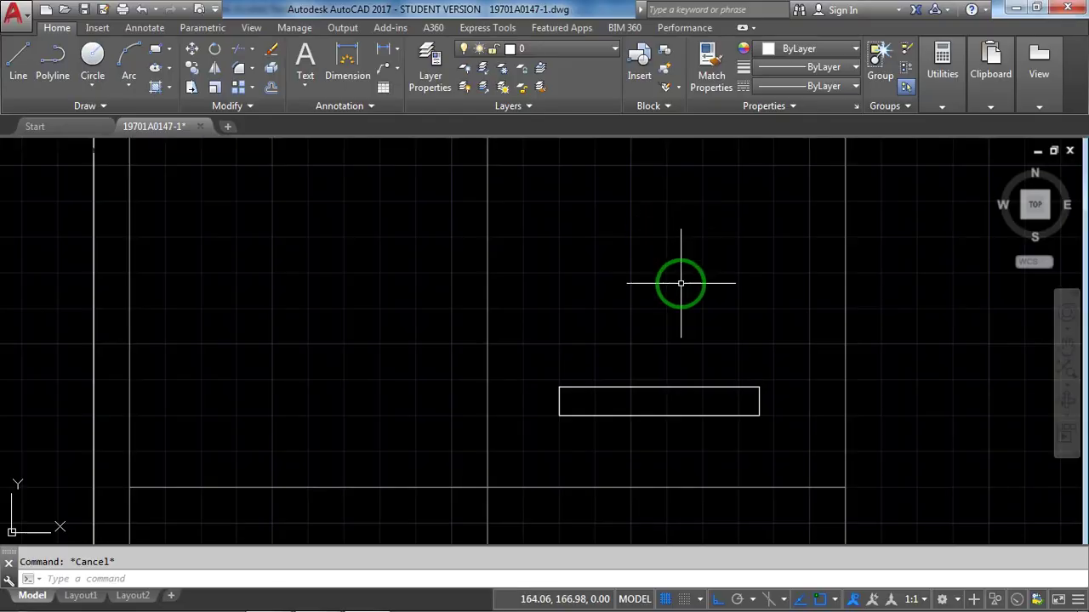
type("l")
key("Return")
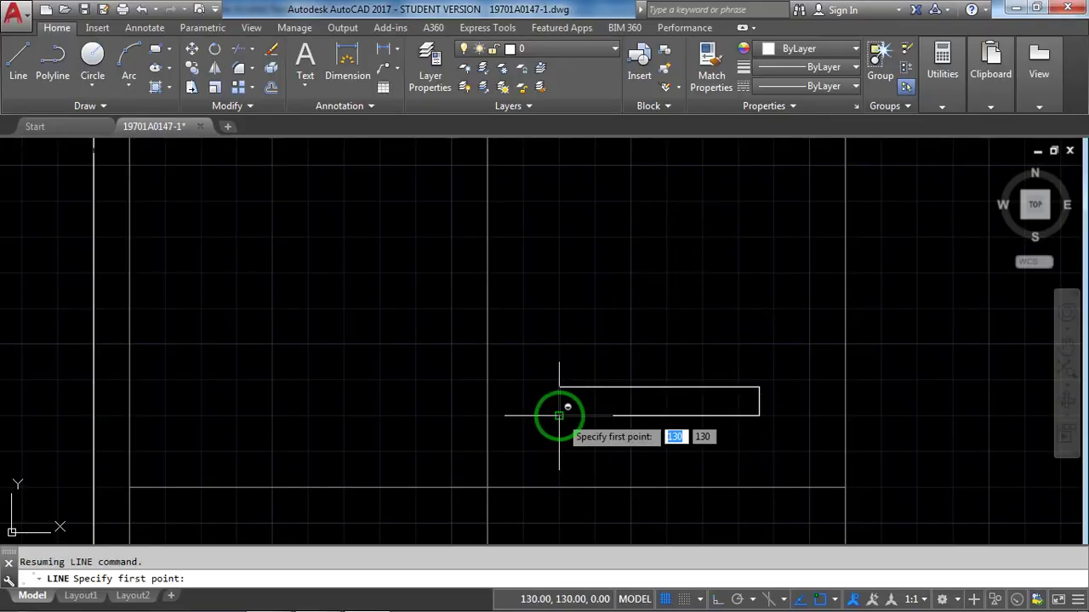
type("@12,0")
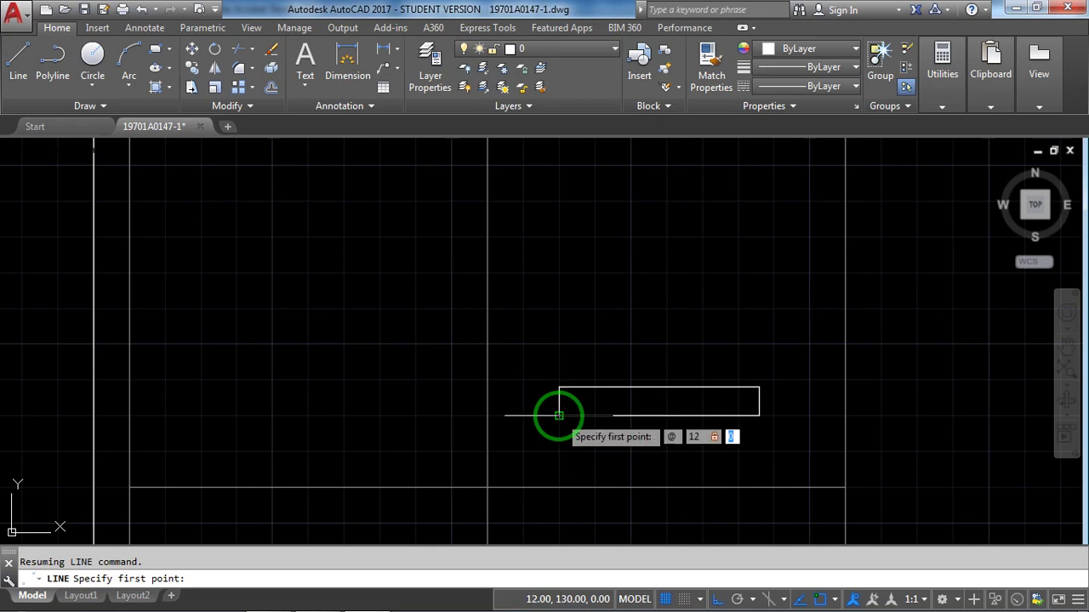
key("Return")
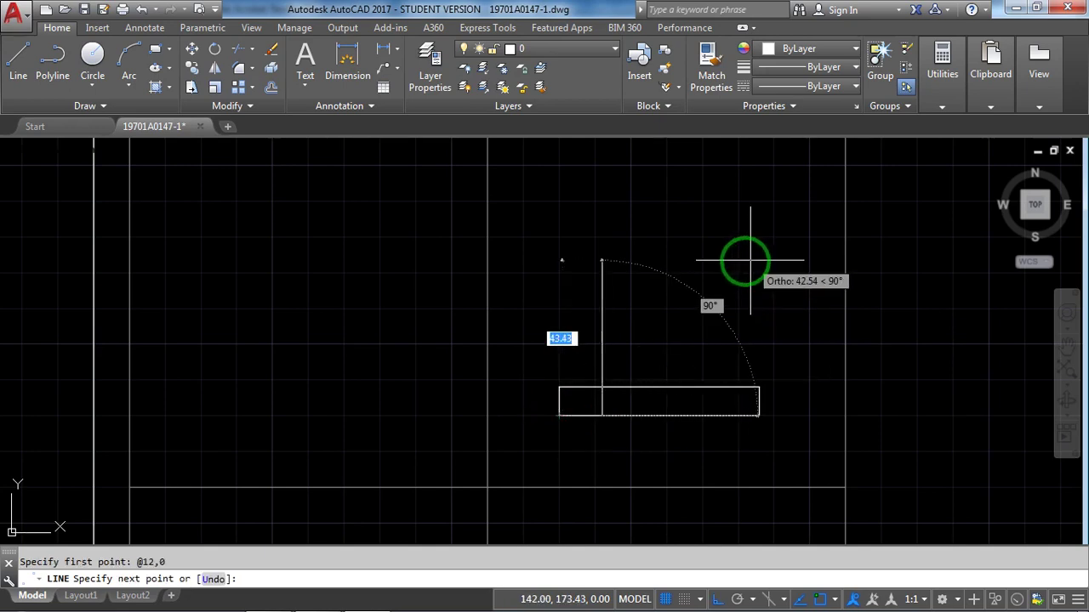
left_click(717, 599)
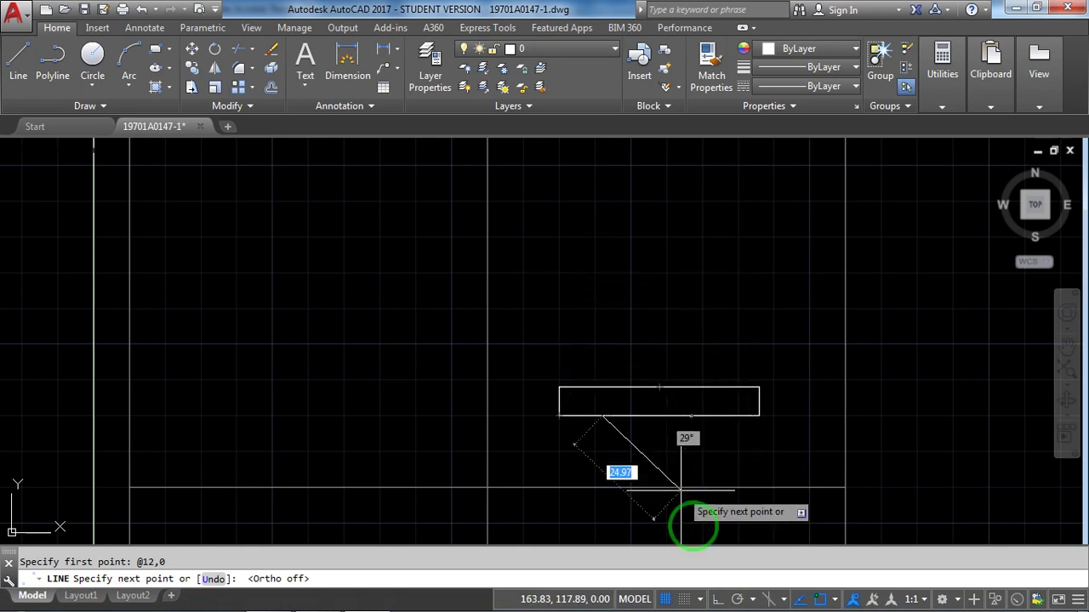
left_click(717, 600)
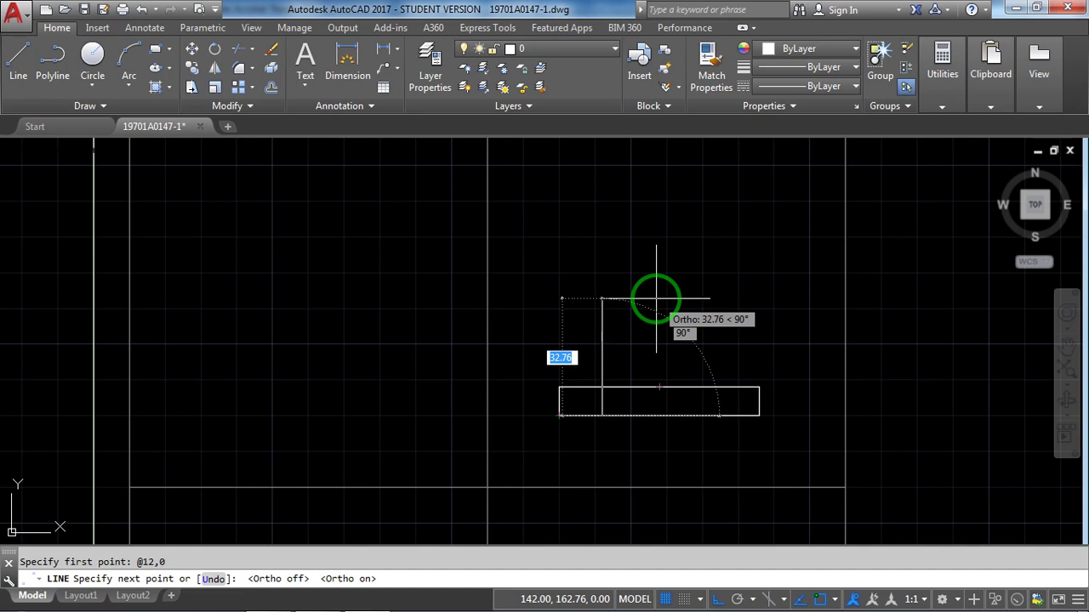
type("8")
key("Return")
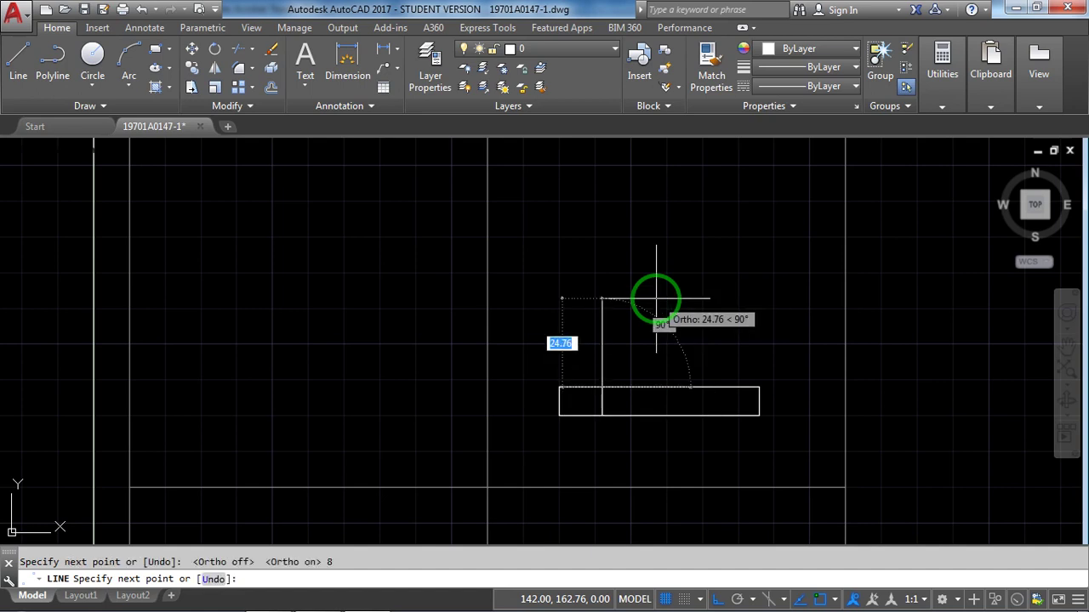
key("Return")
scroll(608, 387, "up", 4)
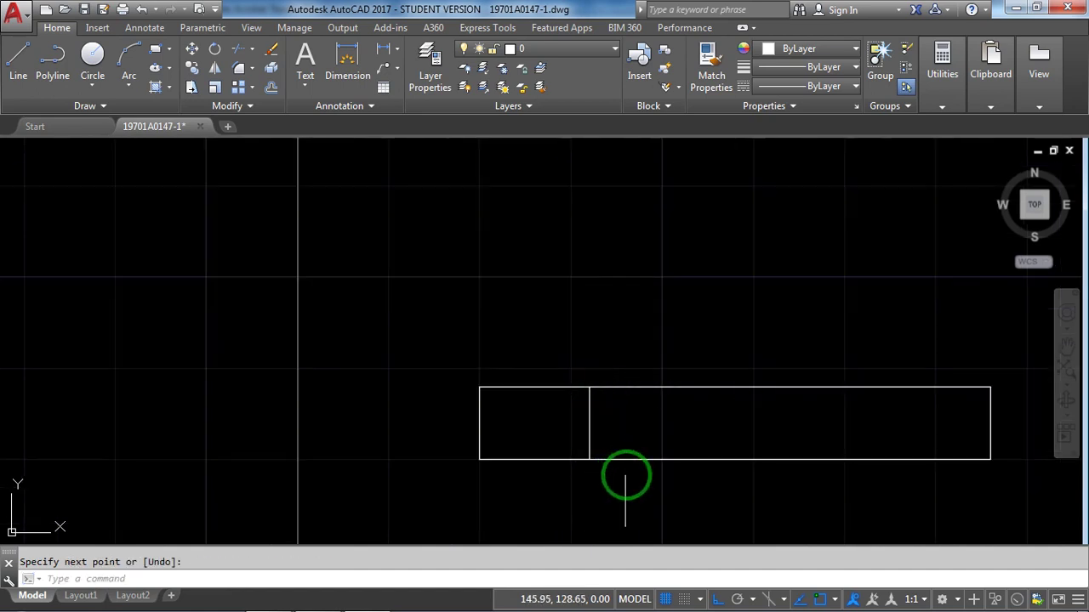
scroll(625, 477, "down", 4)
middle_click_drag(646, 479, 642, 421)
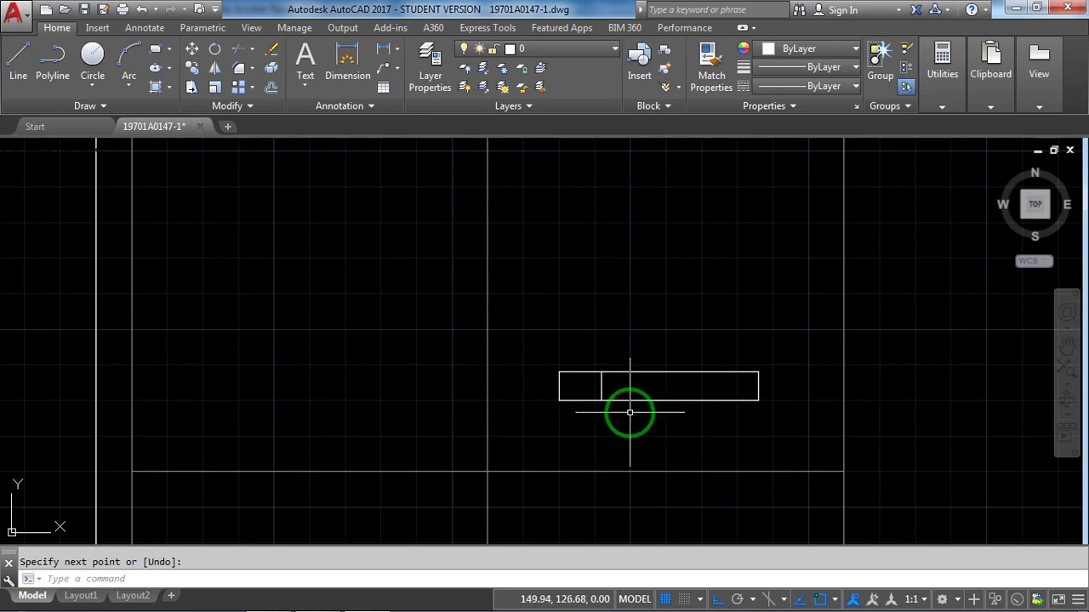
Offset the vertical line inside the base rectangle by 6 mm toward the base's centre, checking the exercise drawing in Acrobat Reader
key("alt+Tab")
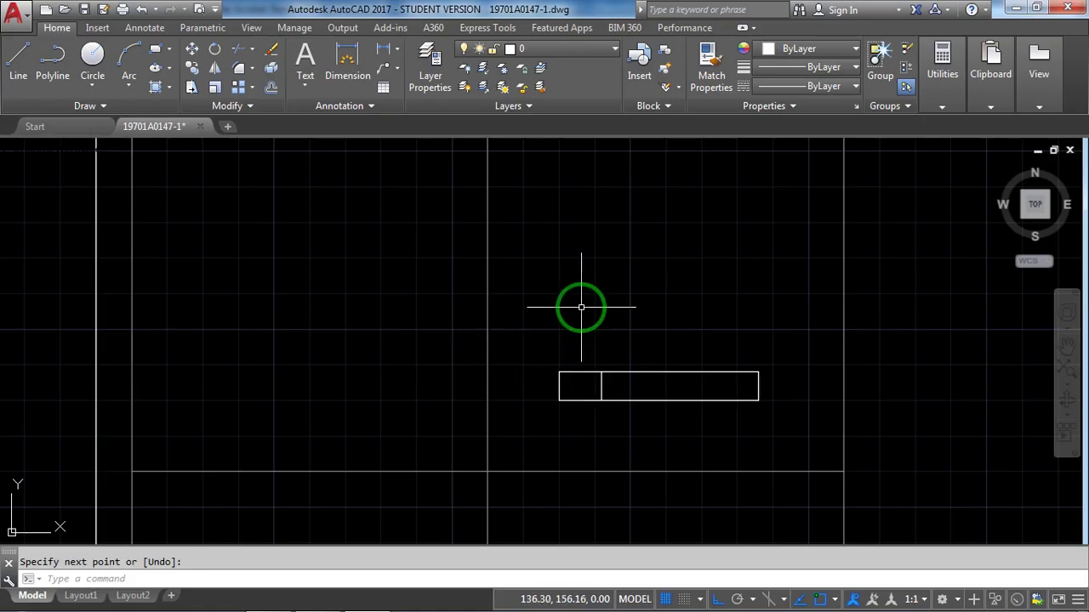
type("OFFSET")
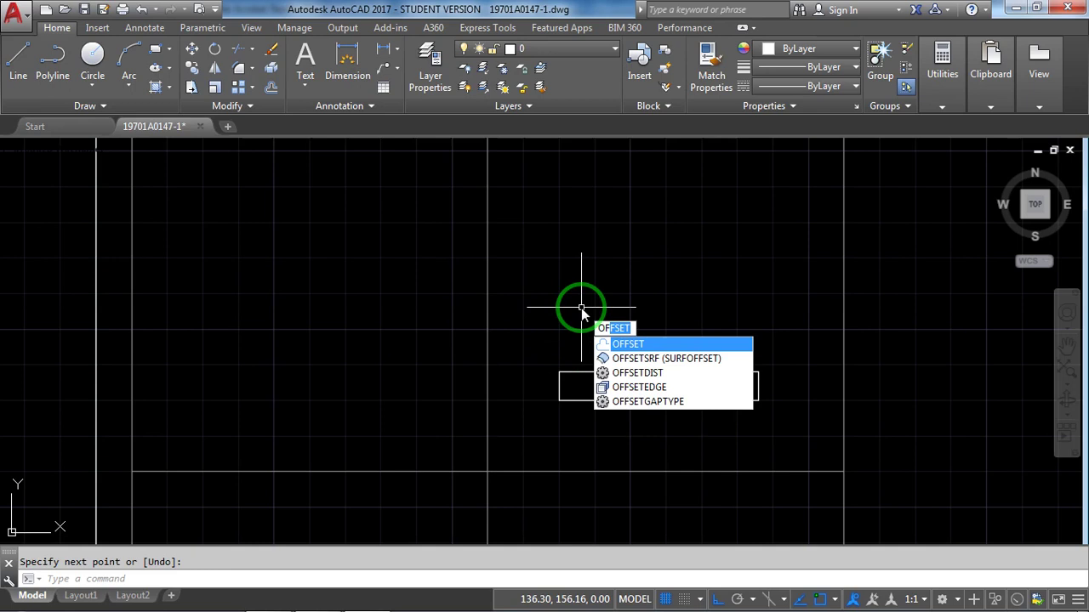
key("Return")
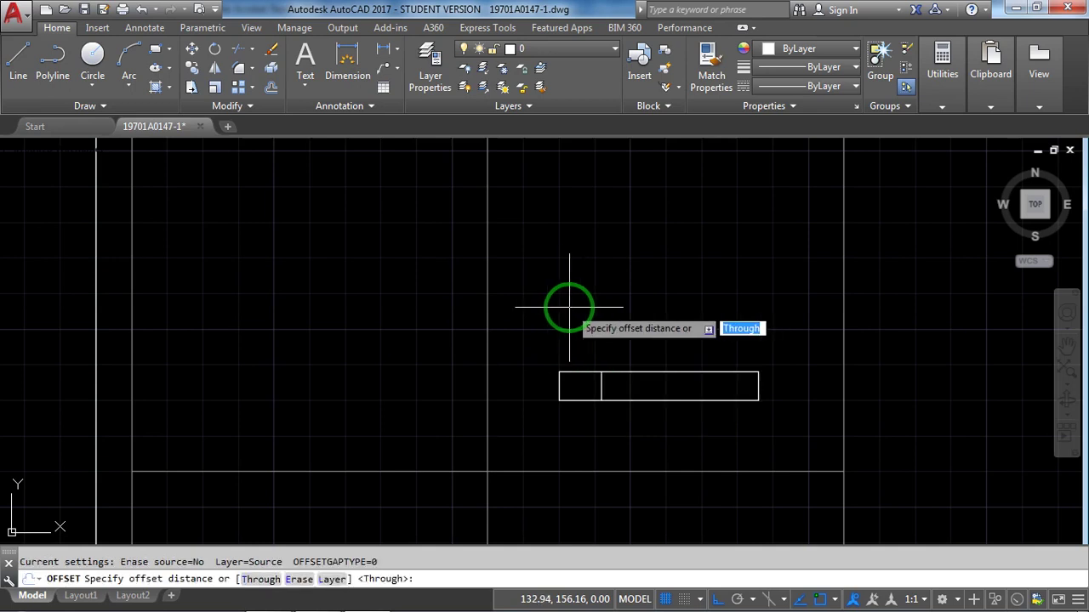
key("alt+Tab")
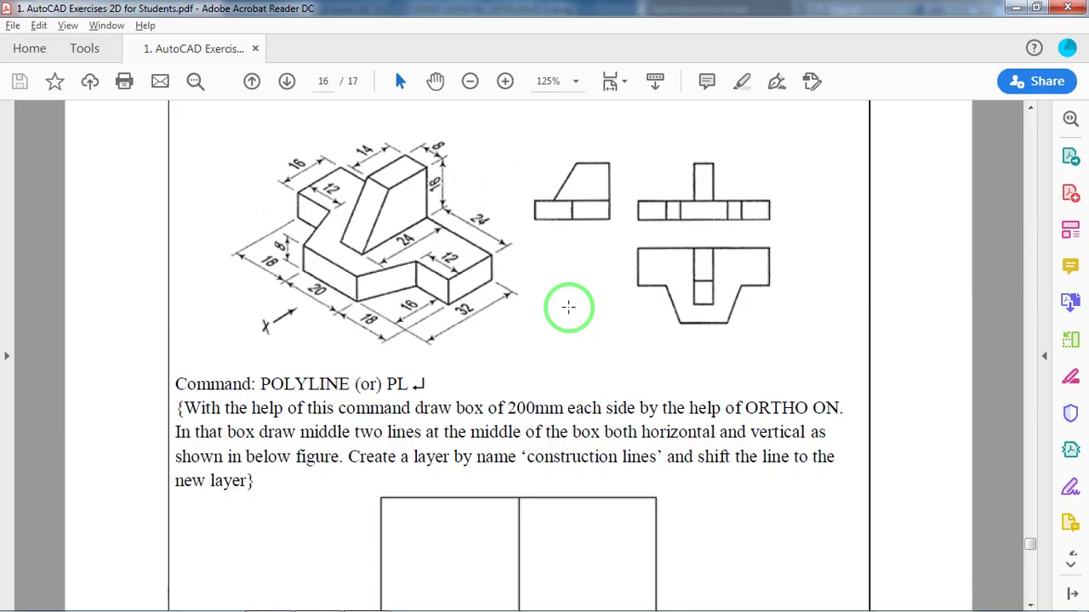
key("alt+Tab")
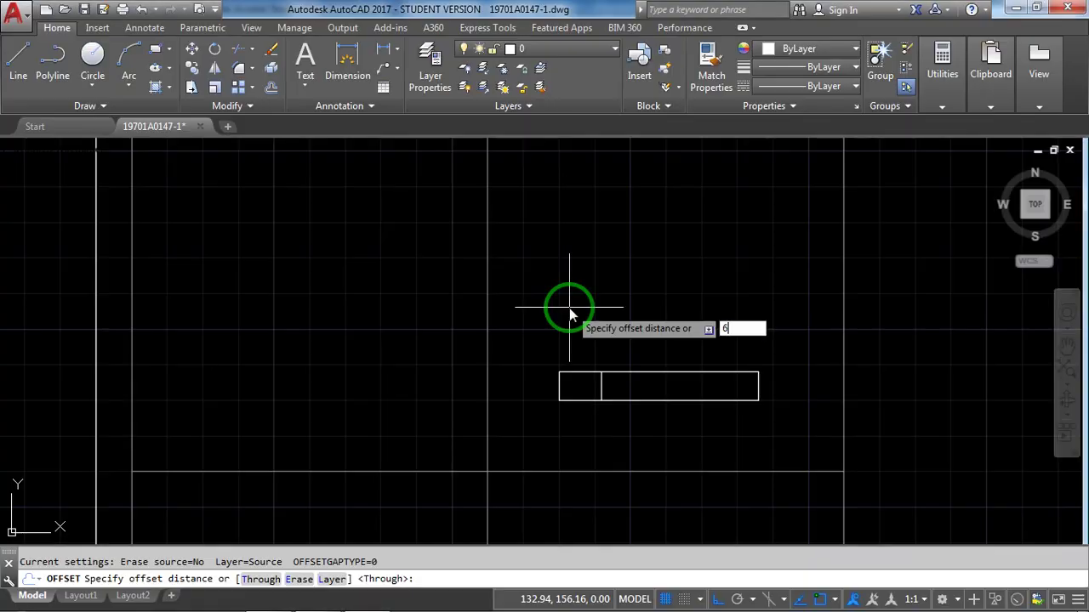
type("6")
key("Return")
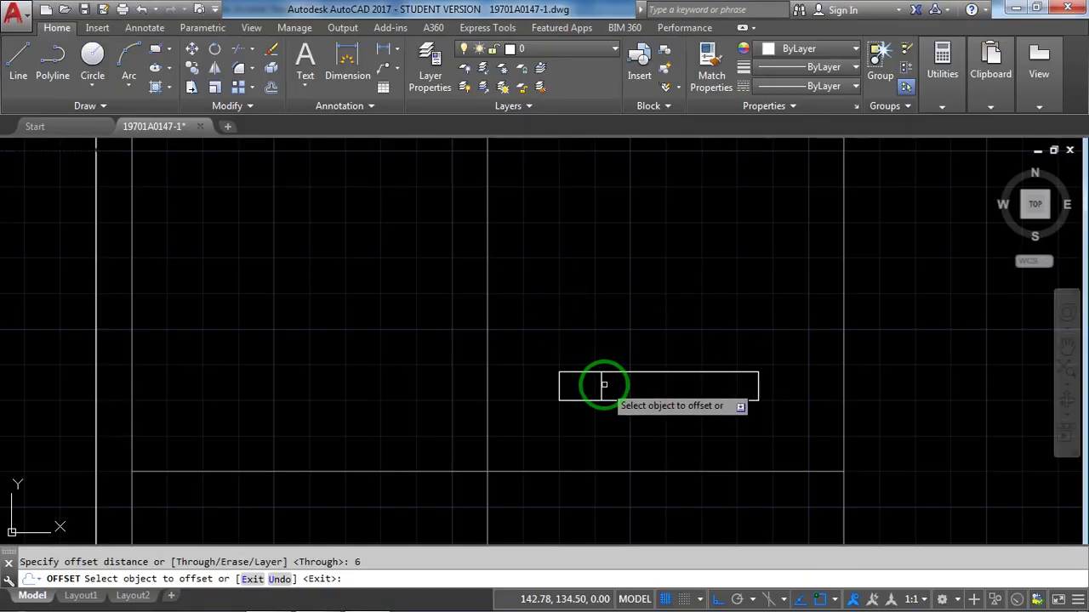
left_click(601, 385)
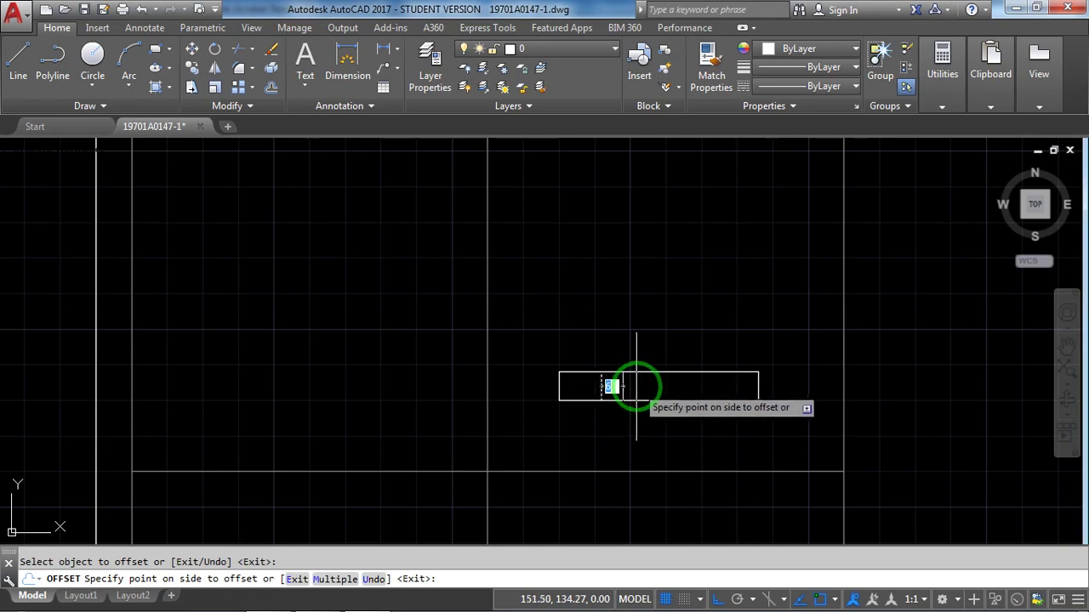
left_click(636, 385)
key("Return")
Mirror both inner vertical lines about a vertical axis through the base's top-edge midpoint, keeping the originals, after checking the front view in Acrobat Reader
key("alt+Tab")
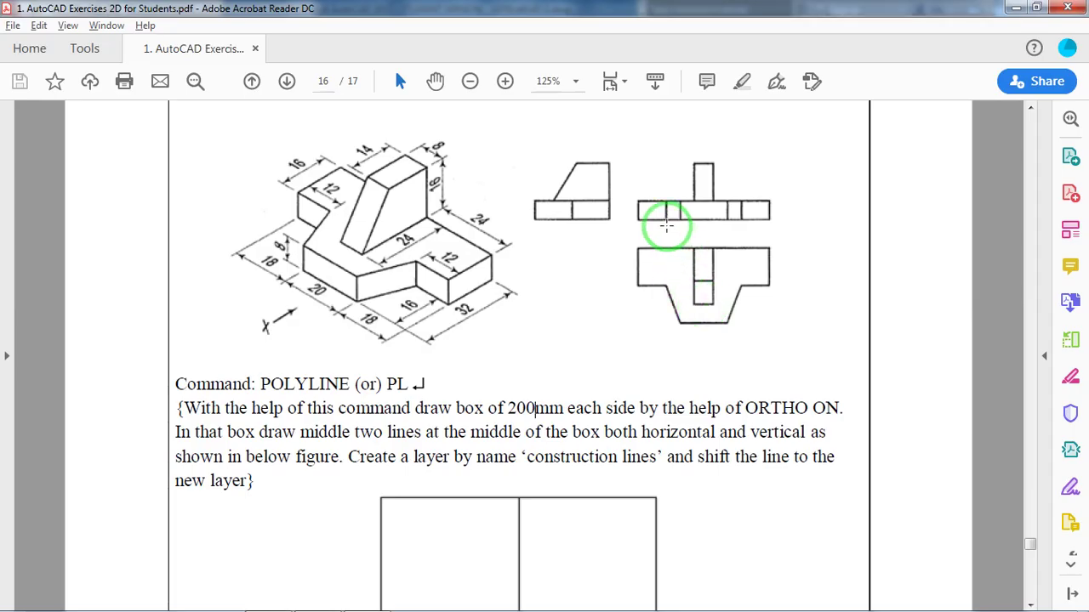
left_click_drag(660, 189, 693, 223)
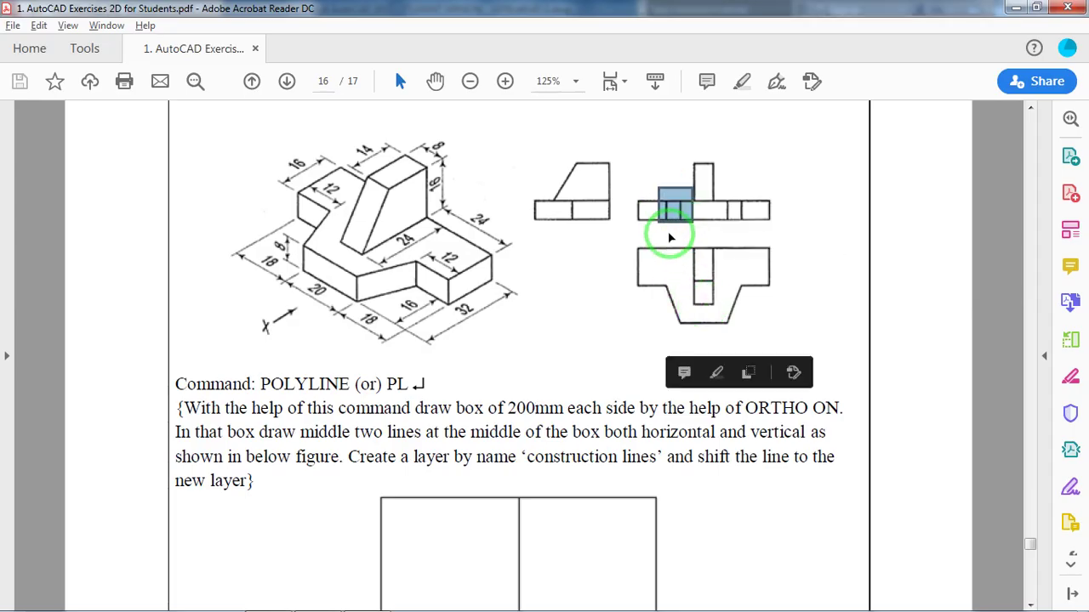
left_click(664, 242)
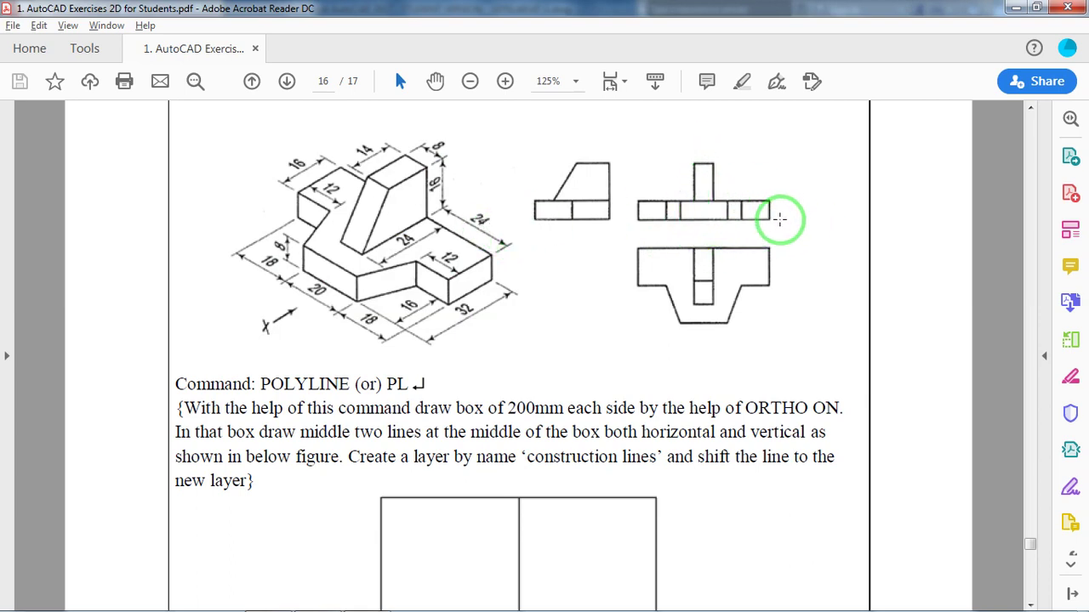
key("alt+Tab")
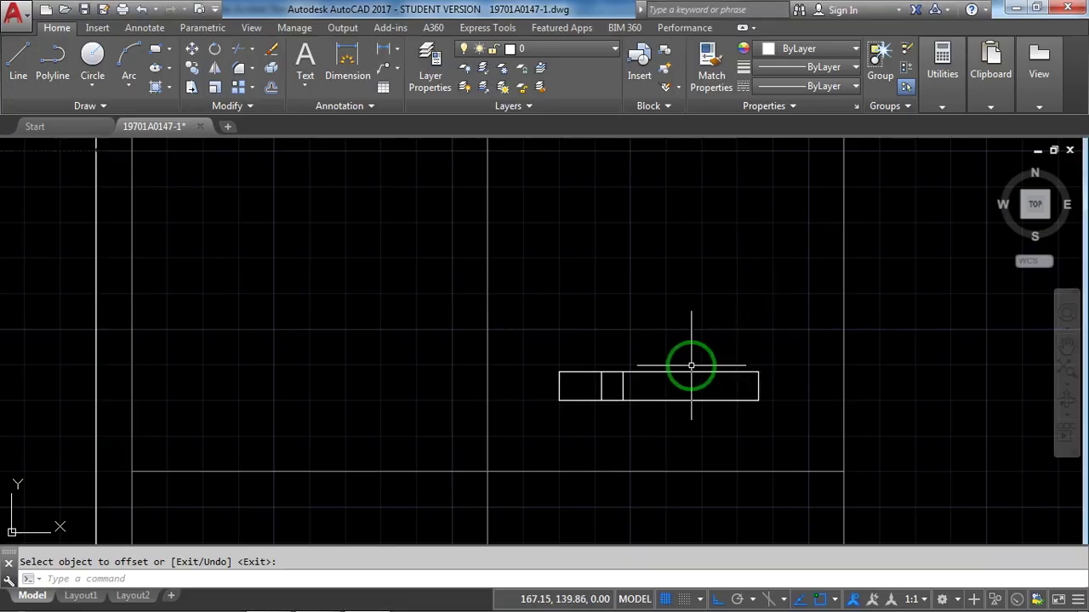
type("mi")
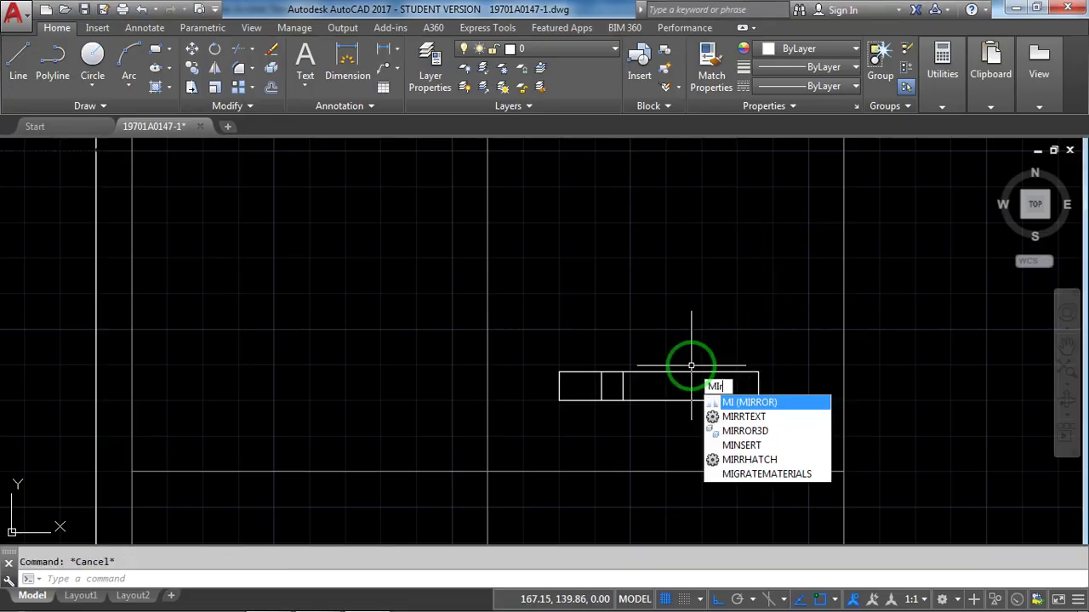
type("rr")
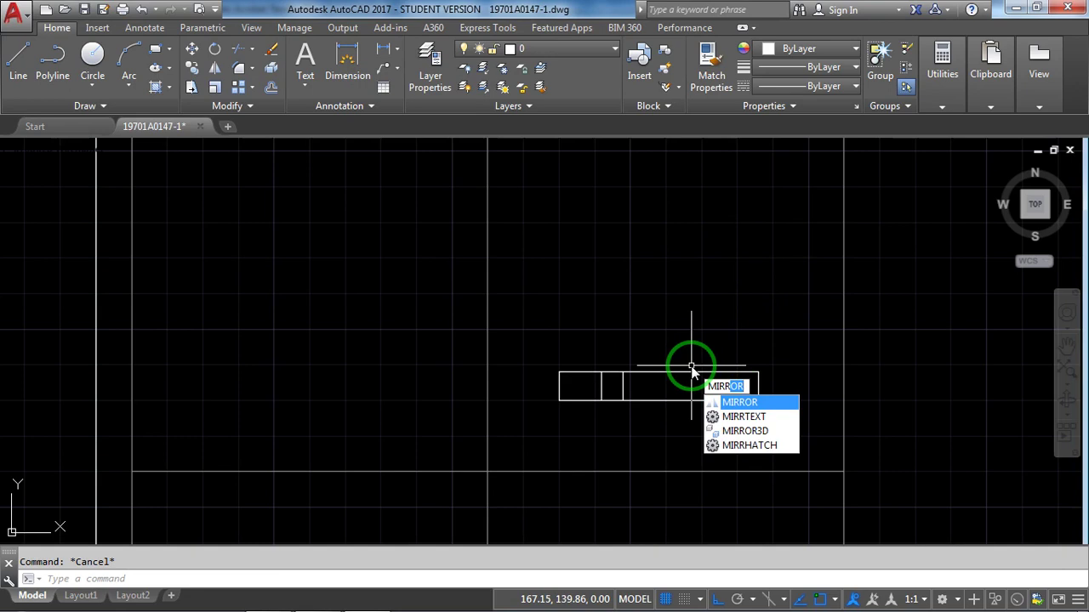
key("Return")
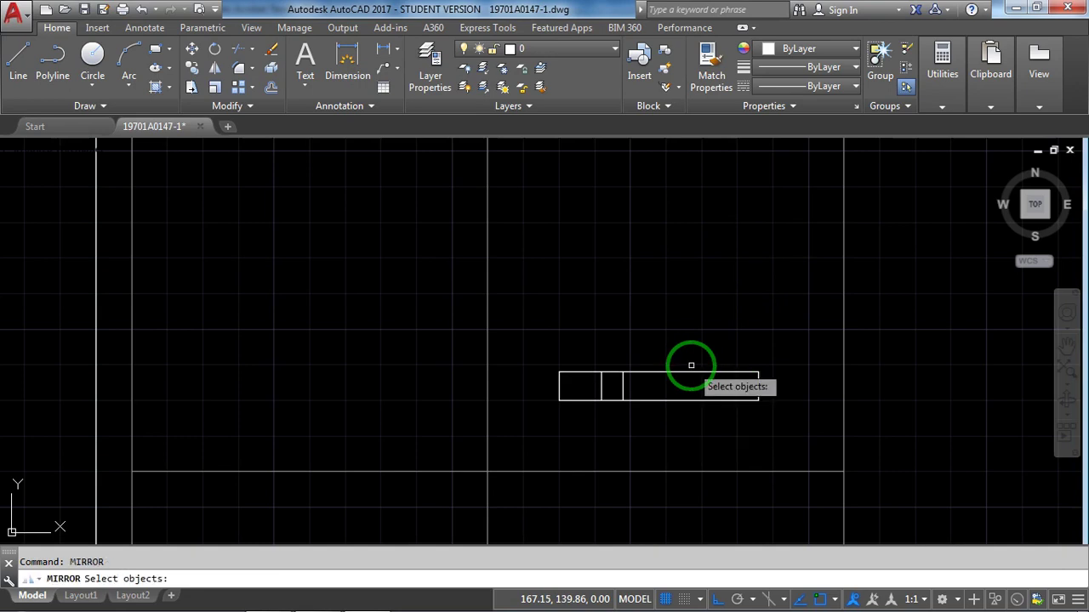
left_click(623, 385)
left_click(602, 385)
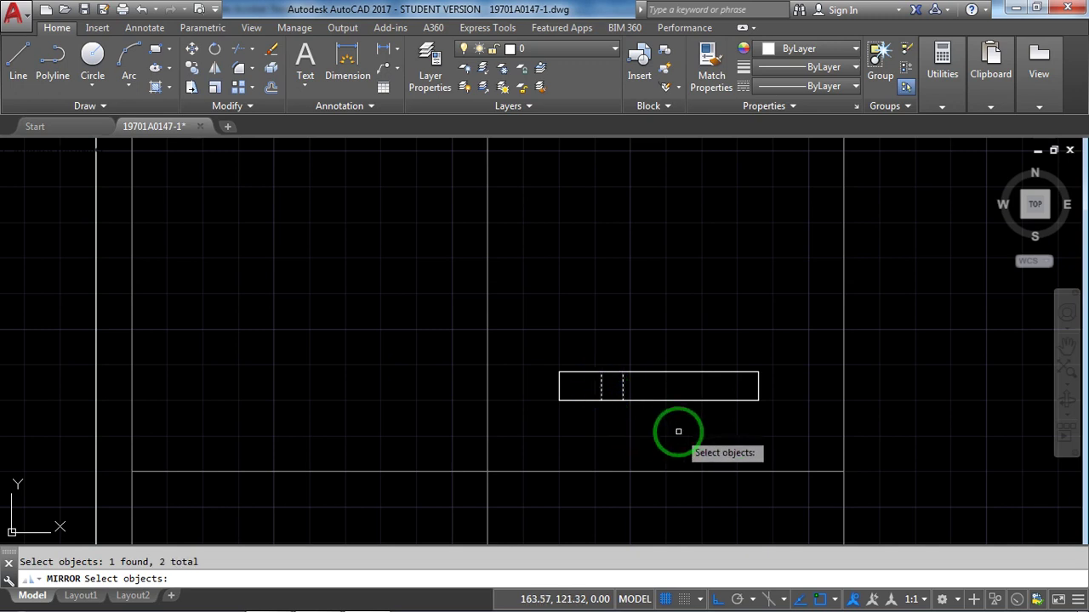
key("Return")
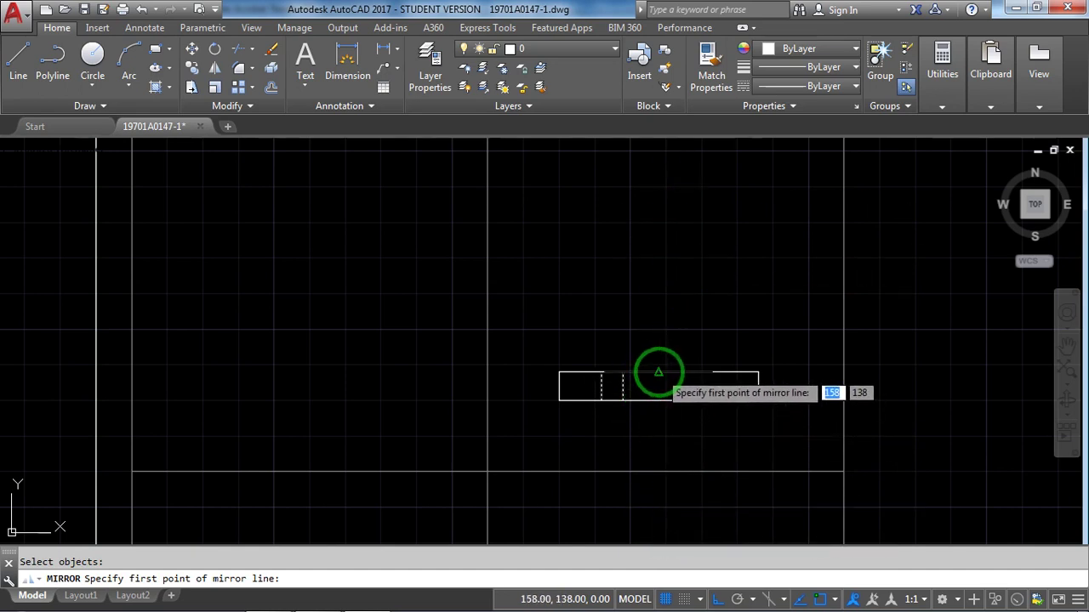
left_click(658, 372)
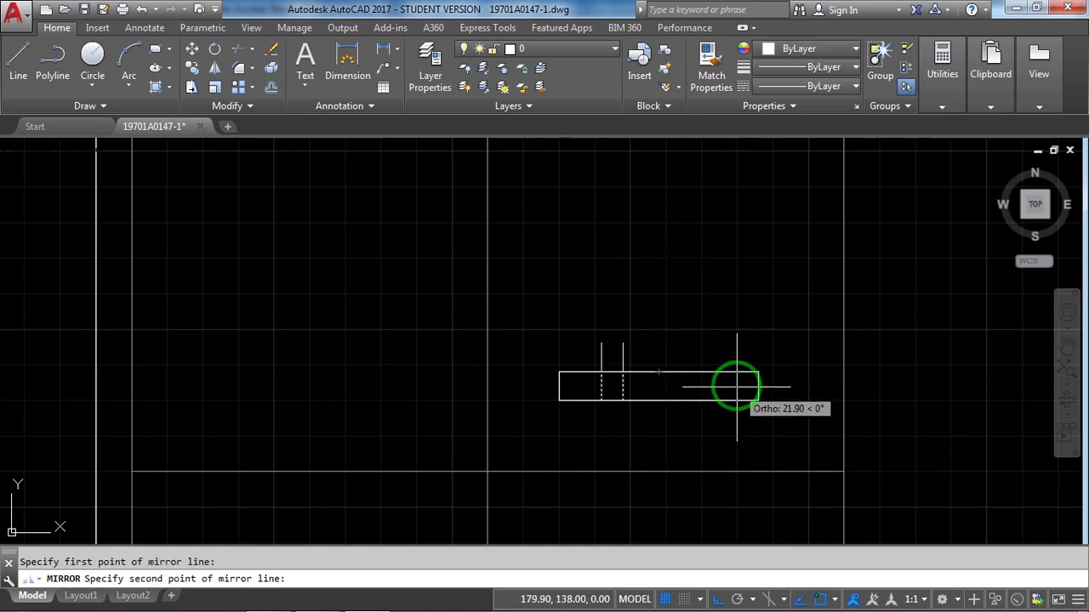
left_click(692, 245)
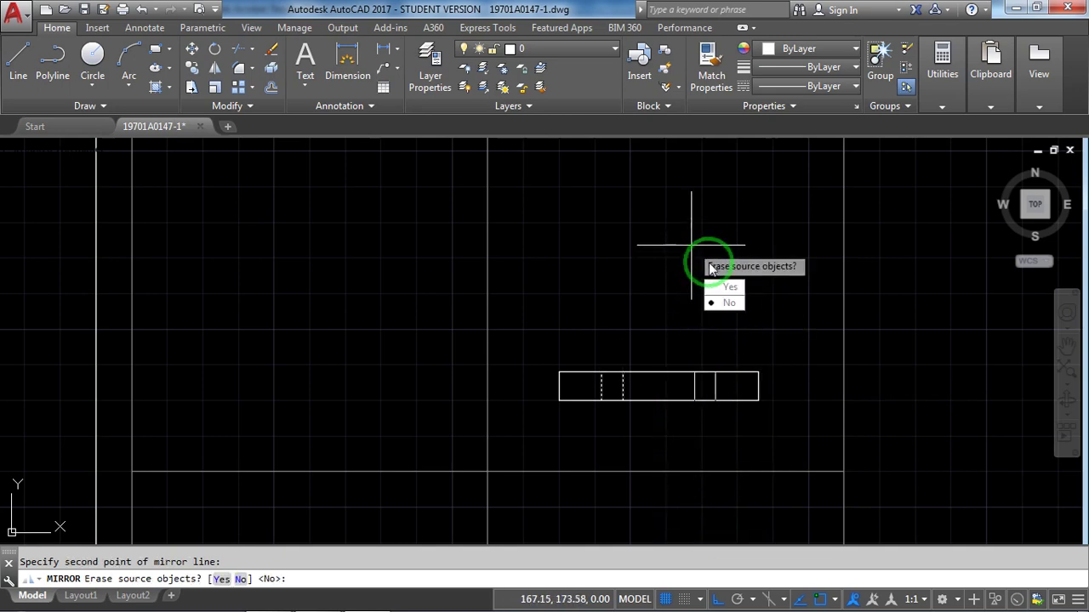
left_click(731, 303)
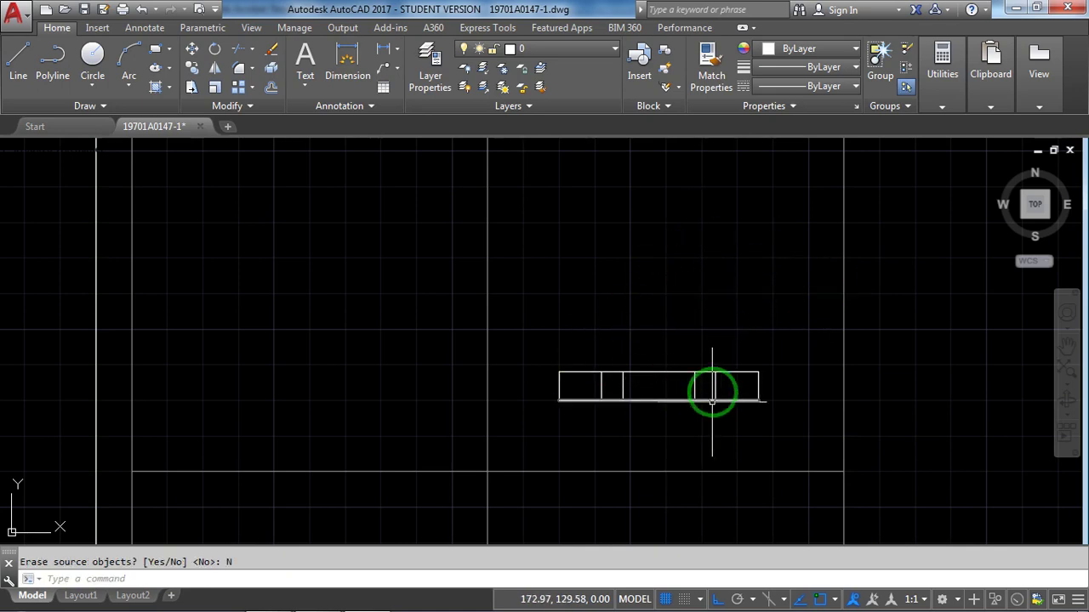
Examine the upright block's position and dimensions in the Exercise 14 isometric in Acrobat Reader, and return to the AutoCAD drawing
key("alt+Tab")
key("alt+Tab")
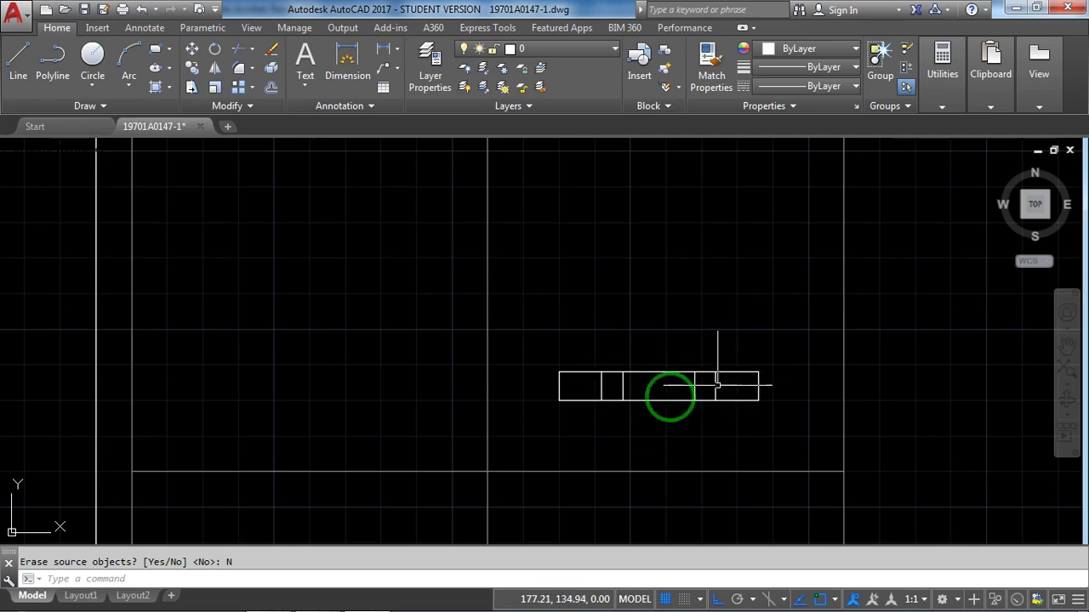
key("alt+Tab")
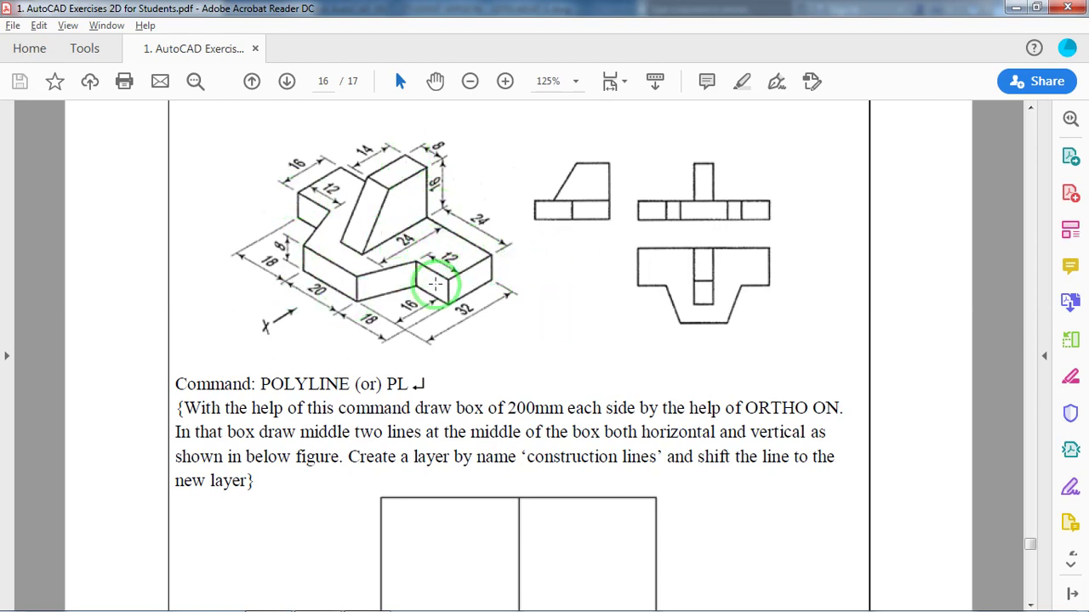
key("alt+Tab")
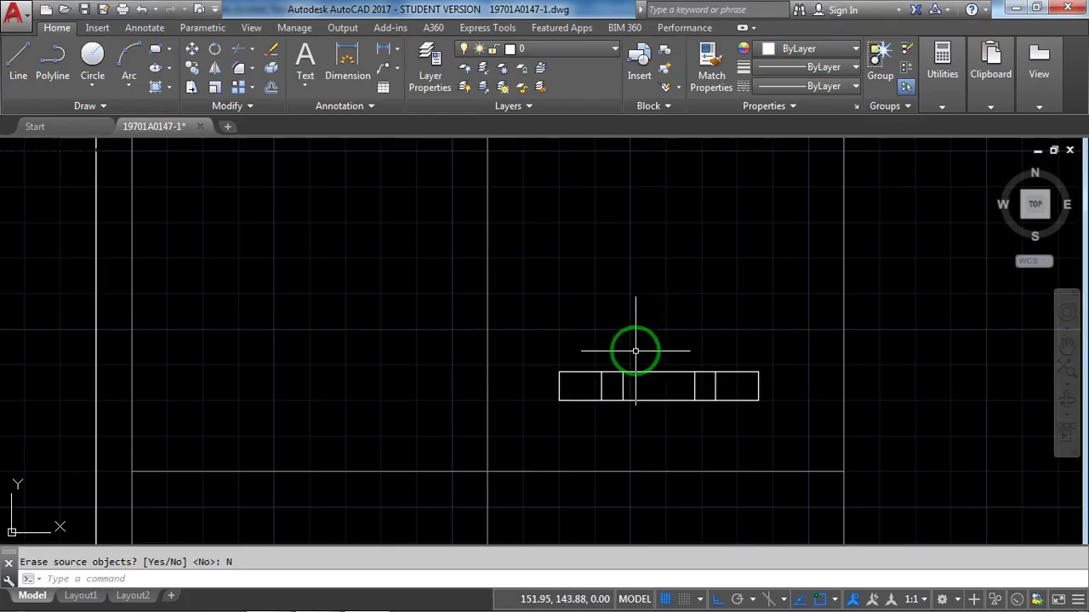
key("Return")
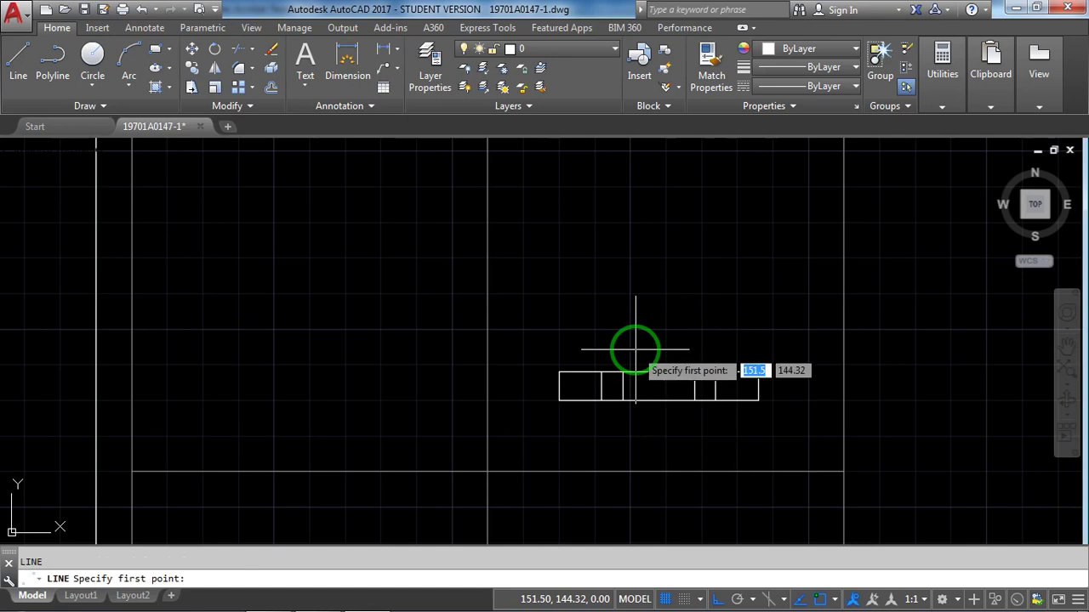
middle_click(559, 372)
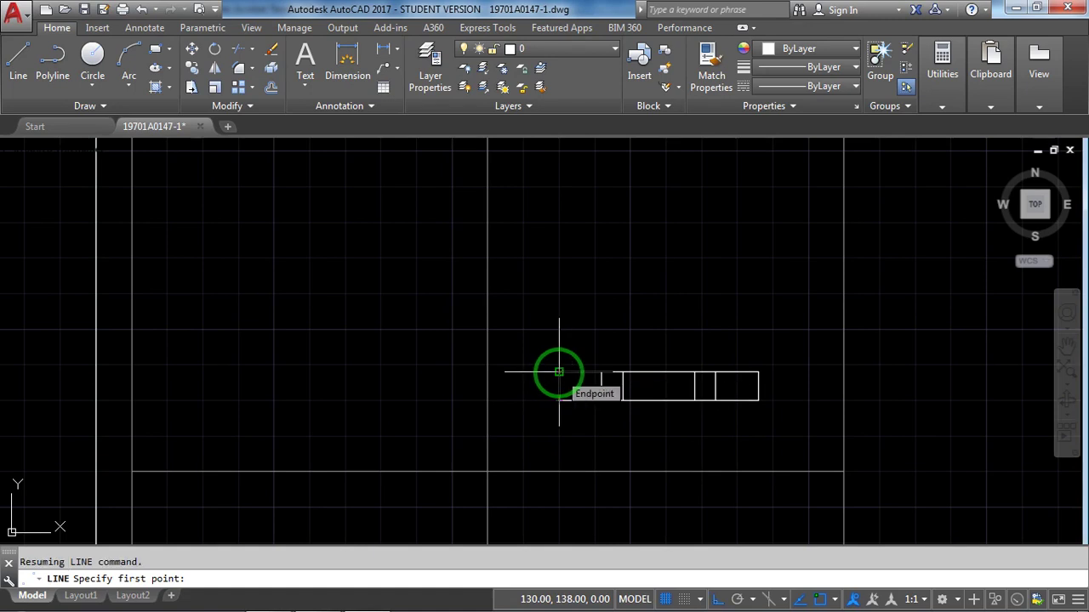
type("@24")
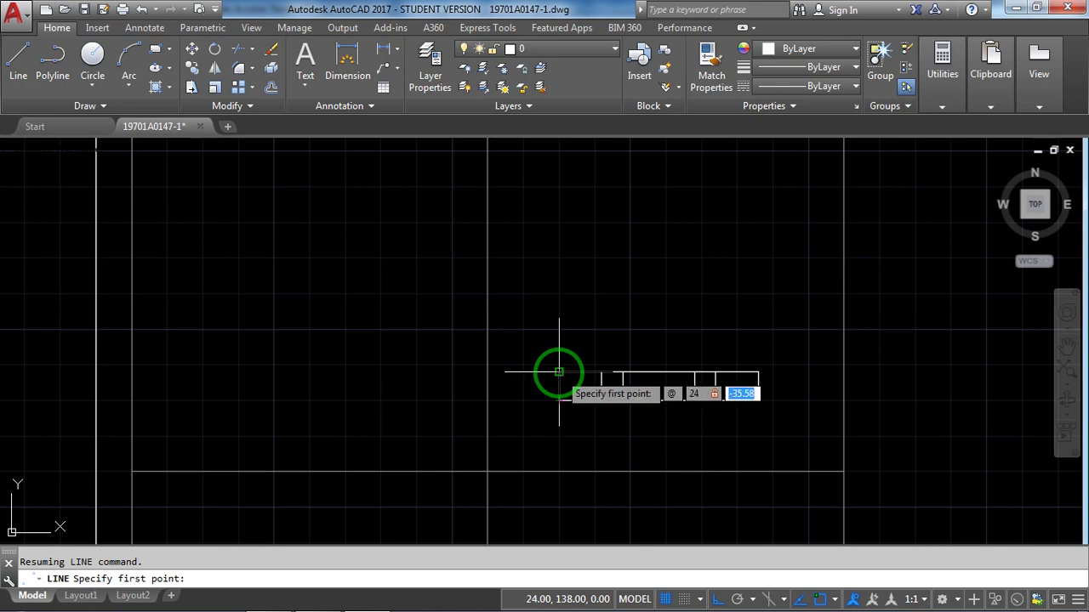
key("Return")
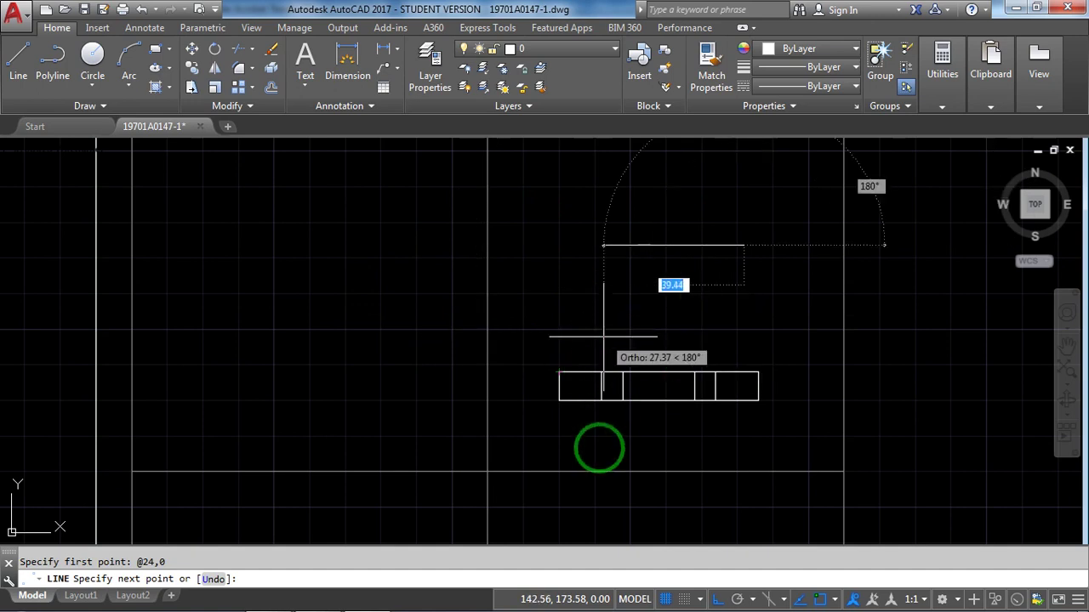
left_click(716, 599)
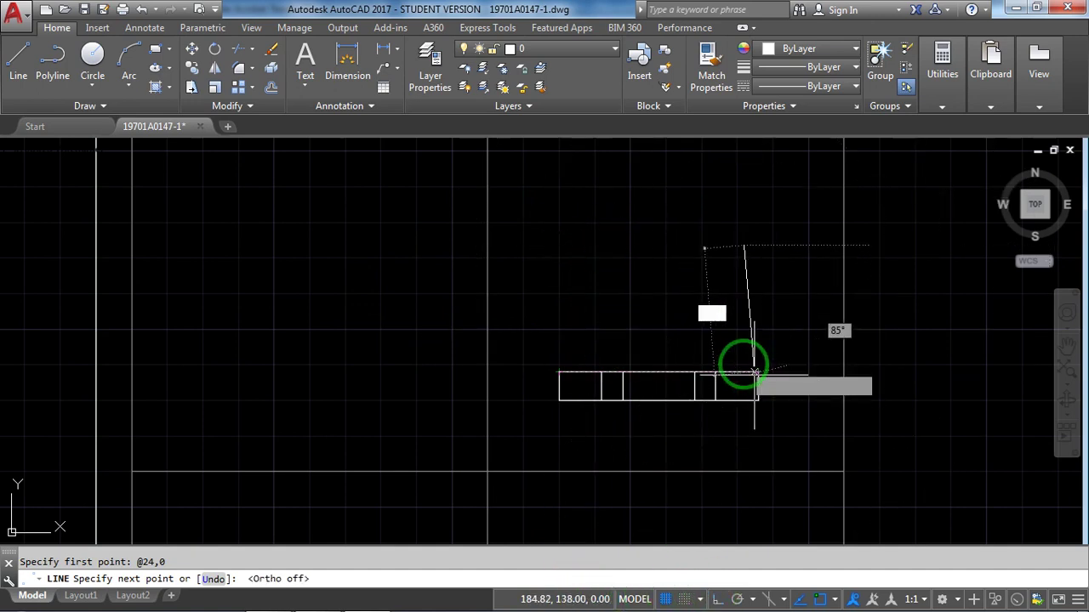
key("Escape")
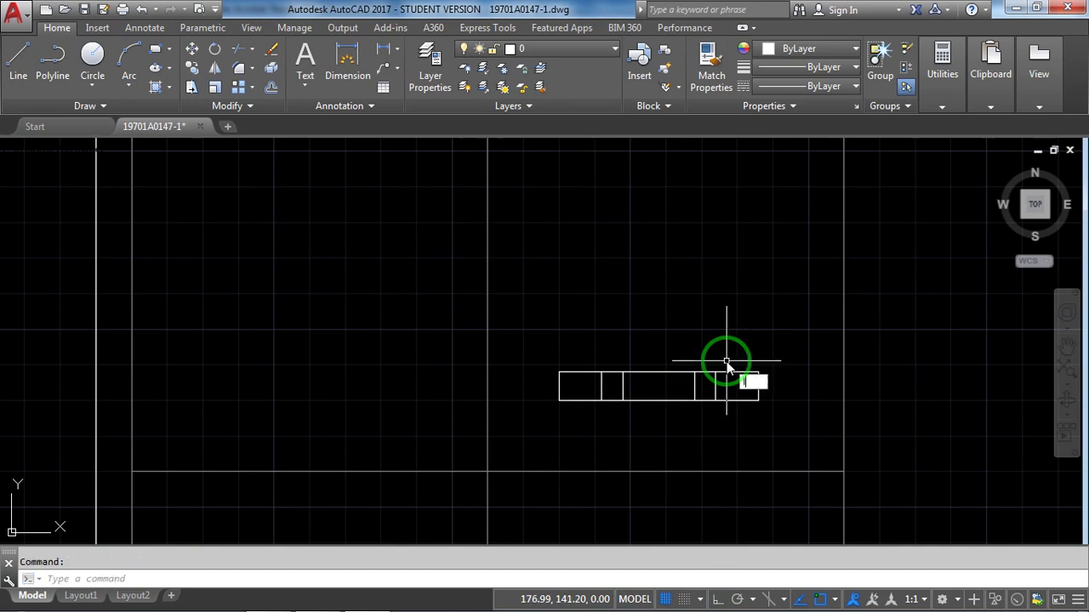
type("l")
key("Return")
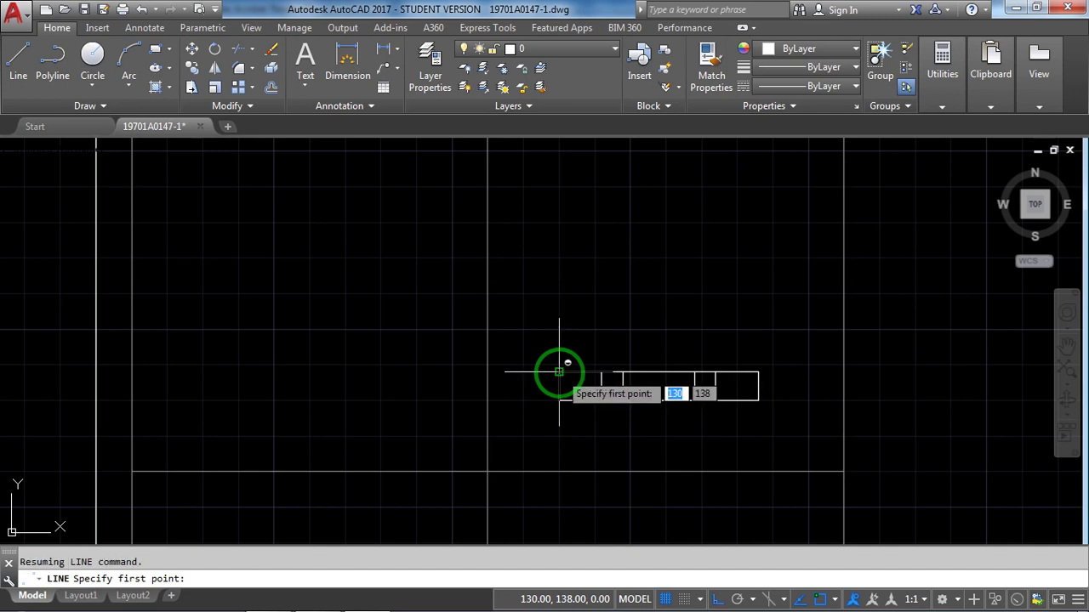
type("@")
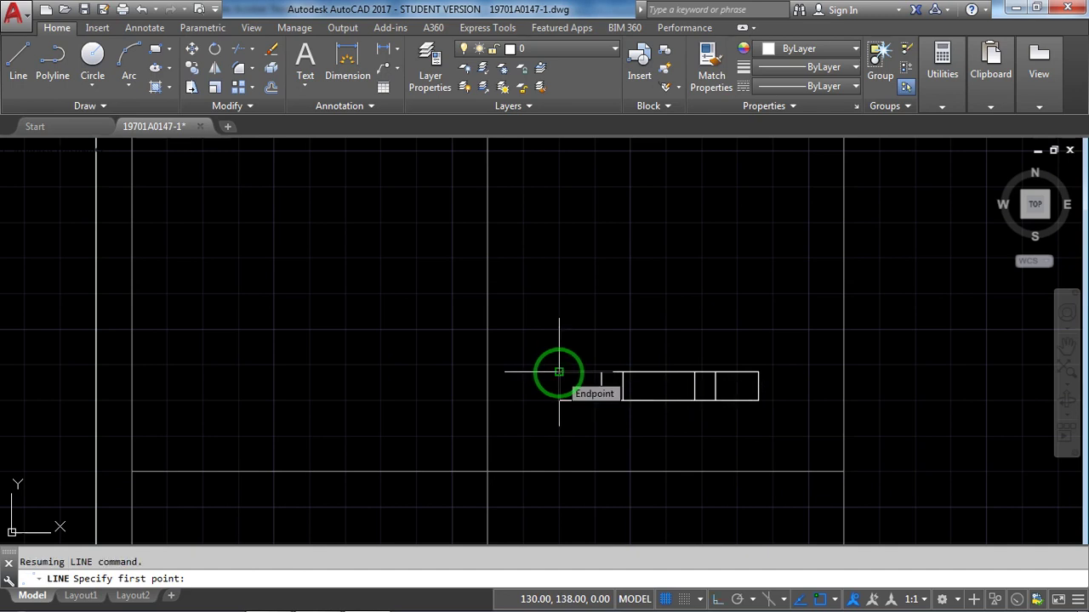
type("24,")
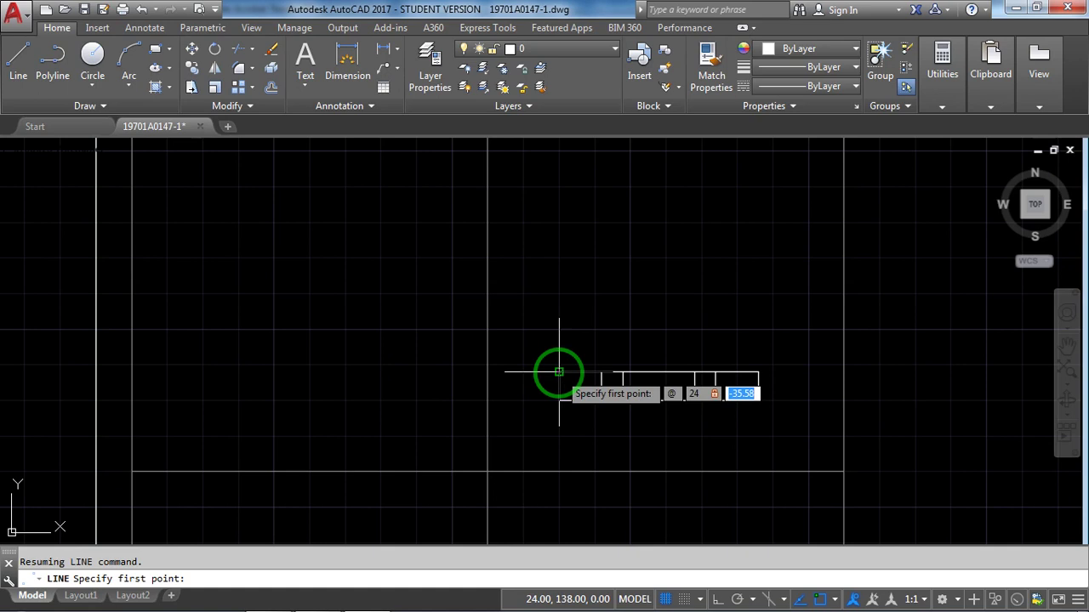
type("0")
key("Return")
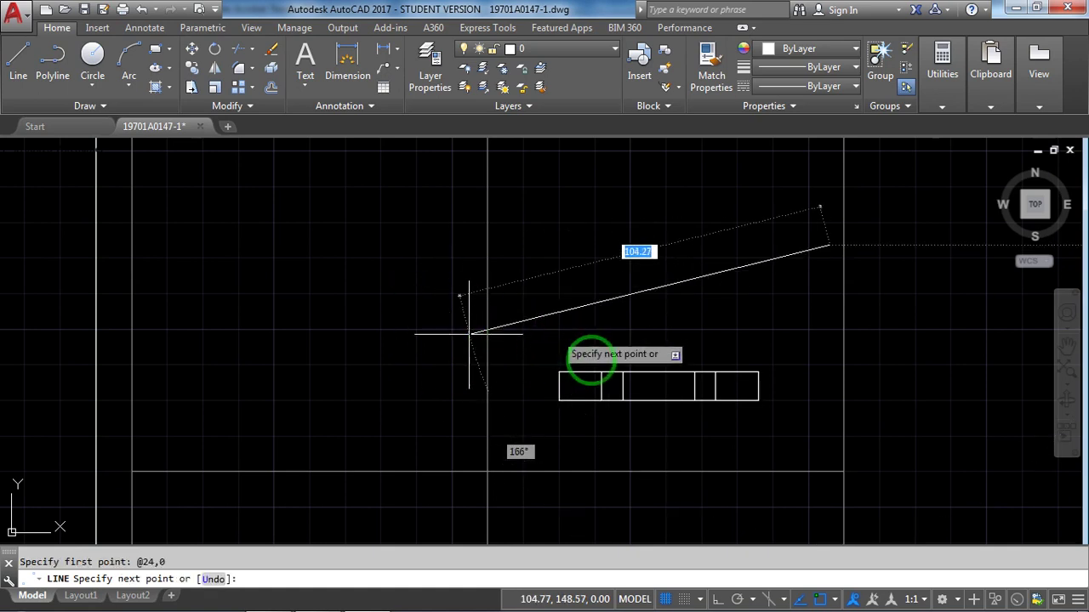
key("Escape")
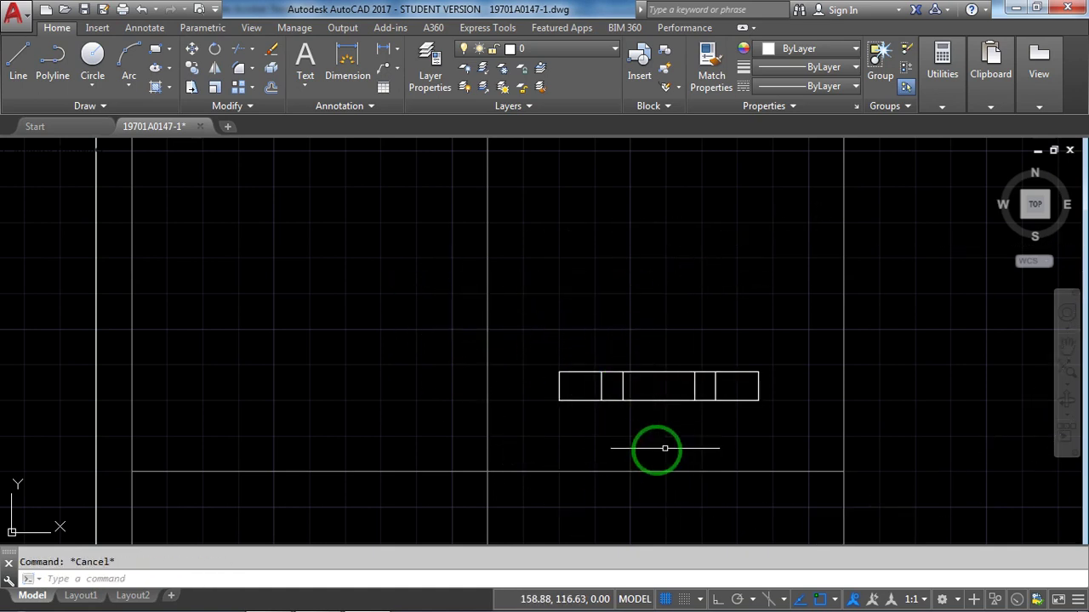
type("L")
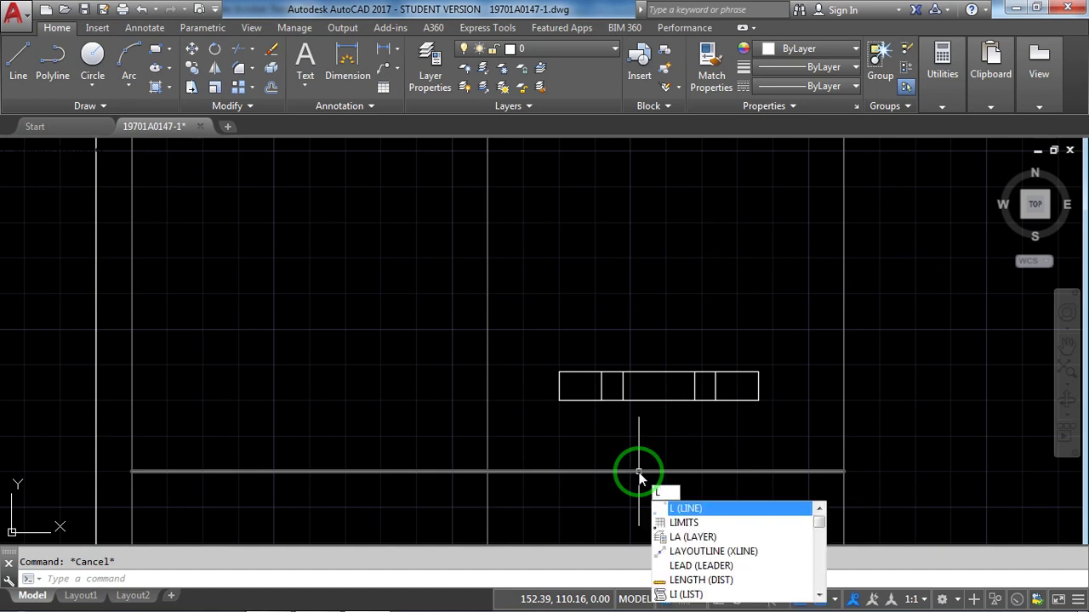
key("Return")
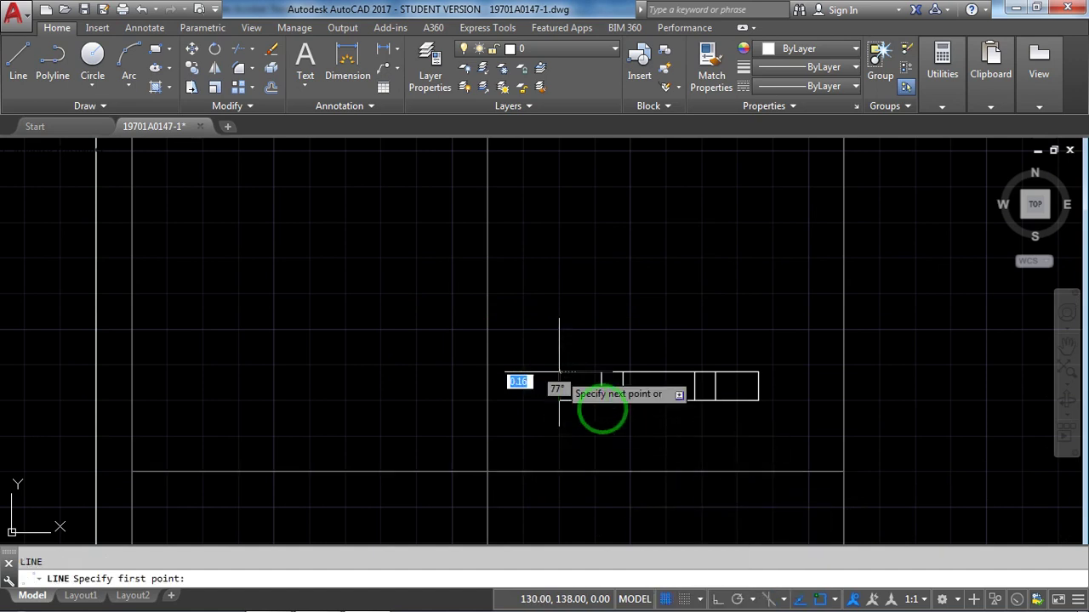
left_click(559, 372)
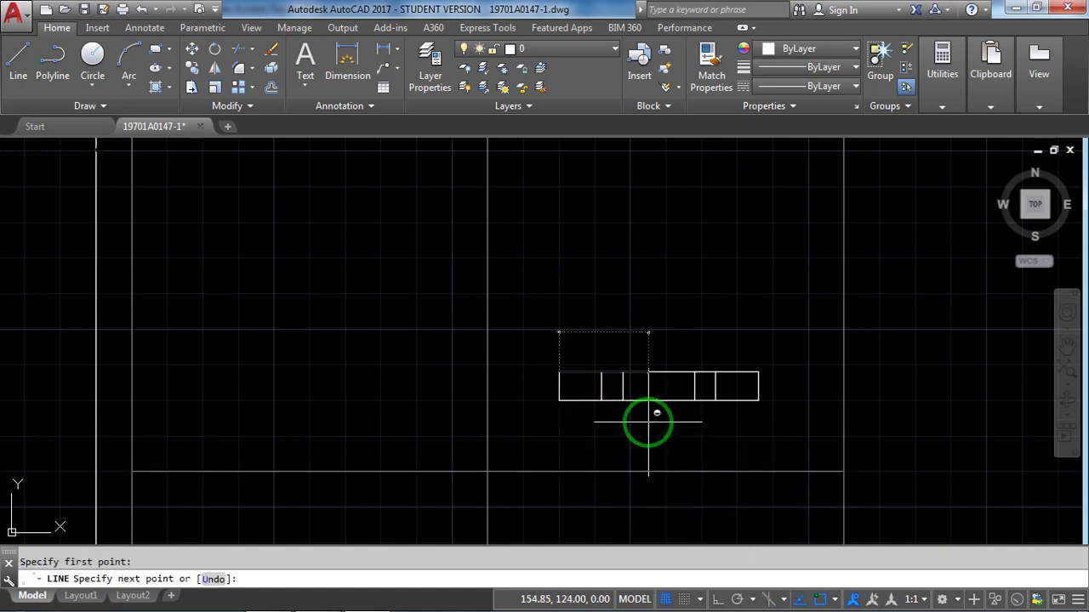
type("@24")
key("Tab")
type("-14")
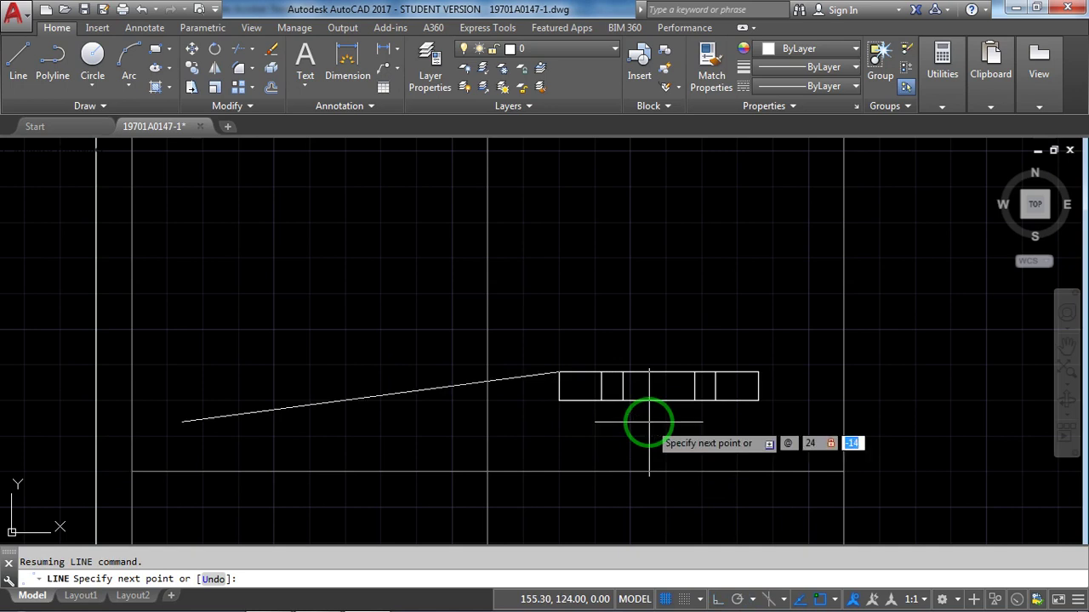
type("0")
key("Return")
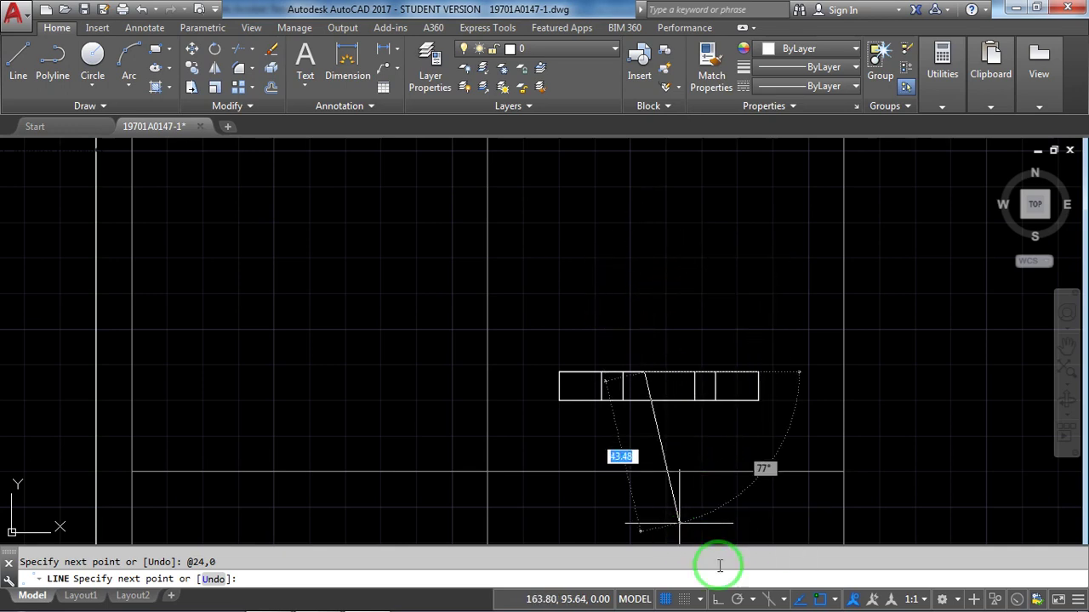
Turn Ortho on and continue the line 16 mm straight up as the block's first side, checking the height in Acrobat Reader
left_click(713, 600)
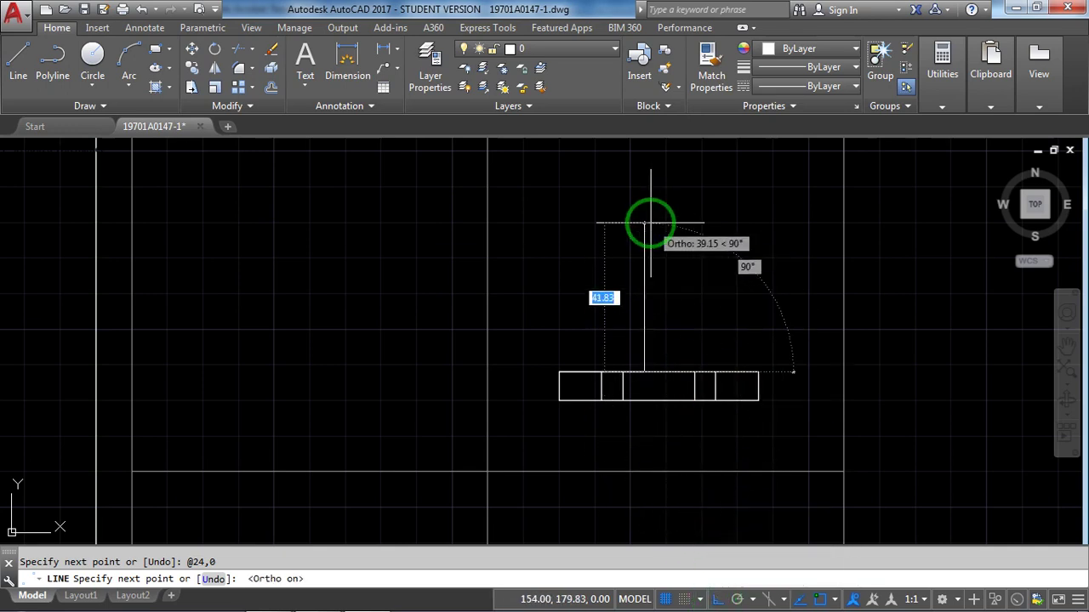
key("alt+Tab")
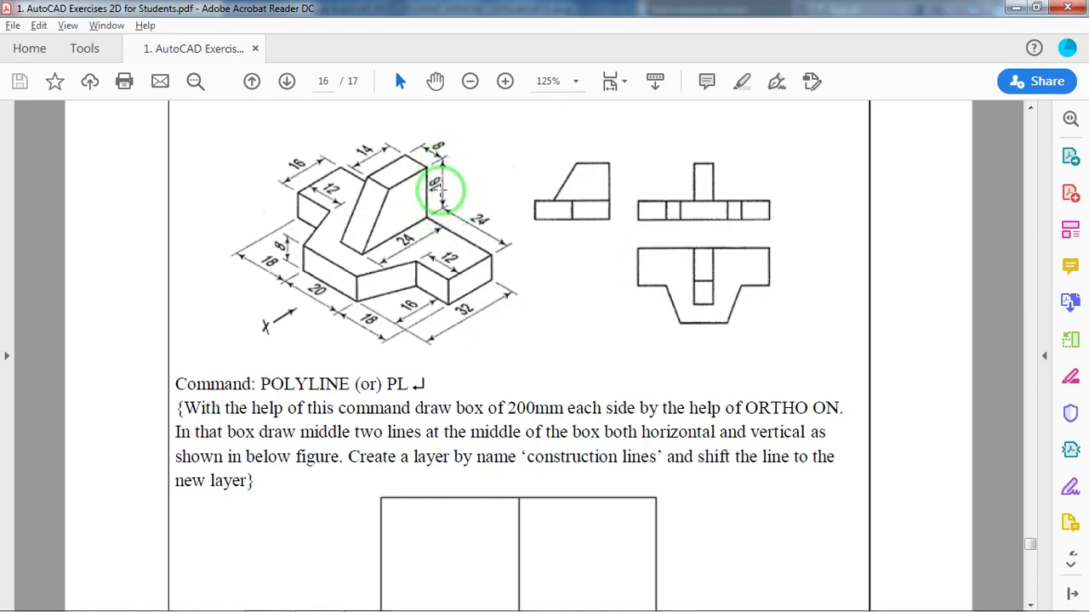
key("alt+Tab")
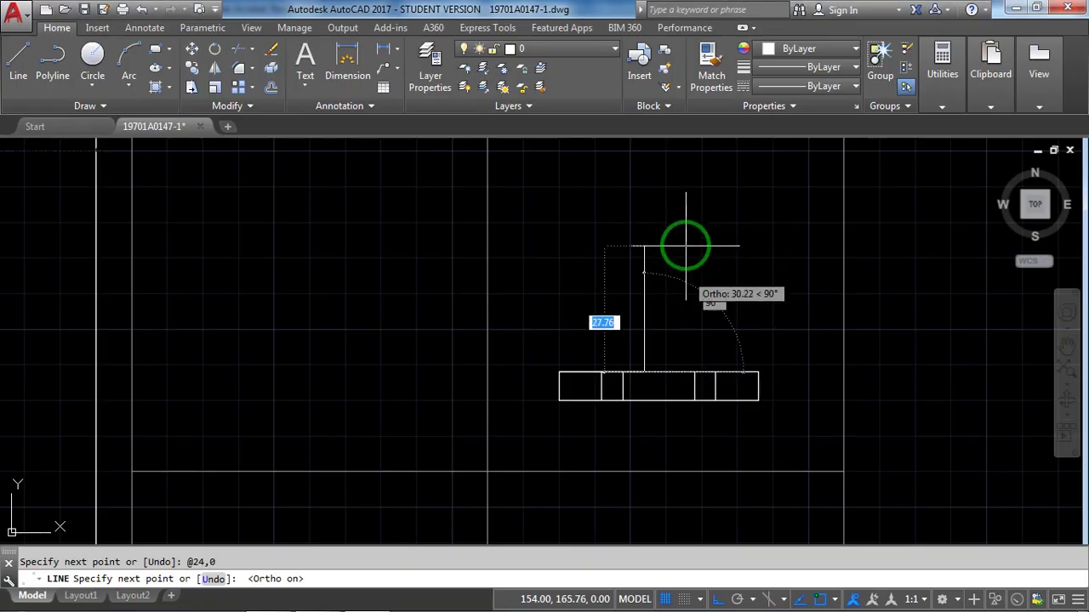
type("16")
key("Return")
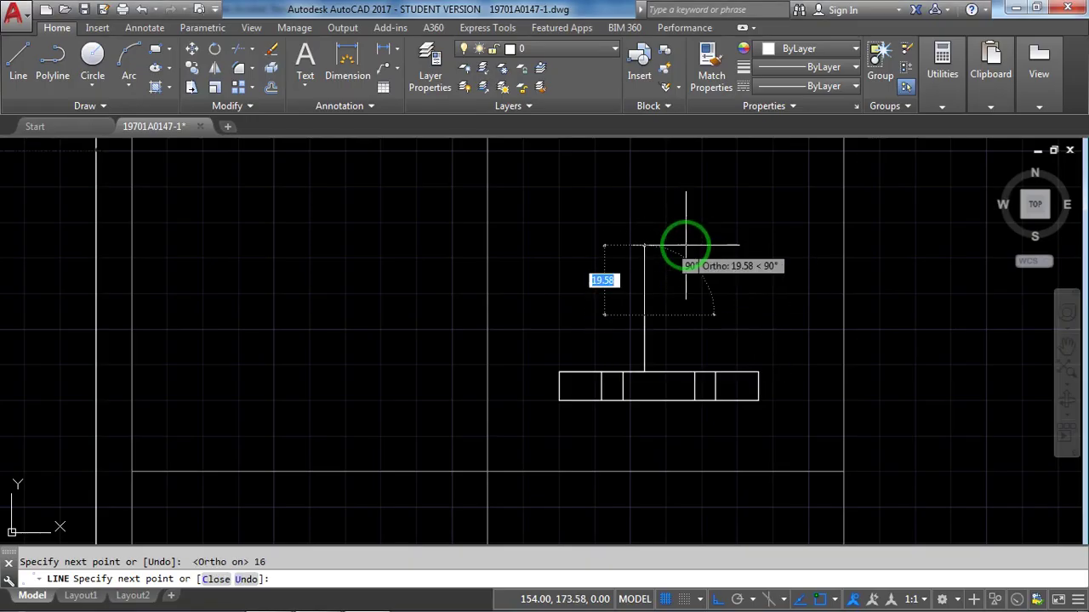
Complete the upright block with an 8 mm top edge and a 16 mm side down to the base, checking the width in Acrobat Reader
key("alt+Tab")
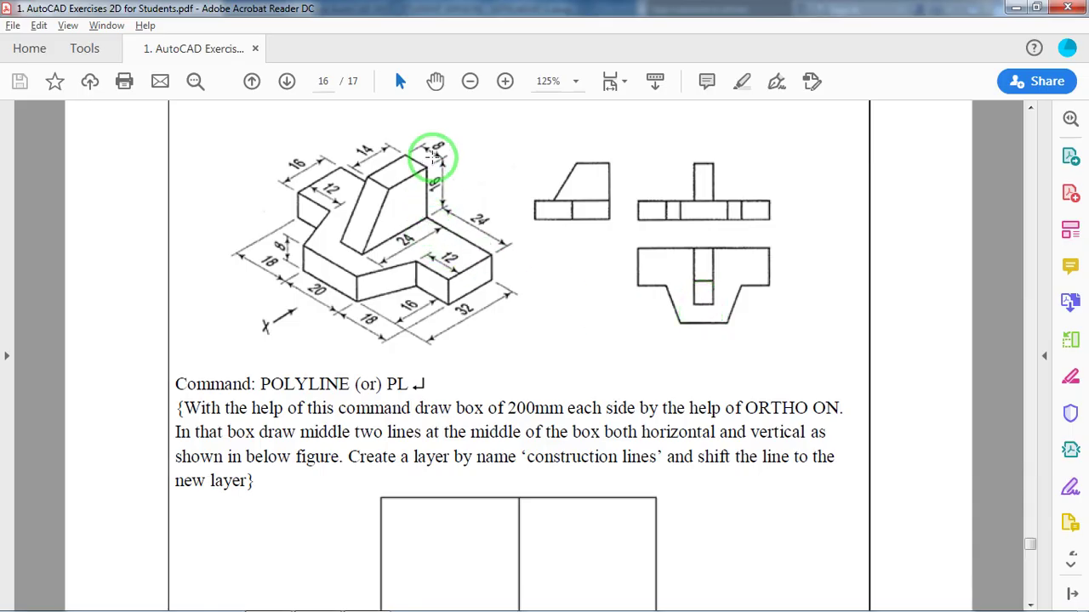
key("alt+Tab")
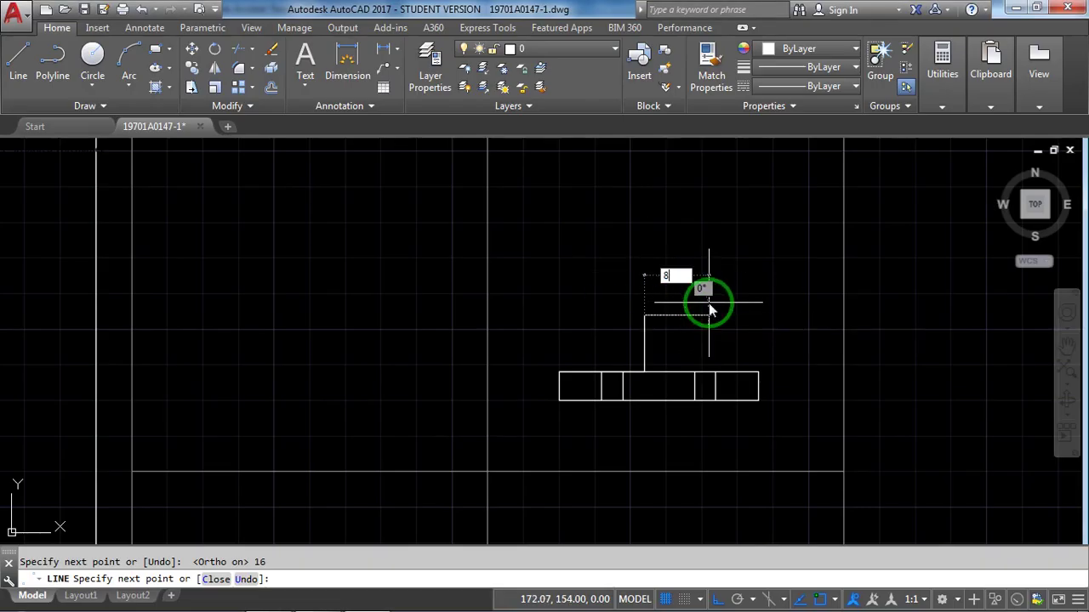
type("8")
key("Return")
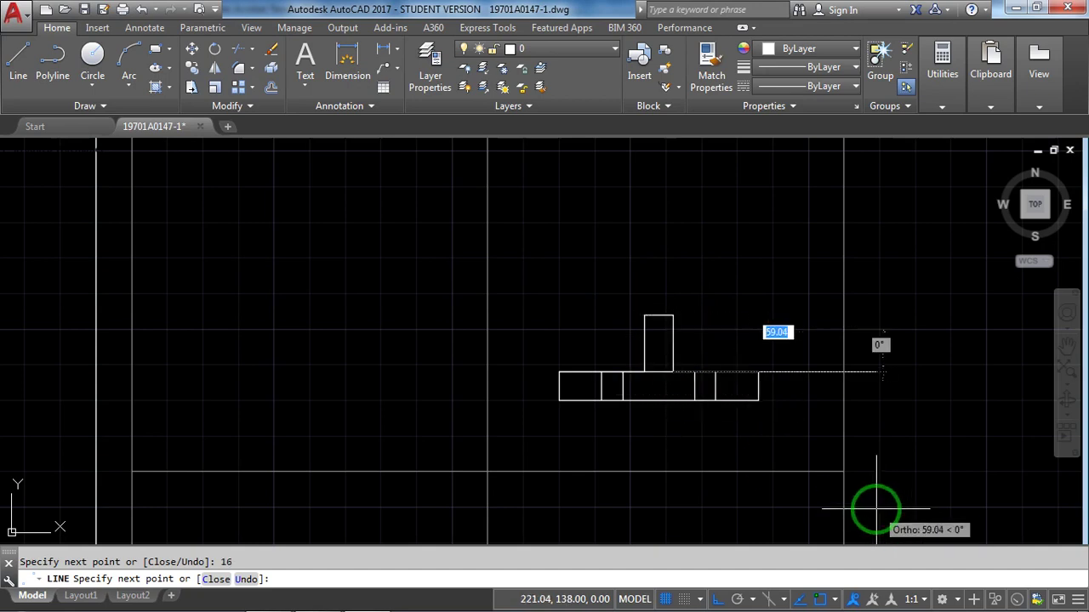
key("Return")
scroll(682, 414, "up", 4)
Compare the front view and its place in the quartered box with the Exercise 14 views in Acrobat Reader
key("alt+Tab")
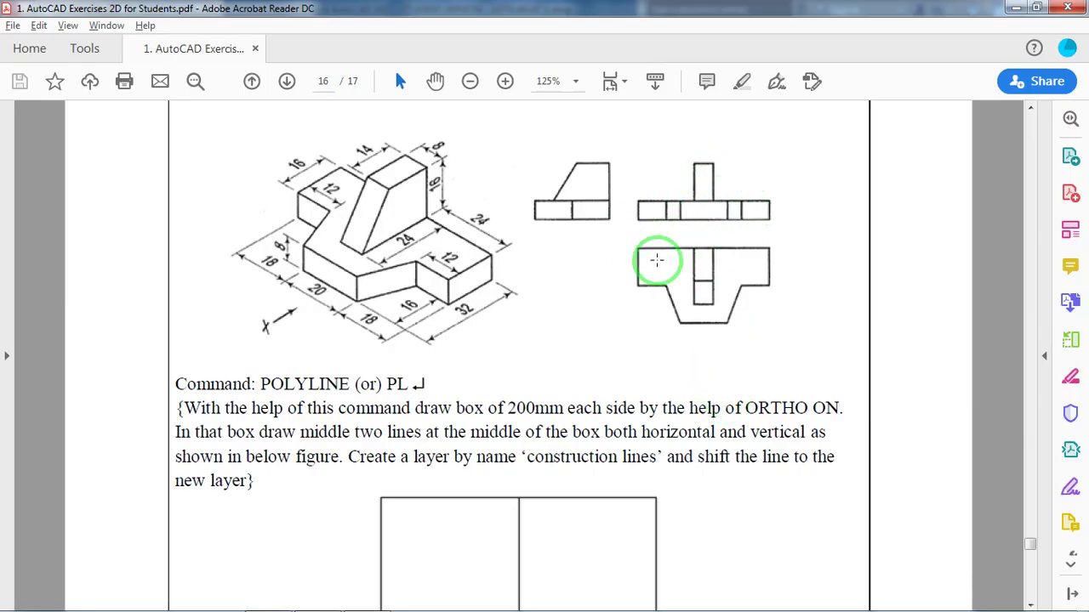
key("alt+Tab")
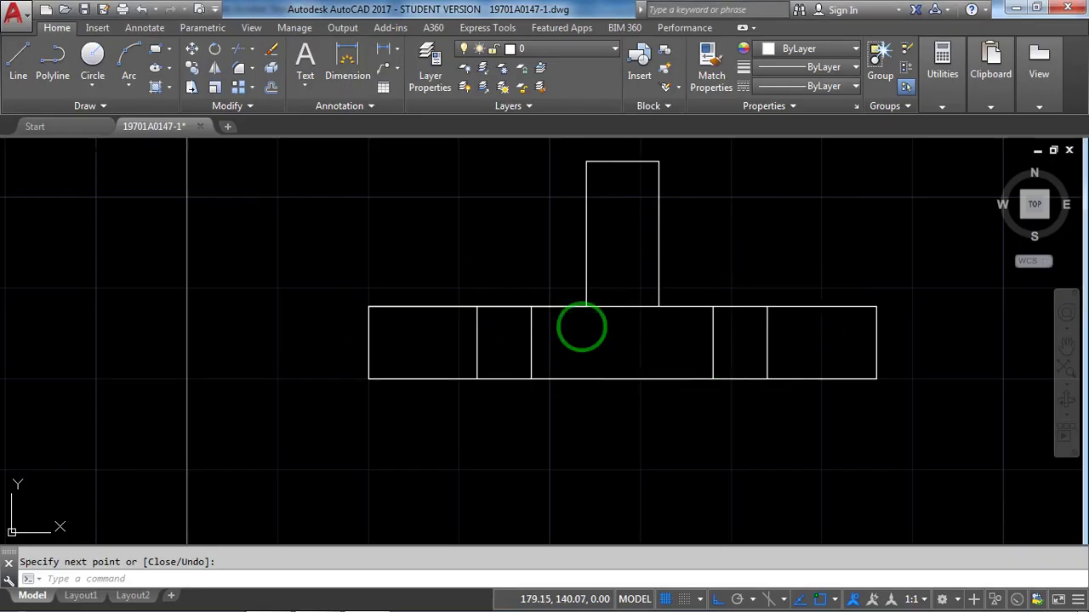
scroll(800, 406, "down", 6)
scroll(839, 462, "up", 3)
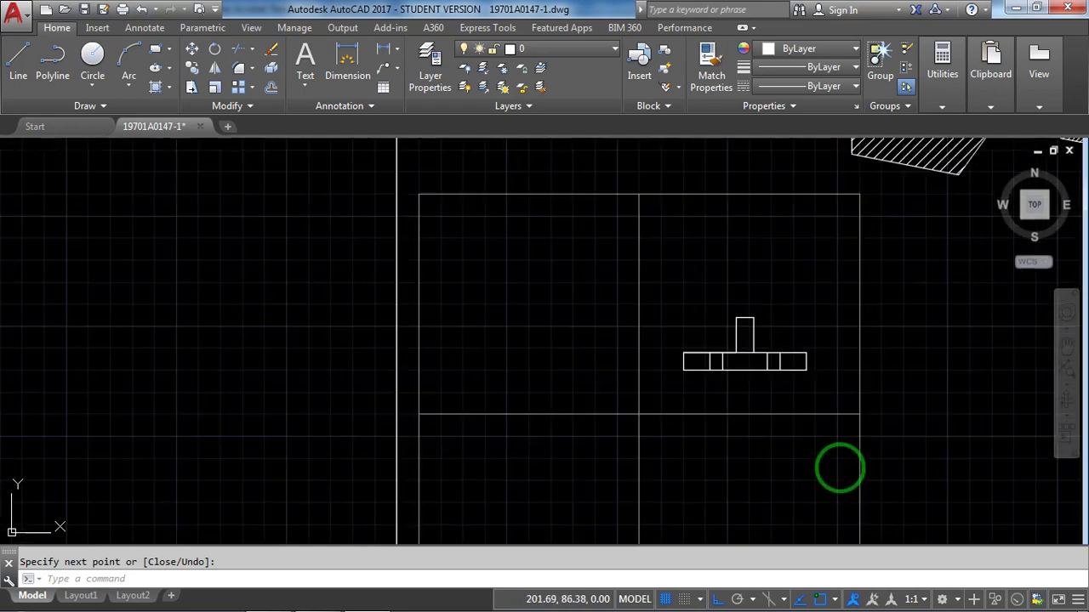
type("z")
key("Return")
type("a")
key("Return")
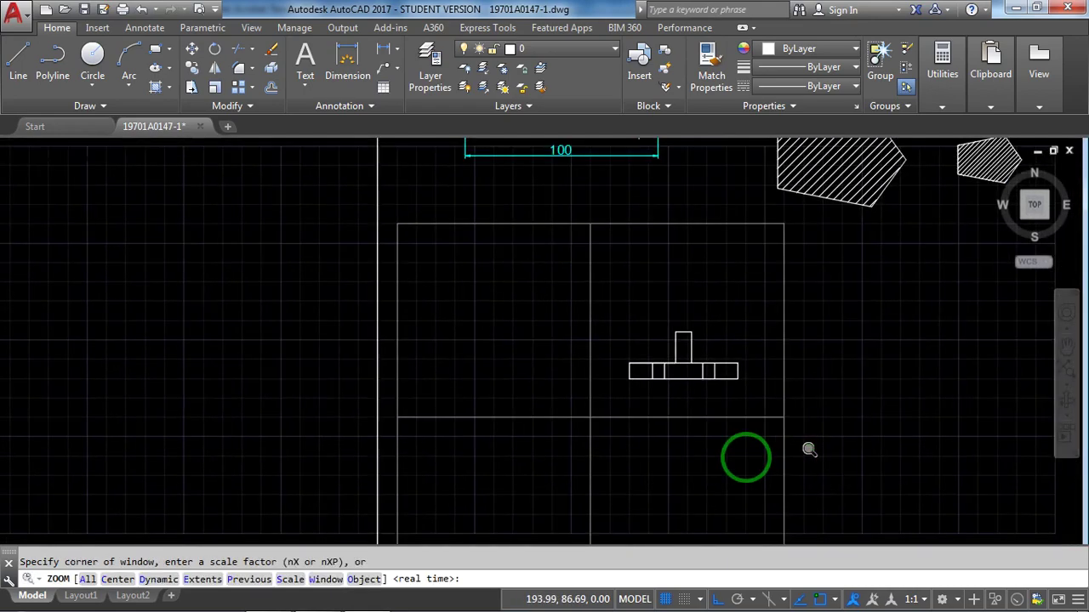
mouse_move(388, 451)
middle_mouse_down()
mouse_move(569, 368)
mouse_move(610, 379)
mouse_move(617, 268)
middle_mouse_up()
scroll(570, 358, "up", 2)
scroll(571, 358, "up", 2)
scroll(569, 374, "down", 2)
key("alt+Tab")
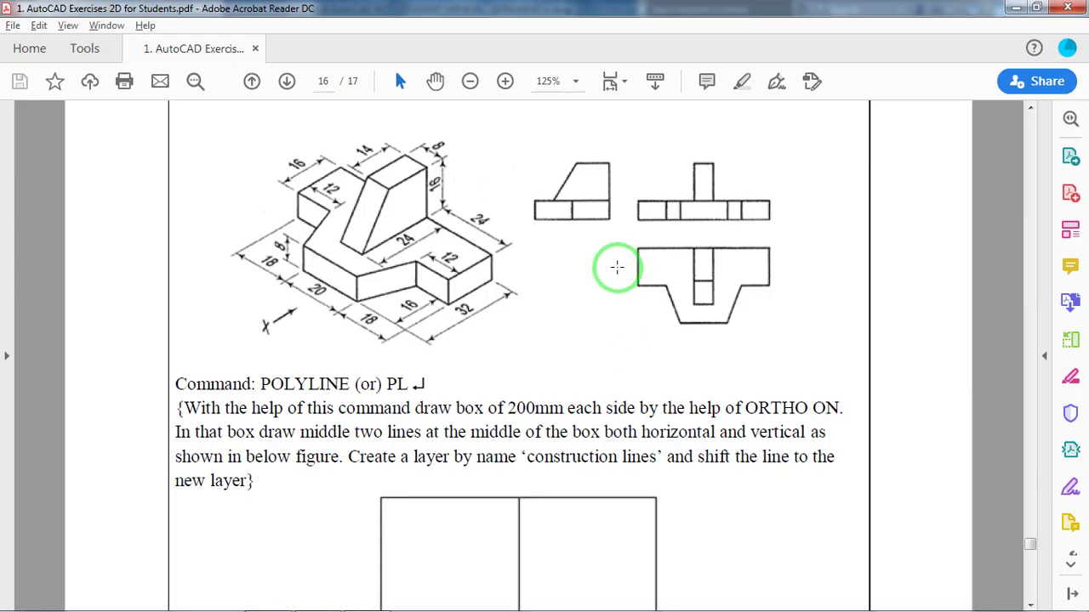
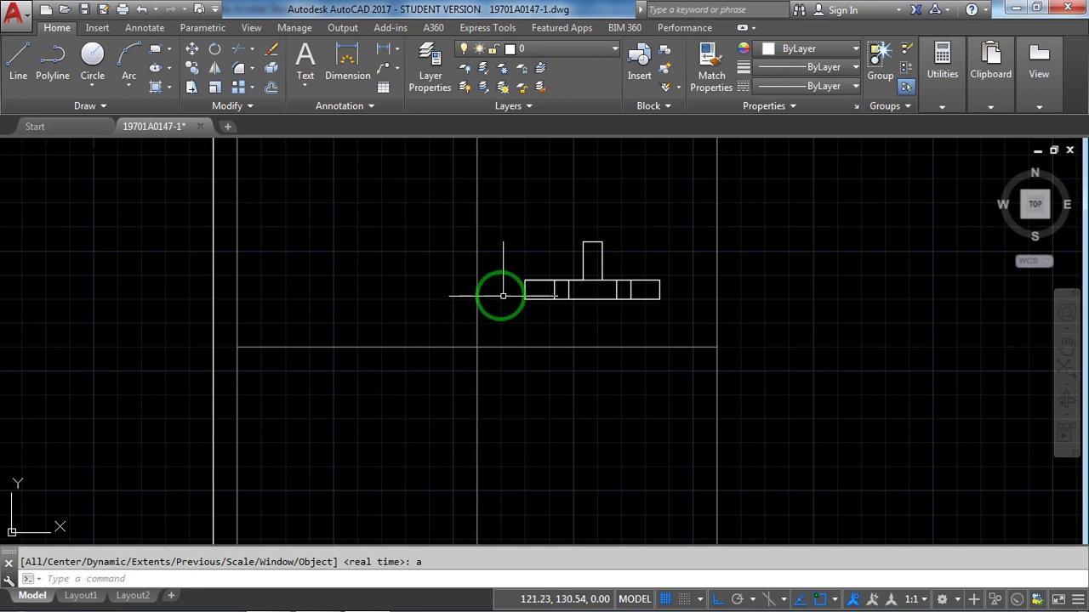
Back in AutoCAD, copy the box's vertical centre line from its midpoint to the base's left end and both left division lines
left_click(478, 271)
left_click(450, 254)
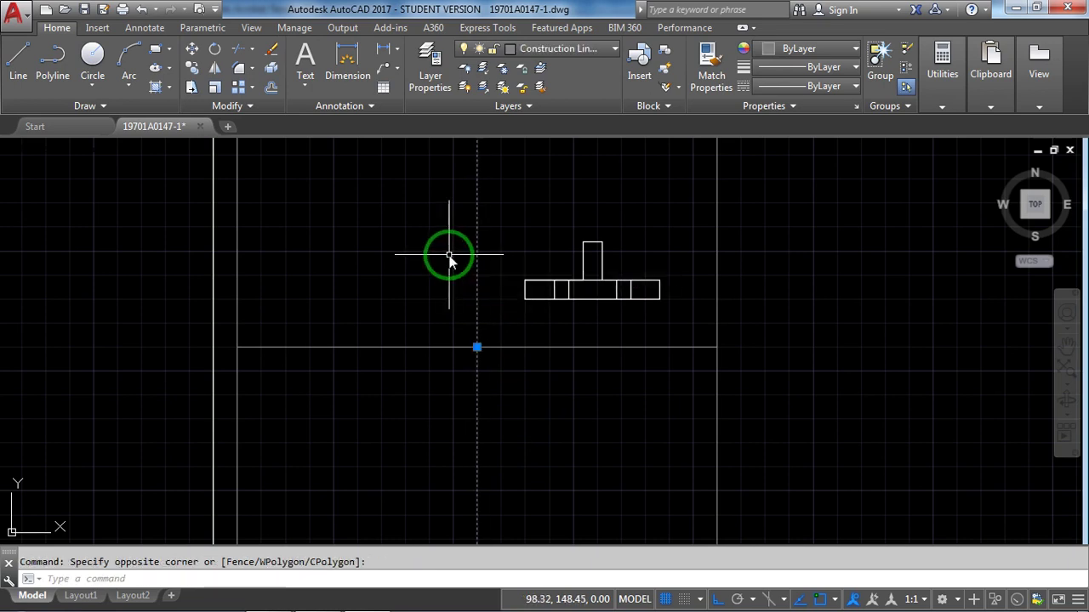
type("CO")
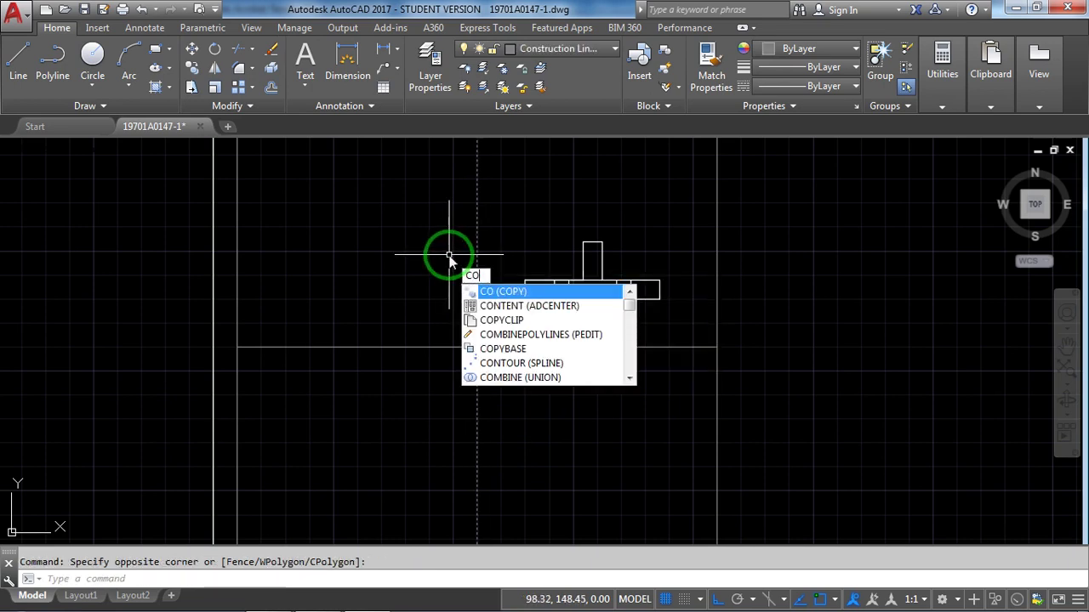
key("Return")
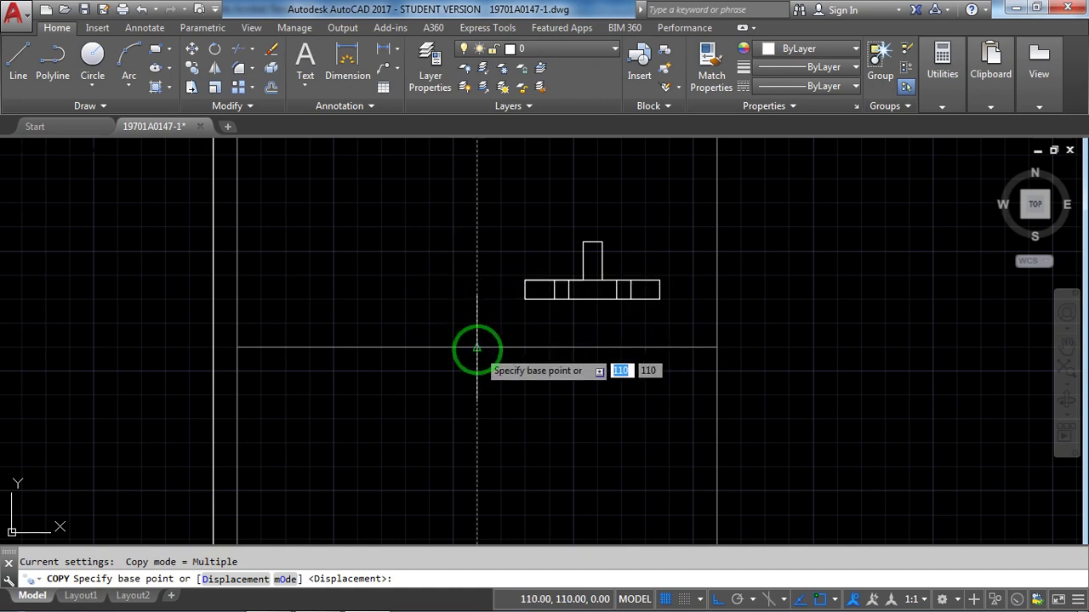
left_click(476, 348)
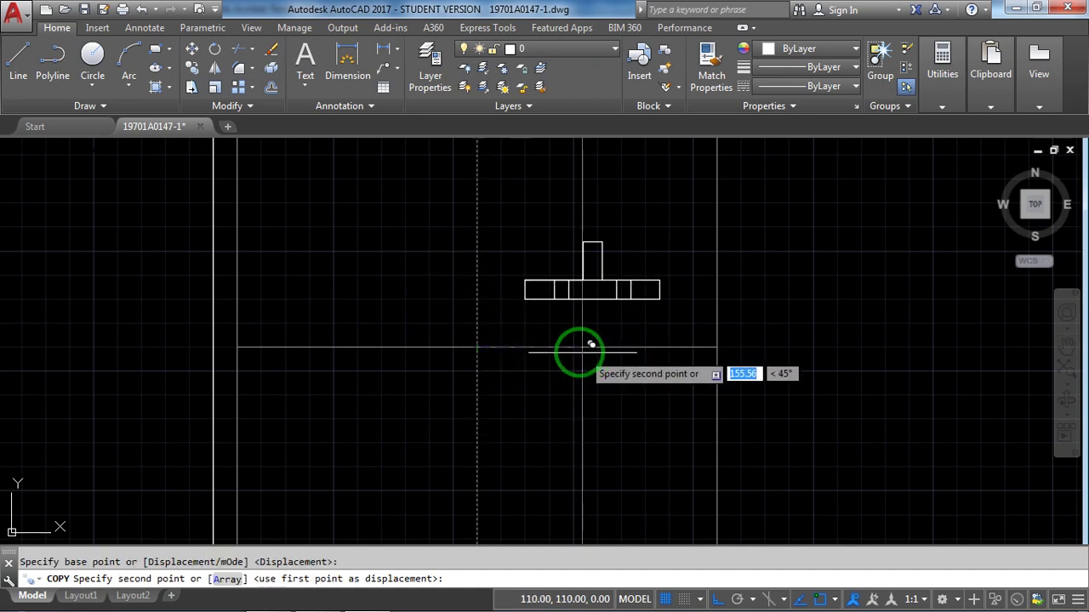
scroll(566, 333, "up", 4)
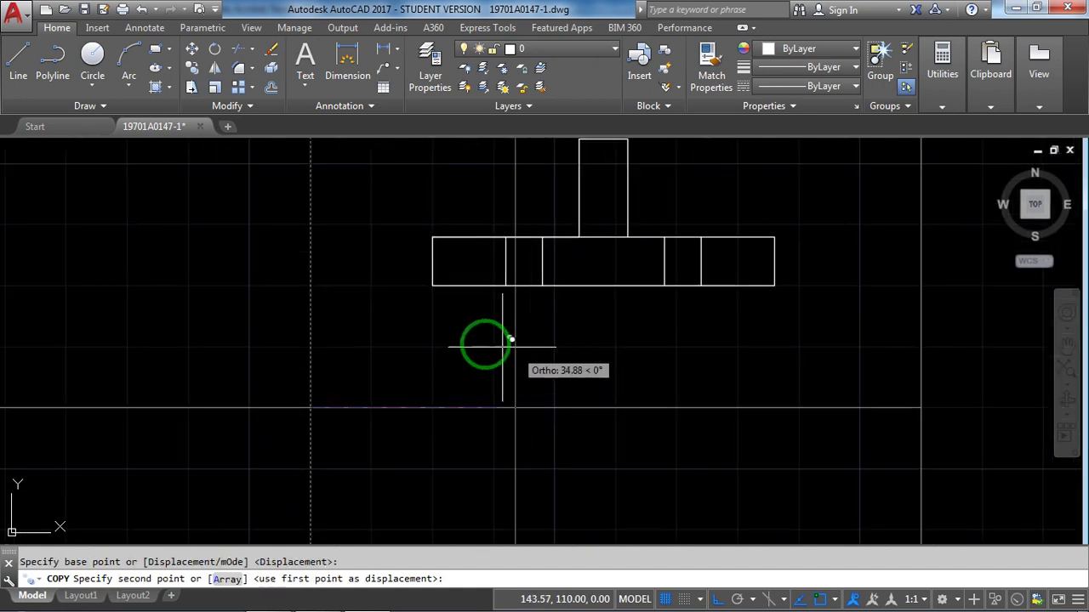
left_click(433, 285)
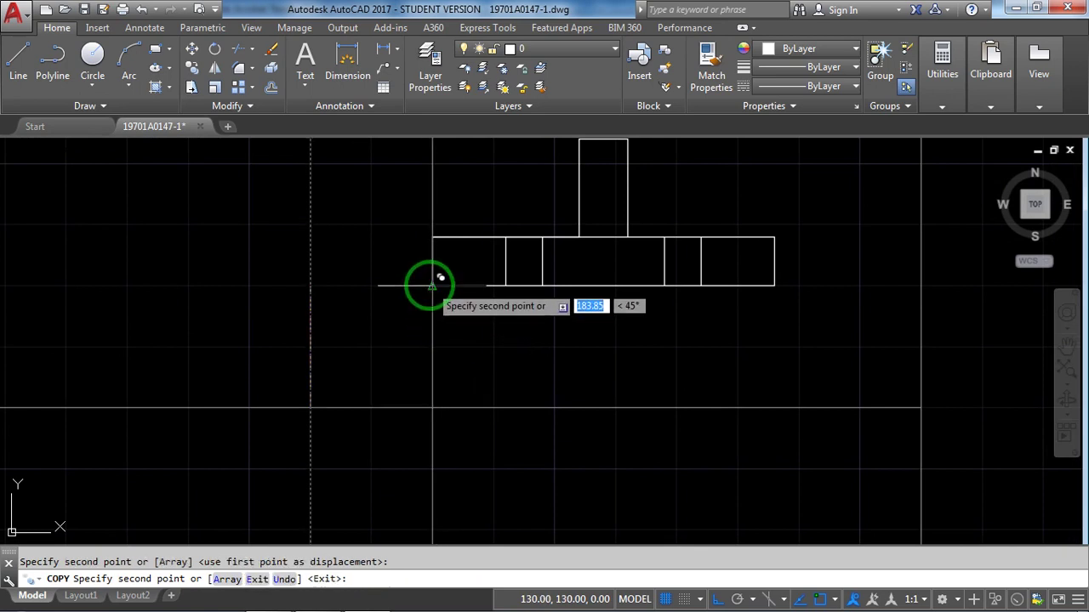
left_click(505, 286)
left_click(542, 286)
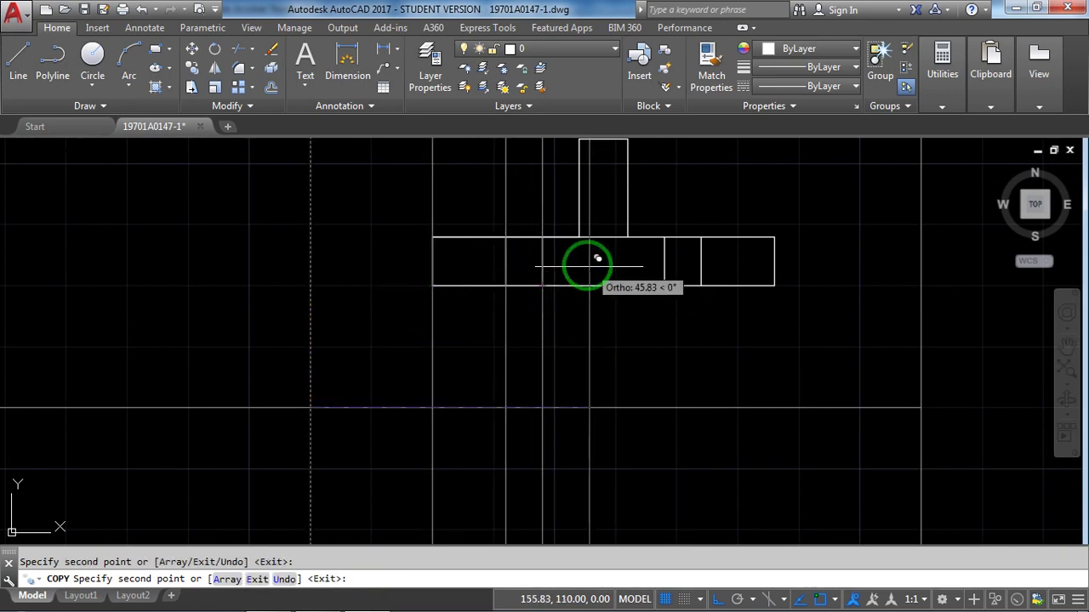
Place further copies of the vertical construction line at both block sides, both right division lines and the base's right end
left_click(578, 237)
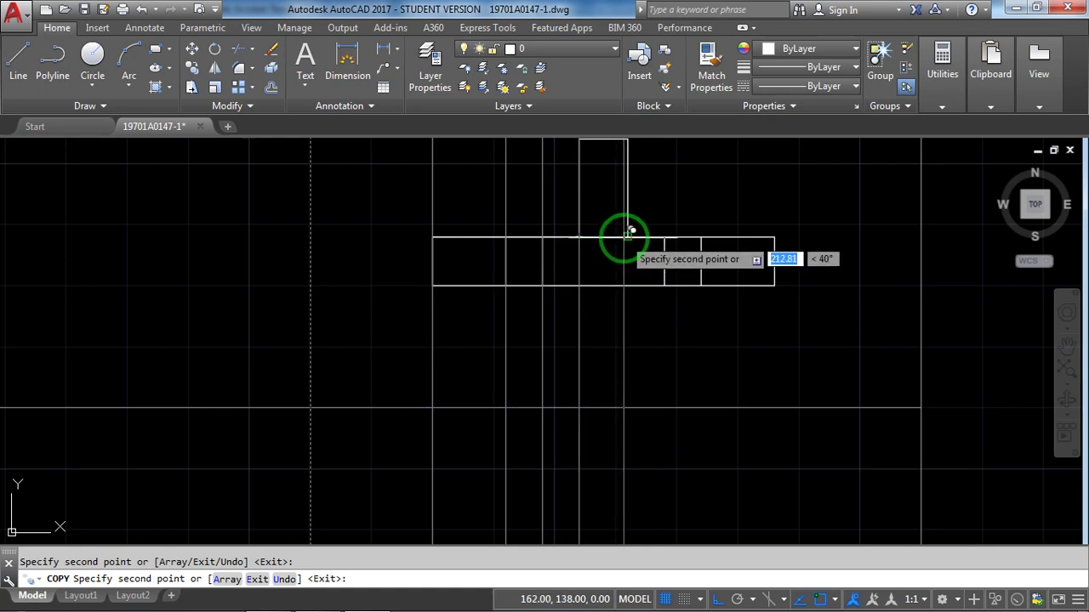
left_click(627, 237)
left_click(665, 286)
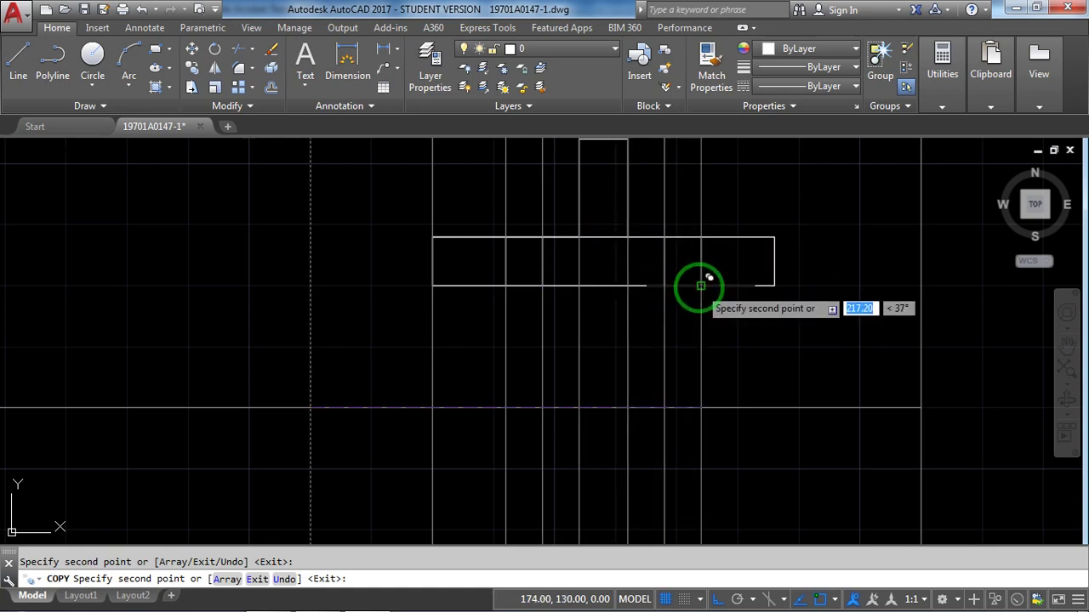
left_click(701, 286)
left_click(773, 287)
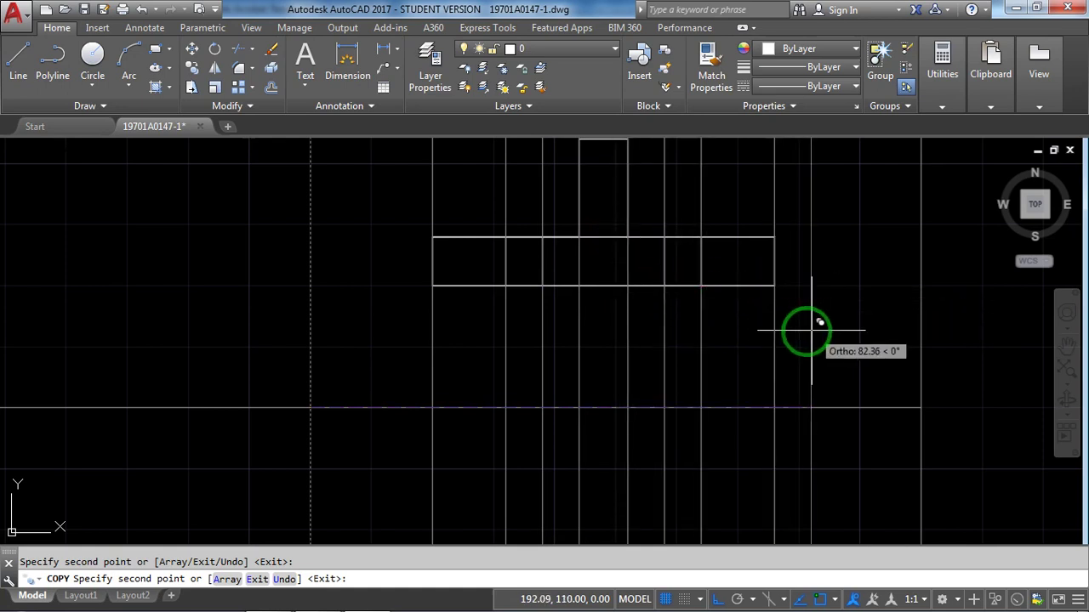
key("Return")
Examine the projection lines below the front view against the top view in Acrobat Reader, and return to the AutoCAD drawing
scroll(805, 331, "down", 4)
scroll(782, 315, "down", 2)
scroll(790, 327, "up", 2)
scroll(607, 275, "up", 1)
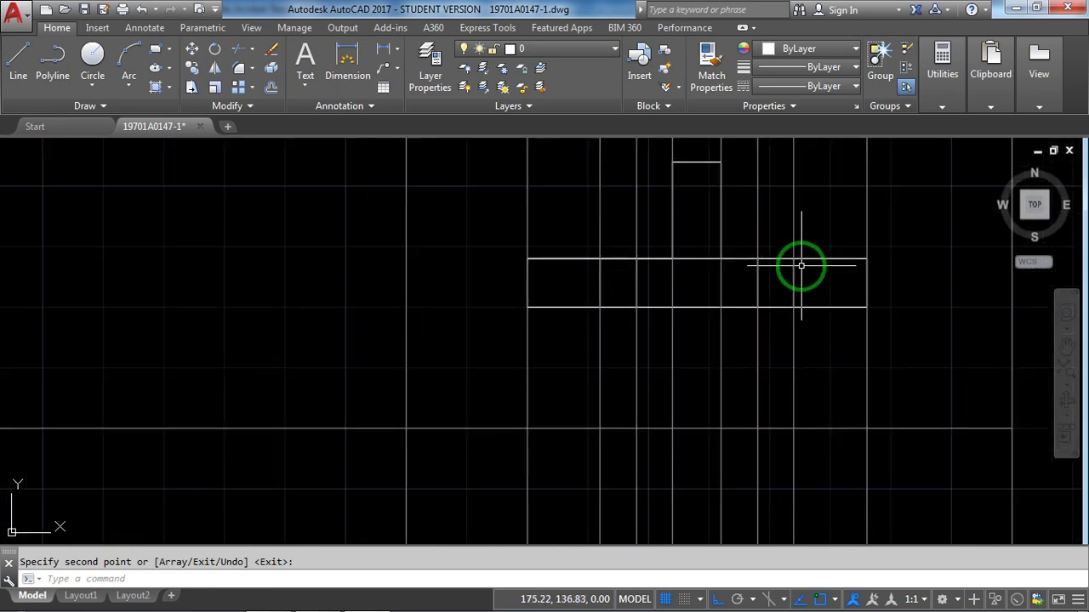
scroll(804, 271, "down", 1)
middle_click_drag(863, 270, 824, 297)
scroll(771, 322, "down", 2)
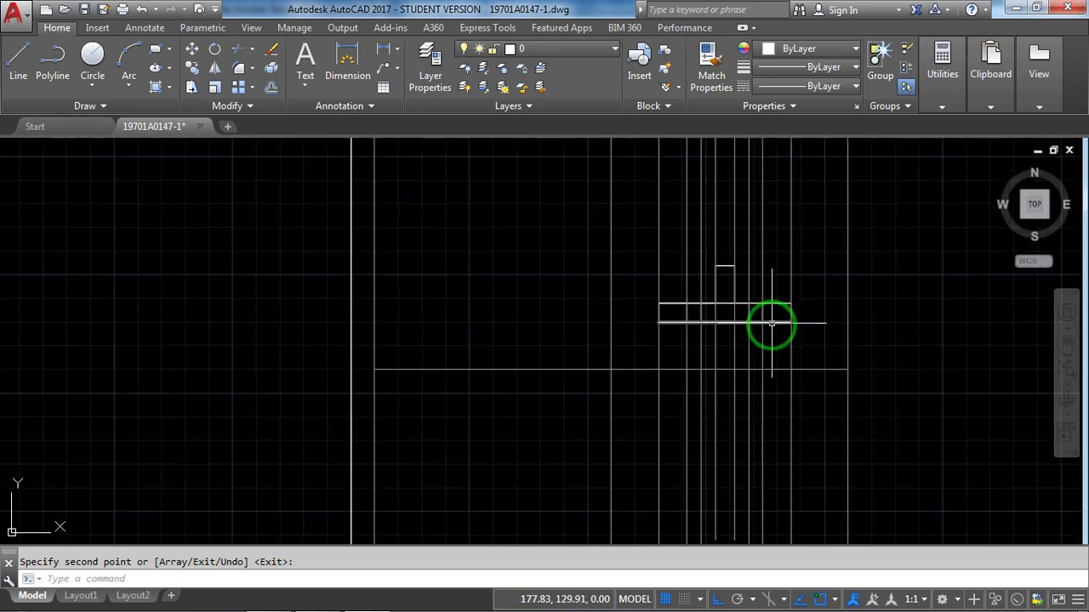
middle_click_drag(755, 333, 716, 245)
scroll(705, 290, "up", 2)
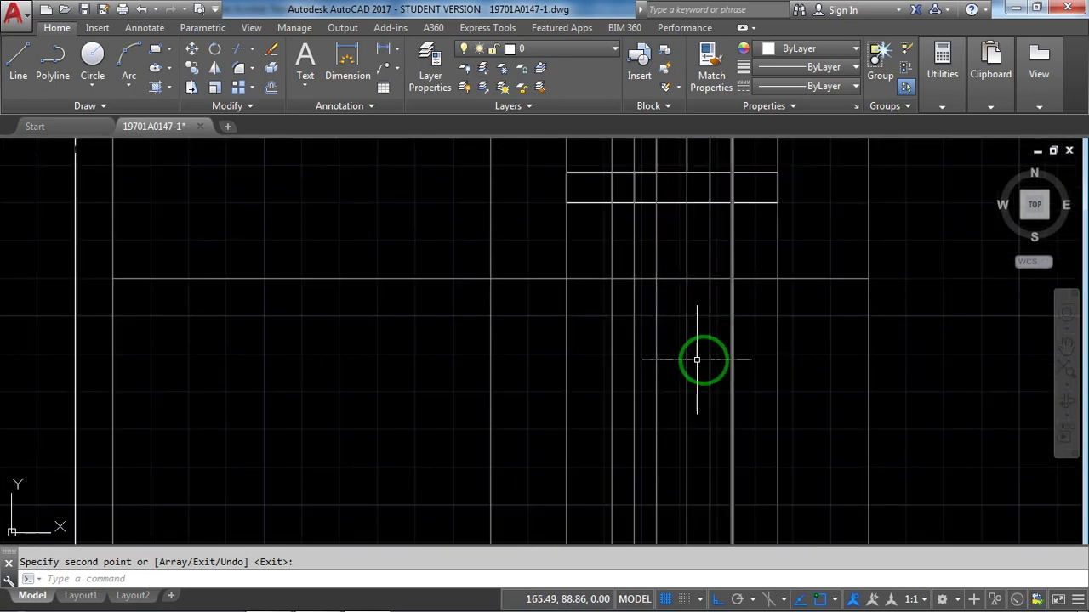
key("alt+Tab")
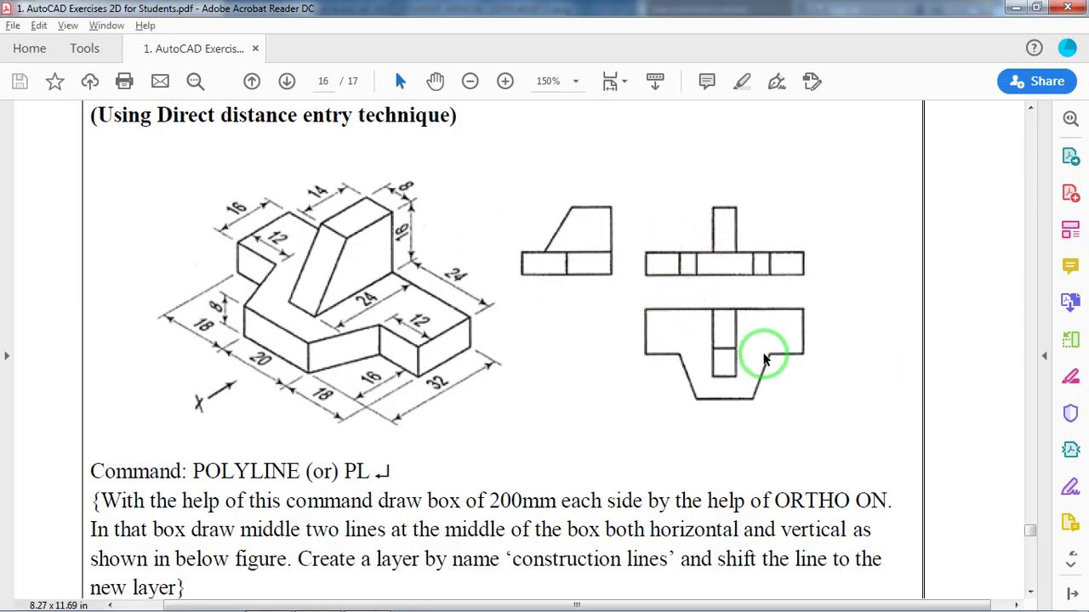
key("alt+Tab")
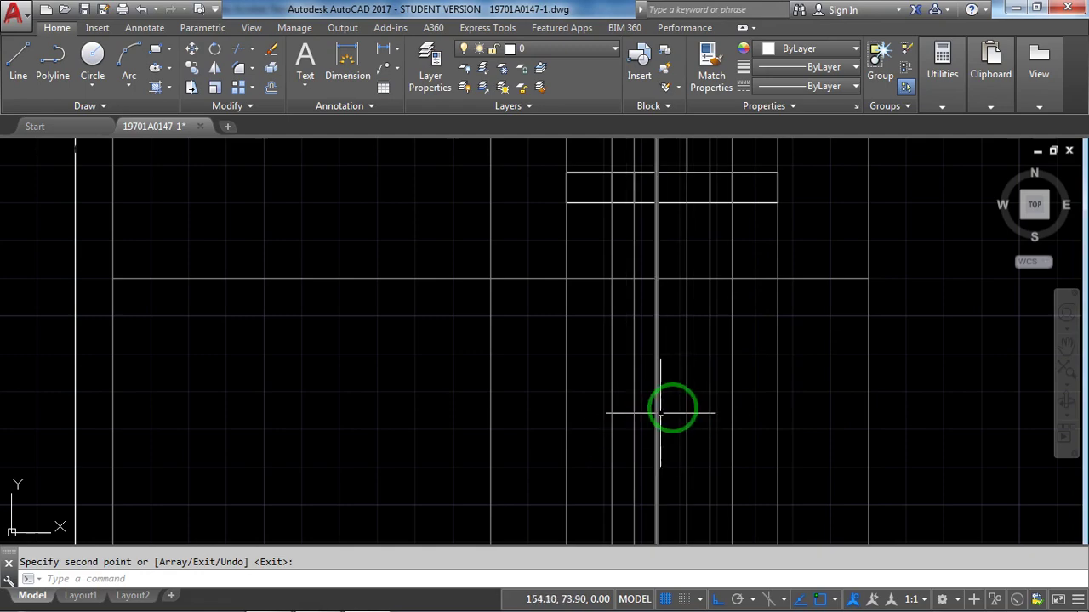
key("alt+Tab")
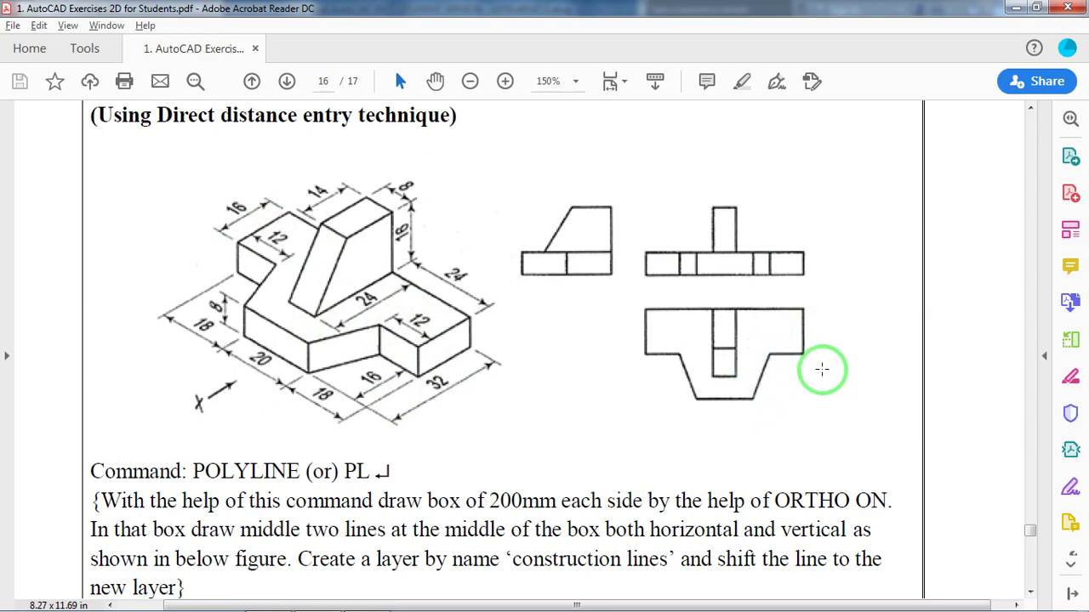
key("alt+Tab")
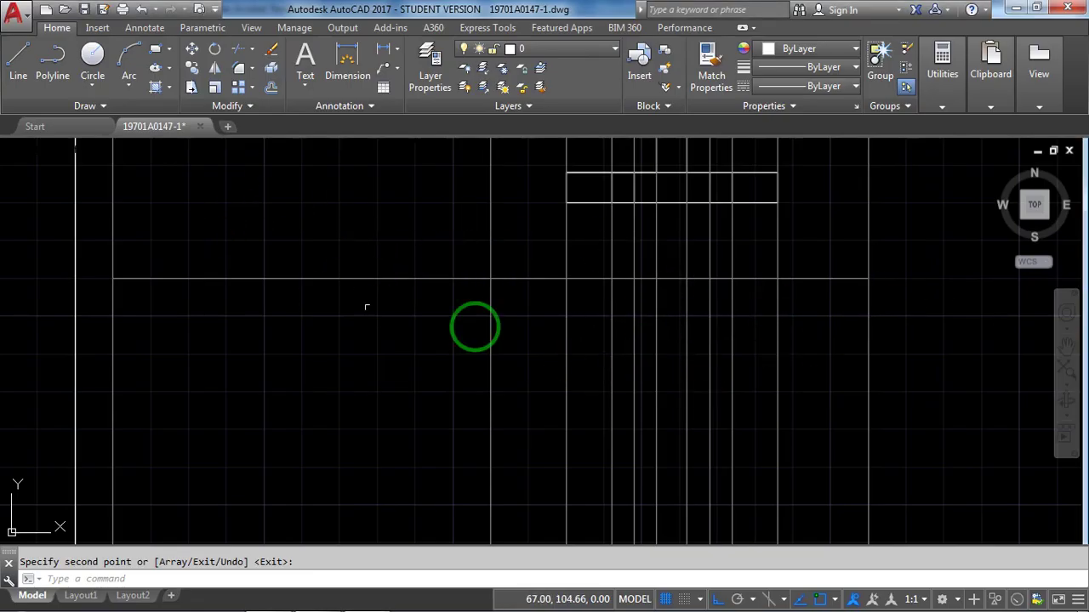
After checking the Acrobat Reader figure, draw the top view's rear edge 56 mm rightward from the left projection line, about 10 mm below the horizontal centre line
type("l")
key("Return")
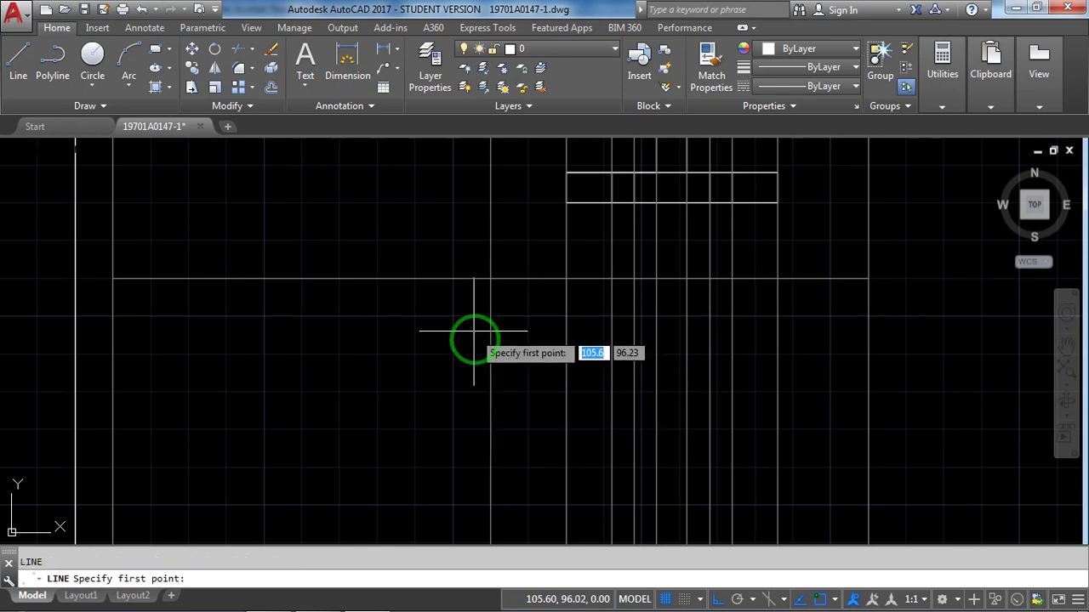
scroll(576, 352, "up", 2)
scroll(569, 351, "down", 2)
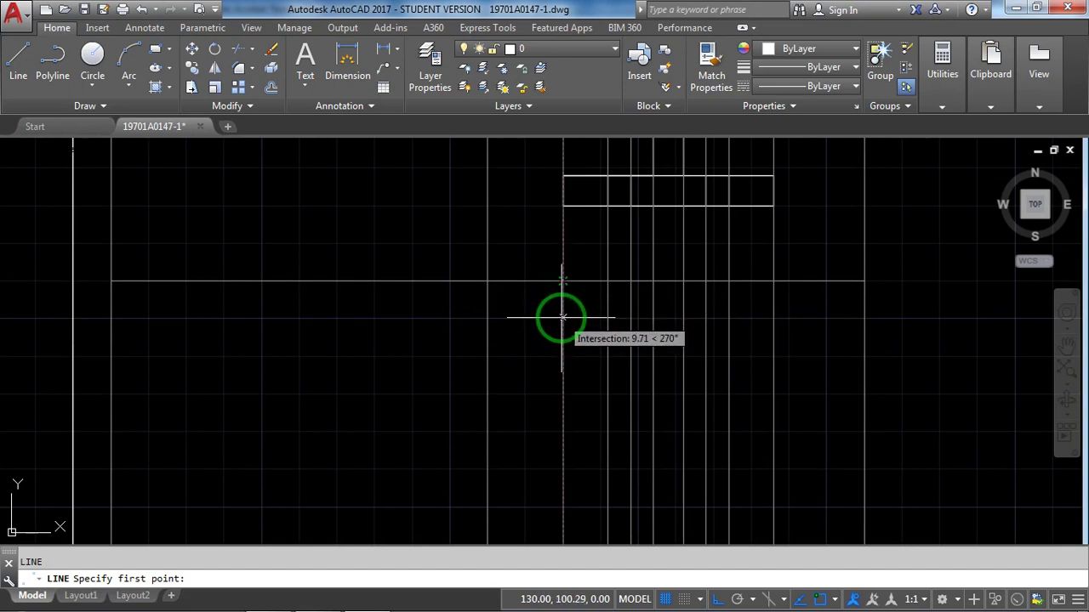
left_click(561, 318)
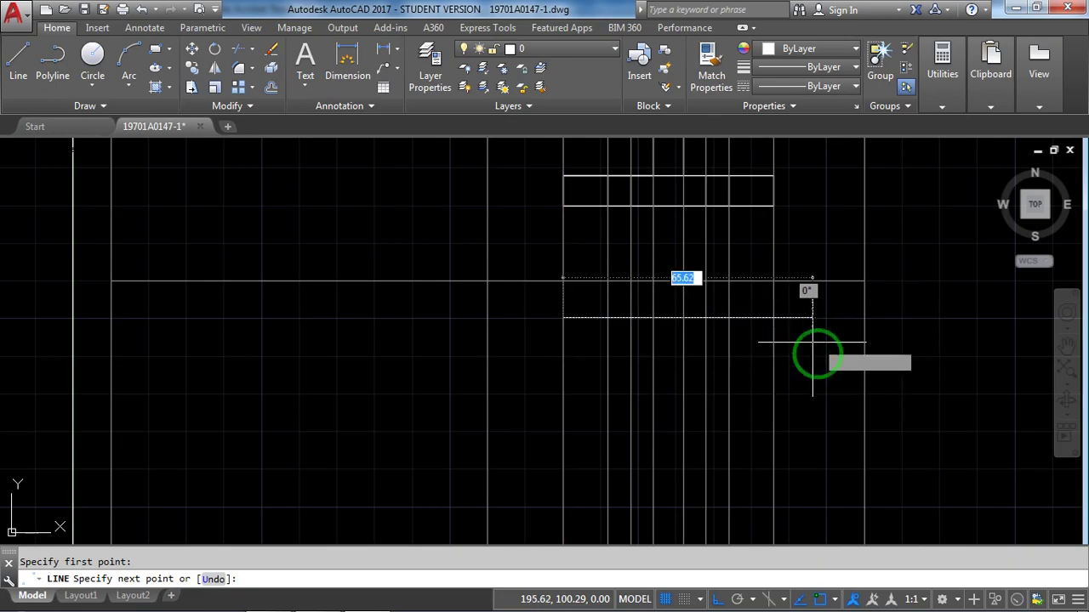
key("alt+Tab")
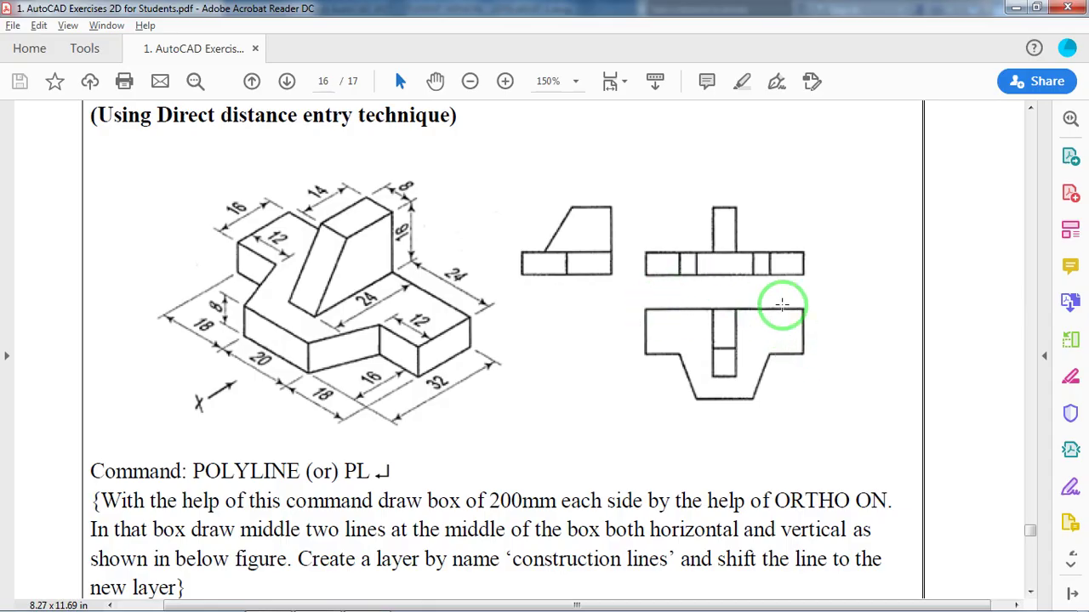
key("alt+Tab")
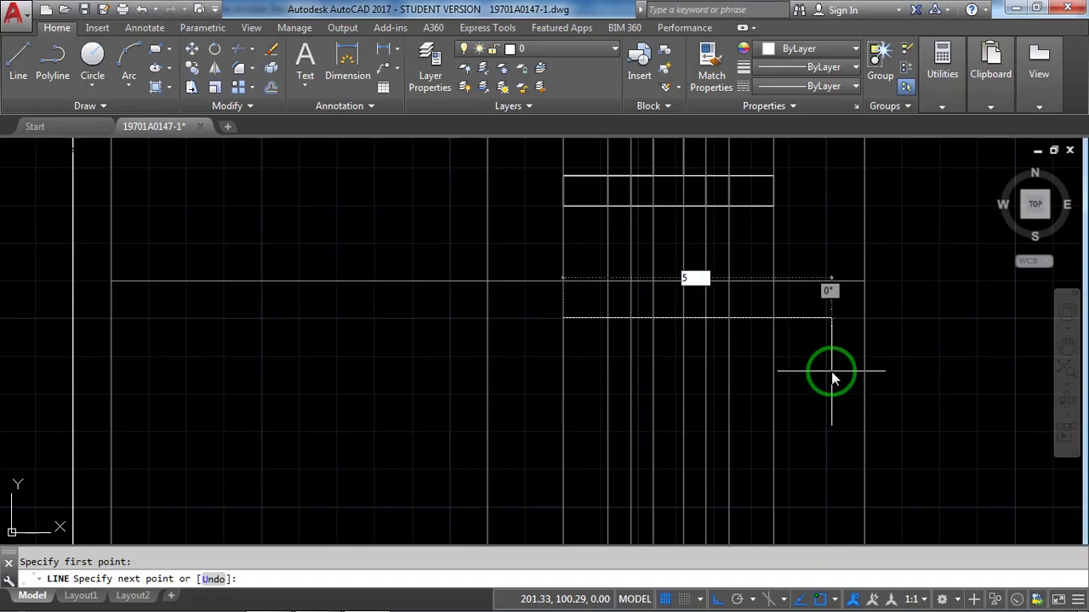
type("56")
key("Return")
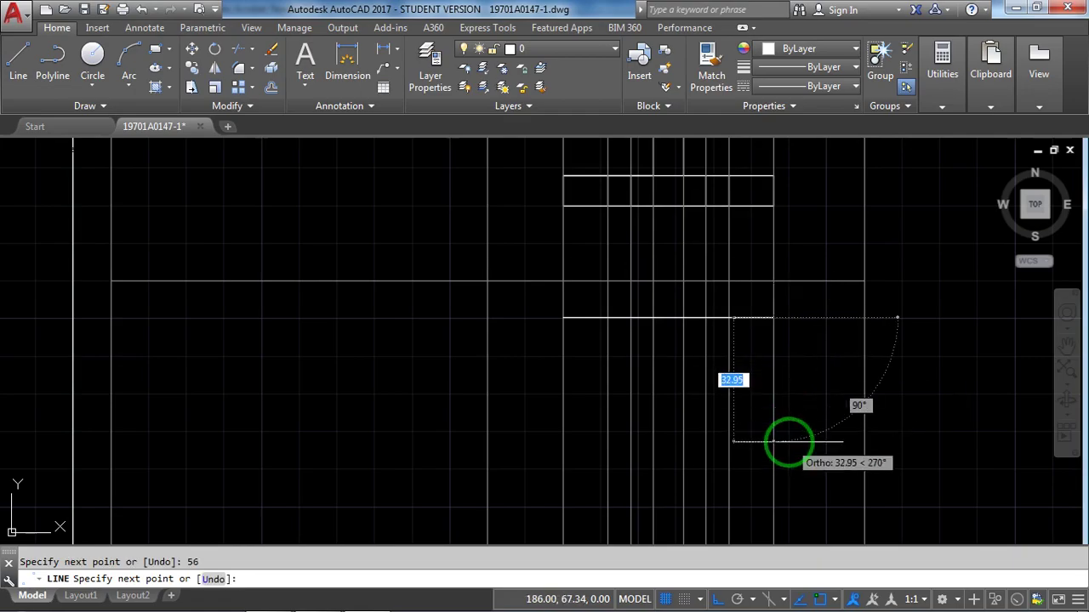
Consult the side dimension in Acrobat Reader and, back in AutoCAD, continue the outline 16 mm straight down from the rear edge's right end
key("alt+Tab")
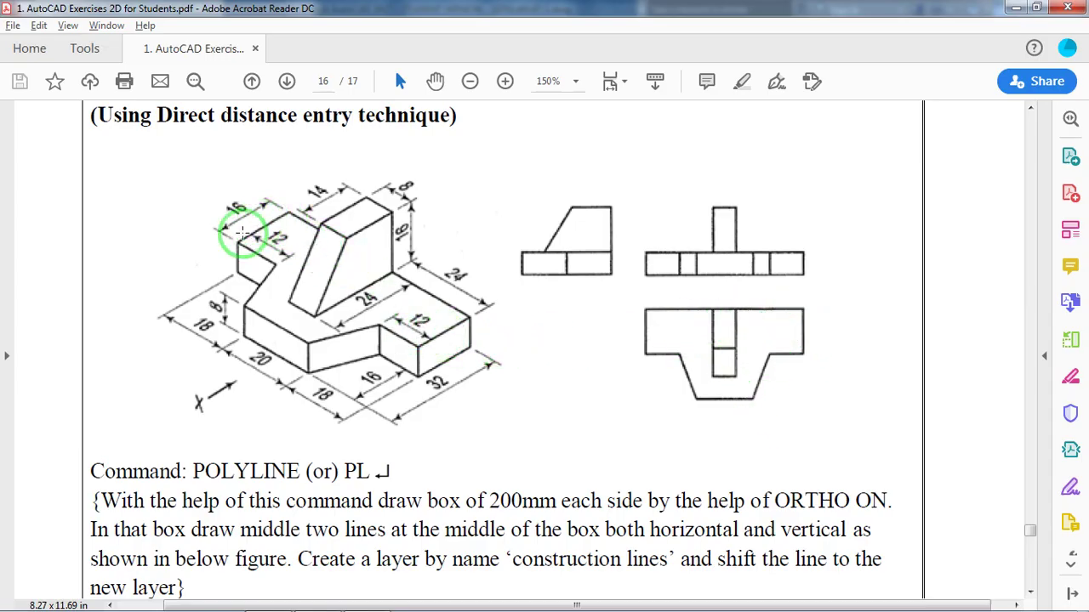
key("alt+Tab")
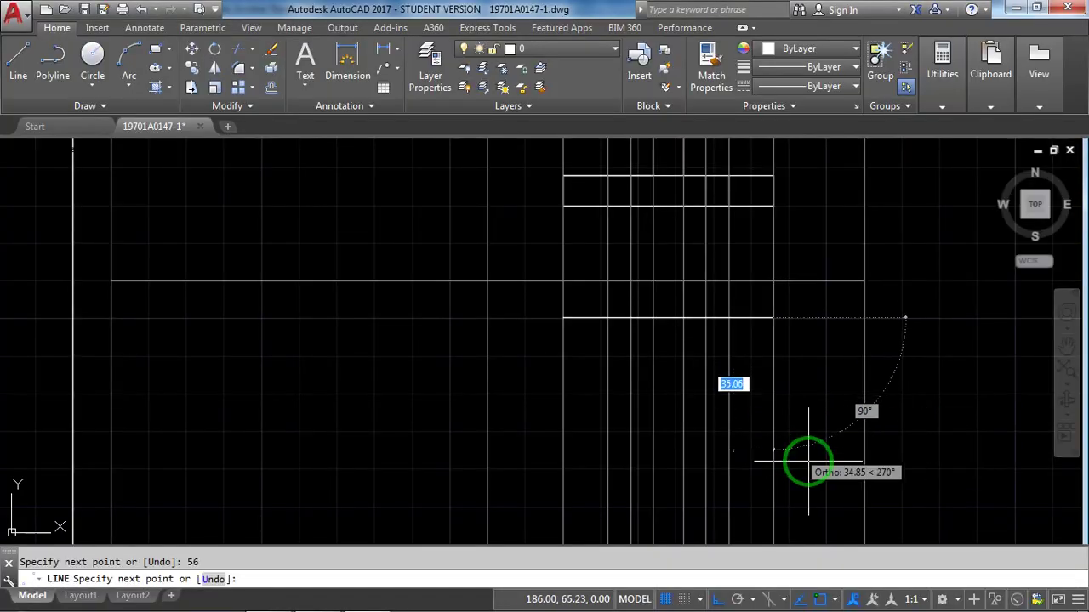
middle_click_drag(802, 462, 805, 369)
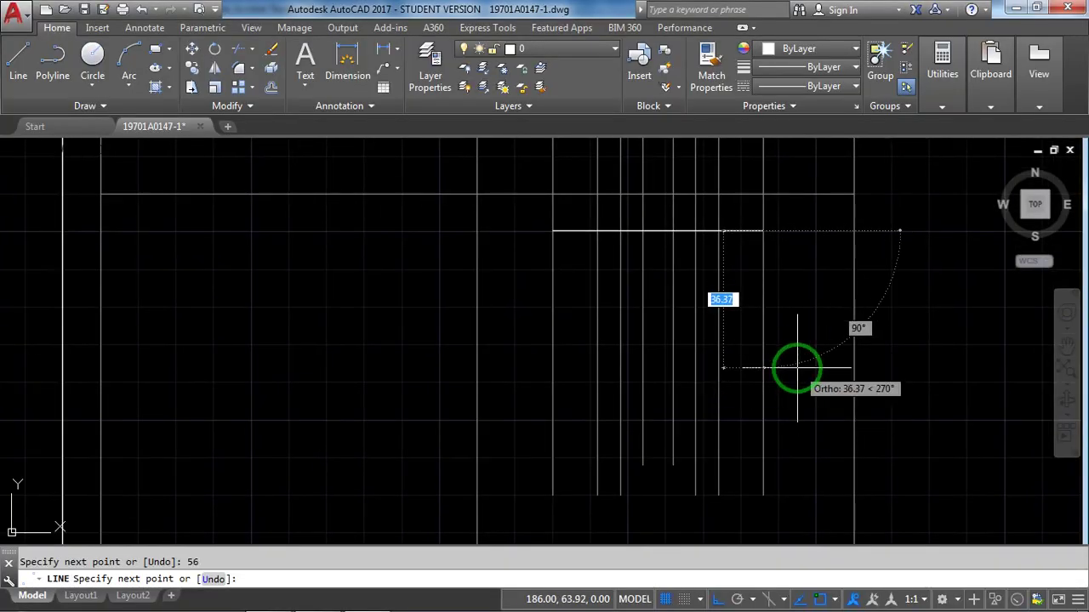
type("6")
key("Return")
Check the top view in Acrobat Reader and, back in AutoCAD, continue the outline 12 mm leftward from the right side's lower end
key("alt+Tab")
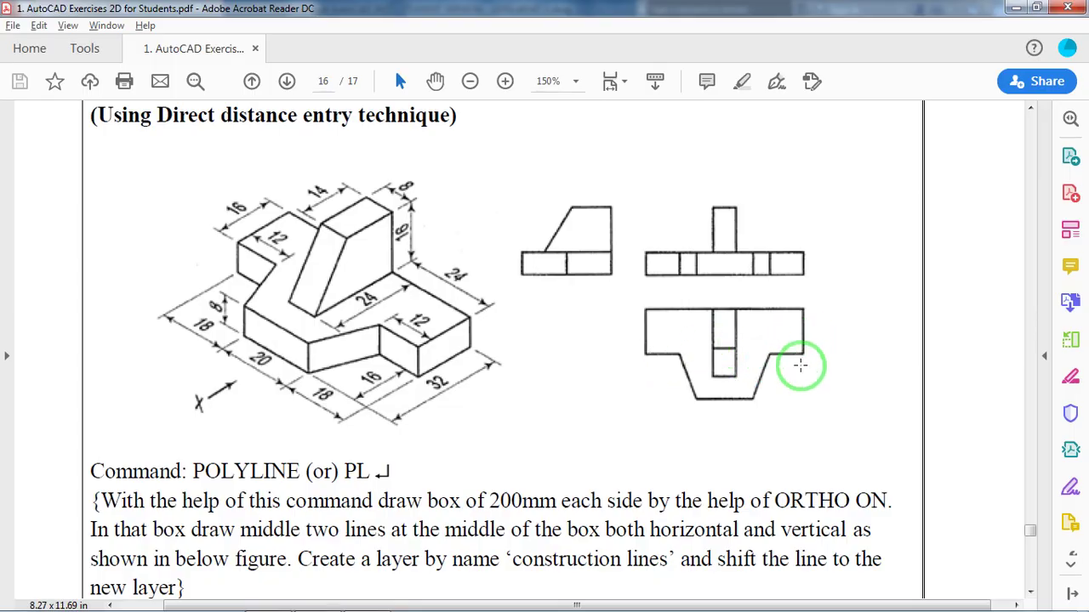
key("alt+Tab")
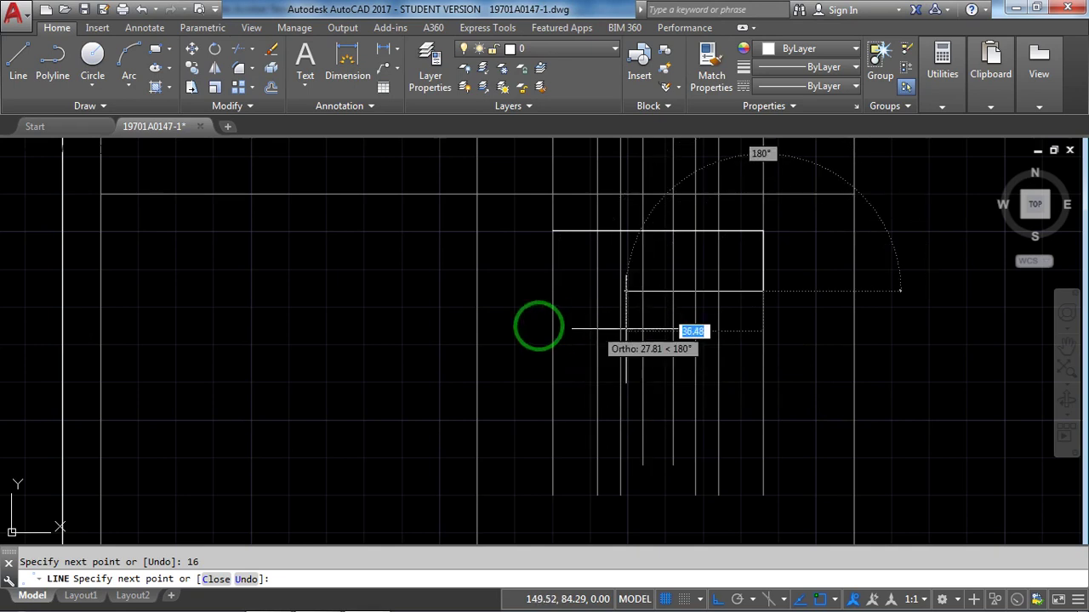
type("12")
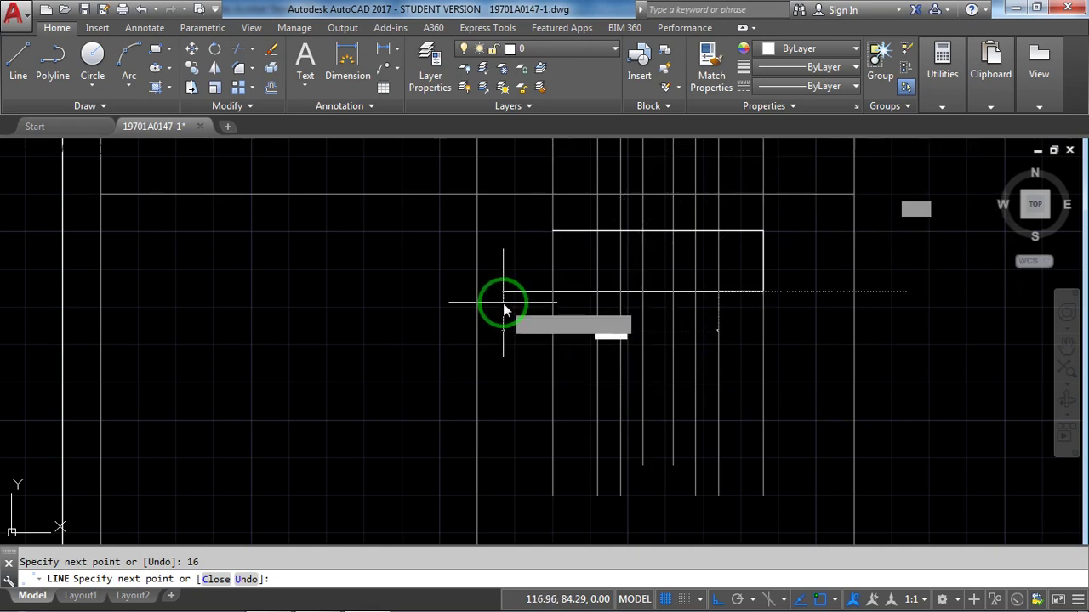
key("Return")
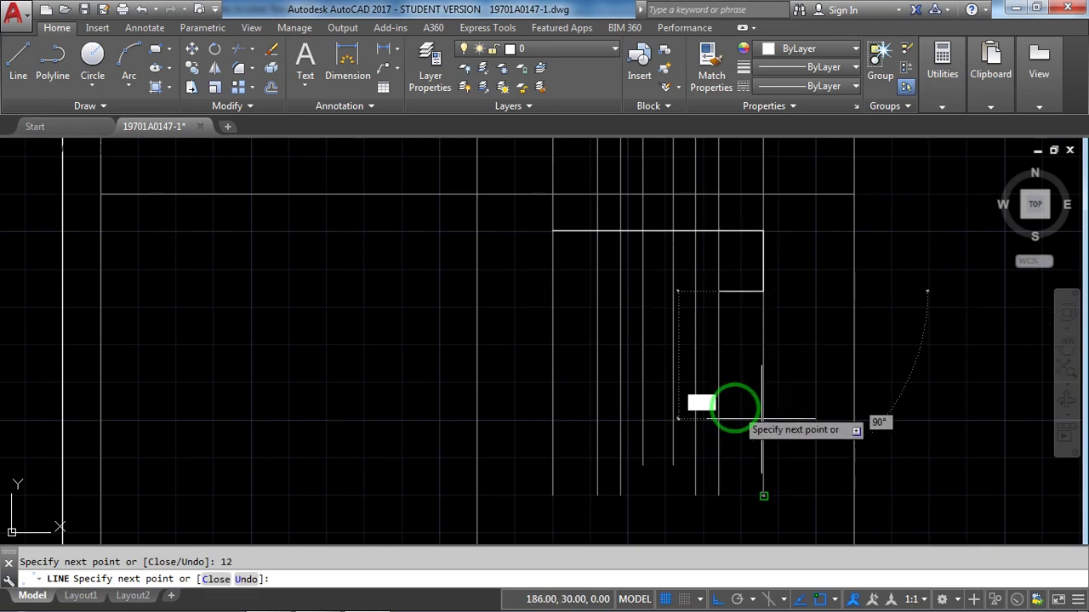
Turn Ortho mode off for the slanted edge, check its shape in the Acrobat Reader top view, and return to the AutoCAD drawing
left_click(719, 599)
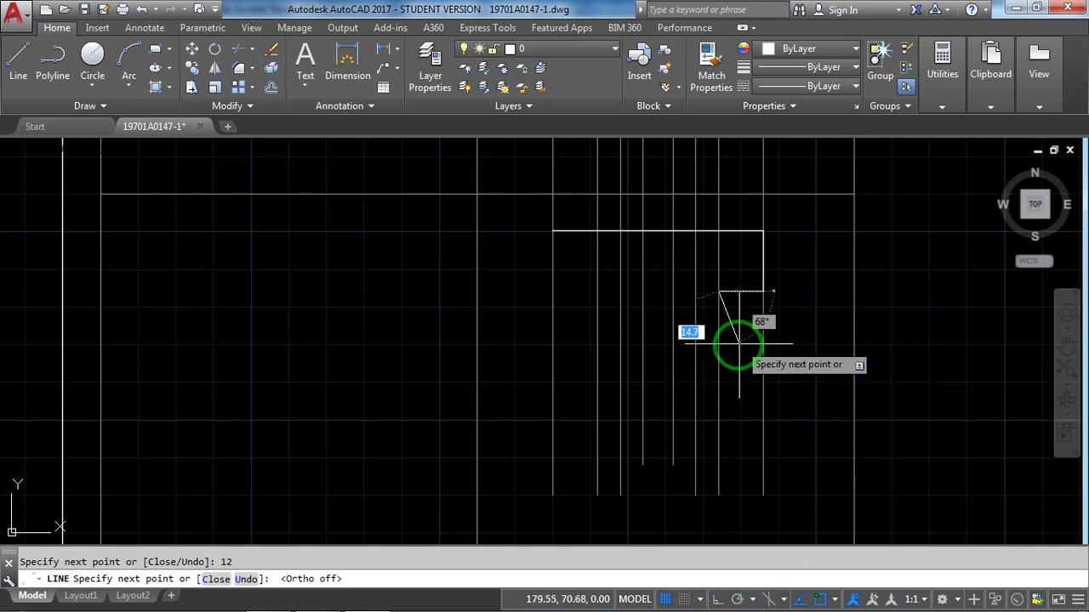
key("alt+Tab")
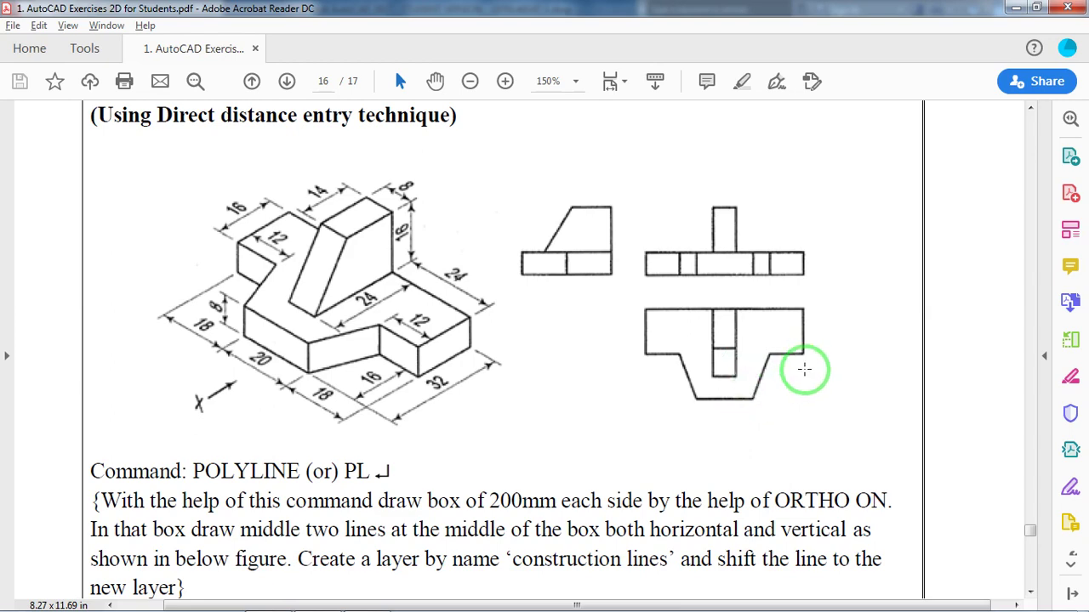
key("alt+Tab")
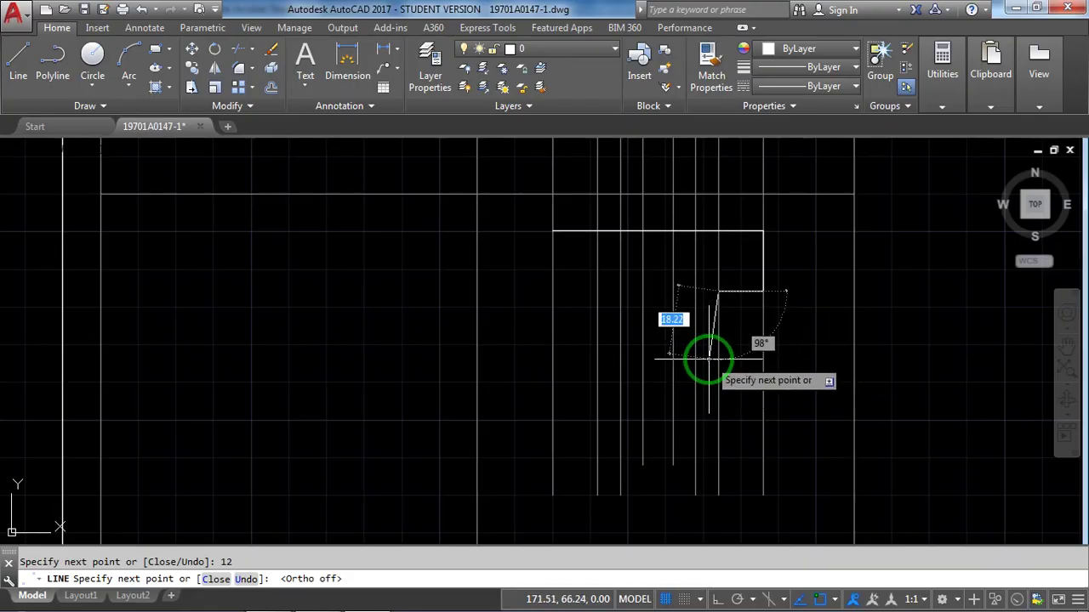
Continue the top view outline with a slanted line to the relative point @-6,-16, with Ortho off
middle_click(708, 356)
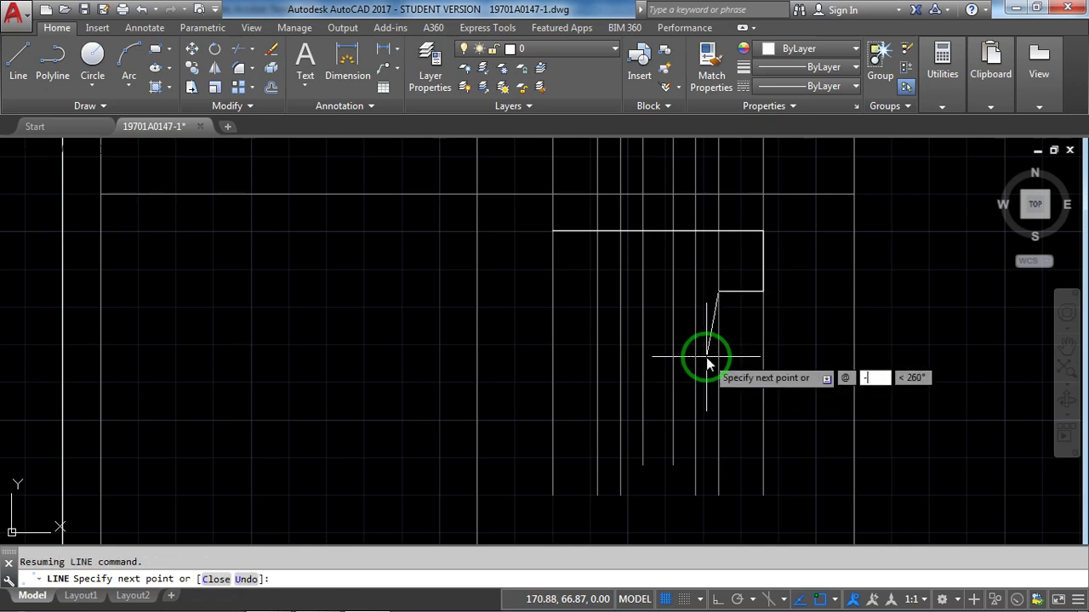
key("Tab")
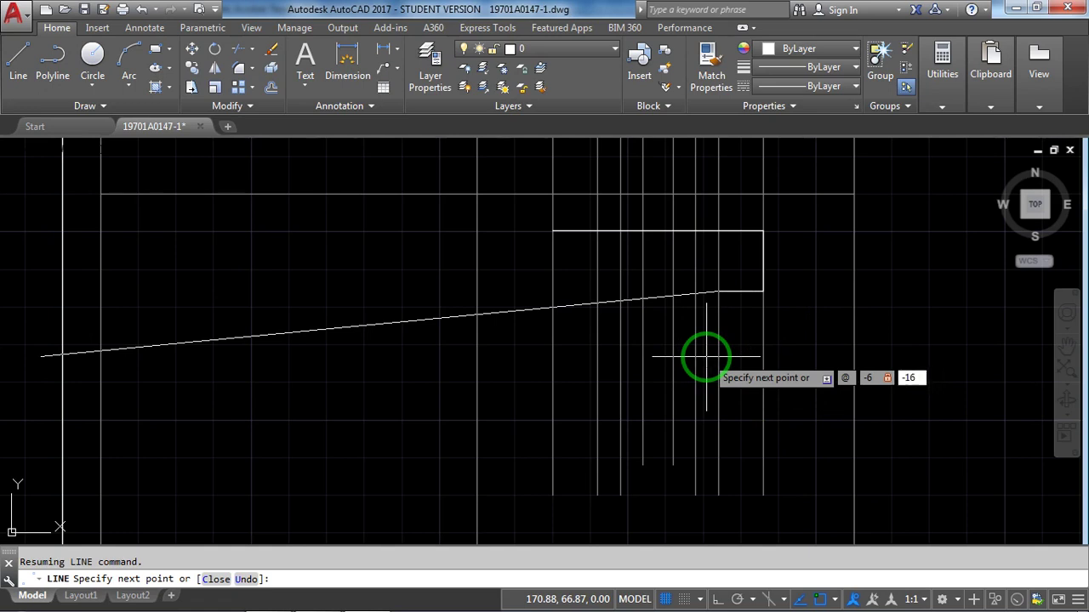
type("-16")
key("Return")
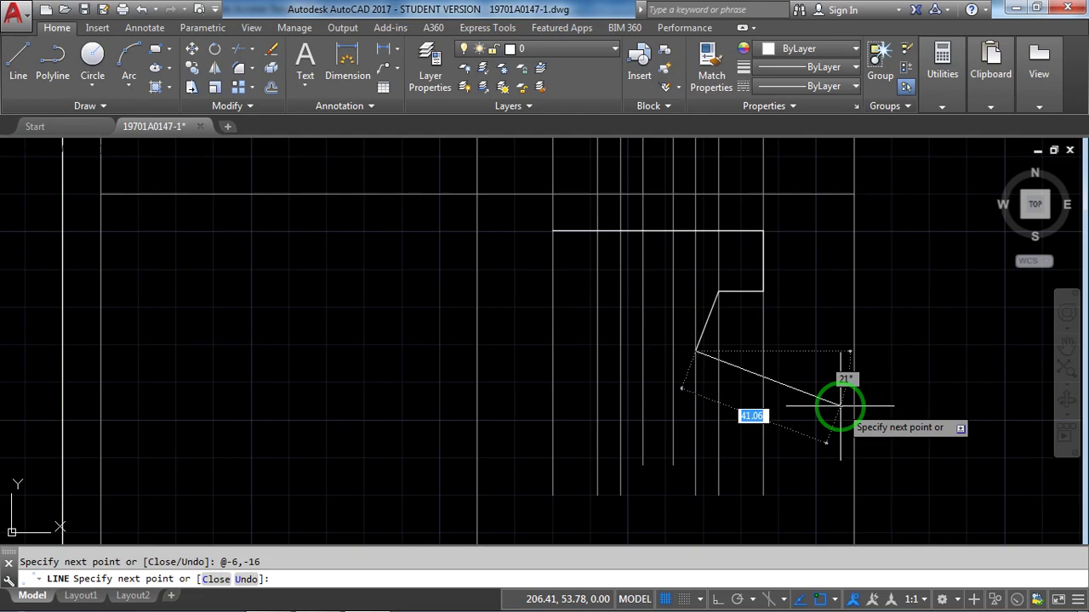
Check the exercise PDF in Acrobat Reader and draw the outline's 20 mm bottom edge leftward with Ortho on
key("alt+Tab")
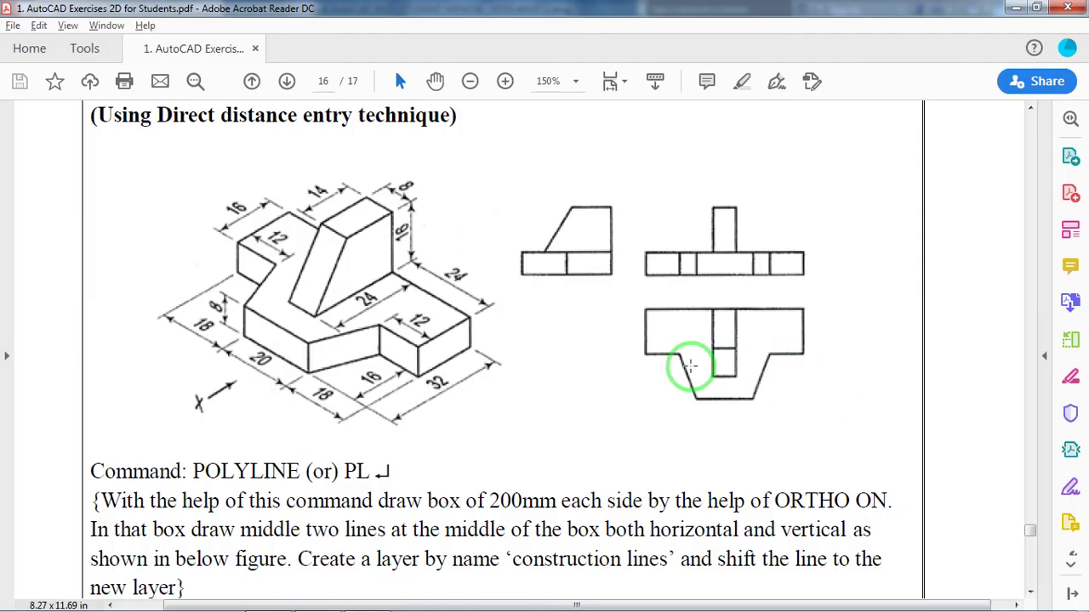
key("alt+Tab")
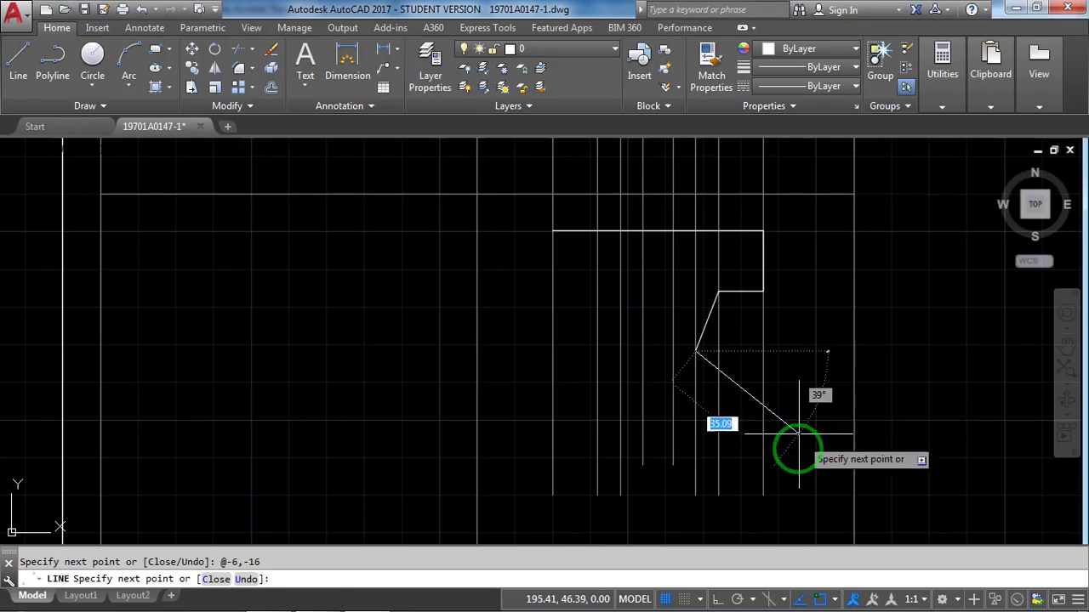
left_click(719, 600)
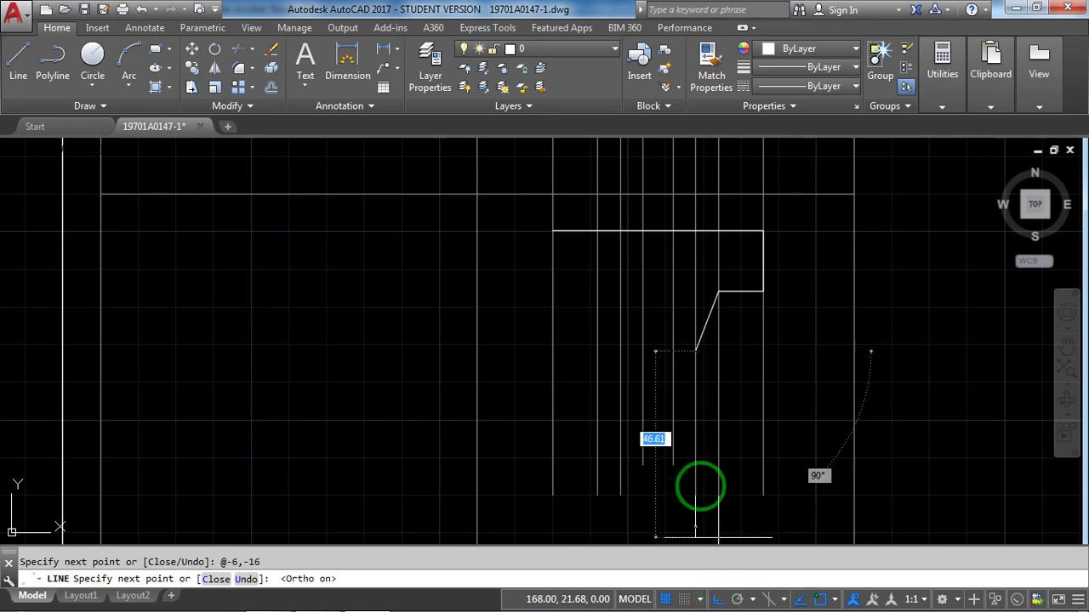
key("alt+Tab")
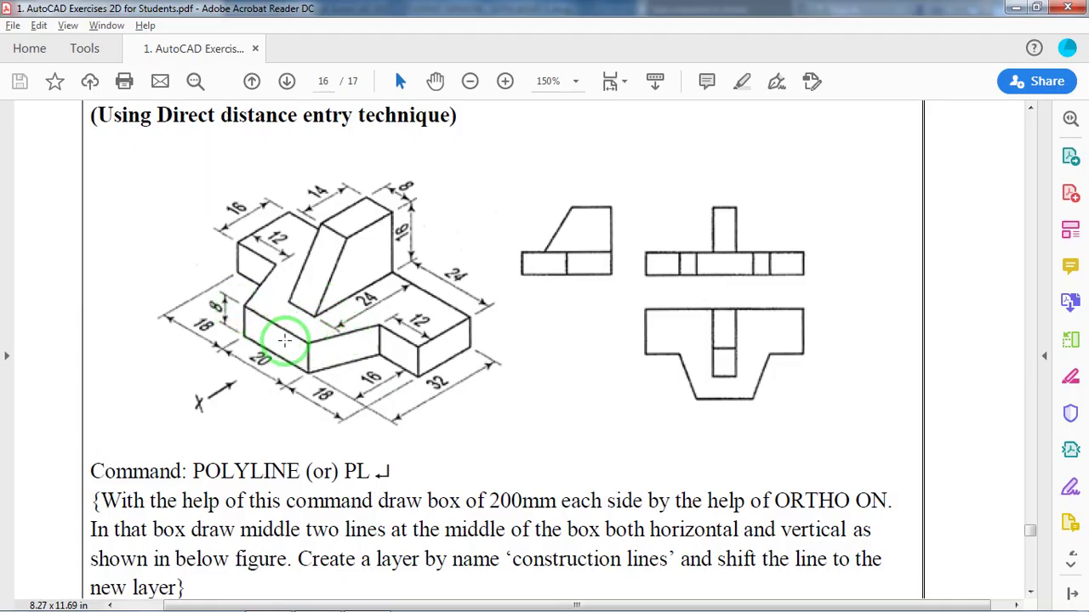
key("alt+Tab")
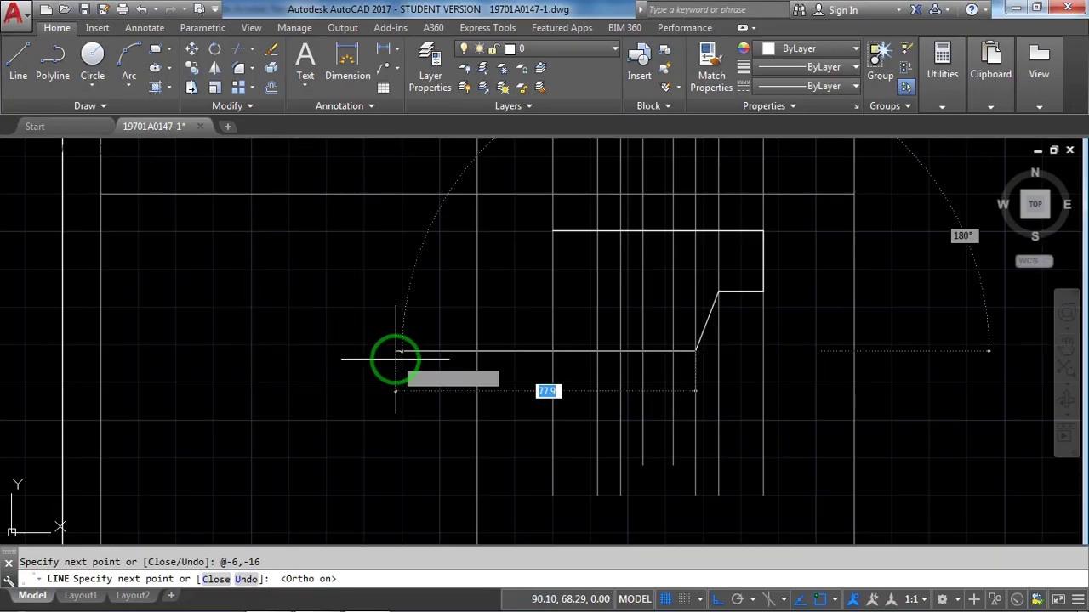
type("20")
key("Return")
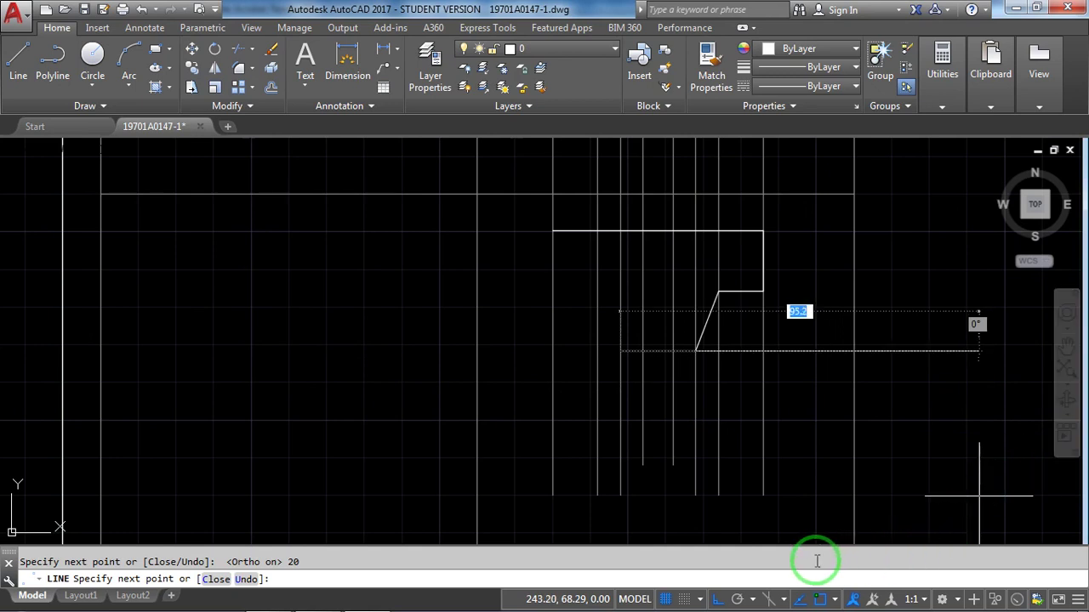
Check the exercise PDF and add the opposite slanted edge to the relative point @-6,16 with Ortho off
left_click(719, 598)
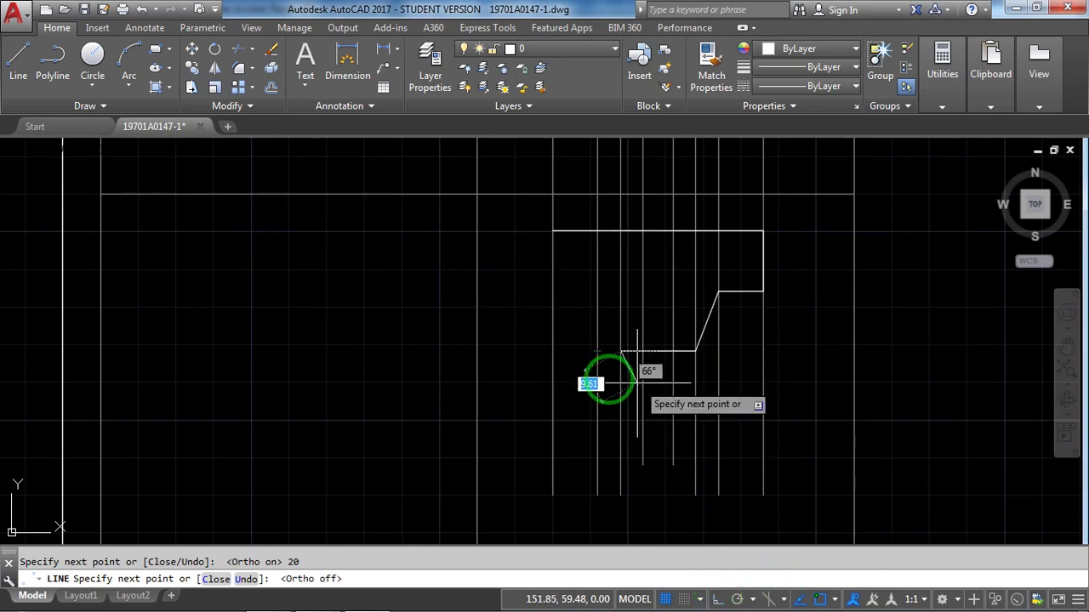
key("alt+Tab")
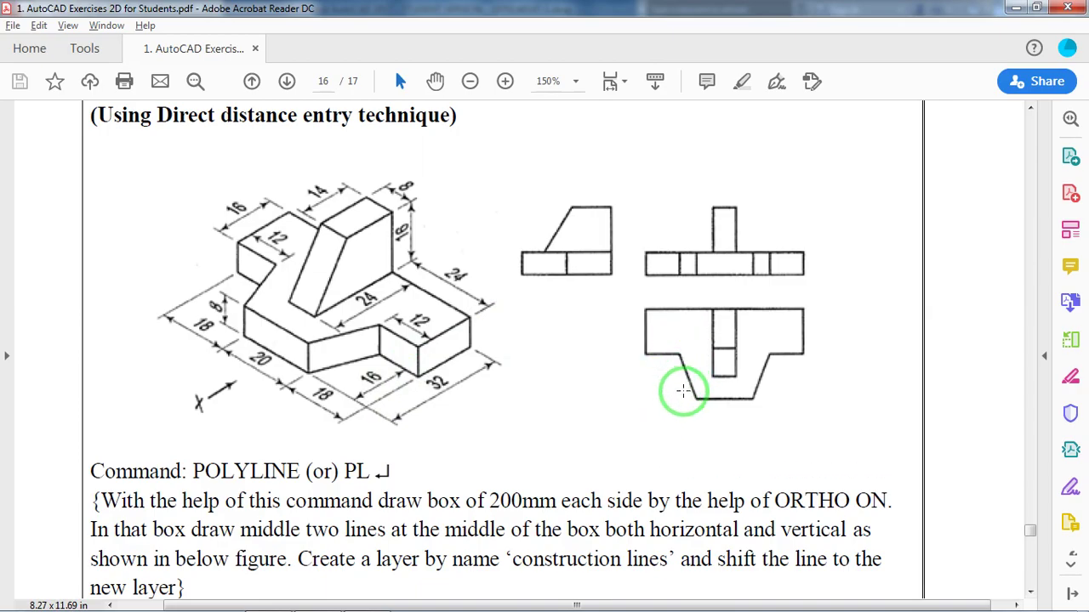
key("alt+Tab")
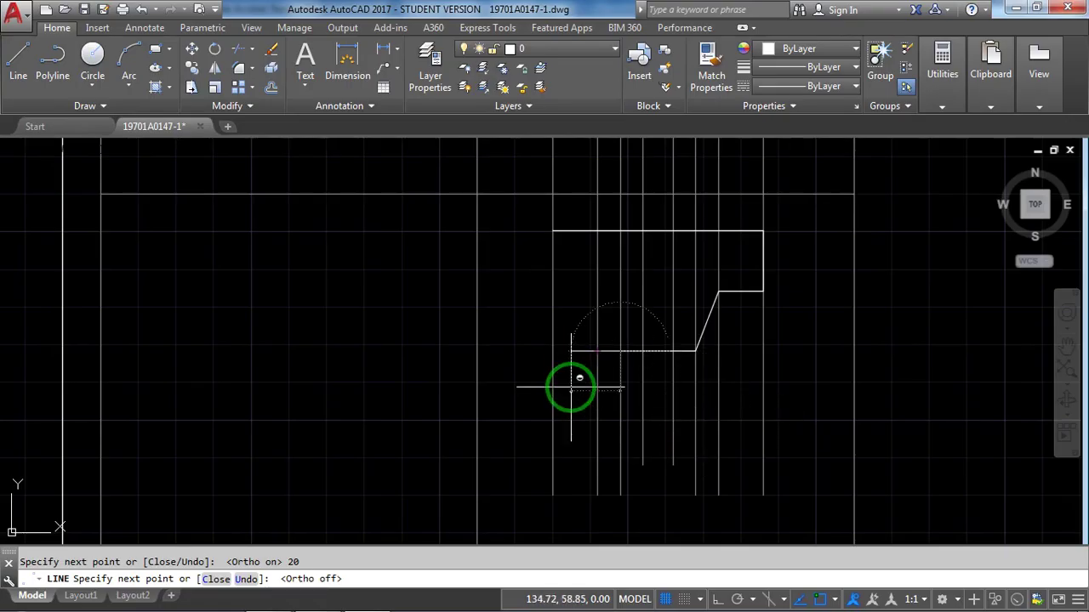
type("@-6")
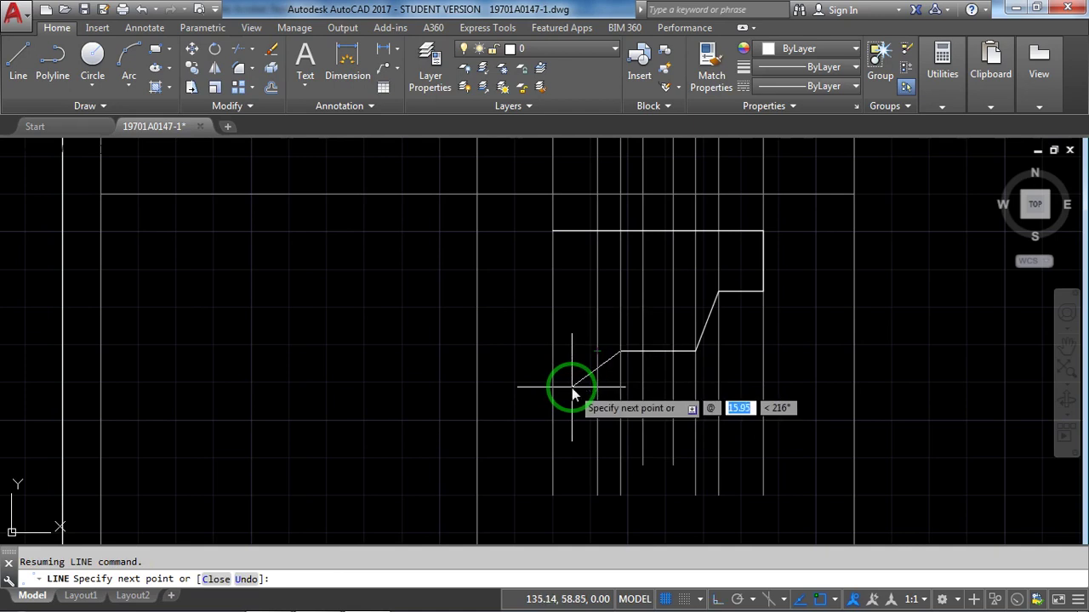
key("Tab")
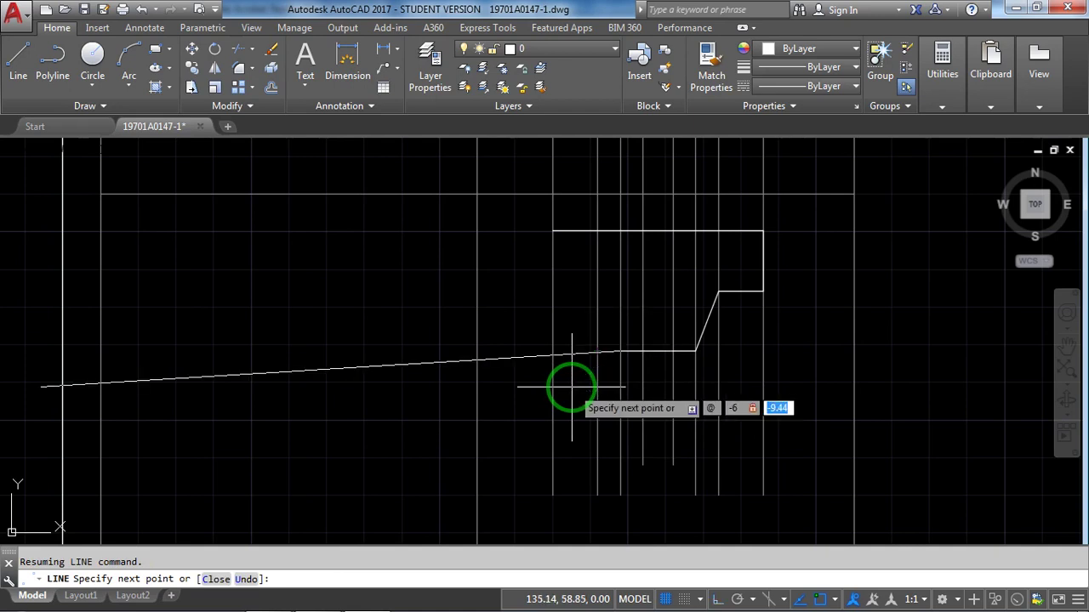
type("16")
key("Return")
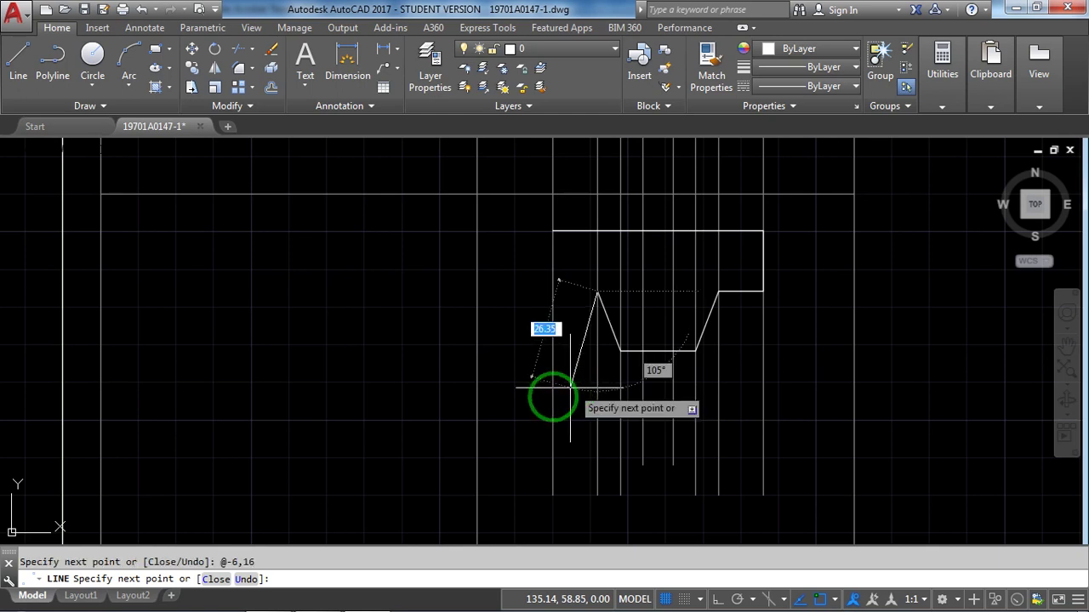
Consult the exercise PDF and draw a 12 mm horizontal edge leftward from the slanted edge's upper end with Ortho on
scroll(609, 339, "up", 2)
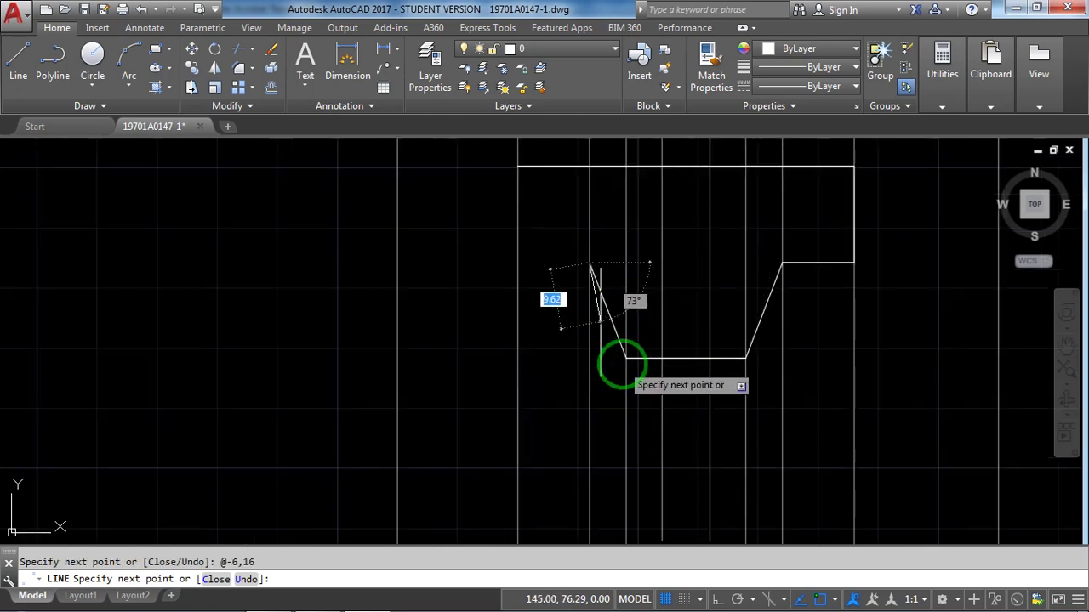
key("alt+Tab")
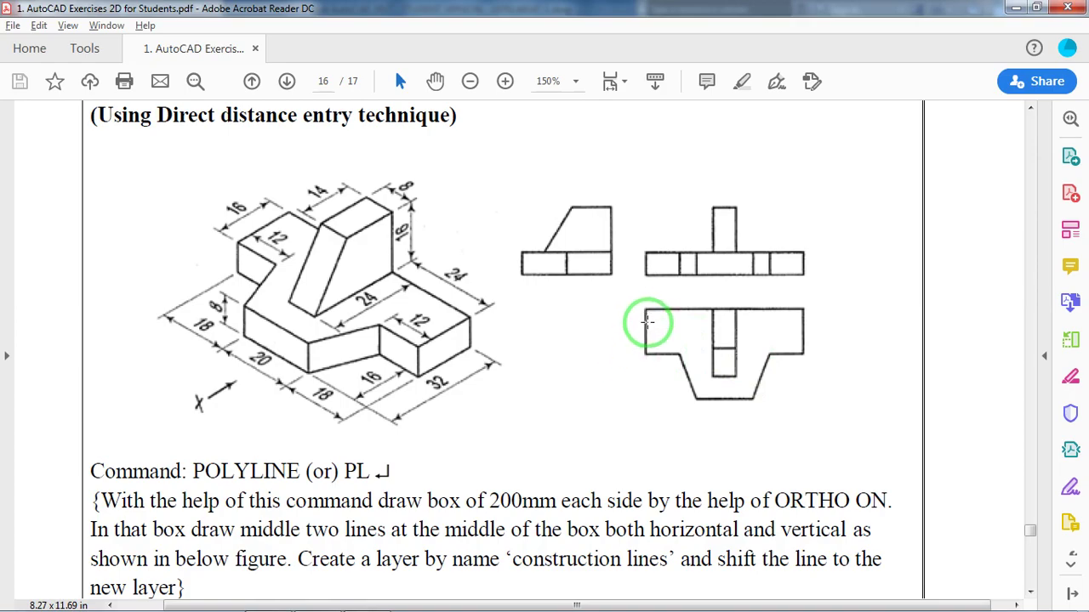
key("alt+Tab")
left_click(717, 601)
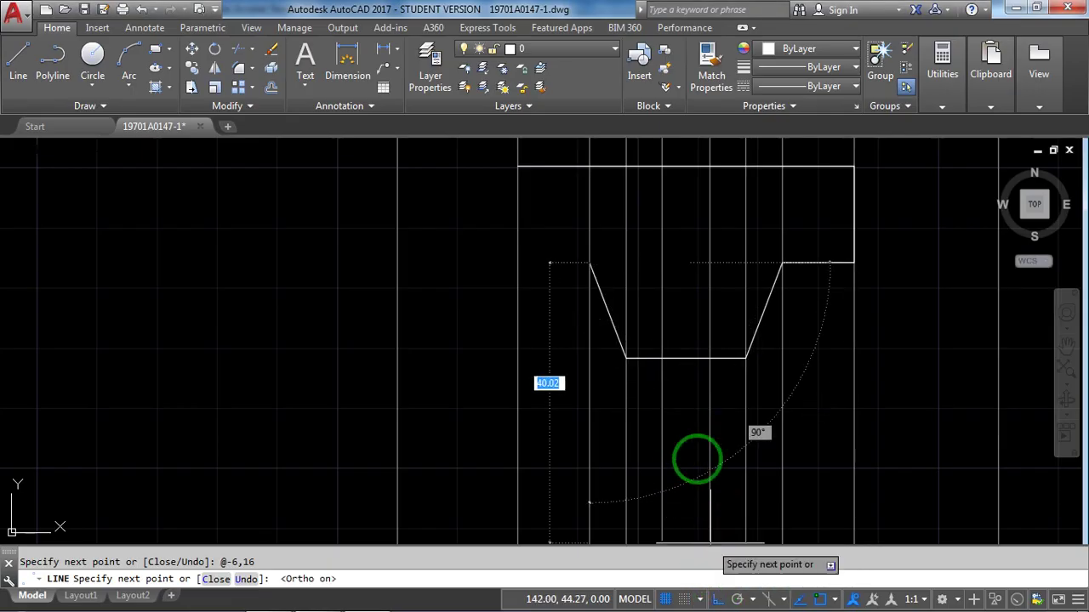
key("alt+Tab")
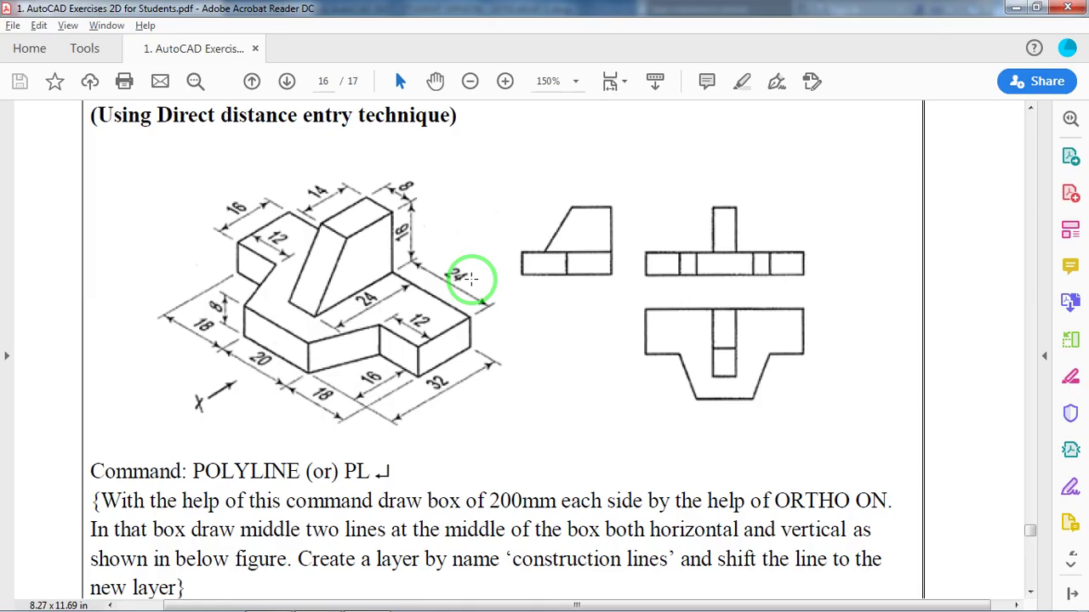
key("alt+Tab")
type("1")
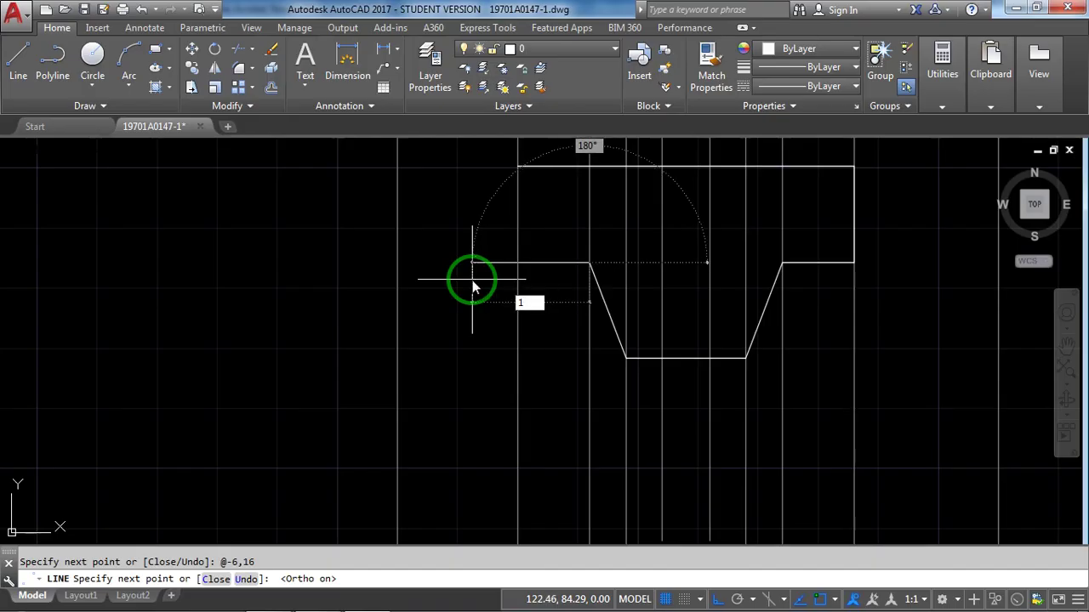
type("2")
key("Return")
Check the exercise PDF, close the top view outline with a 16 mm vertical edge upward, and end the line
scroll(498, 294, "down", 1)
key("alt+Tab")
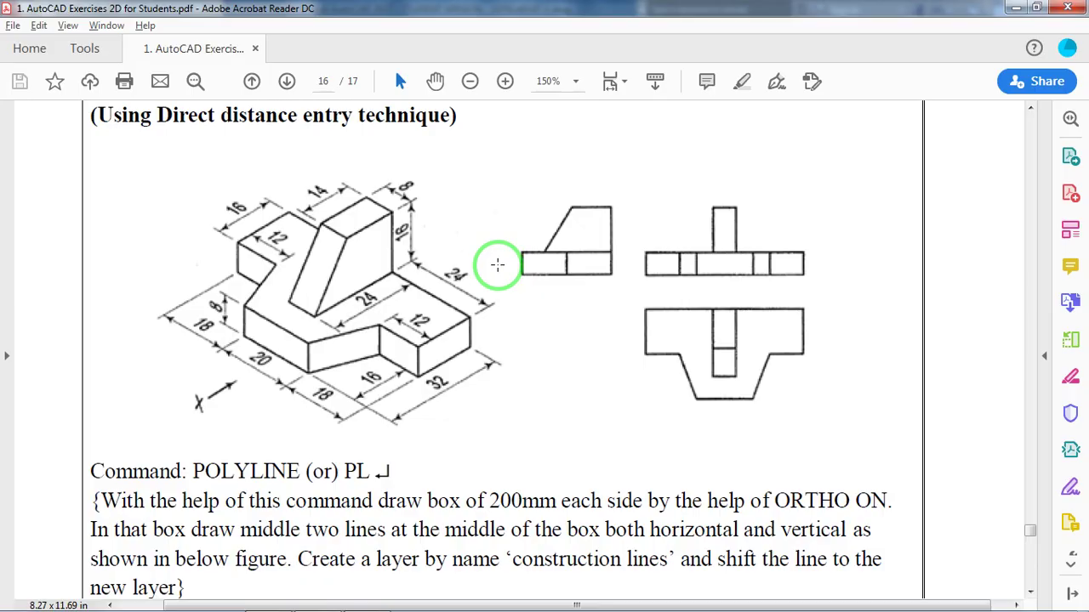
key("alt+Tab")
type("16")
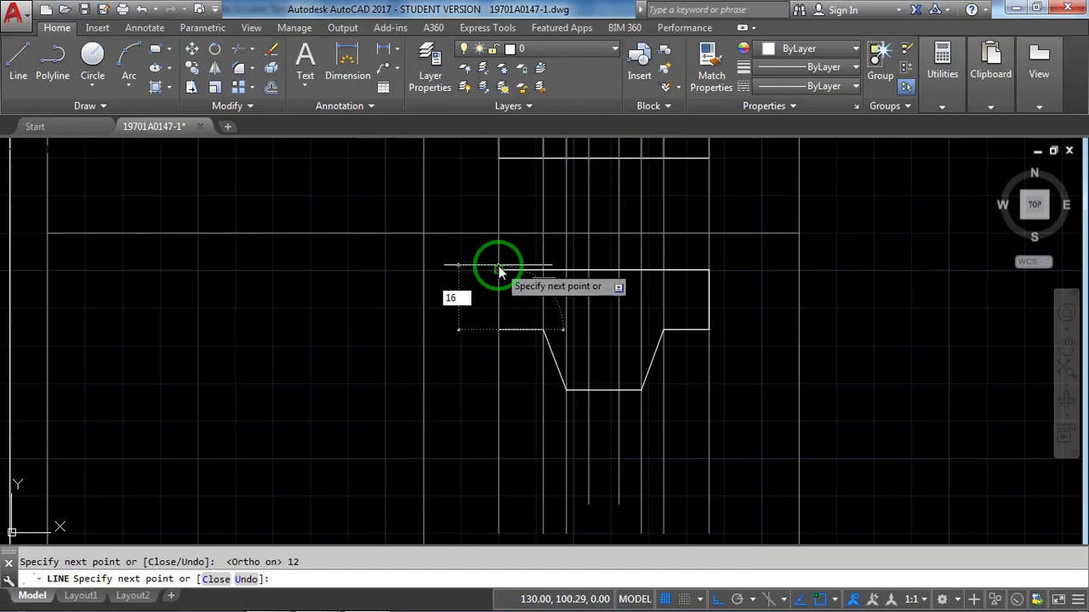
key("Return")
key("Escape")
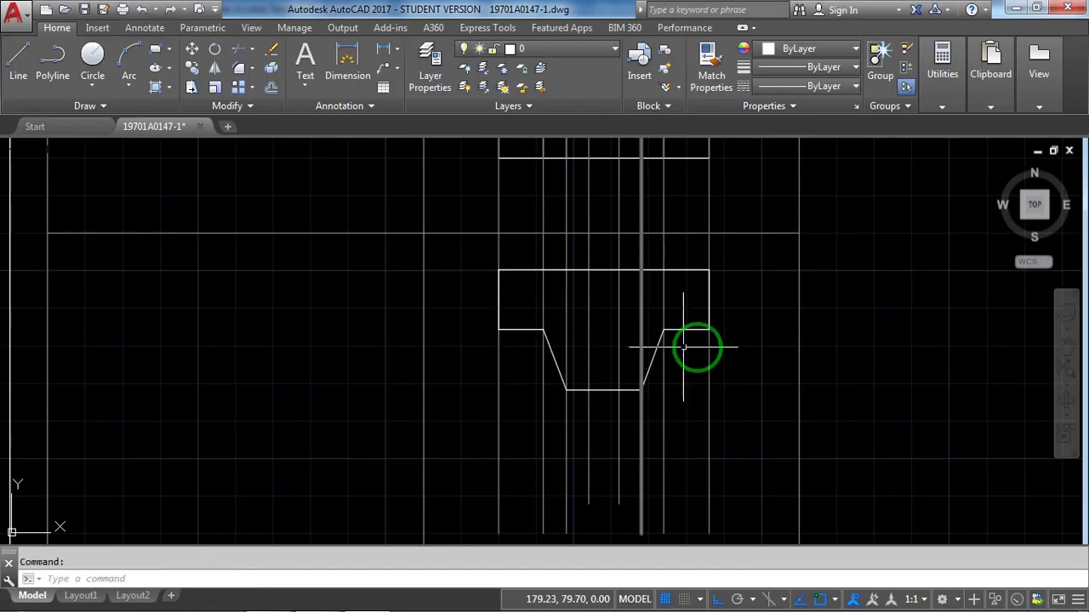
Consult the exercise PDF and draw the rib's 24 mm side line downward from where its right-hand projection line meets the top view's upper edge
key("alt+Tab")
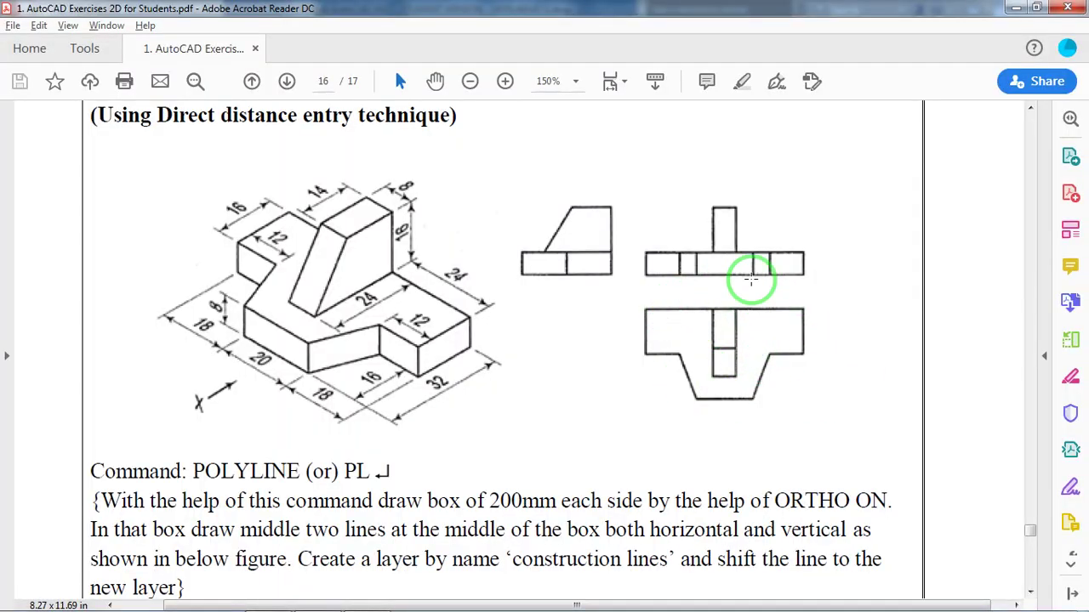
key("alt+Tab")
scroll(729, 284, "down", 3)
key("alt+Tab")
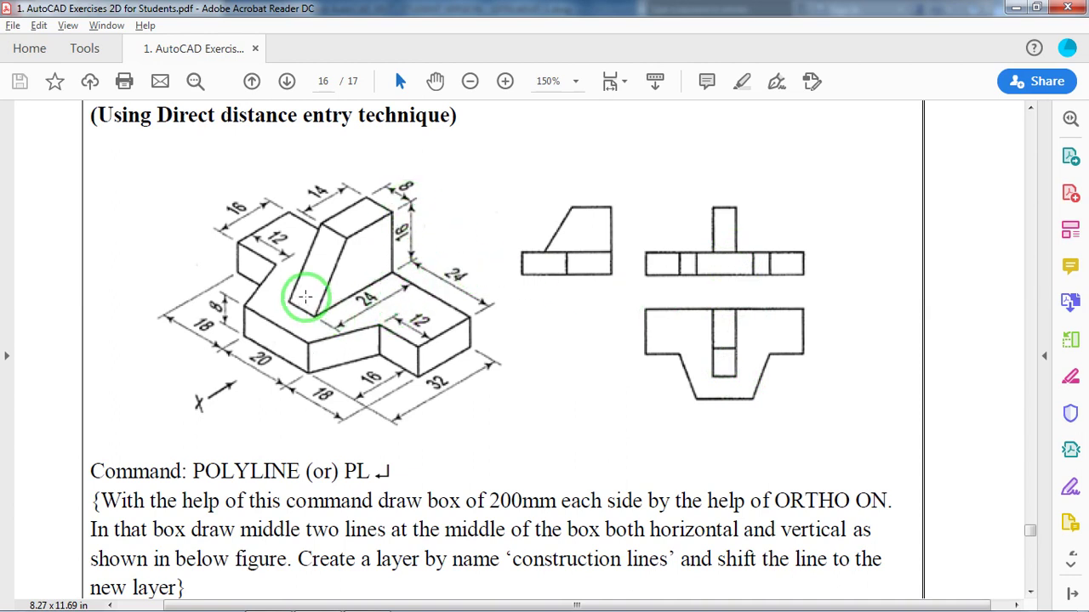
key("alt+Tab")
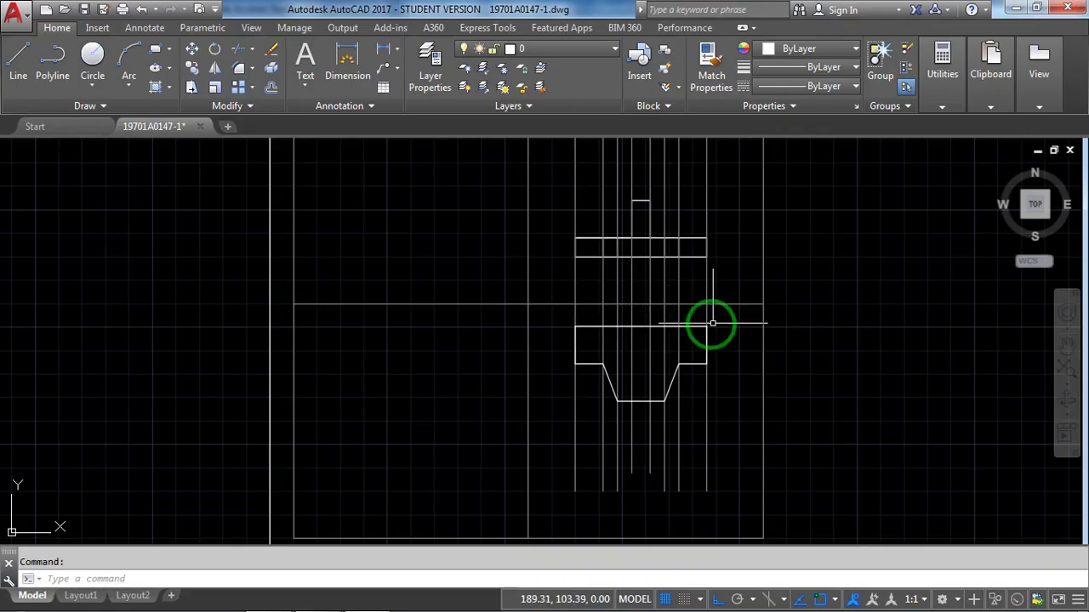
type("l")
key("Return")
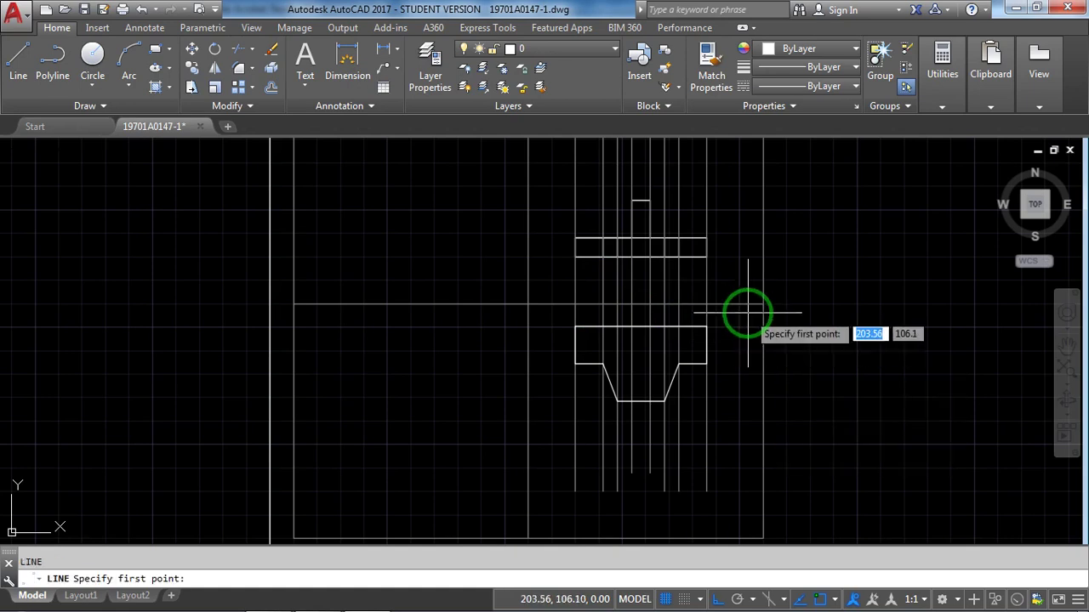
scroll(718, 304, "up", 2)
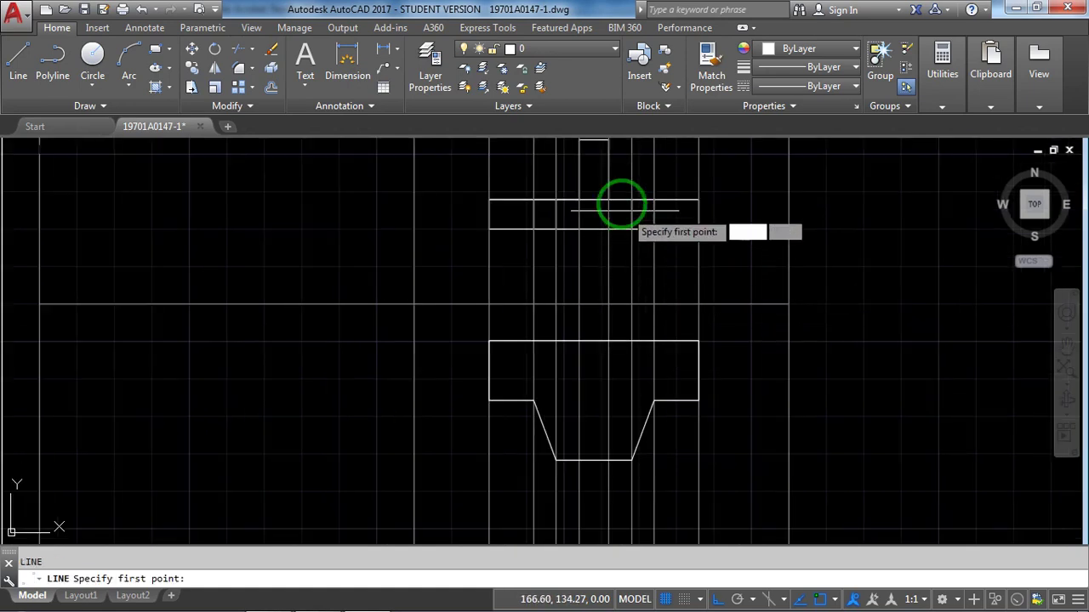
left_click(605, 232)
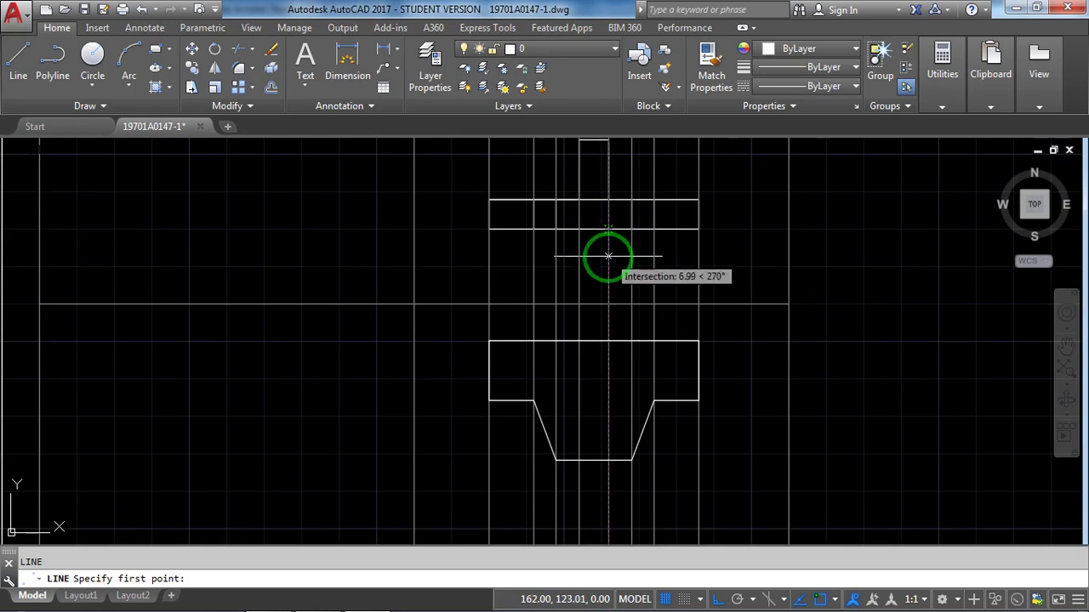
left_click(608, 341)
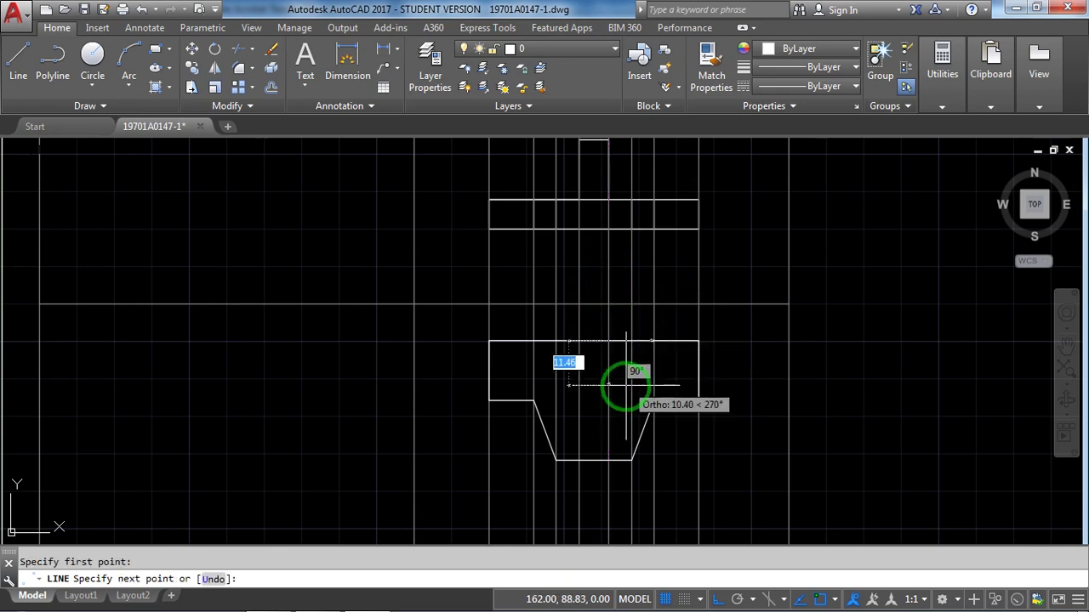
key("alt+Tab")
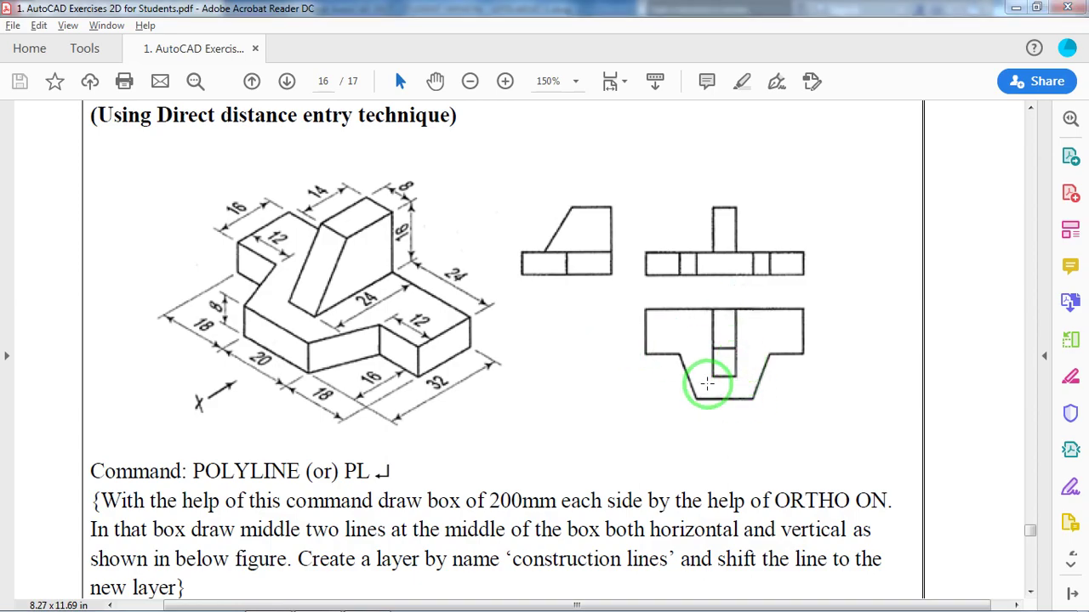
key("alt+Tab")
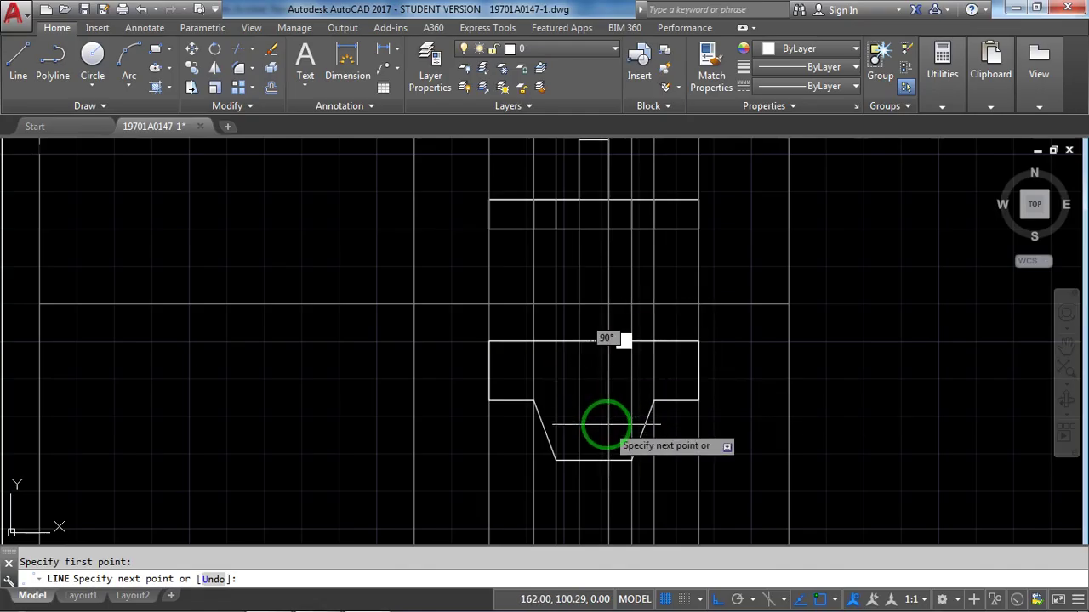
type("24")
key("Return")
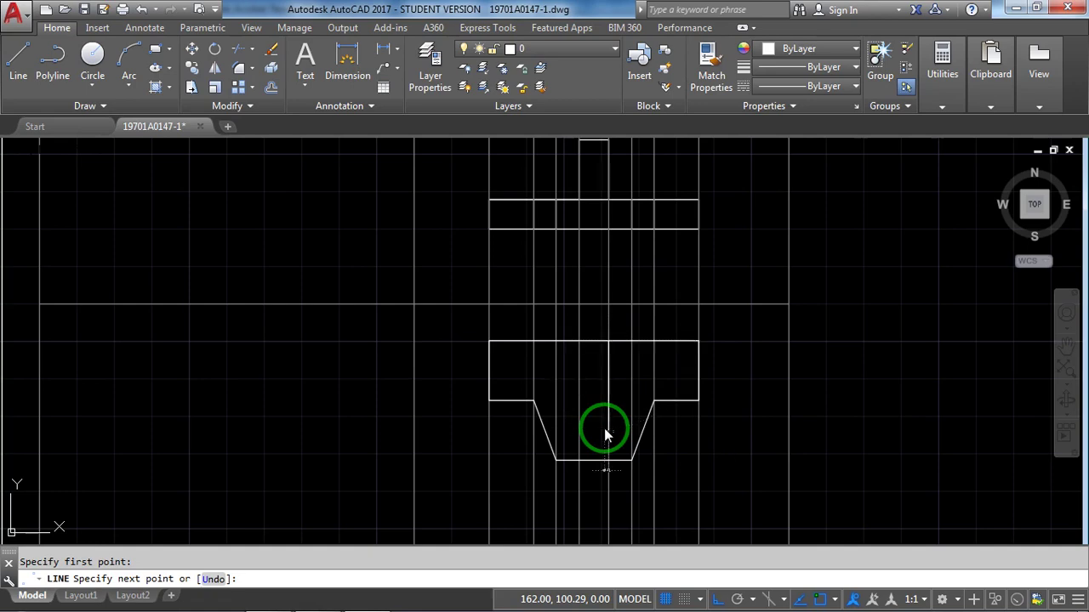
Check the exercise PDF and continue the rib outline with an 8 mm horizontal line leftward
key("alt+Tab")
key("alt+Tab")
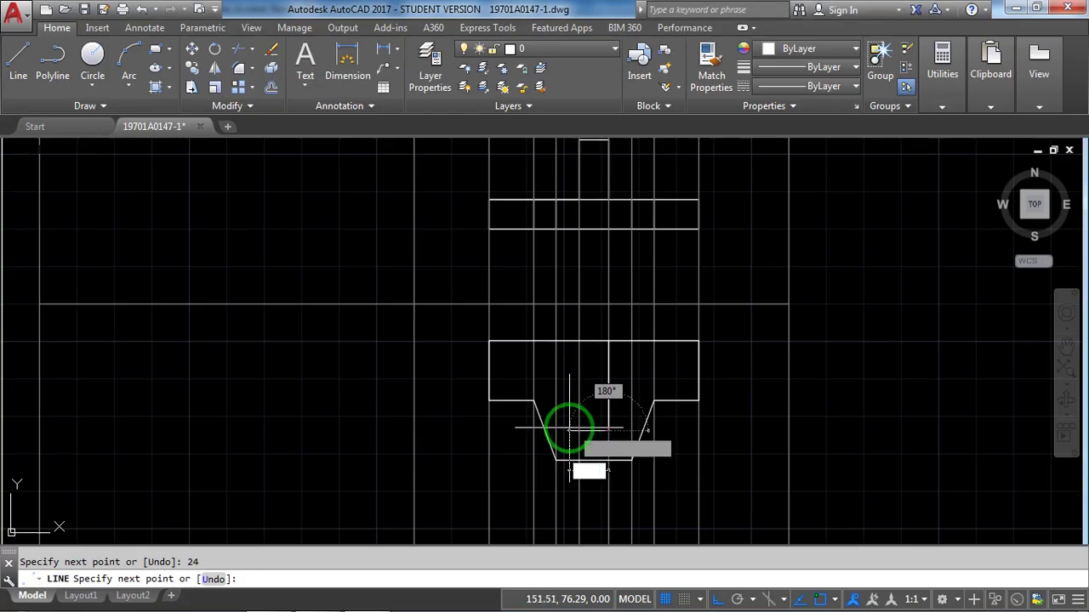
type("8")
key("Return")
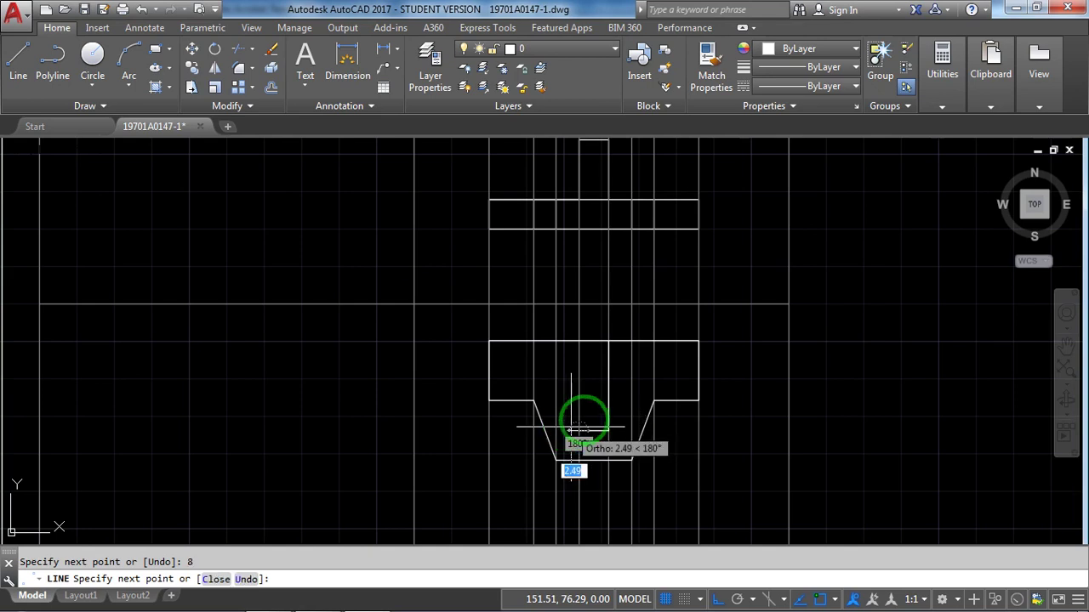
Finish the top view's rib outline with a 24 mm vertical line upward and end the line
type("24")
key("Return")
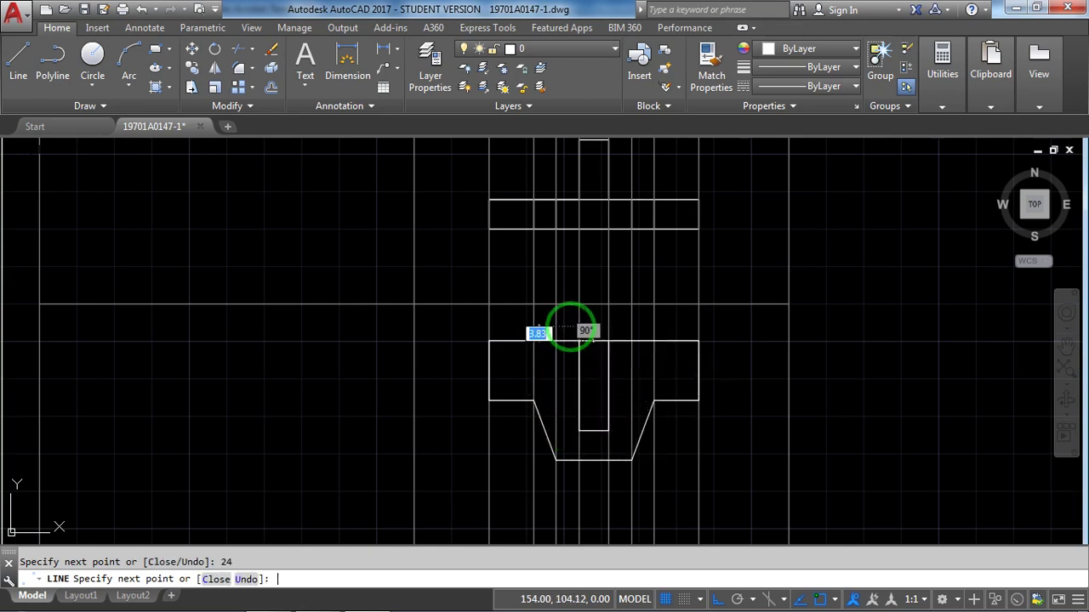
key("Return")
Check the rib dimensions in the exercise PDF and offset the rib's lower edge in the top view 10 mm upward
key("alt+Tab")
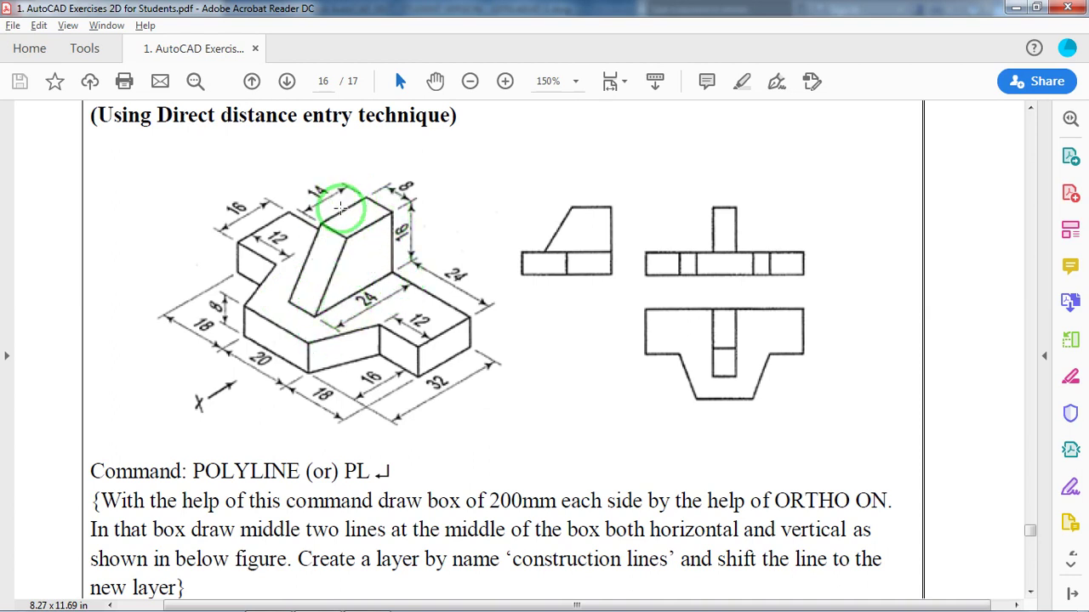
key("alt+Tab")
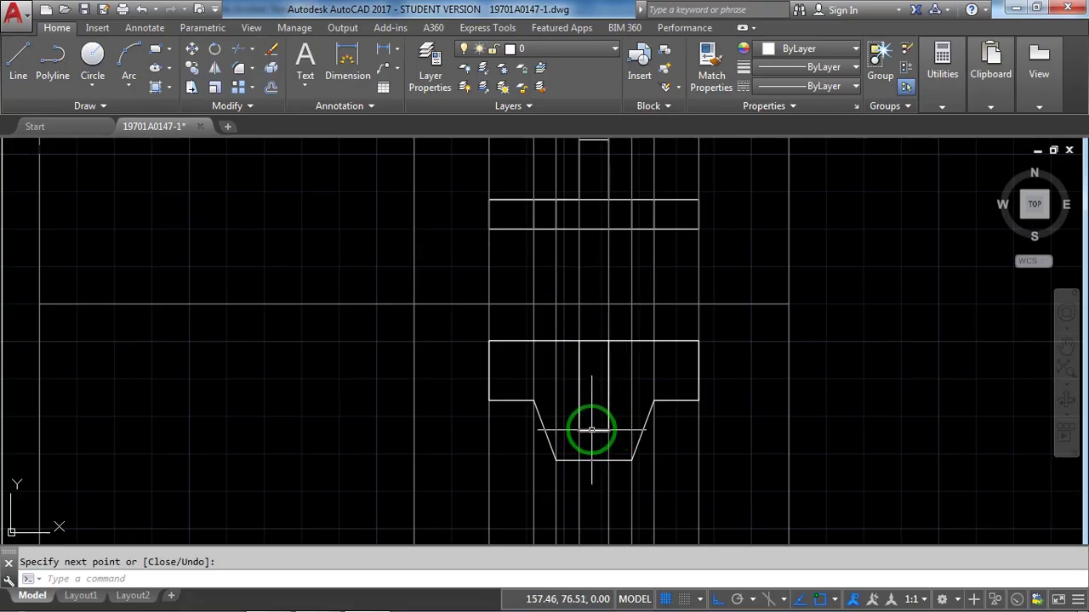
left_click(593, 431)
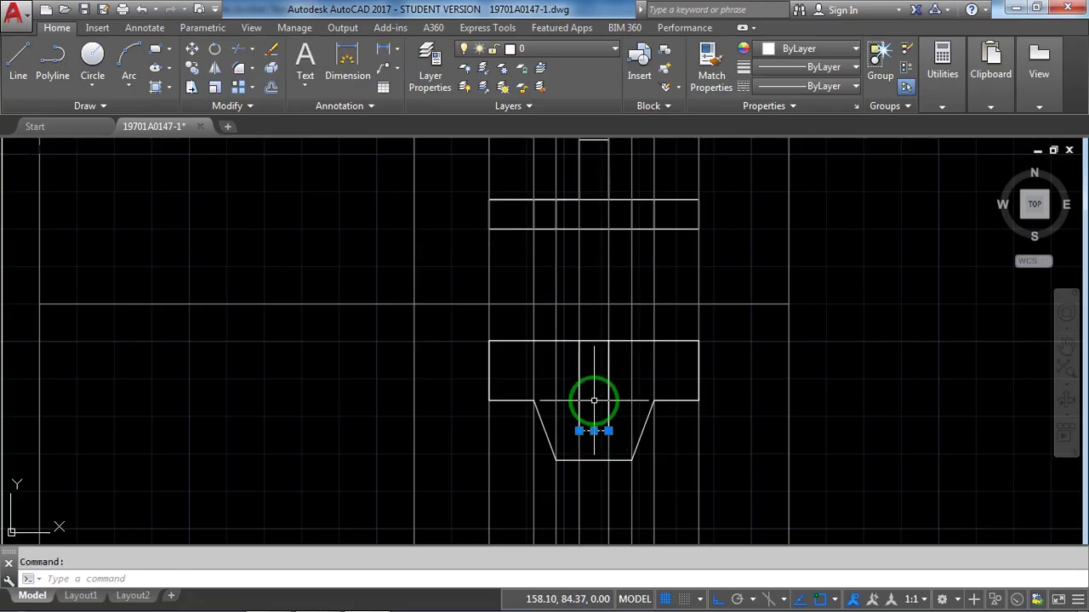
key("Escape")
type("o")
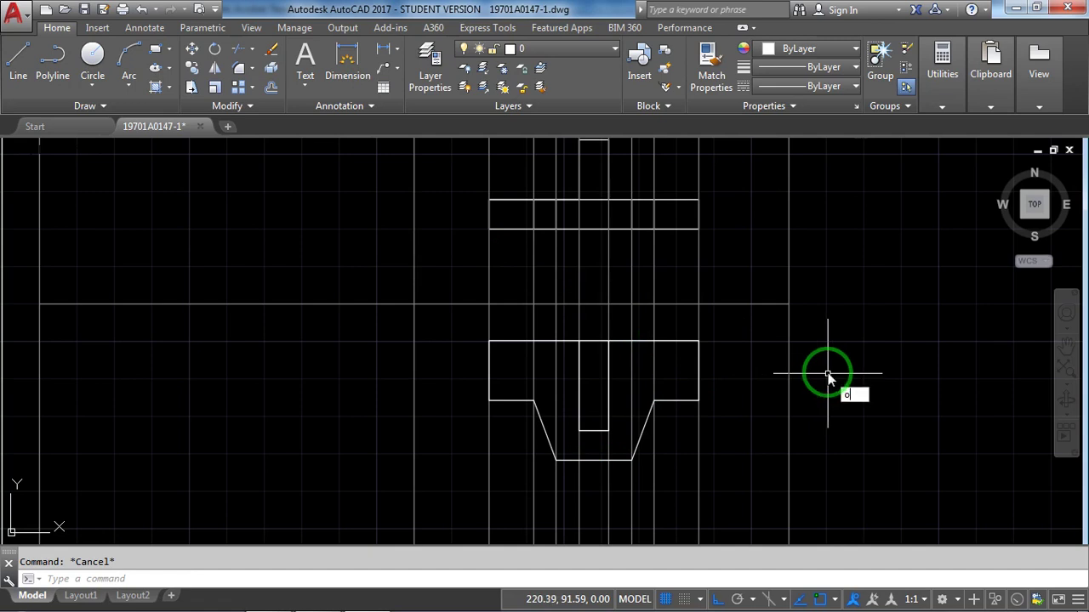
key("Return")
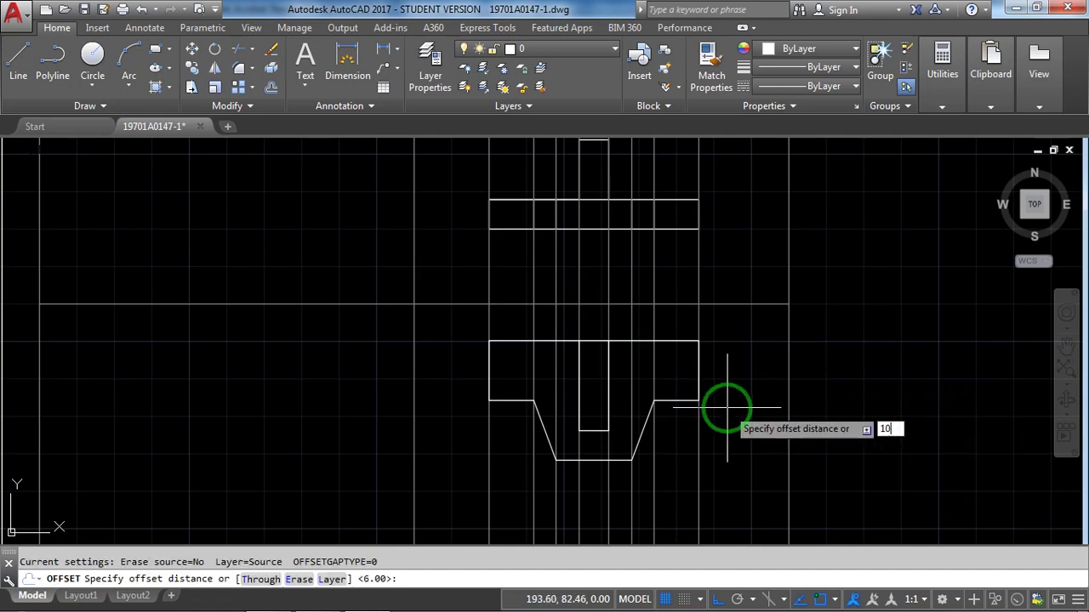
key("Return")
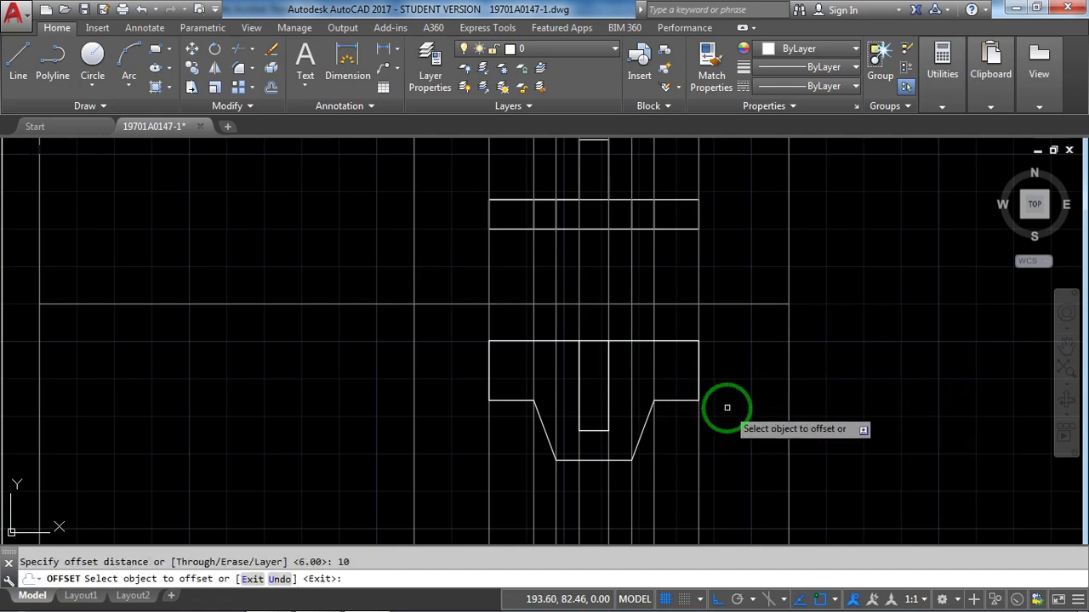
left_click(593, 432)
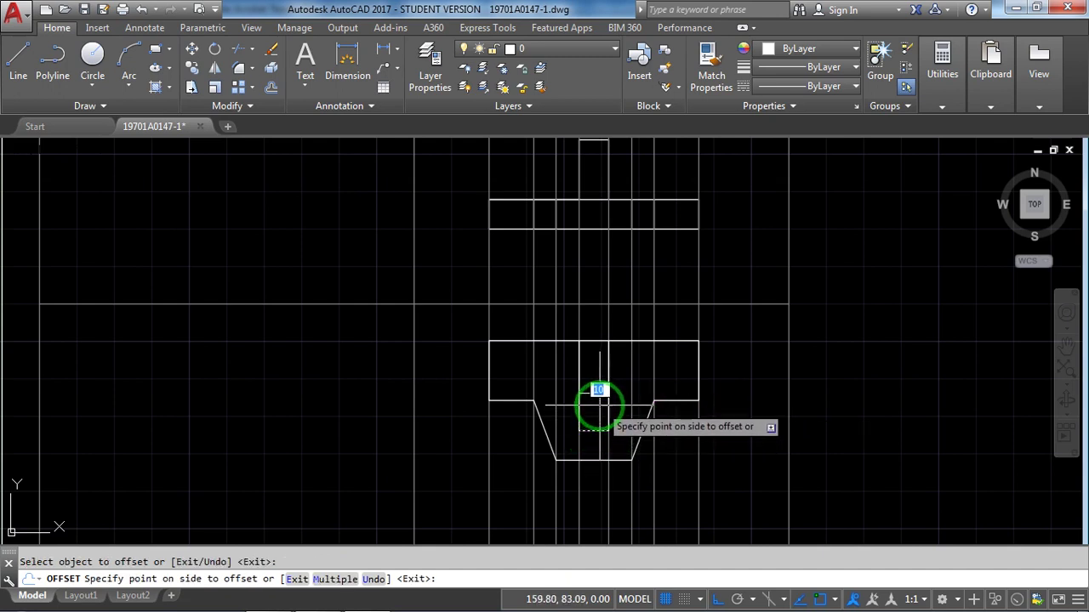
left_click(599, 404)
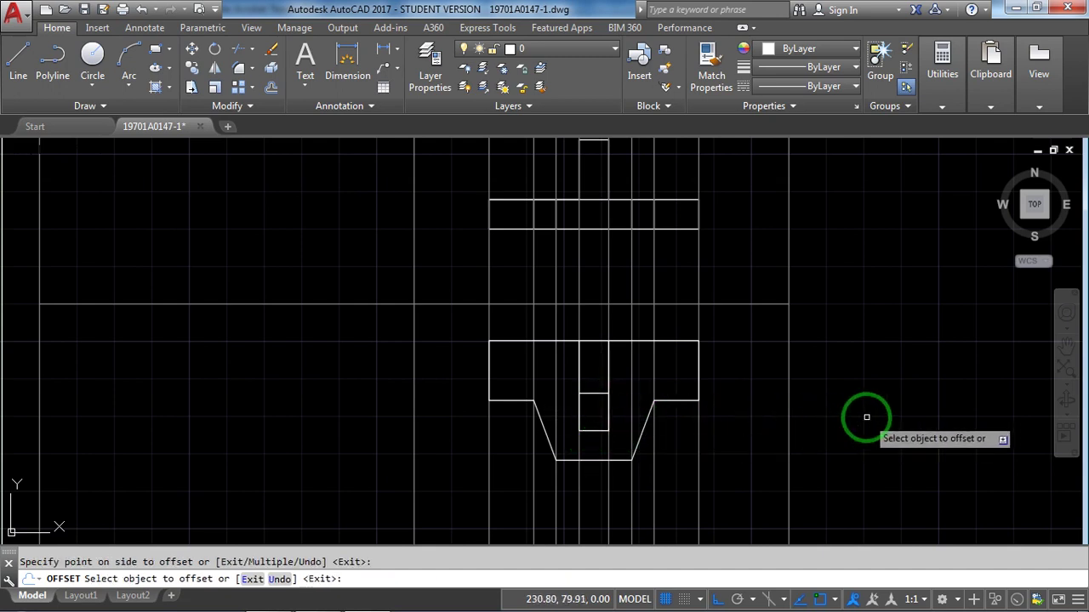
key("Return")
Erase all the vertical projection lines running through the front and top views
scroll(866, 417, "down", 2)
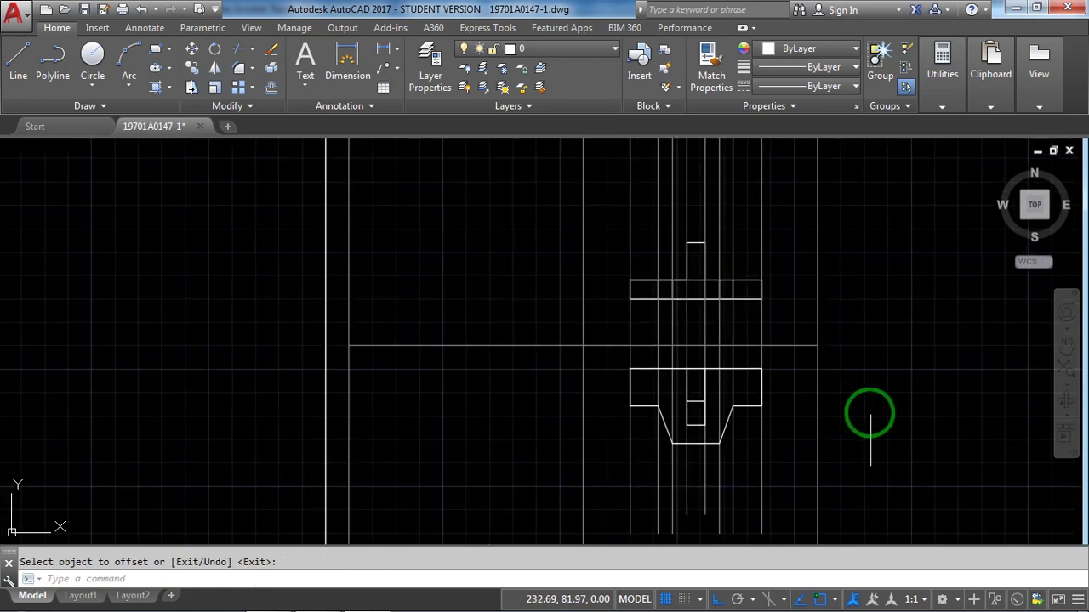
scroll(766, 323, "down", 1)
scroll(700, 389, "down", 1)
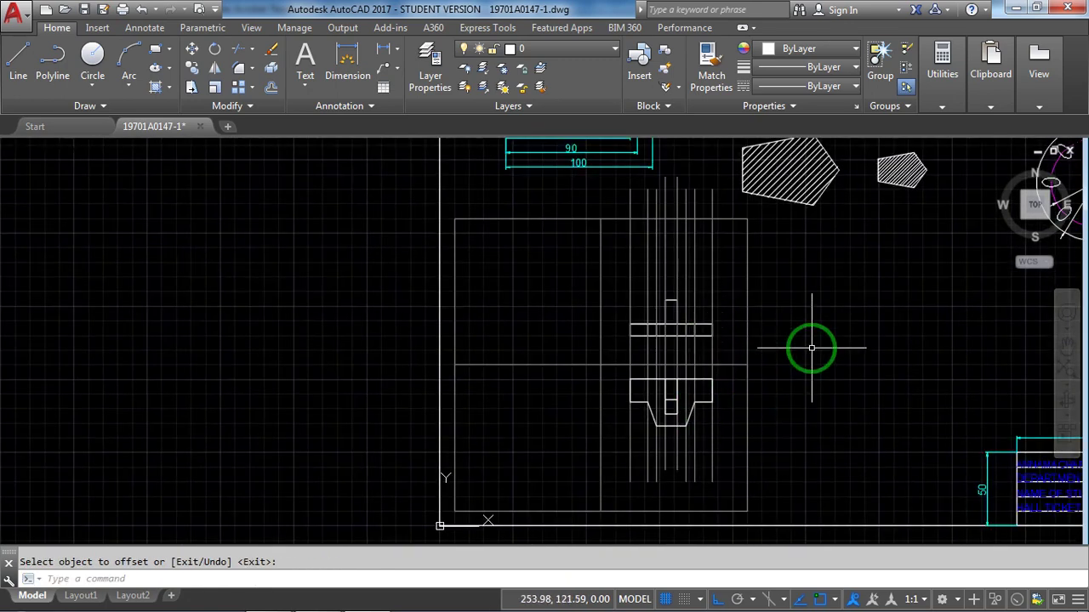
scroll(812, 347, "up", 2)
middle_click_drag(809, 341, 809, 377)
scroll(625, 316, "up", 2)
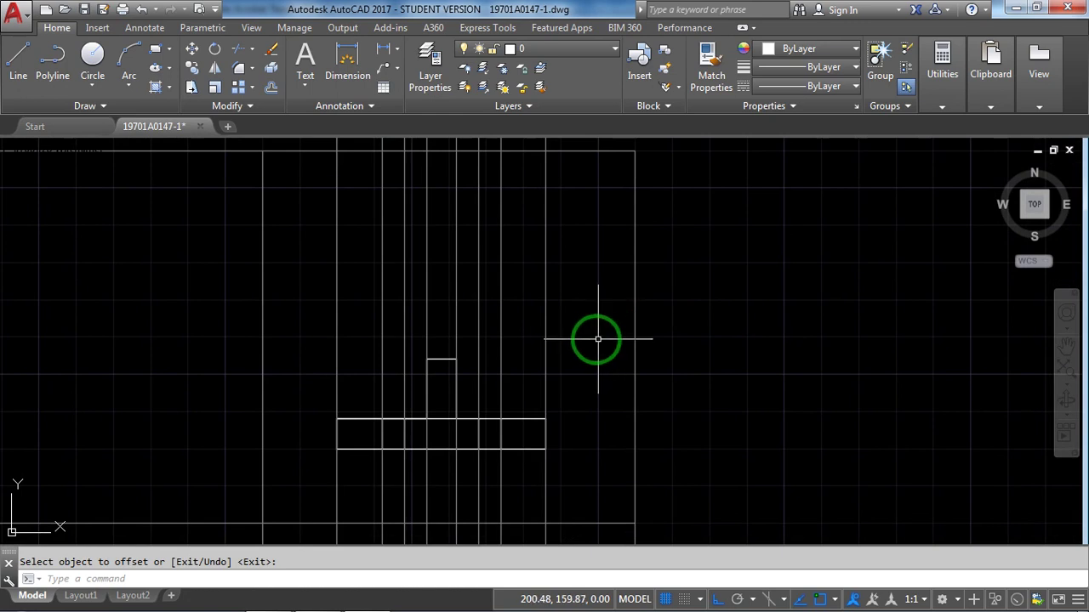
scroll(599, 339, "down", 2)
left_click(486, 272)
scroll(476, 269, "up", 1)
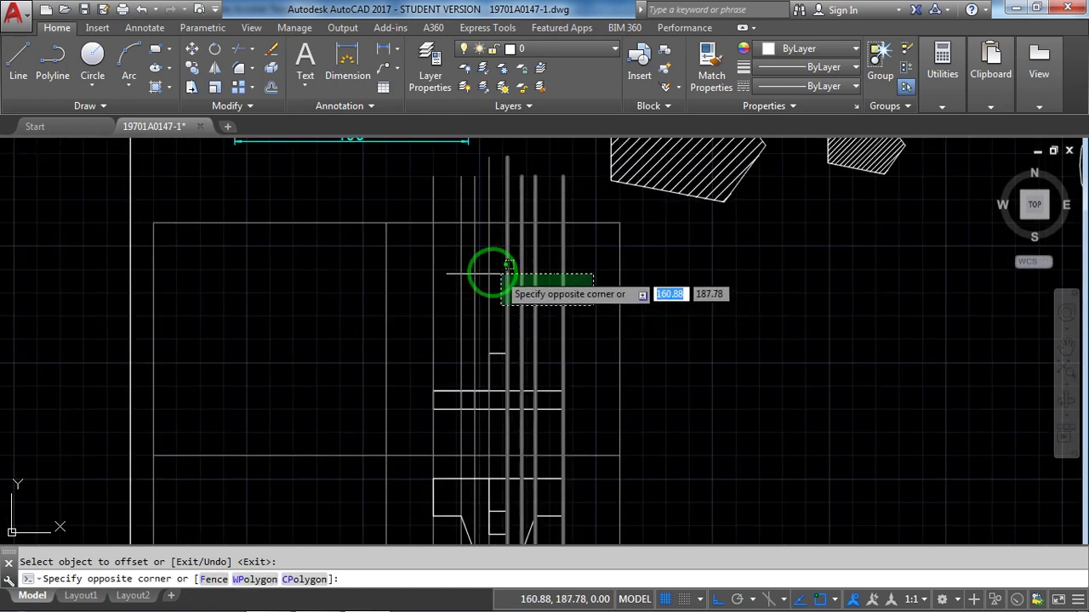
left_click(432, 256)
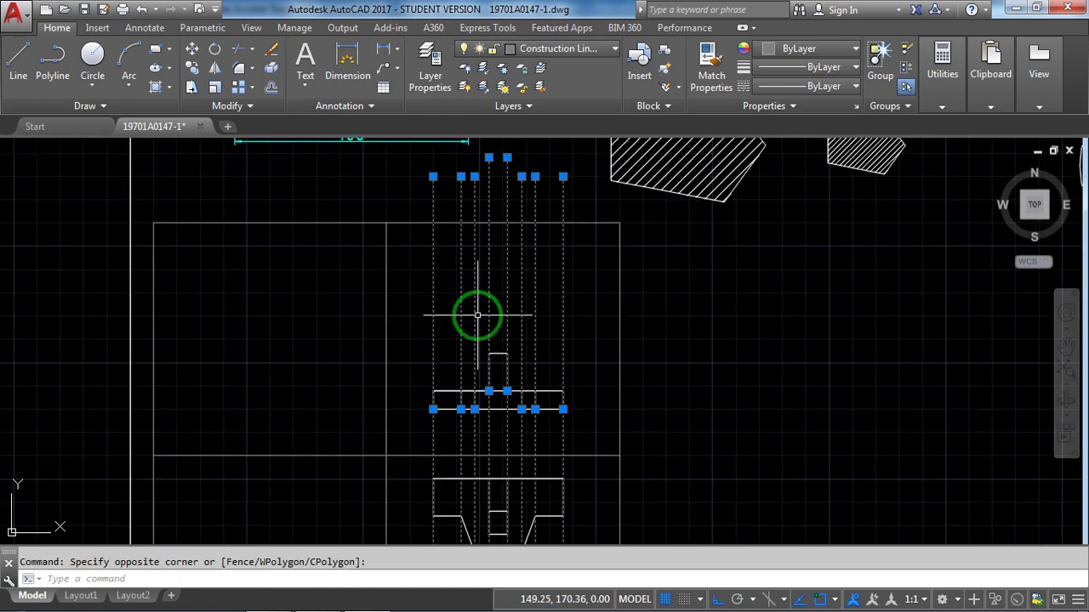
key("Delete")
scroll(683, 462, "down", 2)
scroll(705, 338, "up", 3)
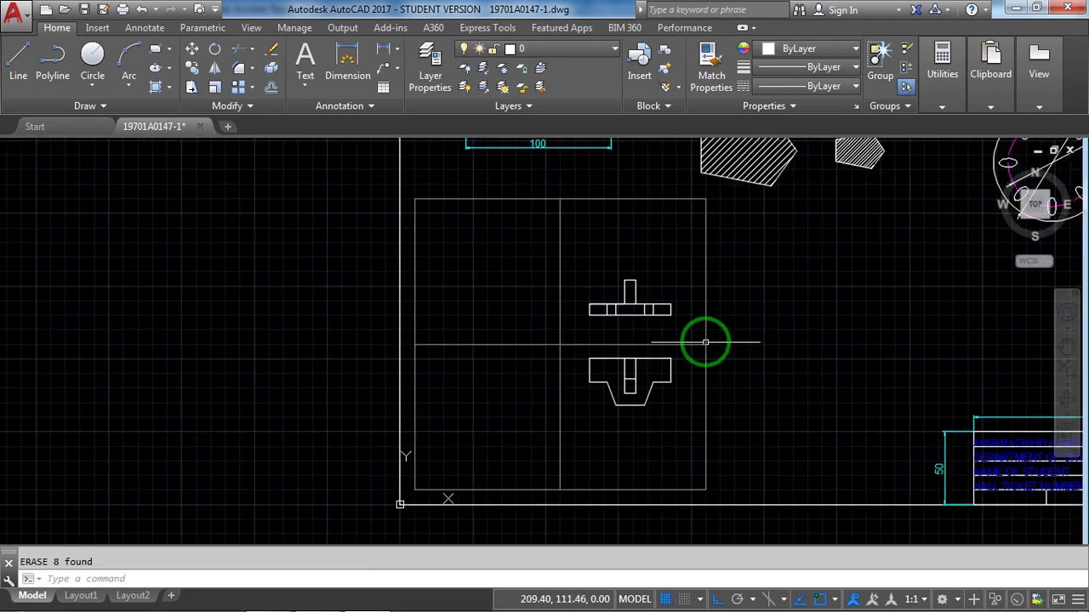
Consult the exercise PDF and copy the box's horizontal middle line to the front view's base bottom, base top and rib top as projection lines
scroll(699, 340, "down", 2)
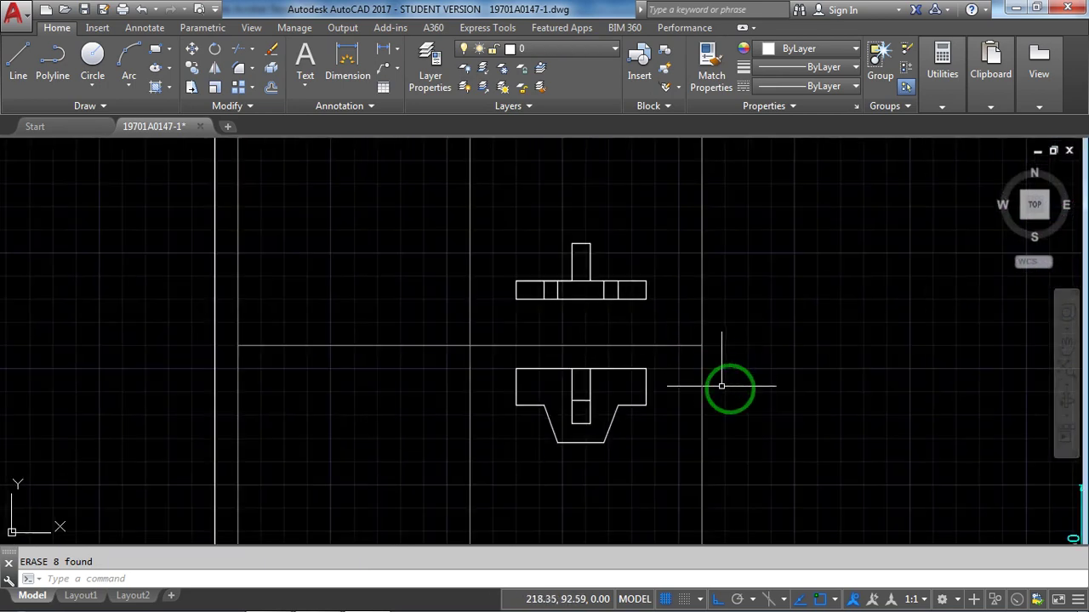
middle_click_drag(719, 382, 710, 357)
key("alt+Tab")
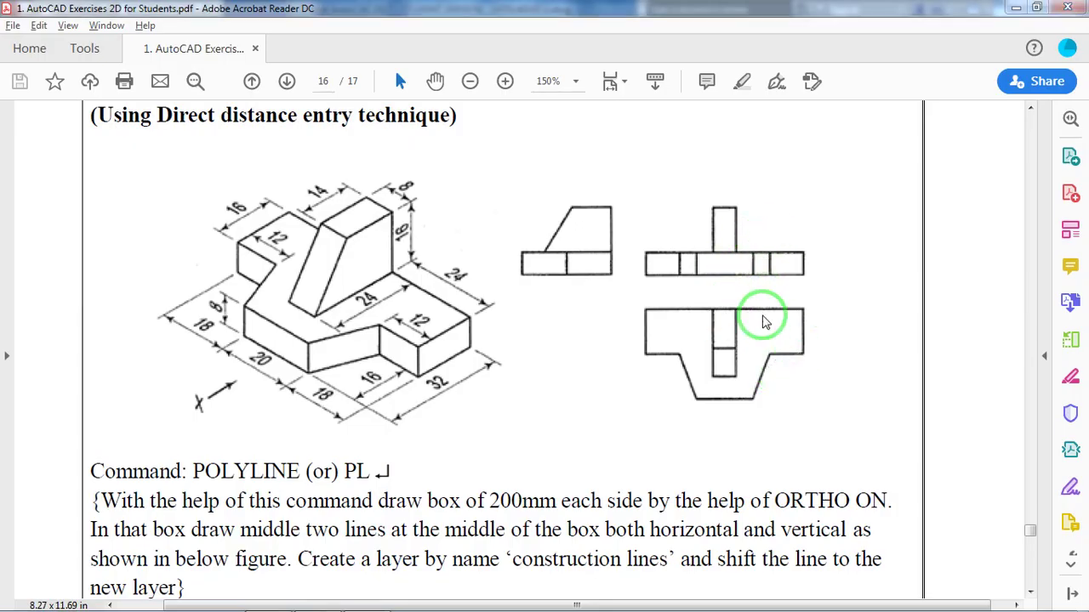
key("alt+Tab")
key("alt+Tab")
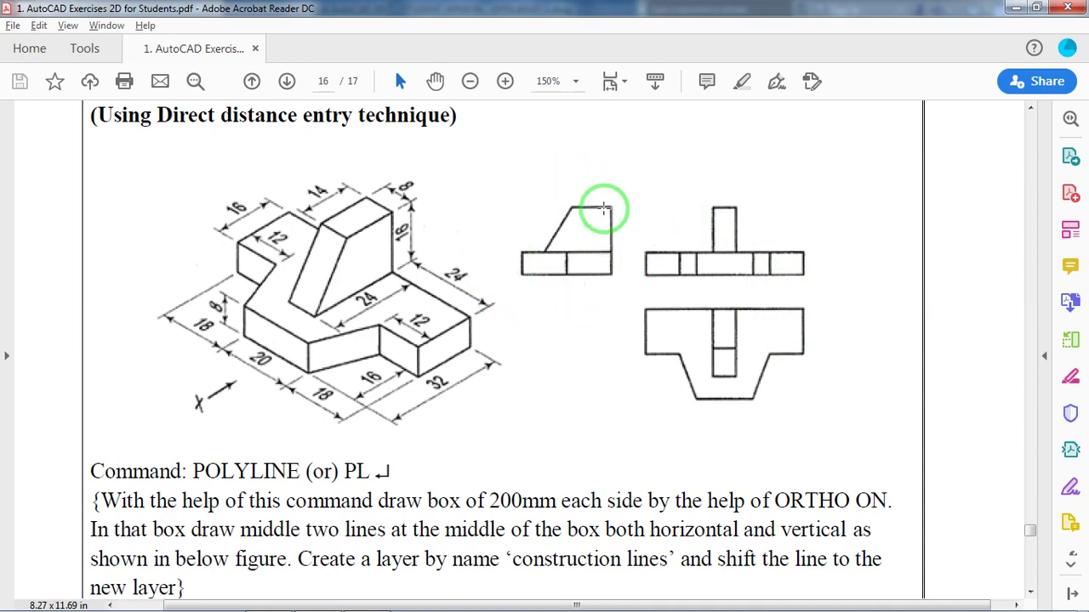
key("alt+Tab")
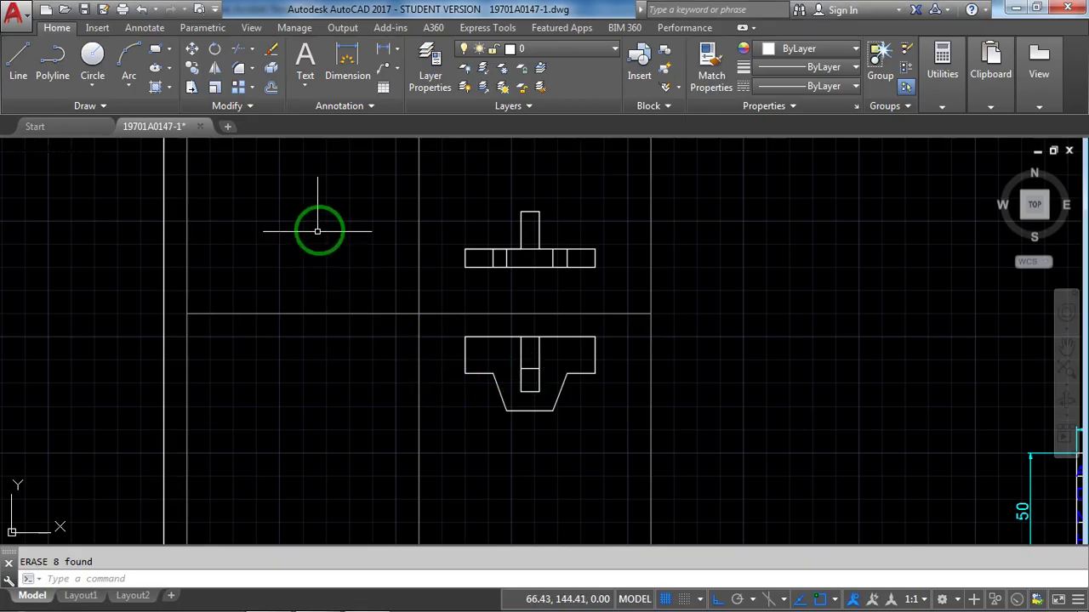
scroll(389, 398, "up", 3)
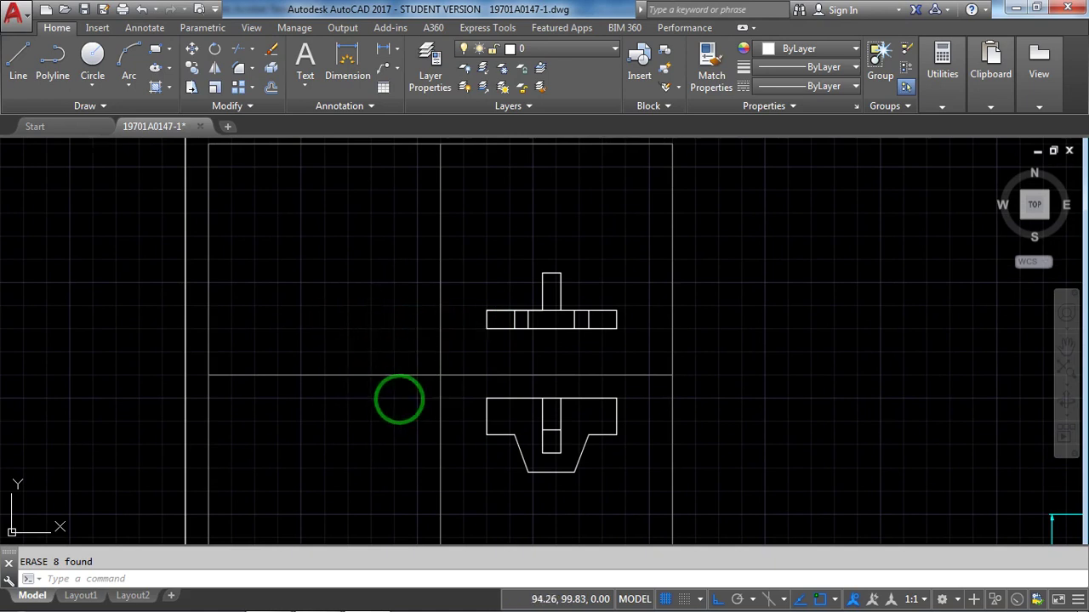
left_click(379, 387)
left_click(355, 331)
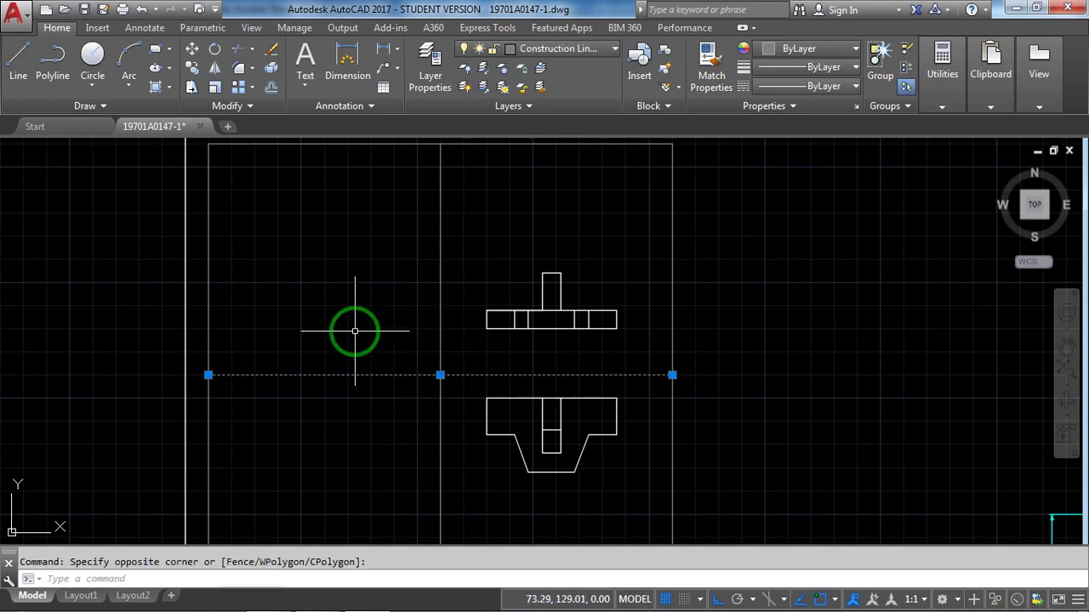
type("co")
key("Return")
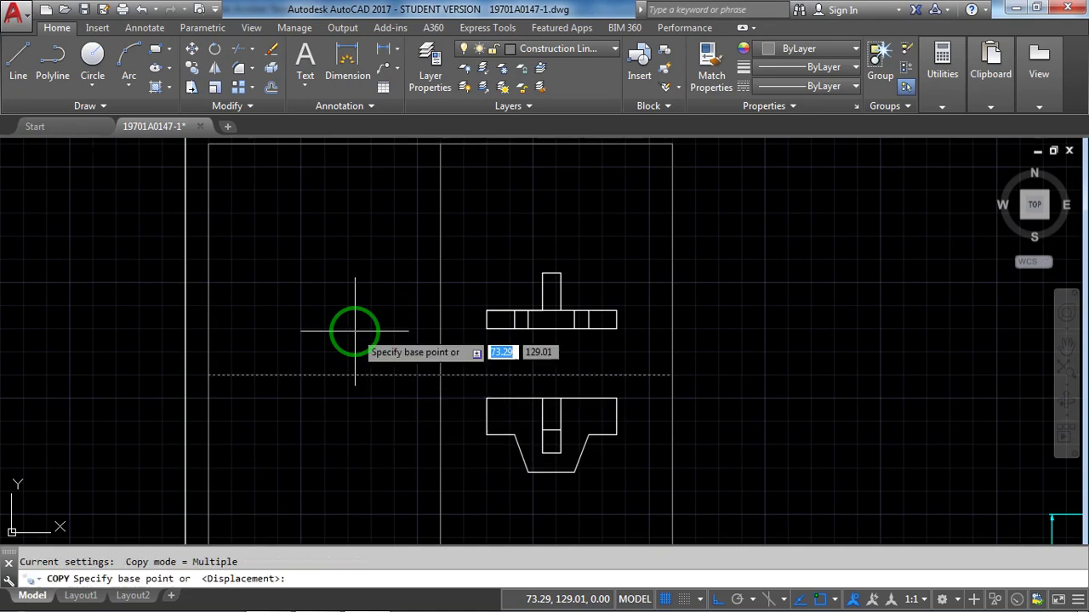
left_click(440, 375)
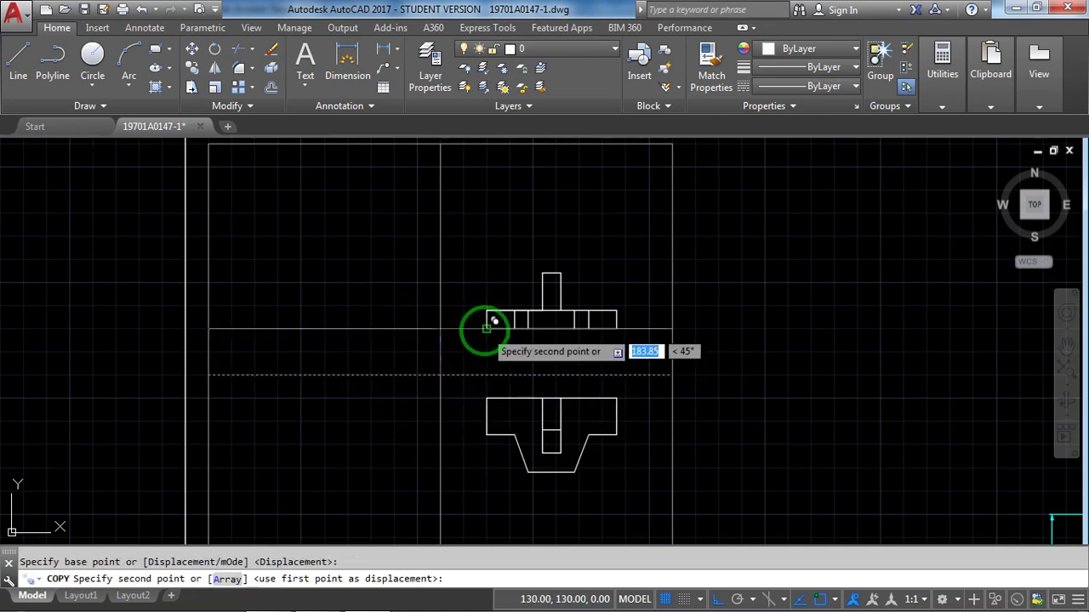
left_click(486, 329)
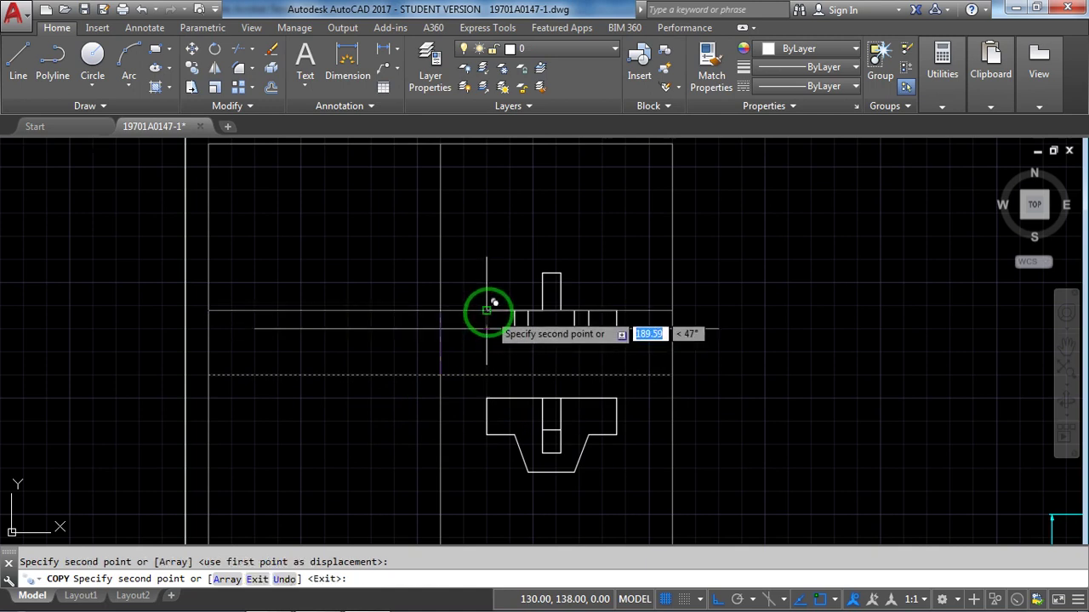
left_click(542, 274)
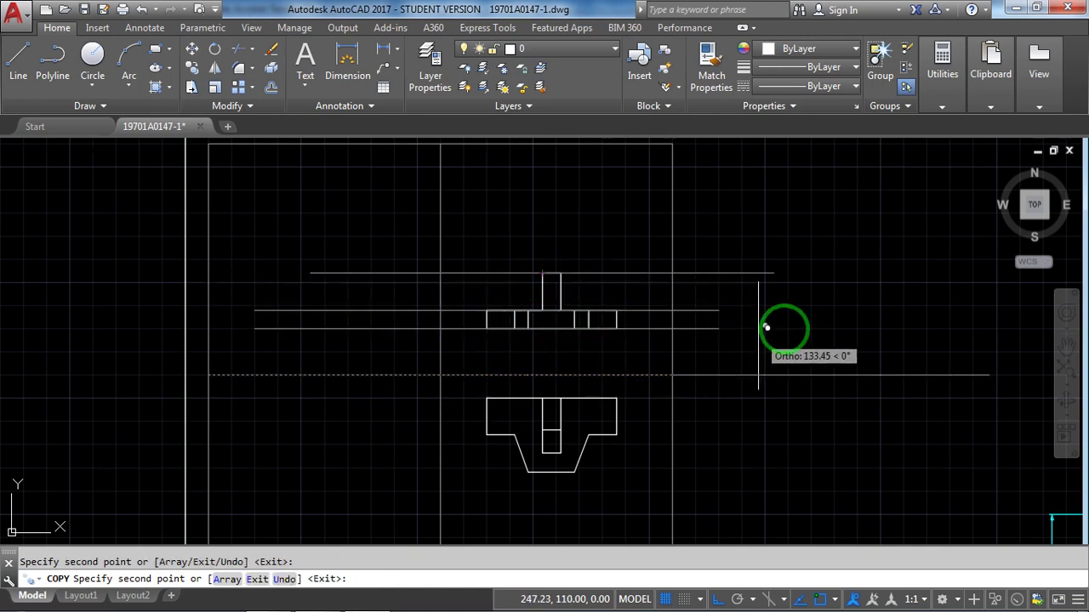
key("Return")
scroll(553, 333, "up", 2)
scroll(579, 348, "down", 2)
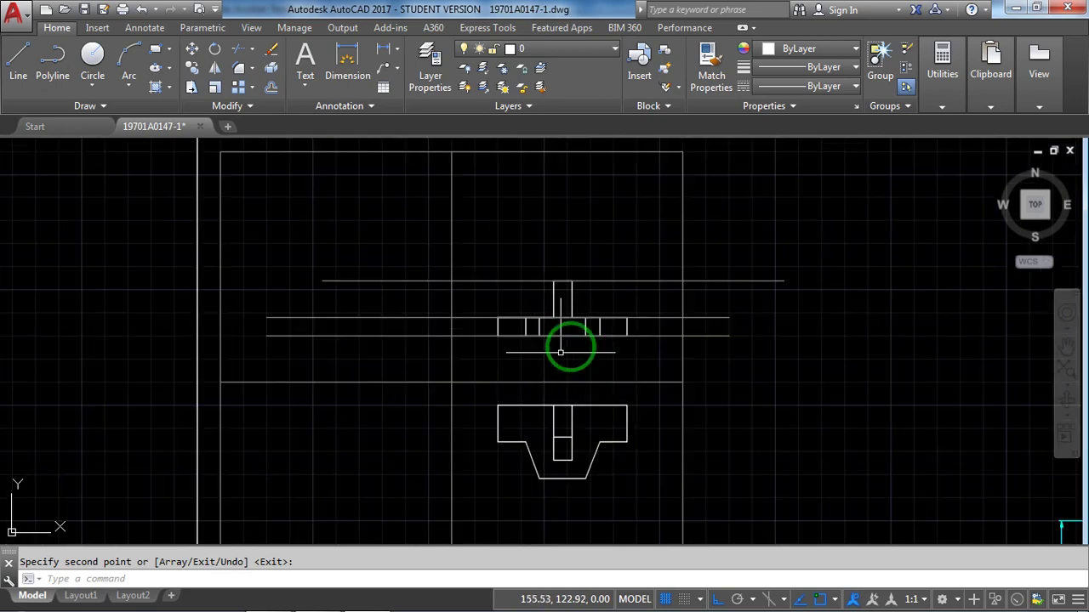
Consult the exercise PDF and draw the side view's 32 mm bottom edge leftward along the lowest projection line, starting just left of the vertical middle line
key("alt+Tab")
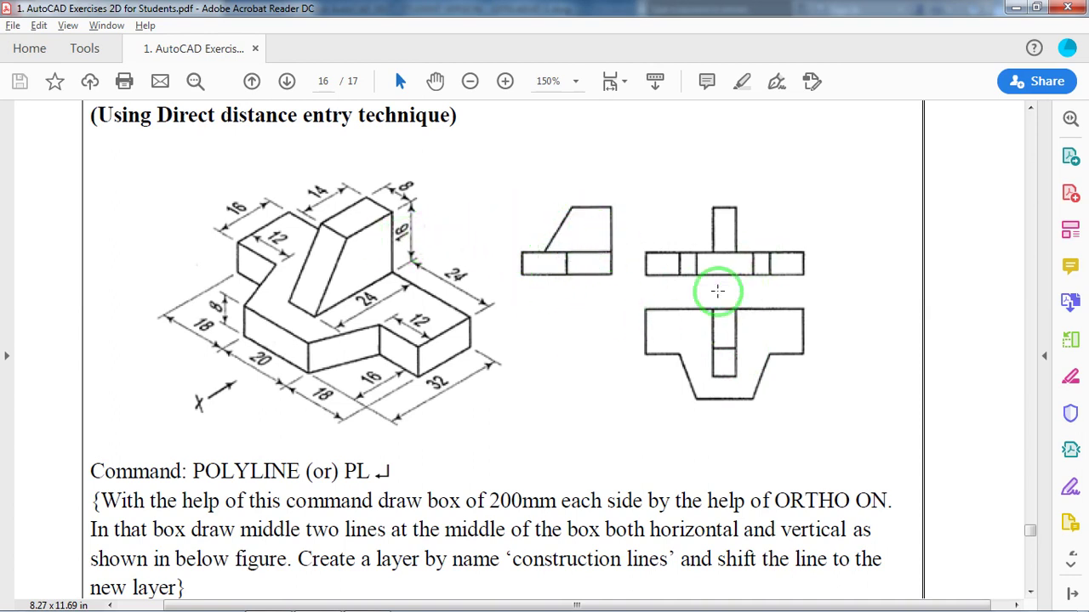
key("alt+Tab")
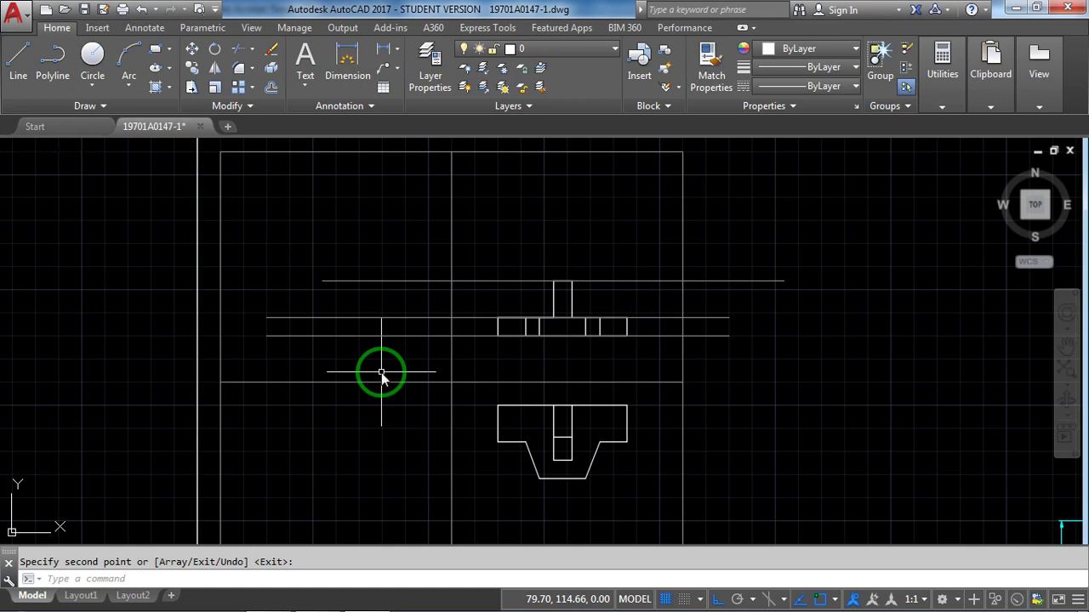
key("Escape")
type("l")
key("Return")
scroll(382, 371, "up", 2)
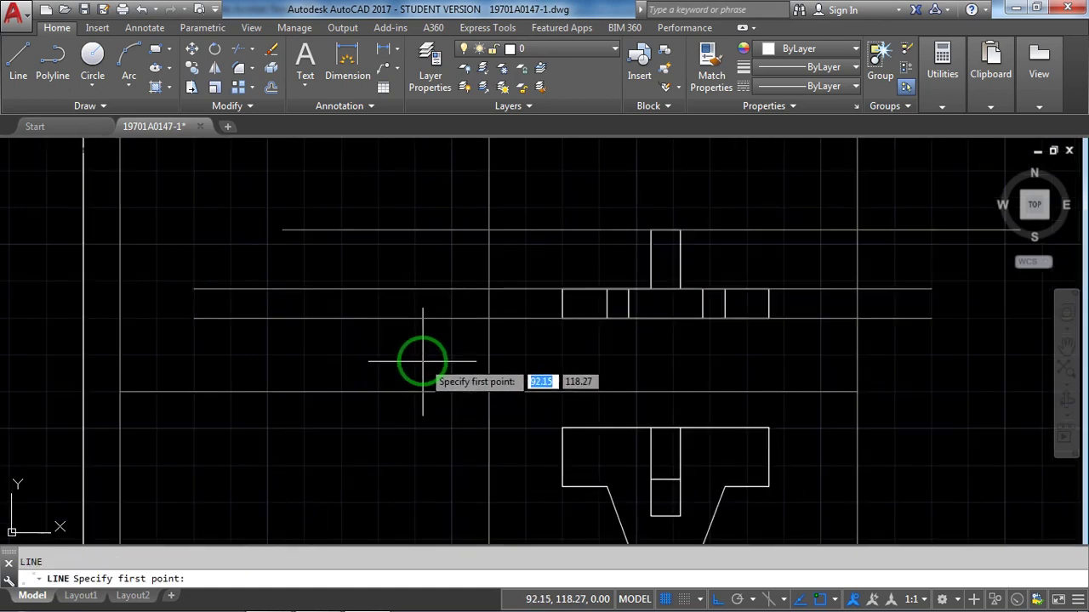
left_click(449, 318)
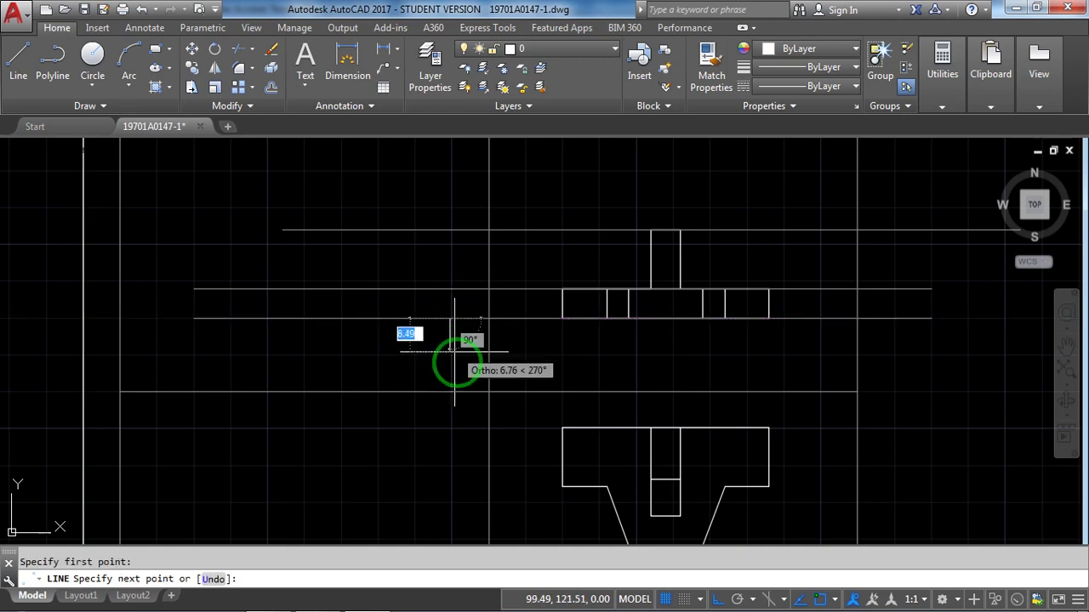
key("alt+Tab")
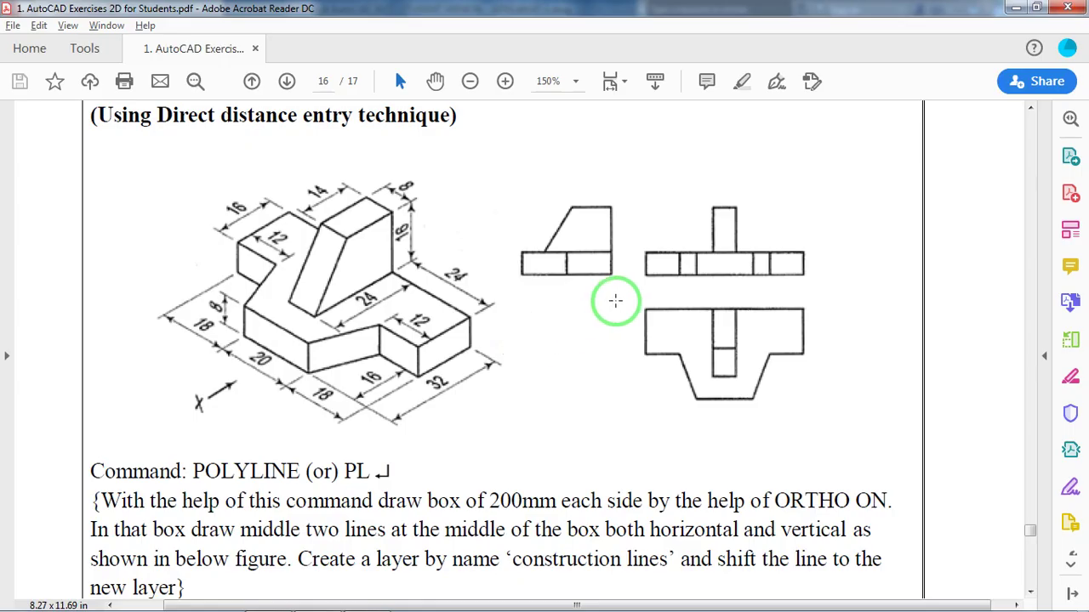
key("alt+Tab")
key("alt+Tab")
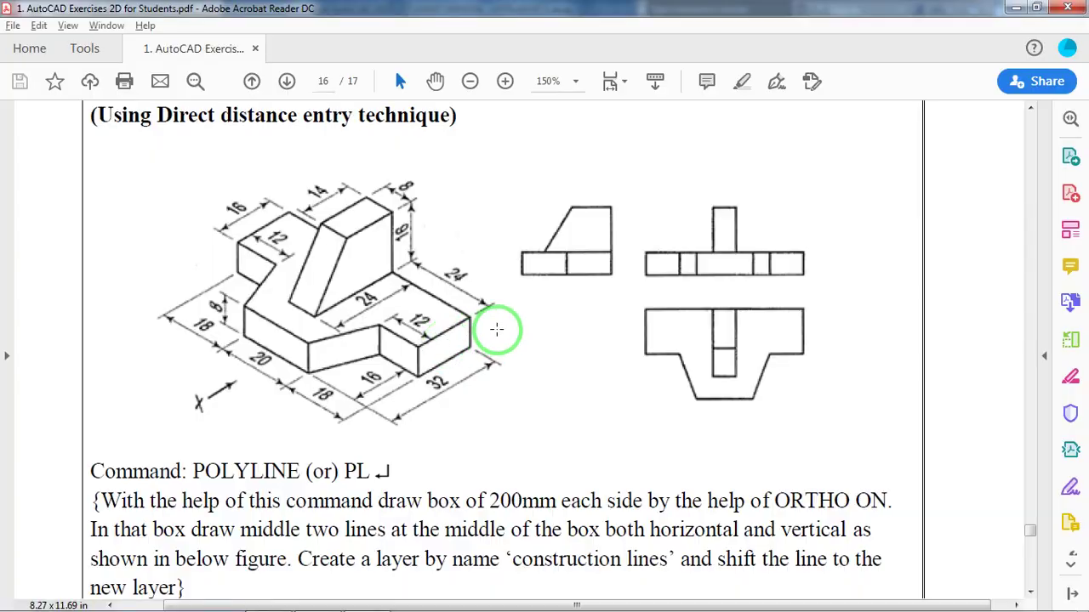
key("alt+Tab")
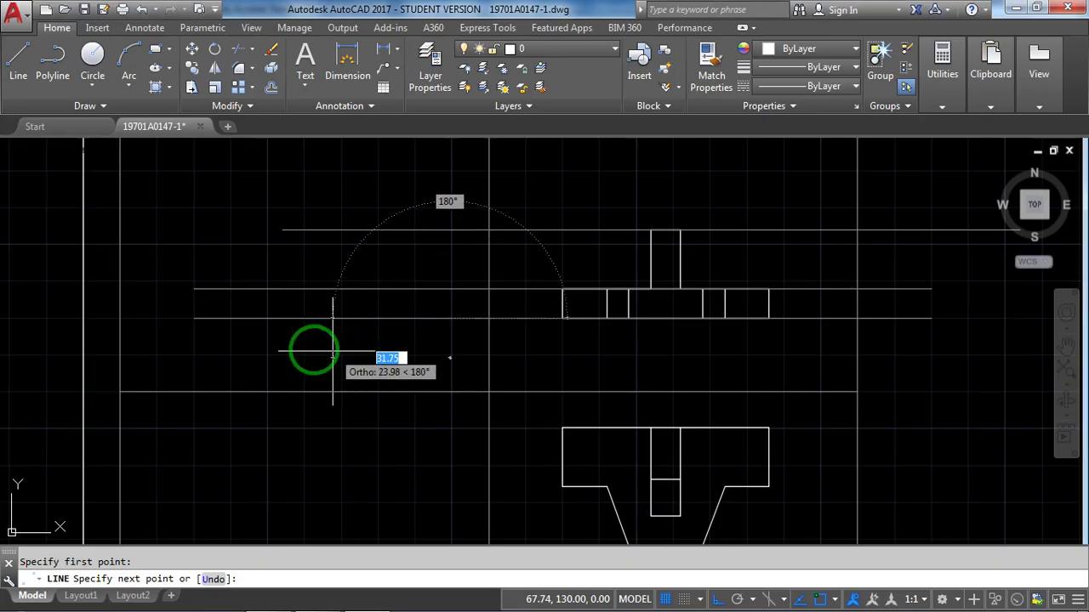
type("32")
key("Return")
Check the base height in the exercise PDF and draw the side view's left edge up to the base-top projection line
key("alt+Tab")
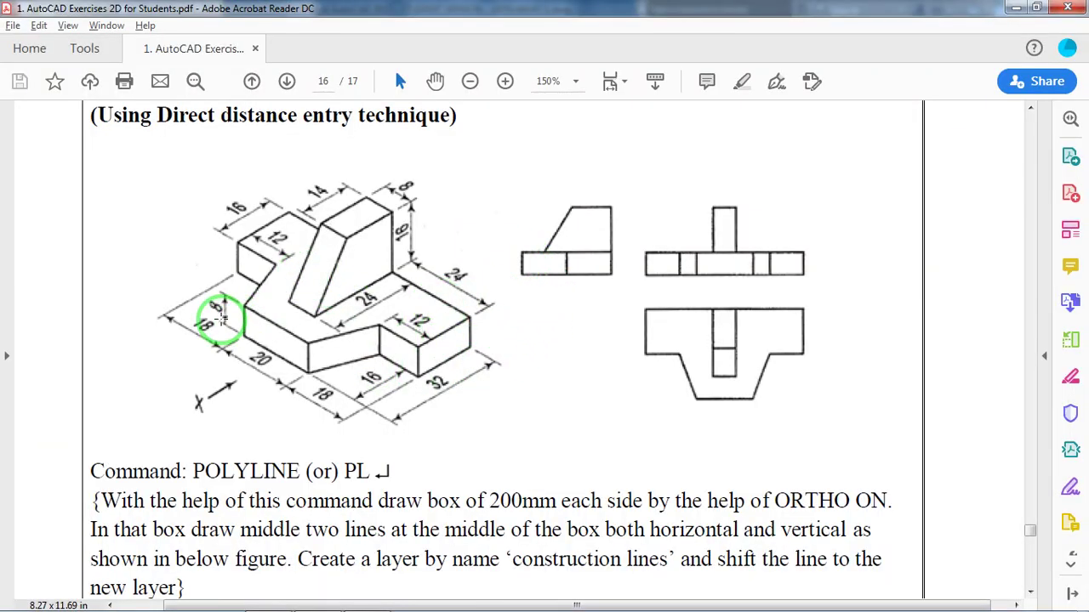
key("alt+Tab")
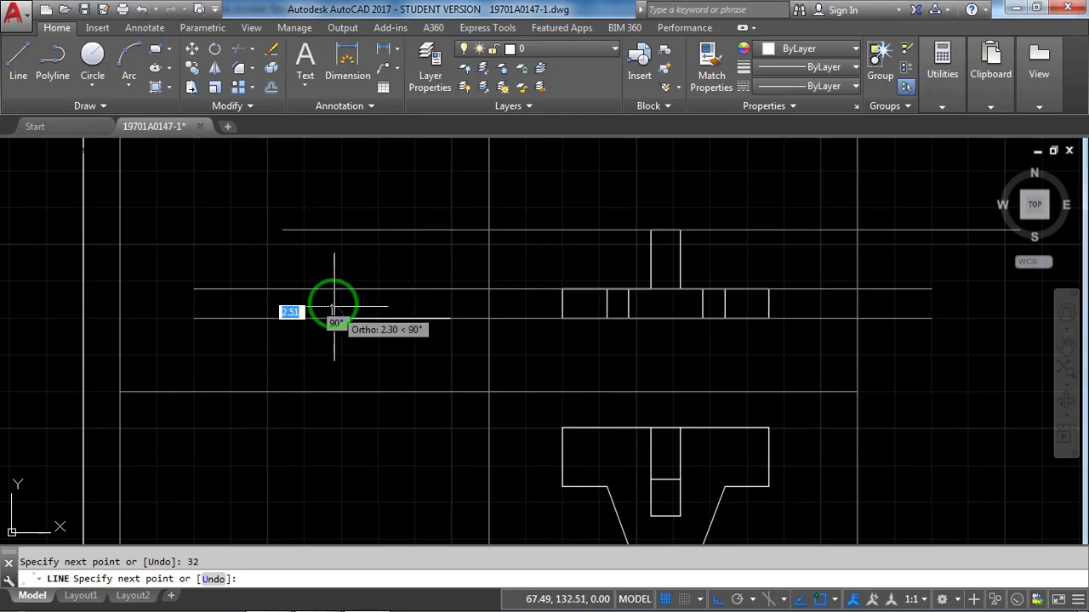
scroll(332, 289, "up", 2)
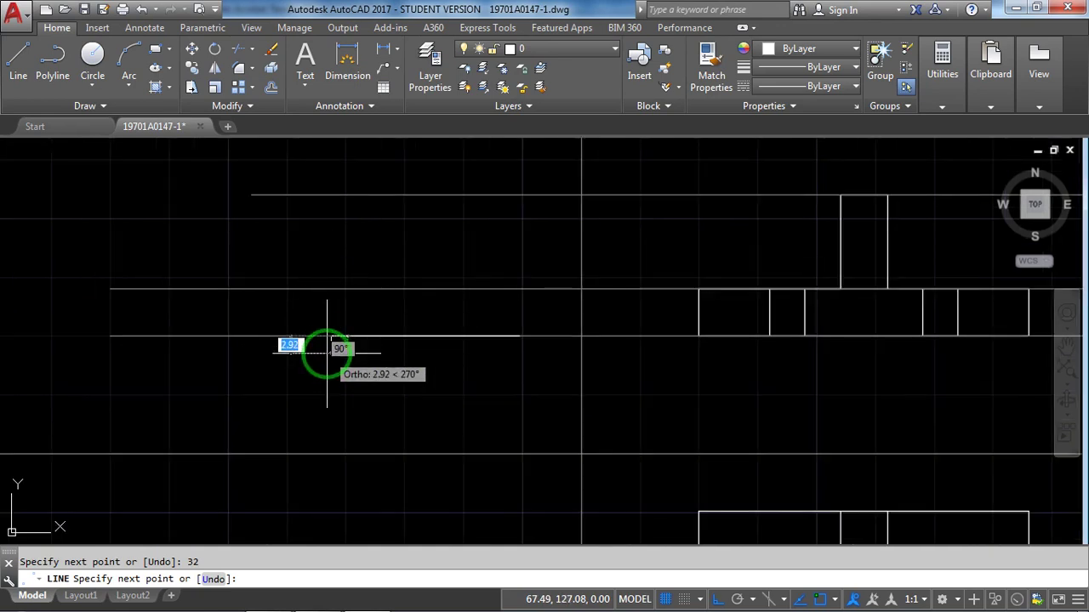
left_click(331, 290)
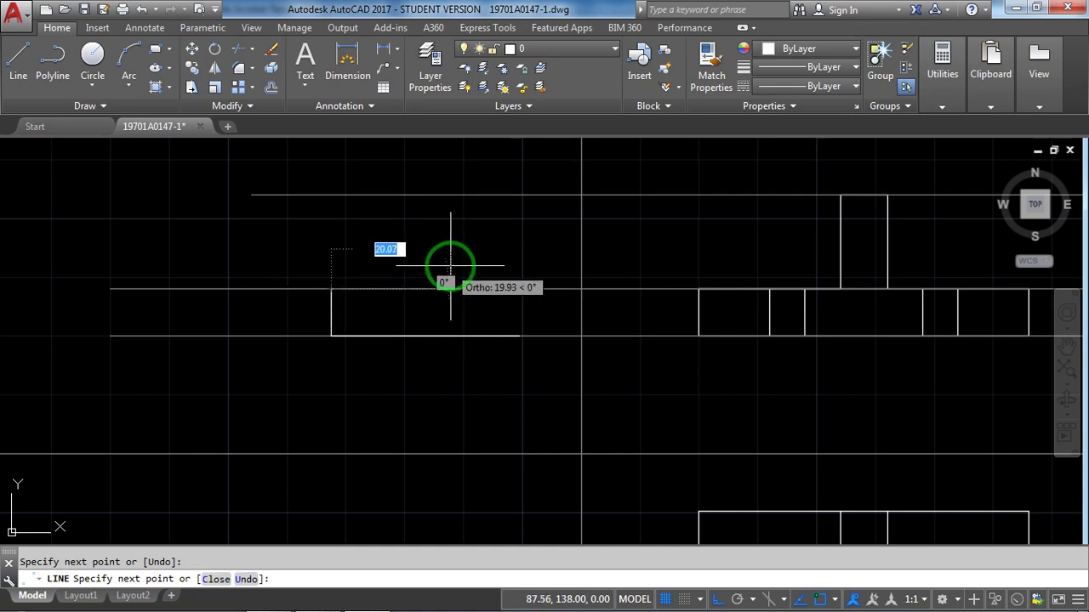
Consult the exercise PDF and close the side view's base rectangle with its 32 mm top edge and its right edge
key("alt+Tab")
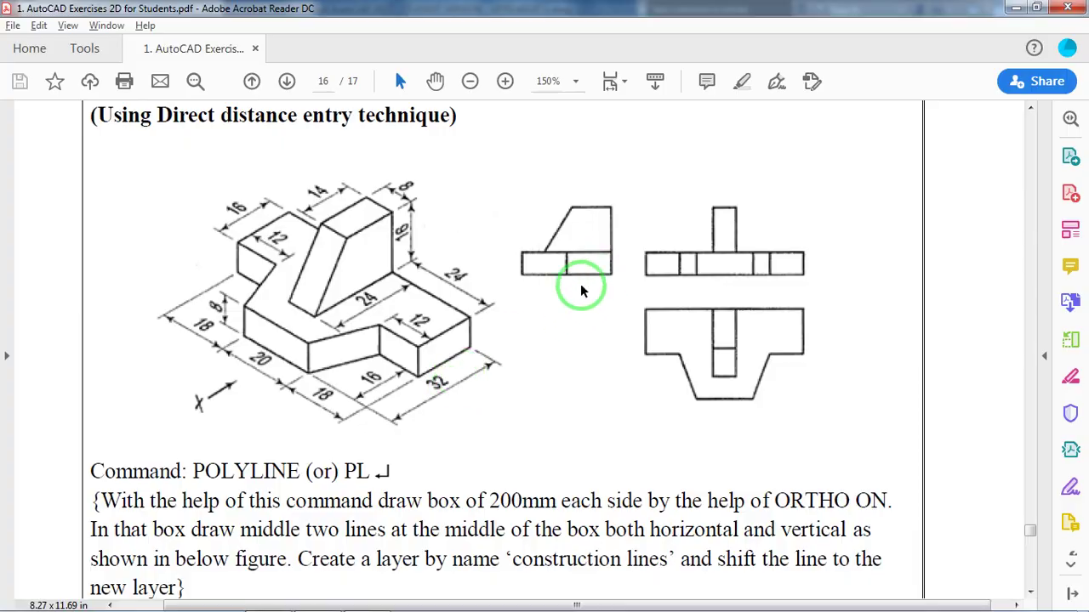
key("alt+Tab")
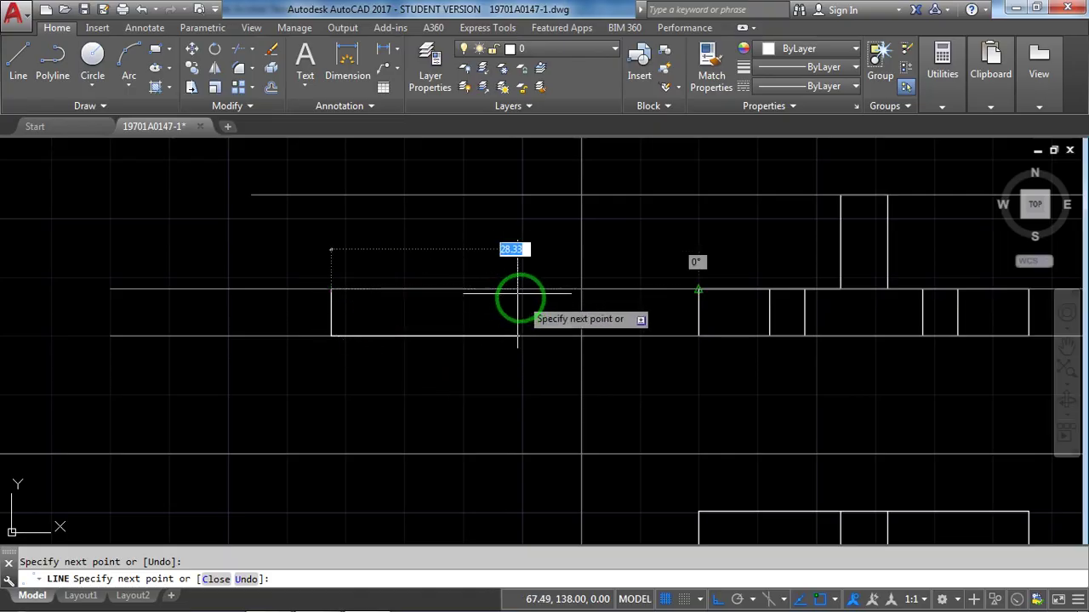
scroll(513, 309, "up", 2)
scroll(516, 306, "up", 2)
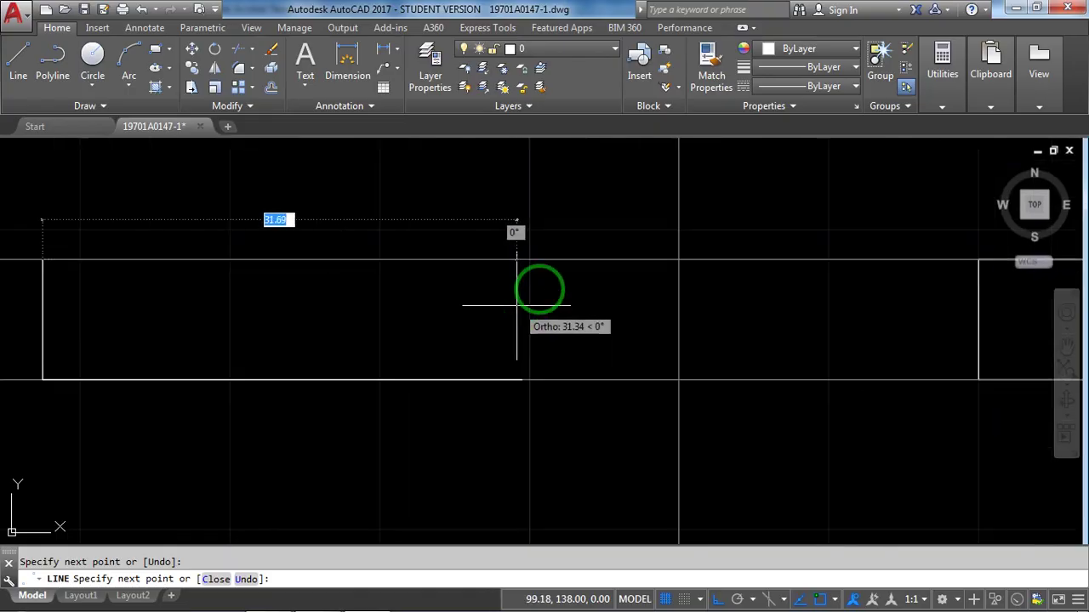
scroll(538, 281, "down", 2)
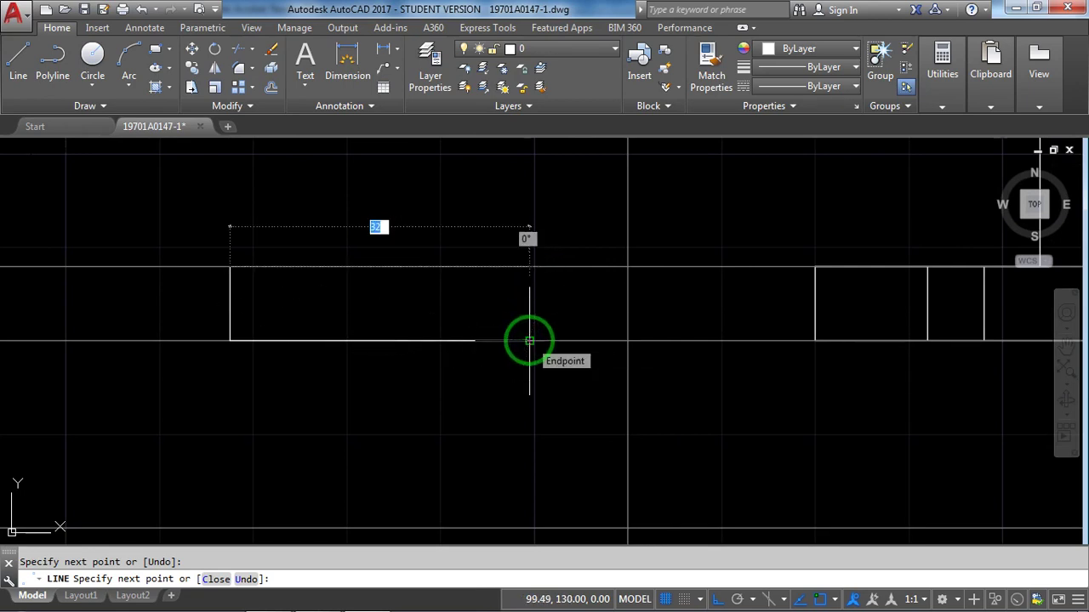
left_click(529, 266)
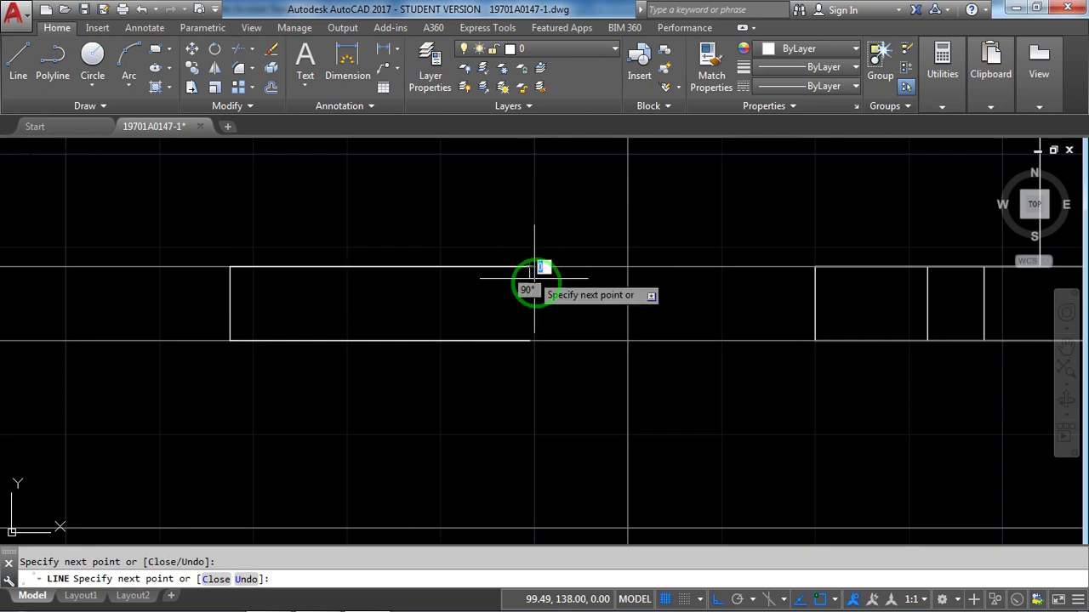
left_click(529, 340)
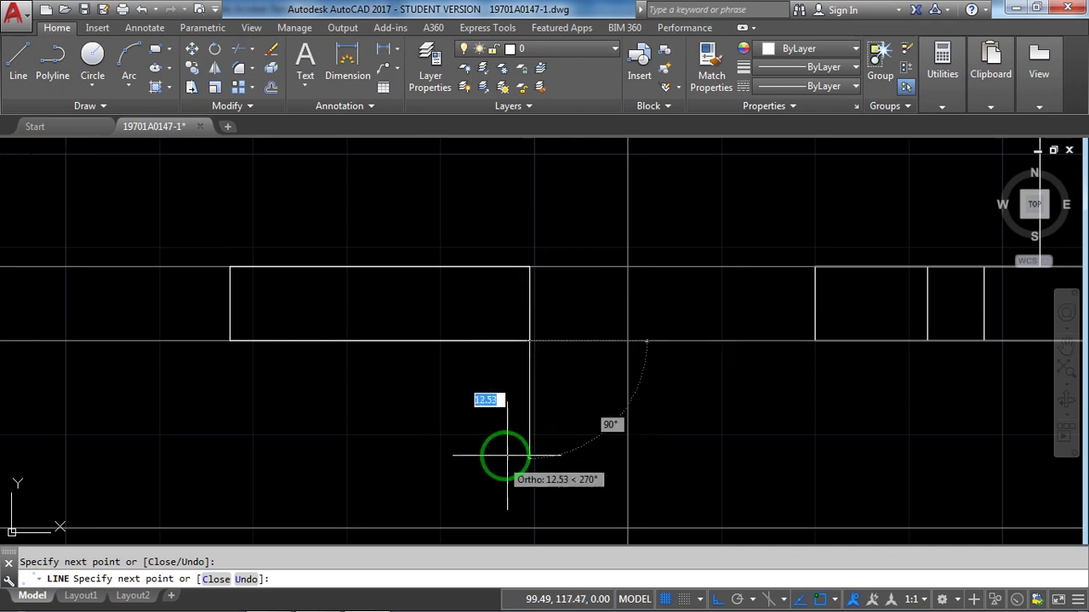
key("Return")
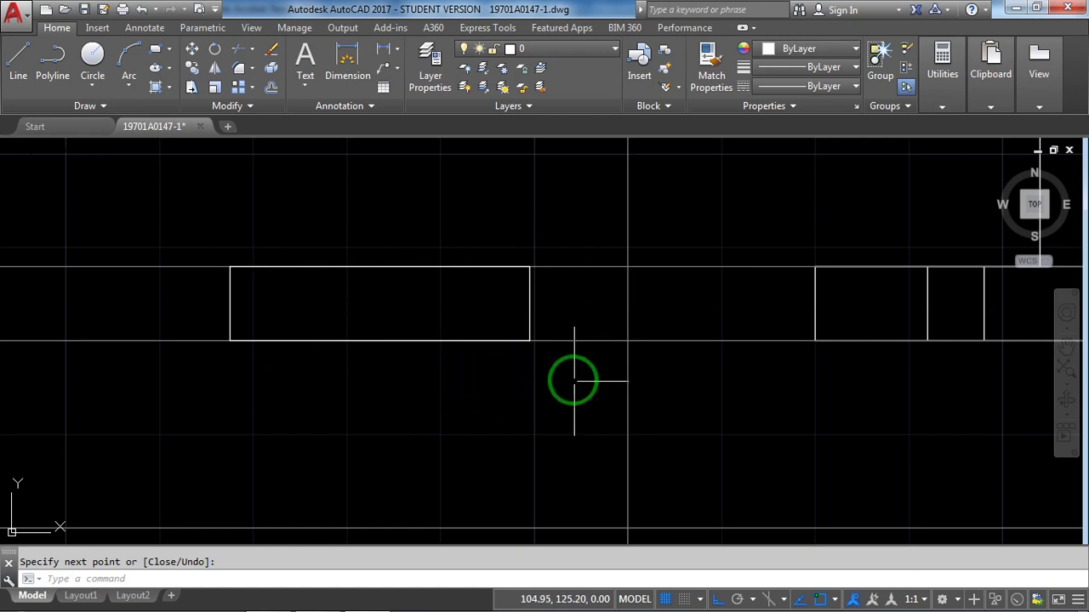
Review the active object snap modes in the drafting settings
scroll(562, 368, "up", 2)
scroll(561, 368, "down", 1)
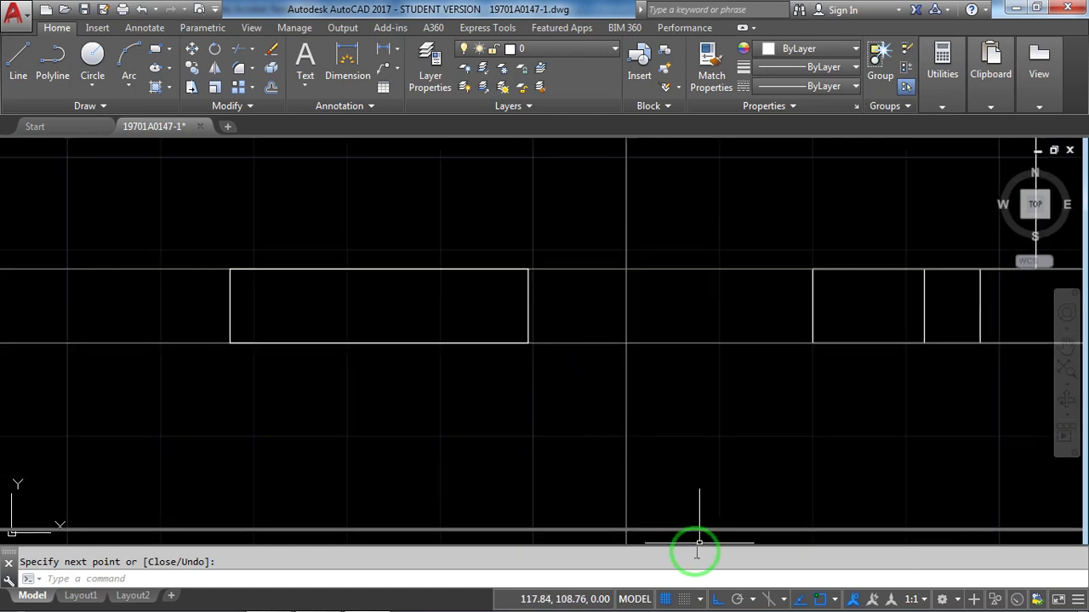
scroll(694, 532, "down", 1)
scroll(502, 396, "up", 4)
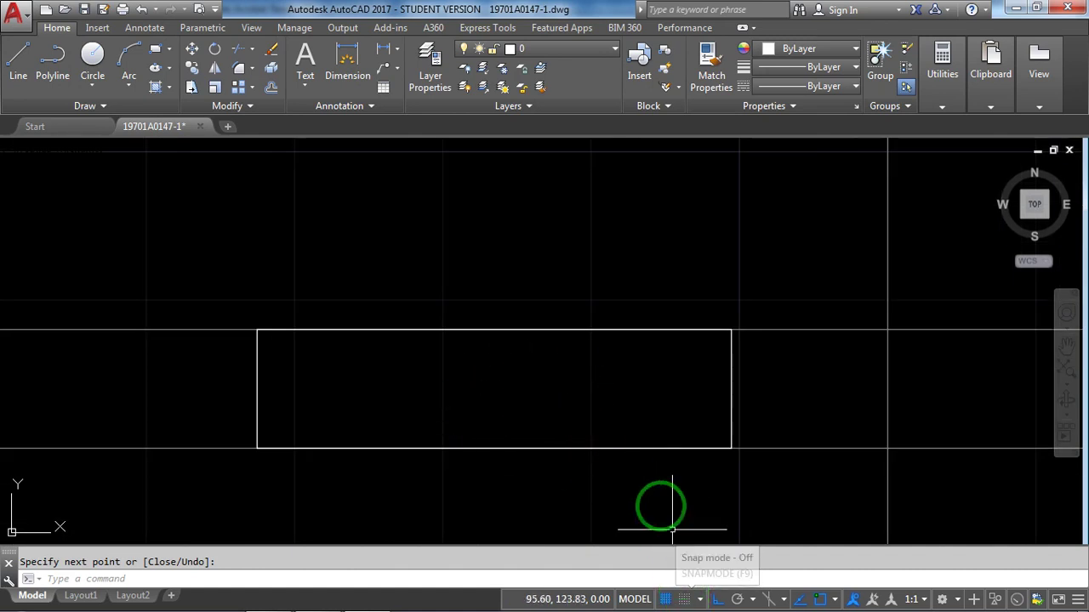
left_click(699, 600)
left_click(706, 579)
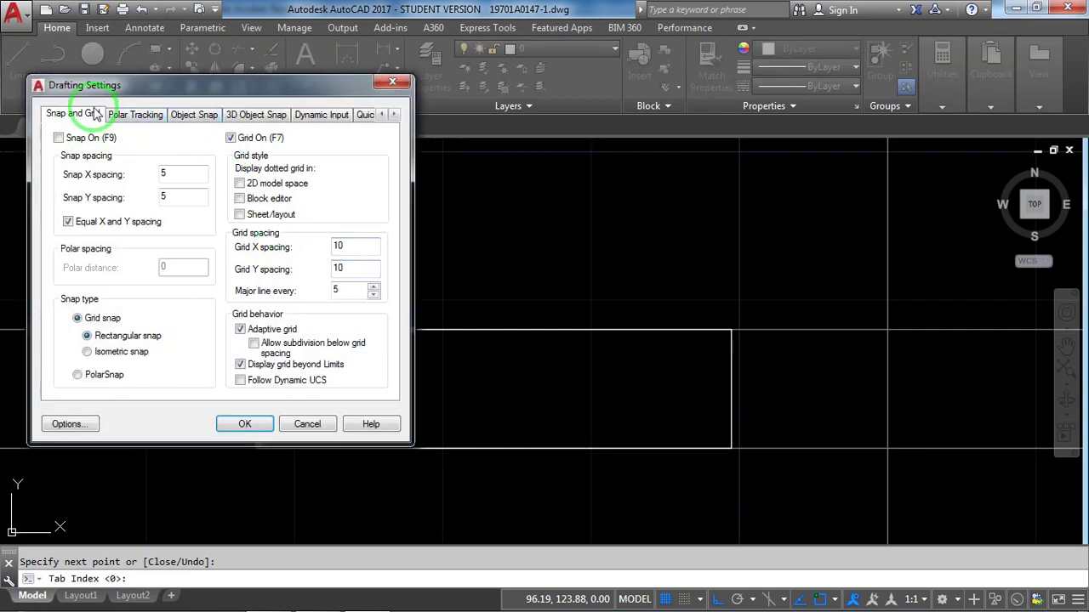
left_click(139, 115)
left_click(206, 117)
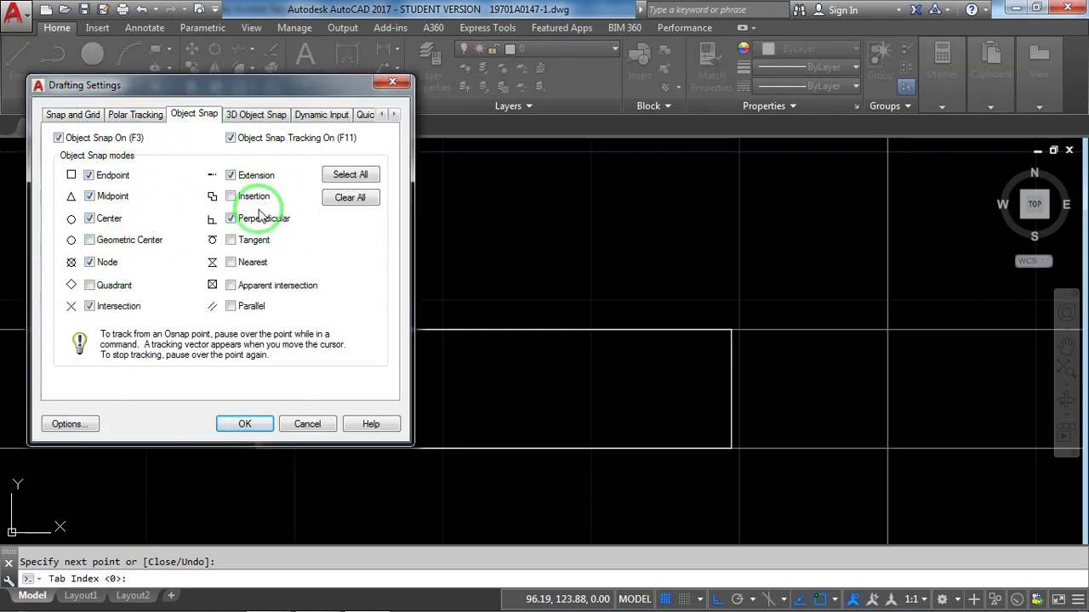
left_click(245, 424)
Consult the exercise PDF and offset the right edge of the side view's base 16 mm to the left
key("alt+Tab")
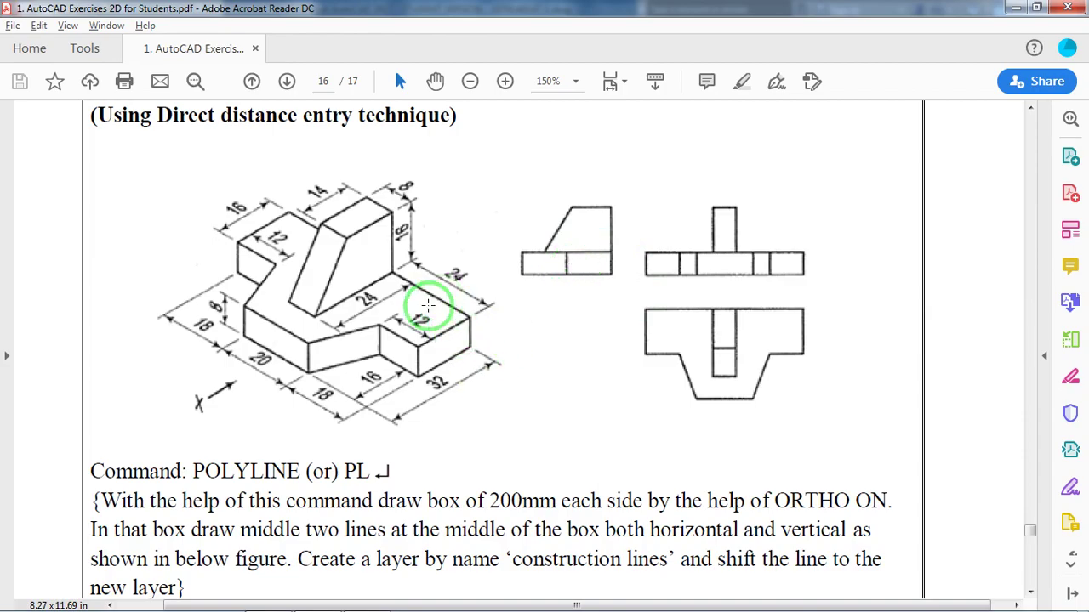
key("alt+Tab")
scroll(571, 365, "down", 2)
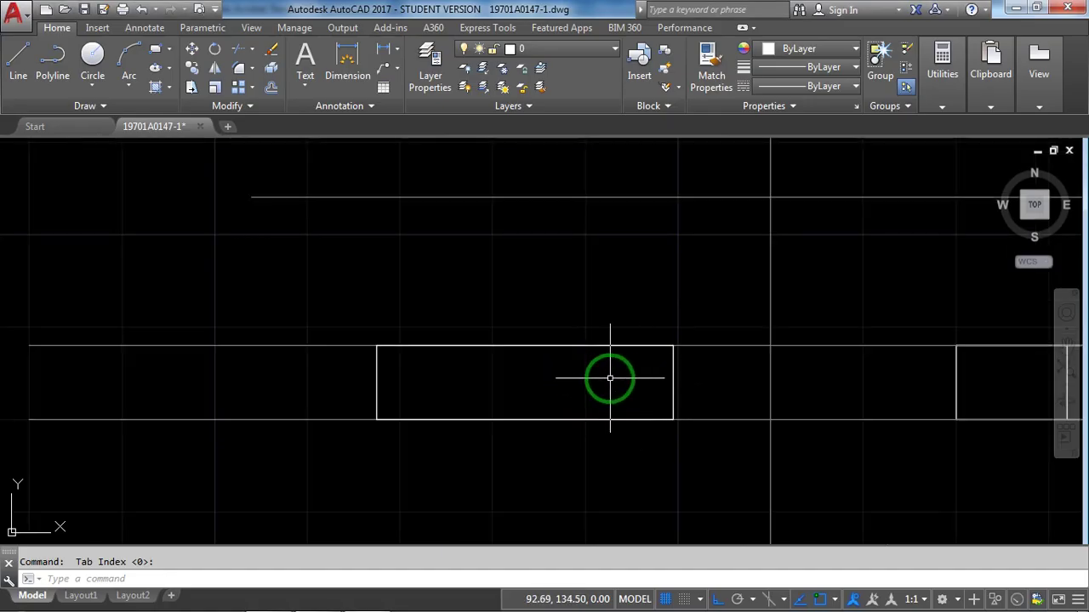
type("o")
key("Return")
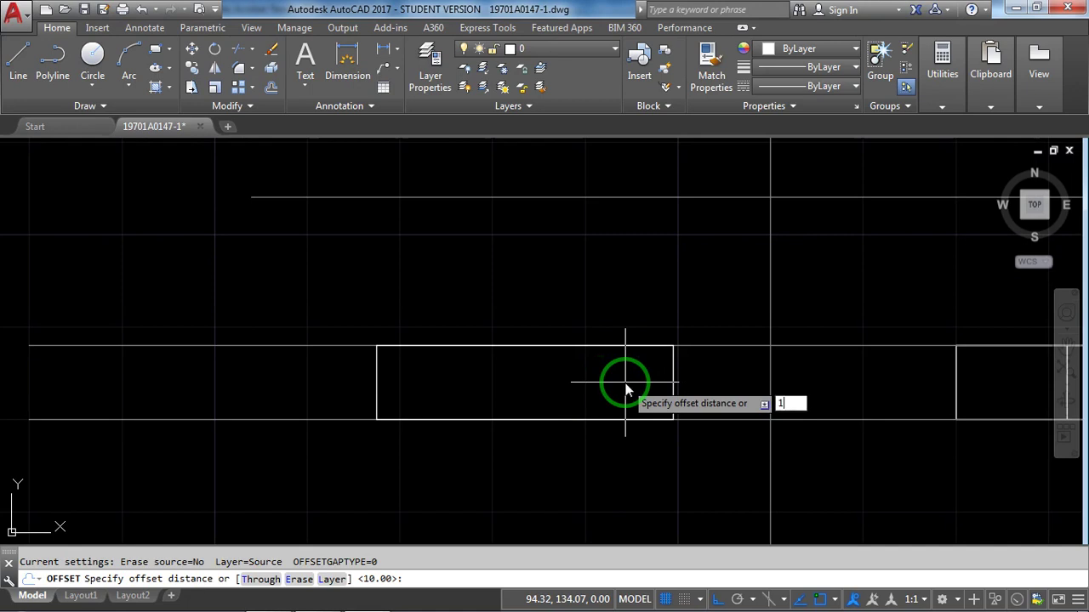
type("16")
key("Return")
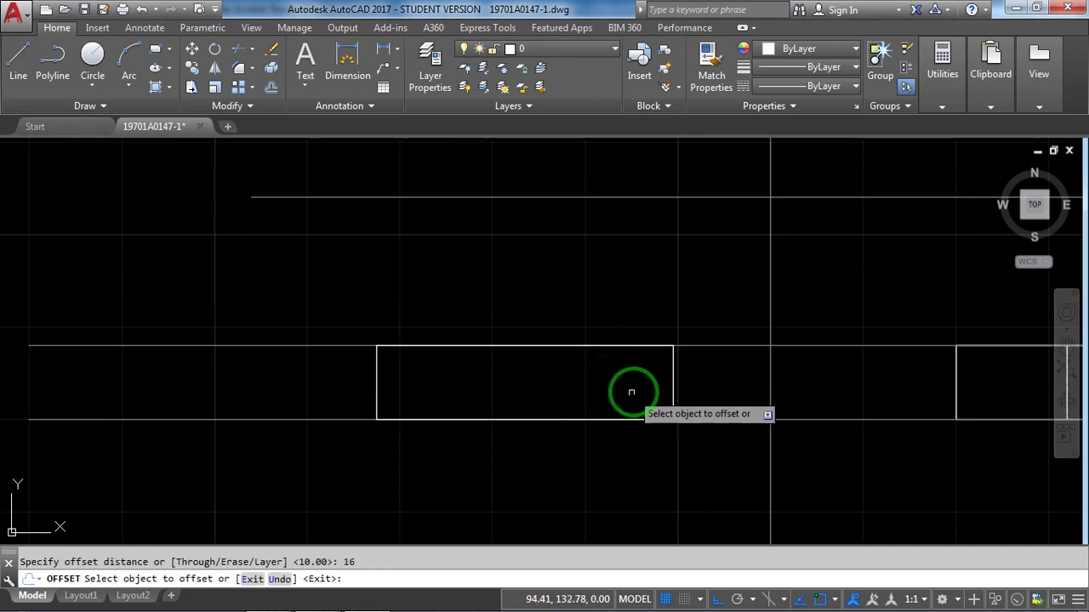
left_click(672, 377)
left_click(555, 387)
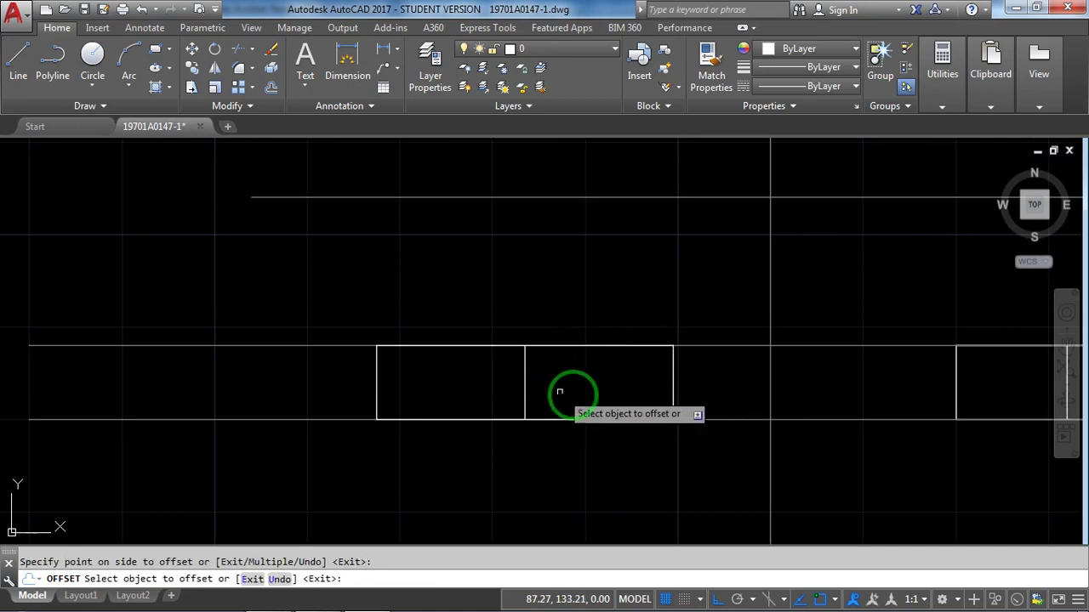
scroll(602, 393, "down", 2)
scroll(588, 413, "up", 1)
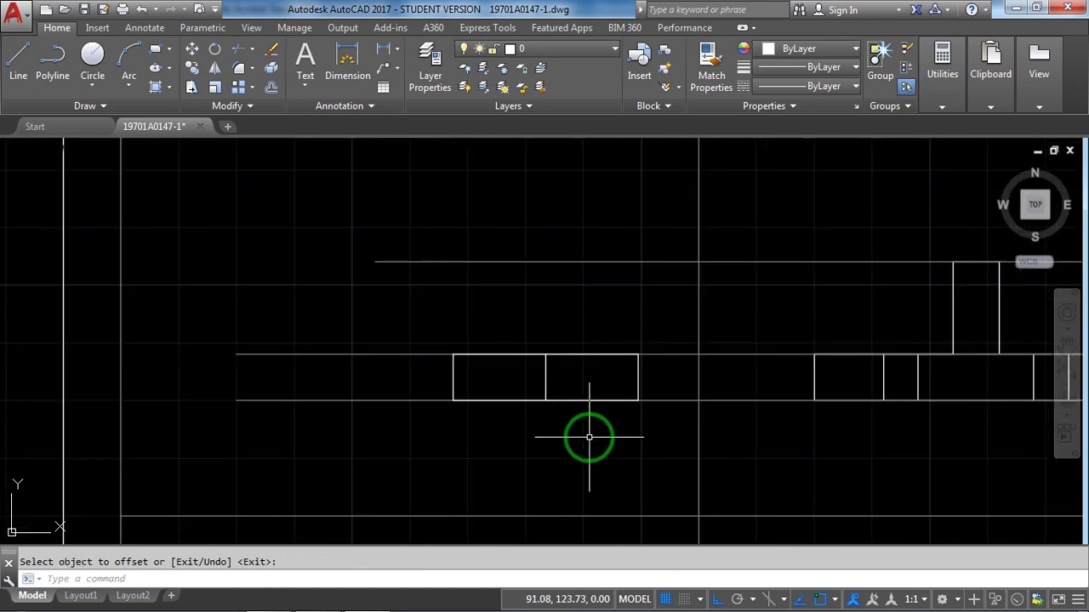
Consult the exercise PDF and draw the rib's vertical back edge from the base's top-right corner up to the highest projection line
key("alt+Tab")
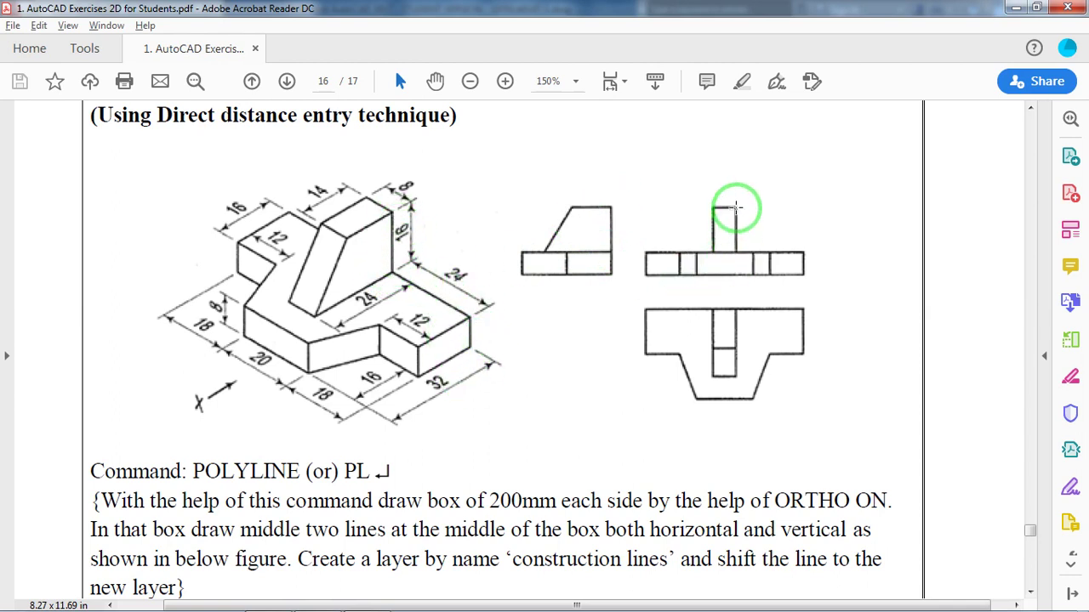
key("alt+Tab")
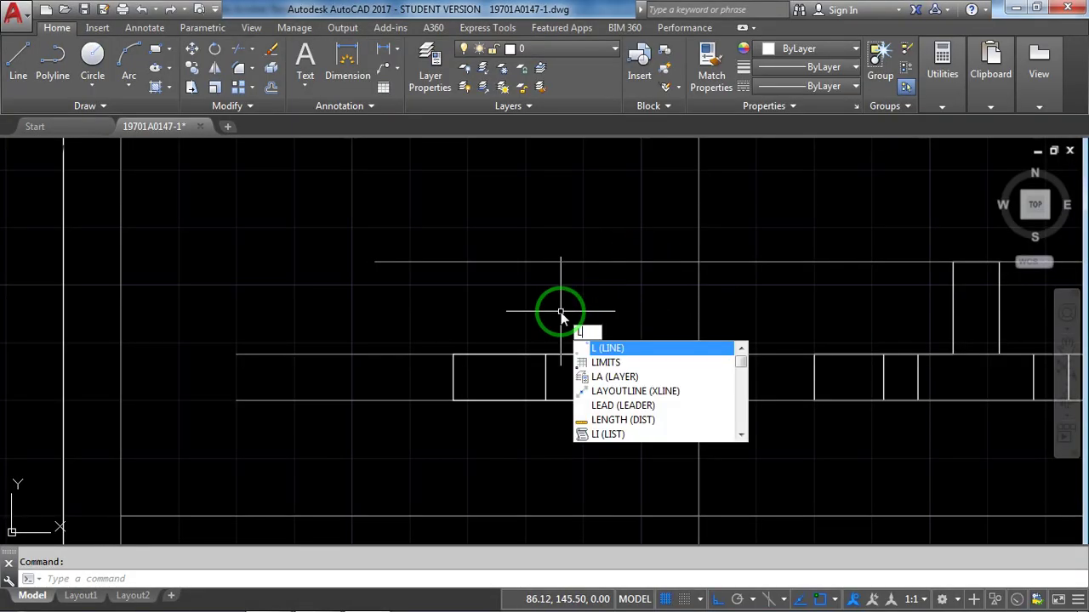
key("Return")
scroll(609, 357, "up", 2)
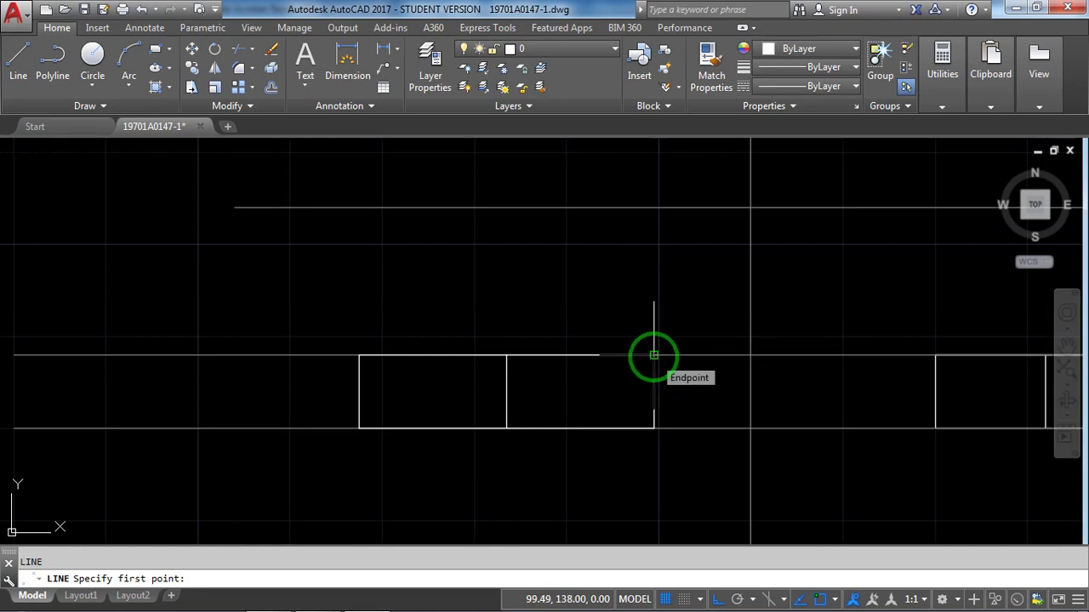
left_click(653, 355)
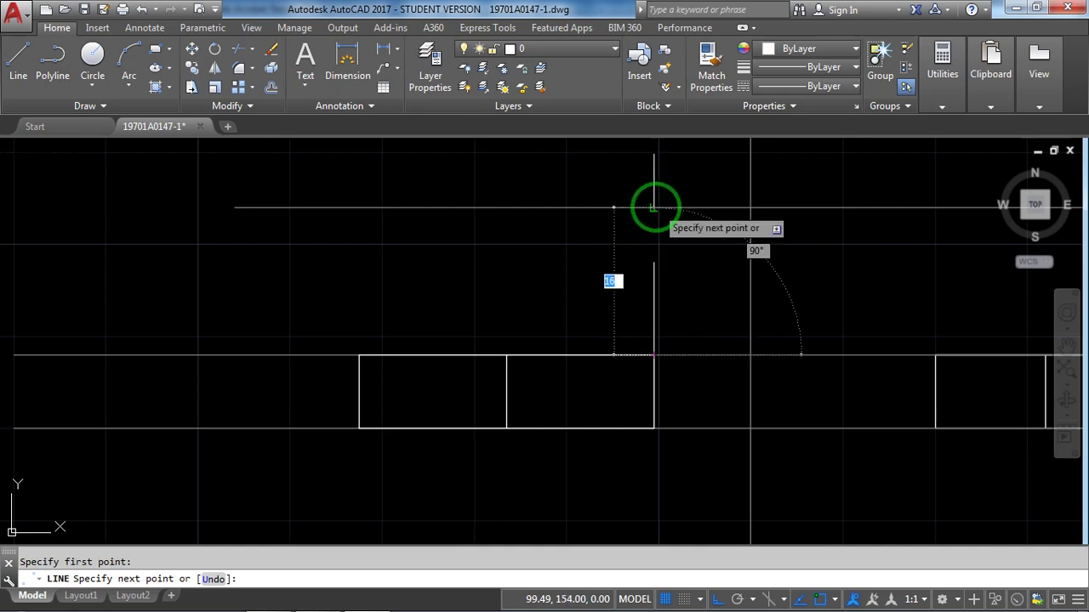
left_click(652, 206)
Check the rib's top width in the exercise PDF and draw its 14 mm top edge leftward from the back edge
key("alt+Tab")
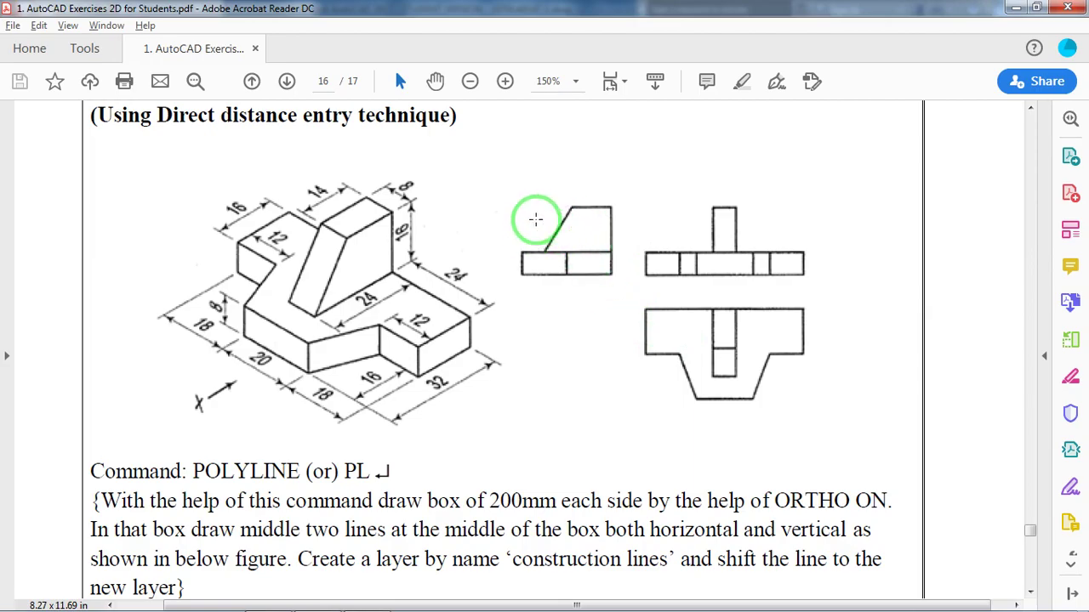
key("alt+Tab")
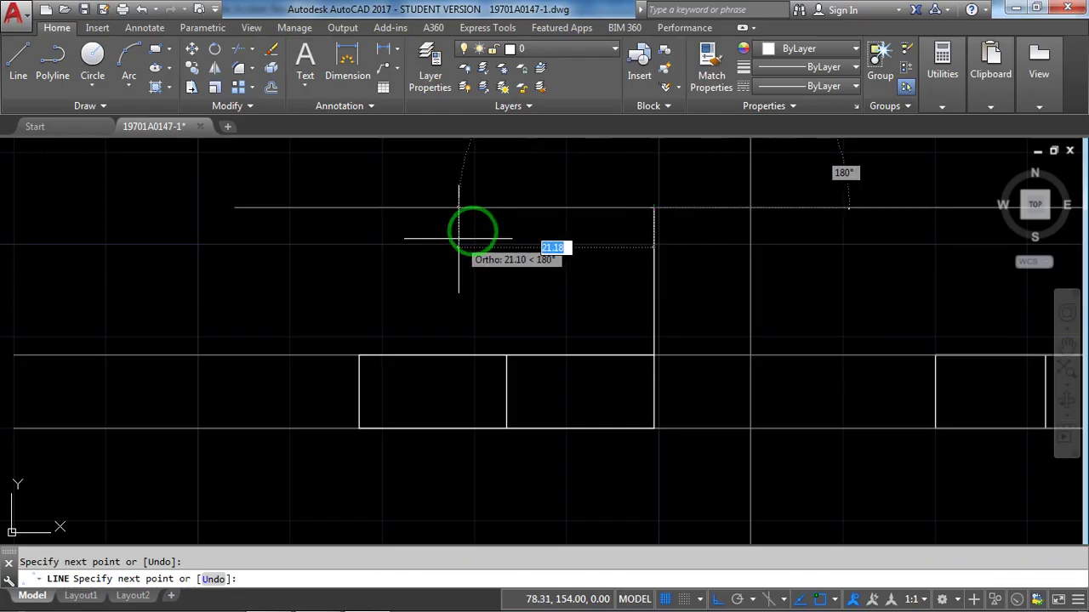
type("14")
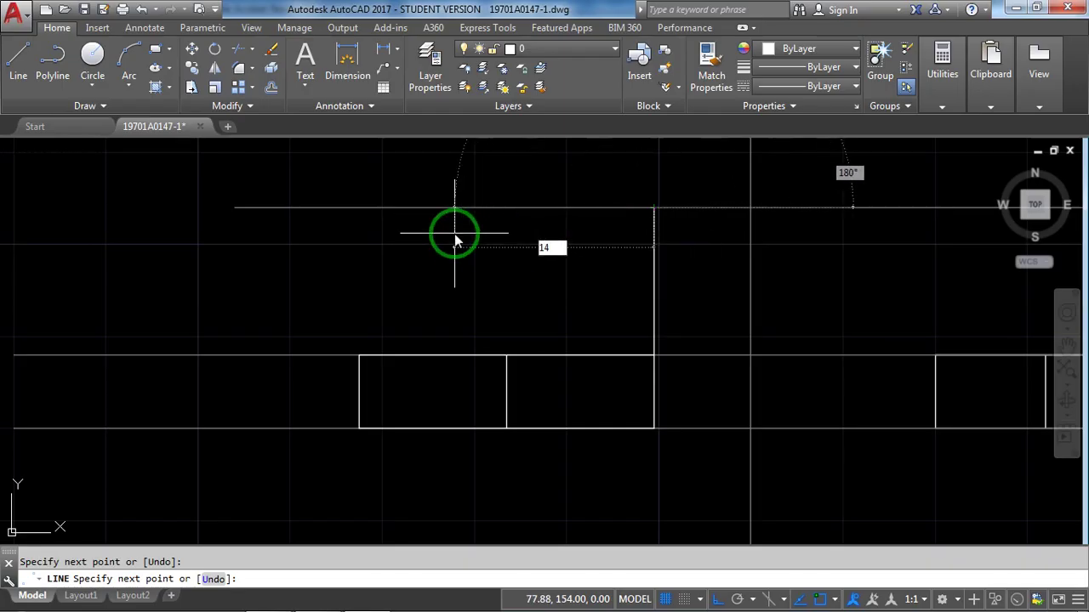
key("Return")
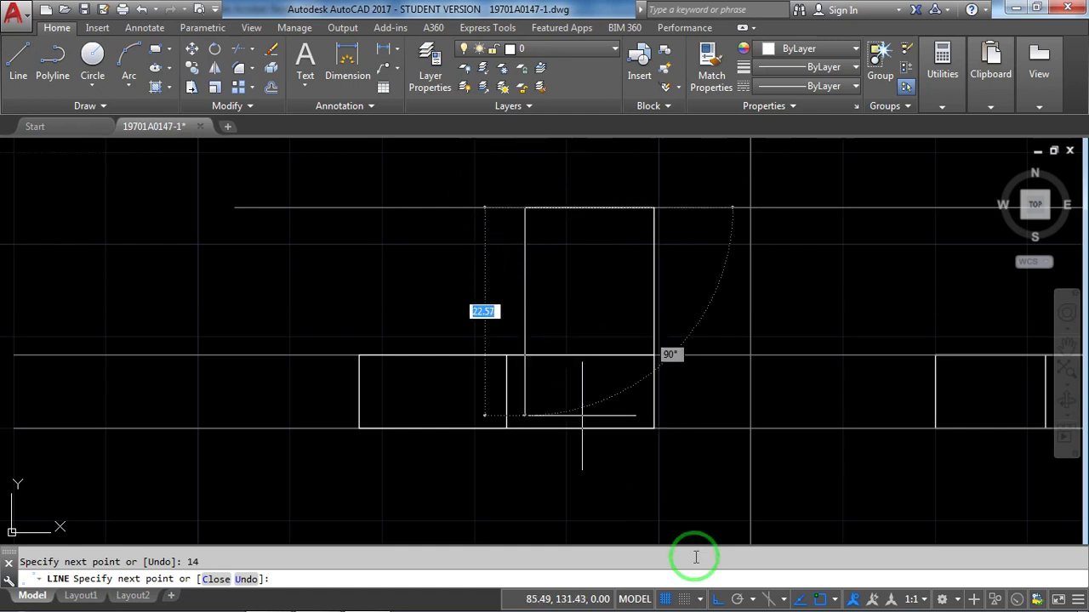
Turn Ortho off, consult the exercise PDF and draw the rib's sloping edge down to the base with the relative offset @-10,-16
left_click(717, 601)
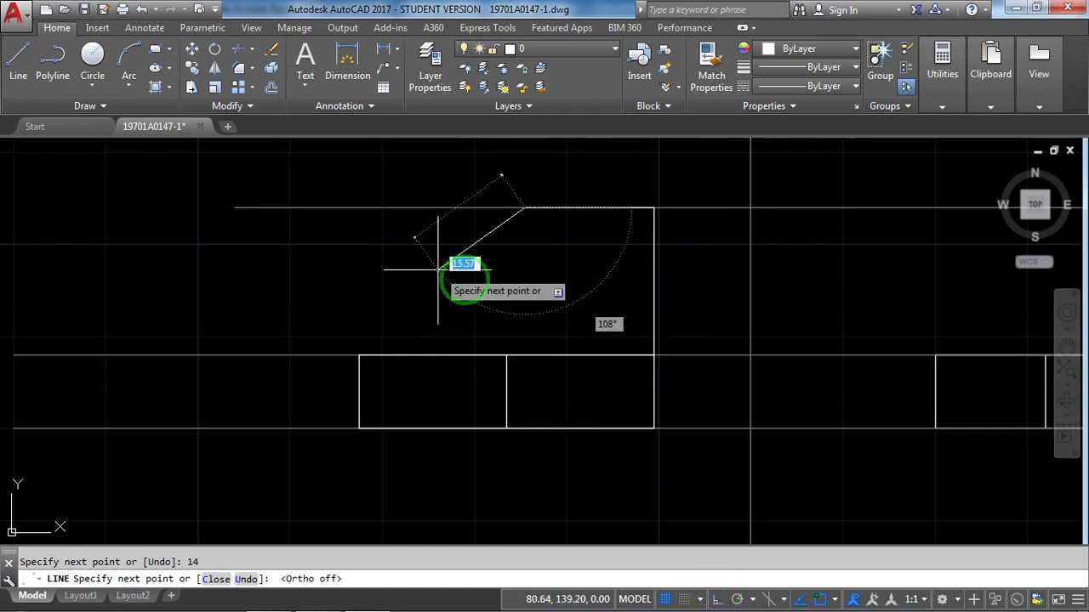
key("alt+Tab")
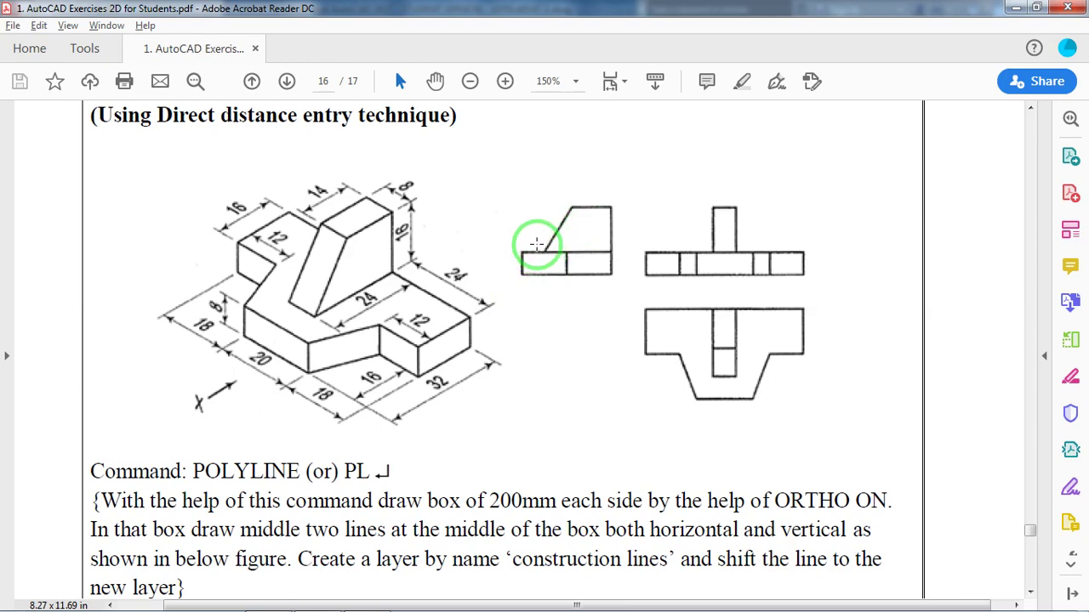
key("alt+Tab")
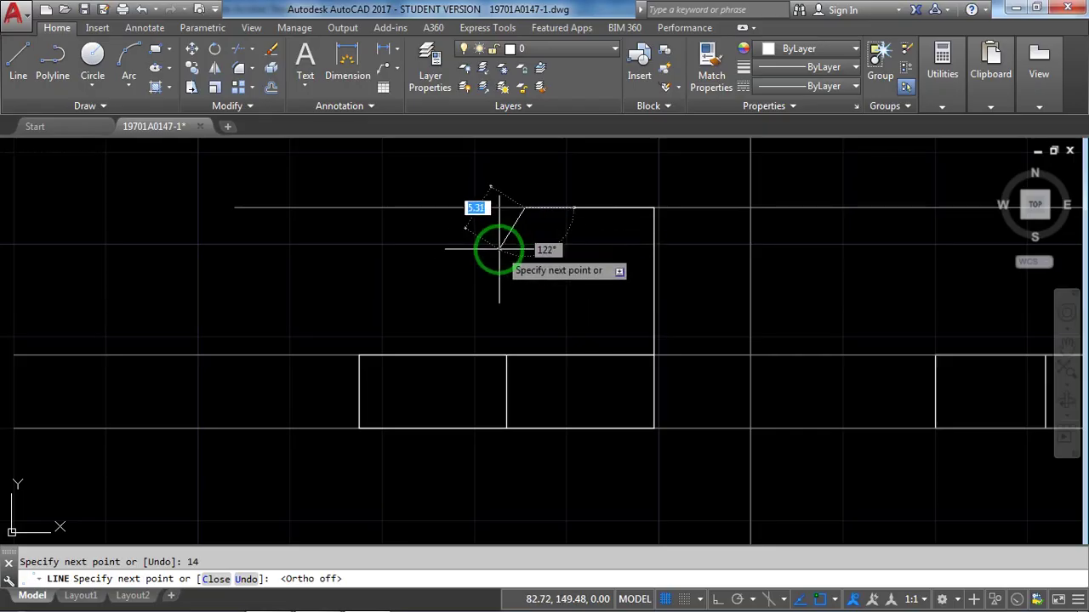
type("@-10")
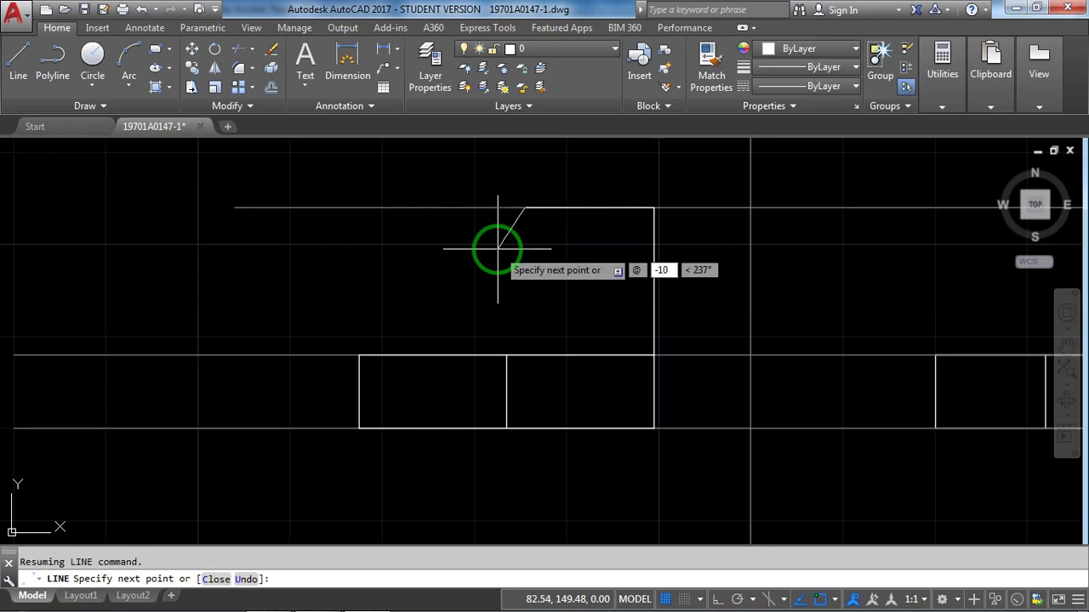
key("Tab")
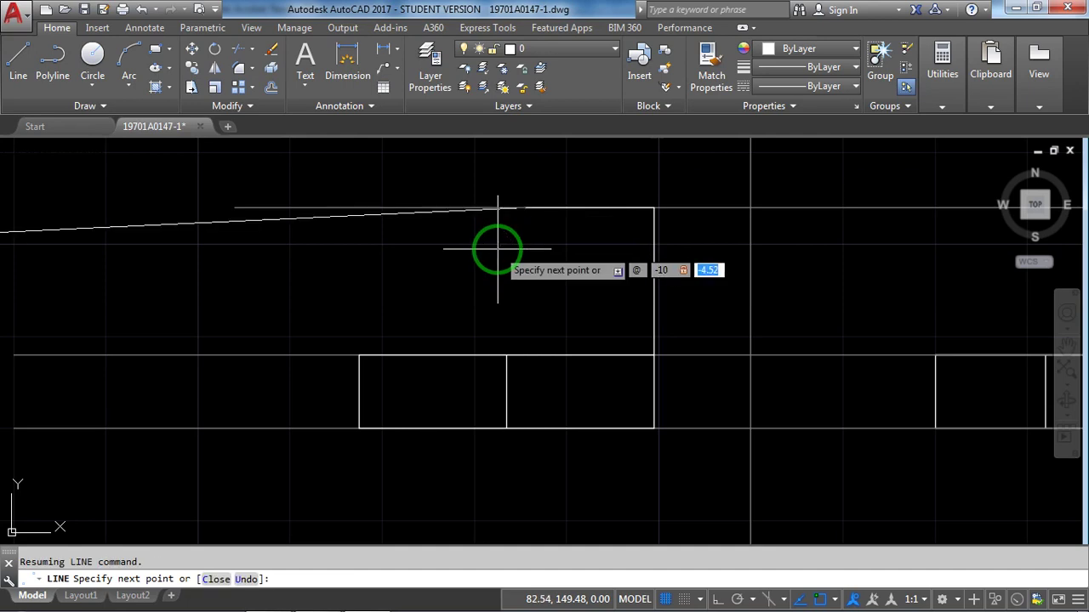
key("Return")
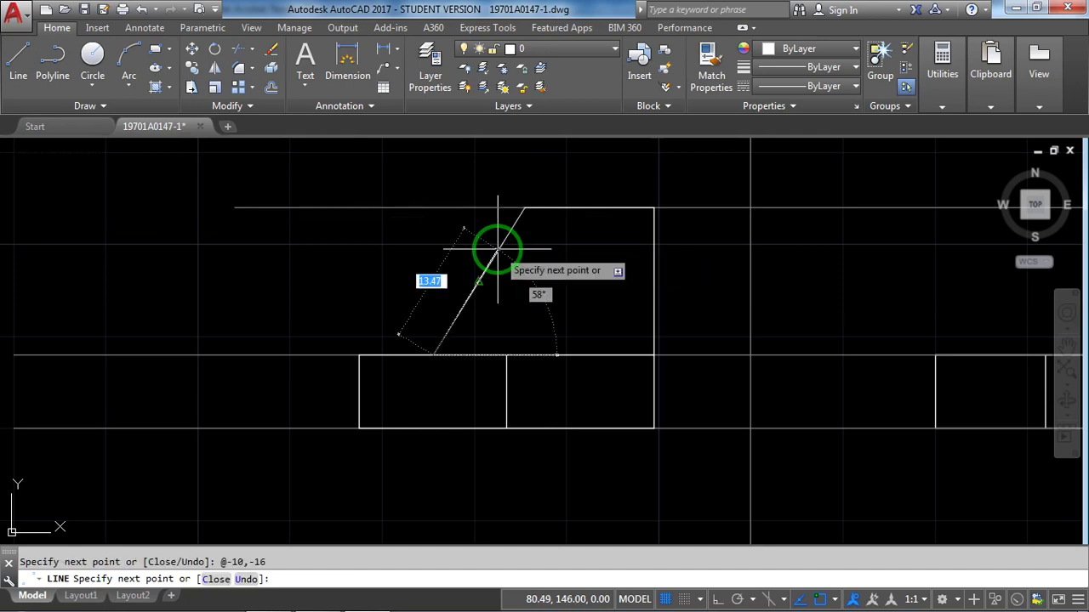
Finish the rib line and erase the horizontal projection lines running between the side and front views
key("Return")
scroll(587, 326, "down", 2)
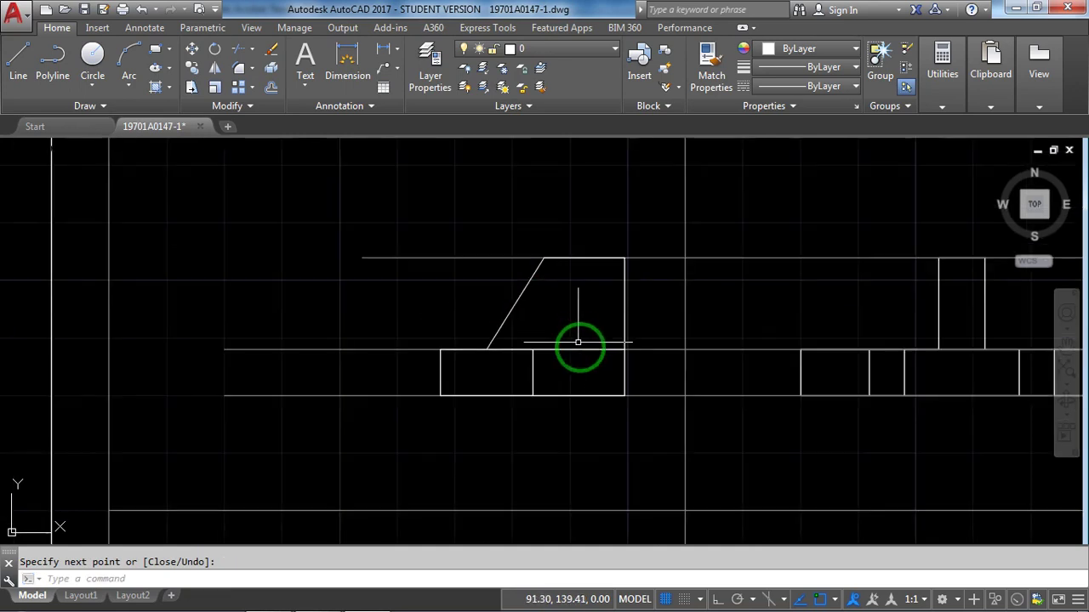
scroll(669, 418, "down", 2)
left_click(412, 448)
left_click(365, 363)
key("Delete")
left_click(450, 349)
left_click(424, 298)
key("Delete")
scroll(492, 373, "down", 4)
scroll(637, 393, "up", 6)
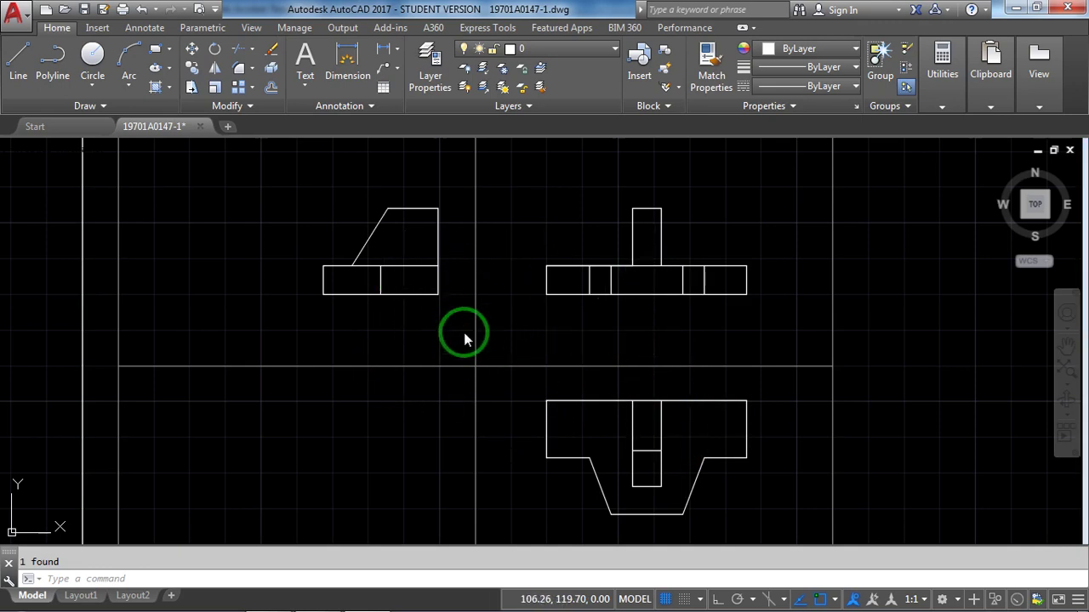
Delete the square construction frame with its vertical and horizontal centre lines around the three views
key("alt+Tab")
key("alt+Tab")
scroll(581, 315, "down", 3)
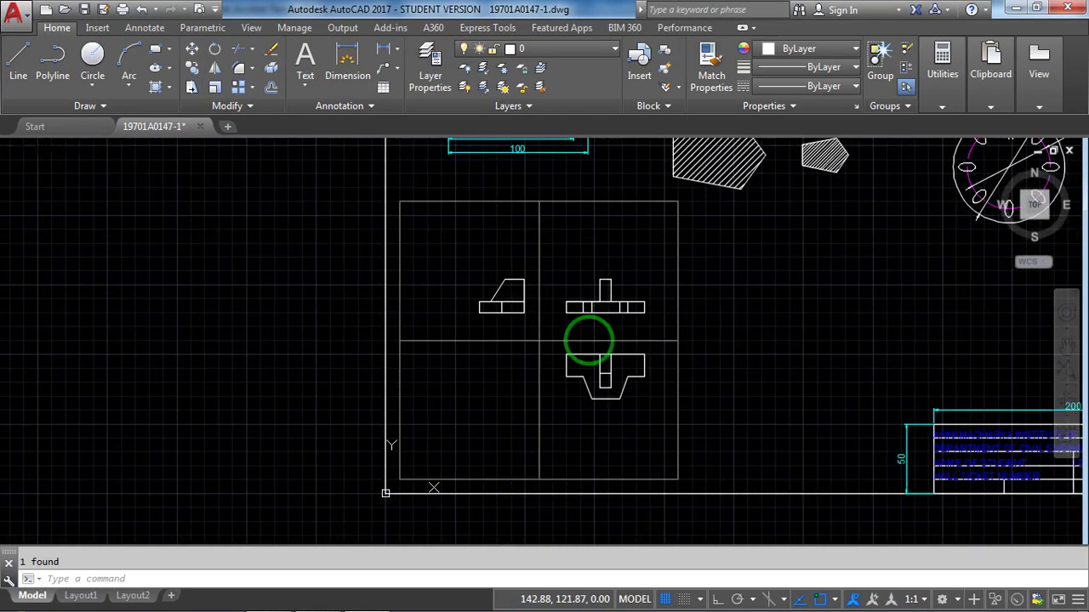
scroll(583, 323, "up", 2)
scroll(537, 352, "down", 2)
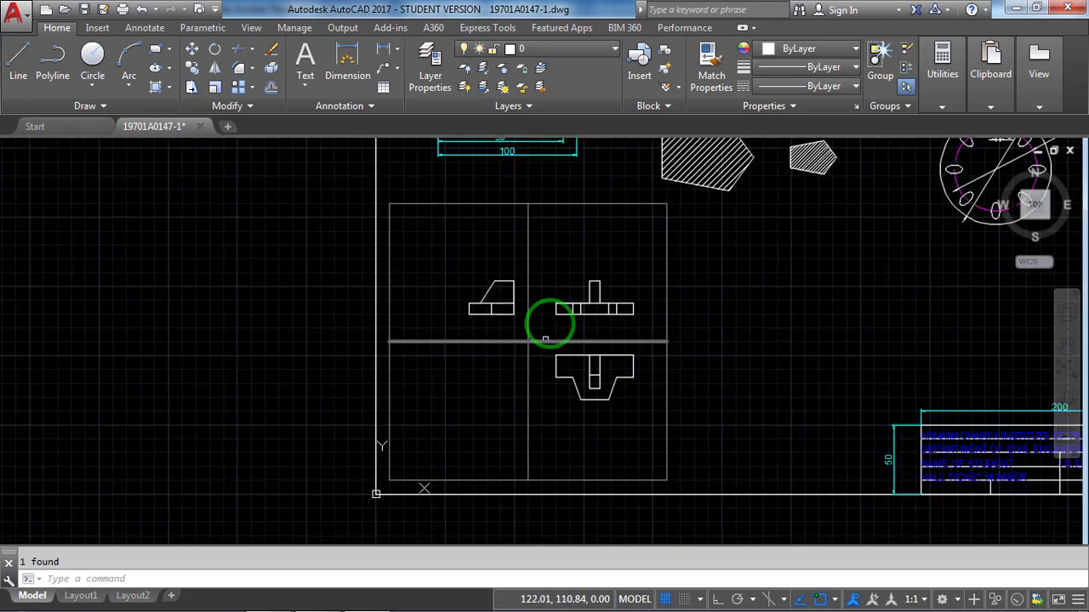
left_click(548, 237)
left_click(500, 192)
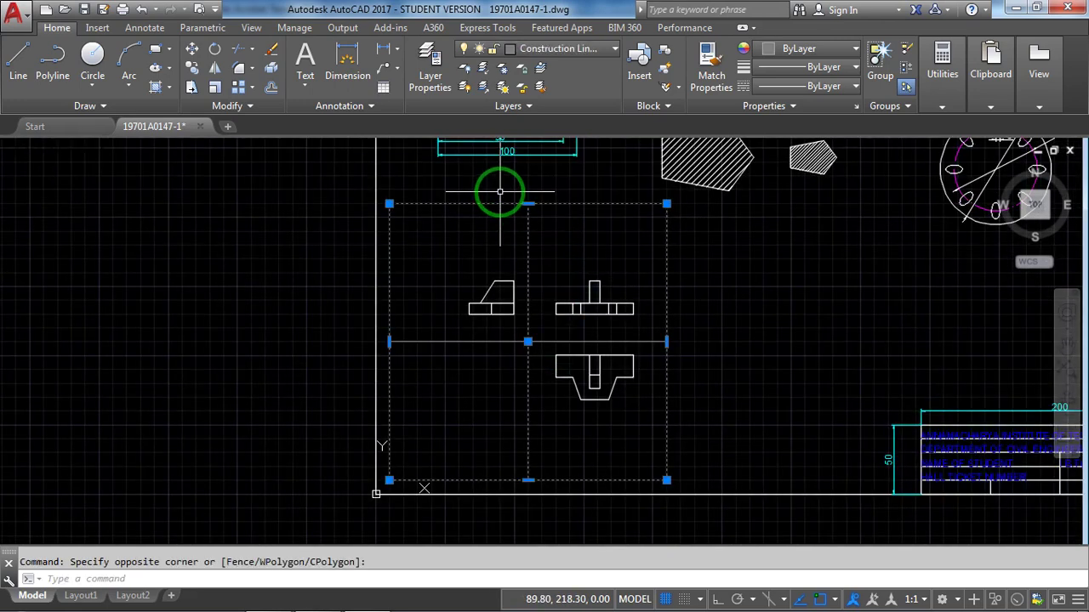
key("Delete")
left_click(511, 382)
left_click(483, 336)
key("Delete")
scroll(675, 340, "up", 5)
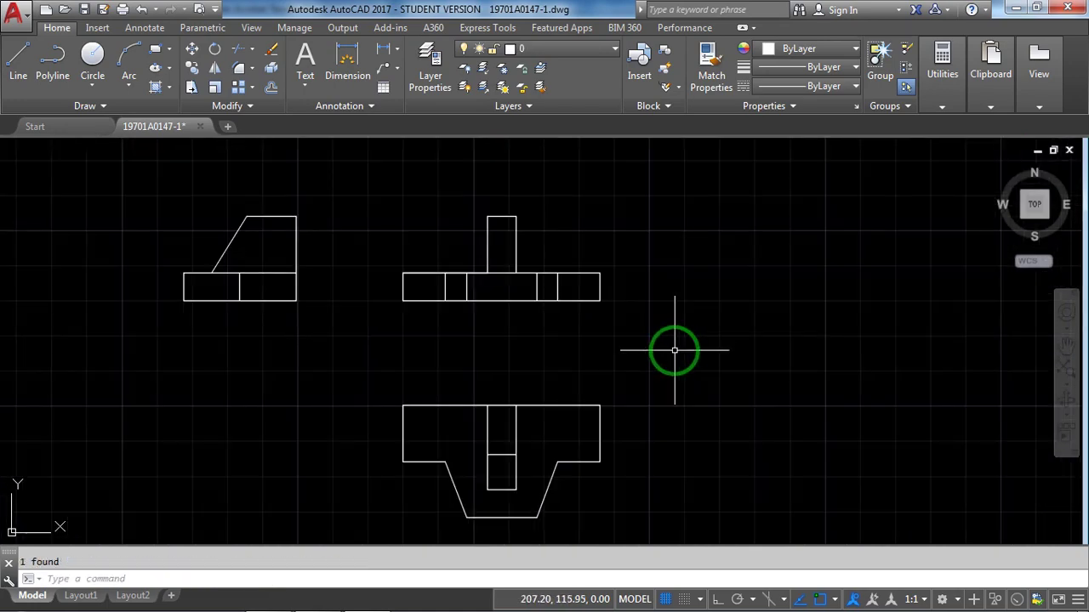
Consult the exercise PDF and dimension the leftmost segment of the front view's base, placing the dimension line 10 mm below it
key("alt+Tab")
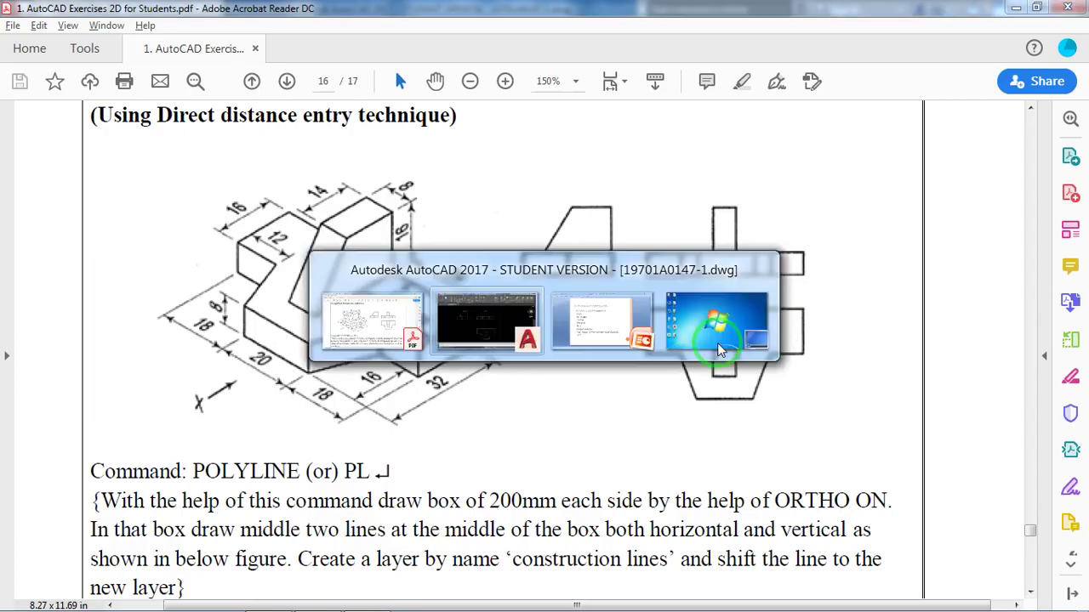
key("alt+Tab")
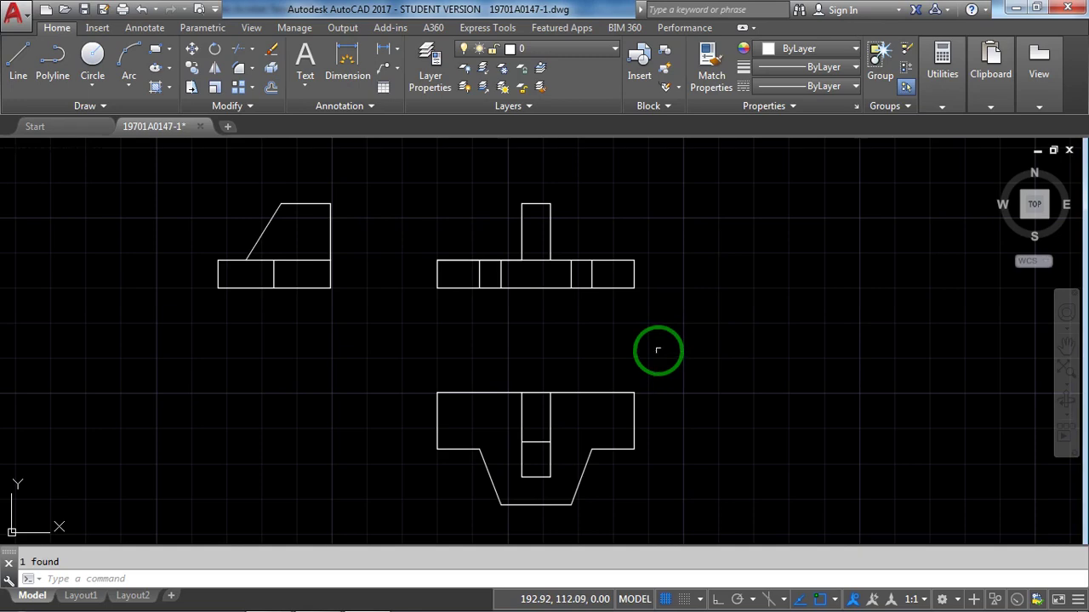
key("alt+Tab")
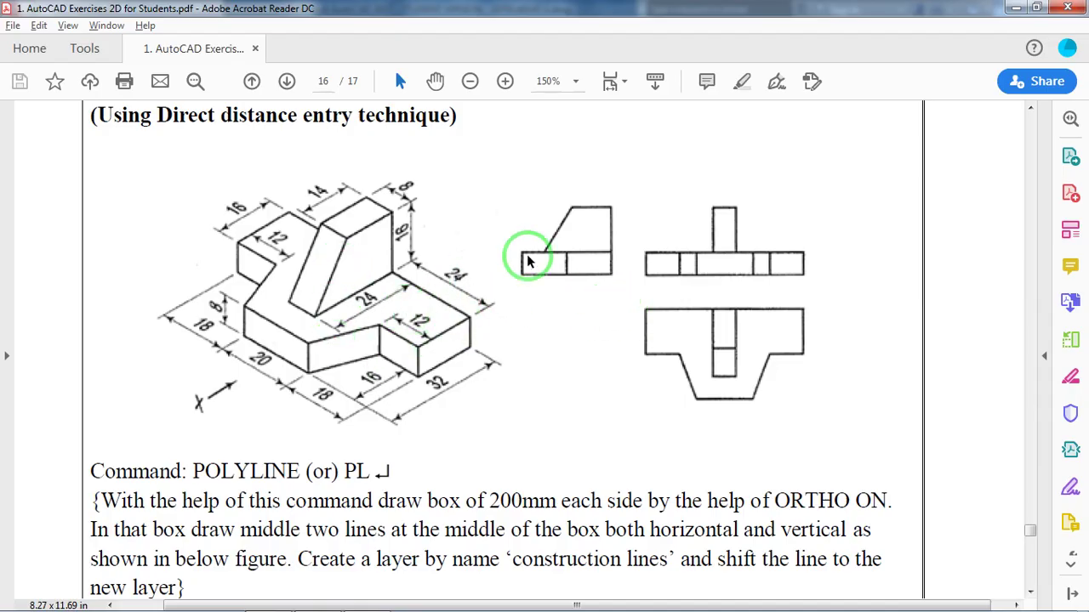
key("alt+Tab")
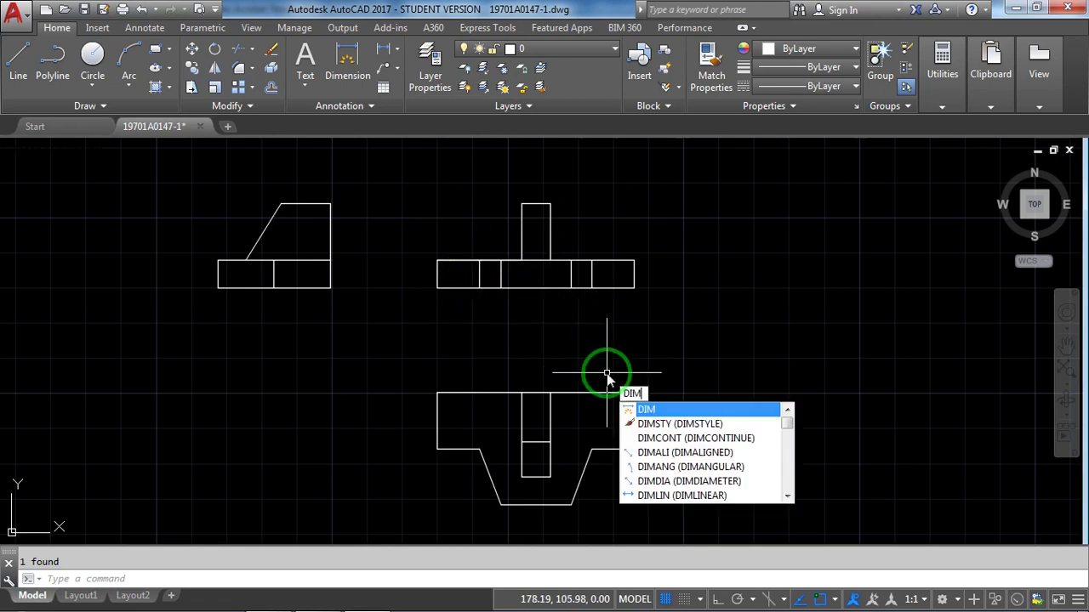
key("Return")
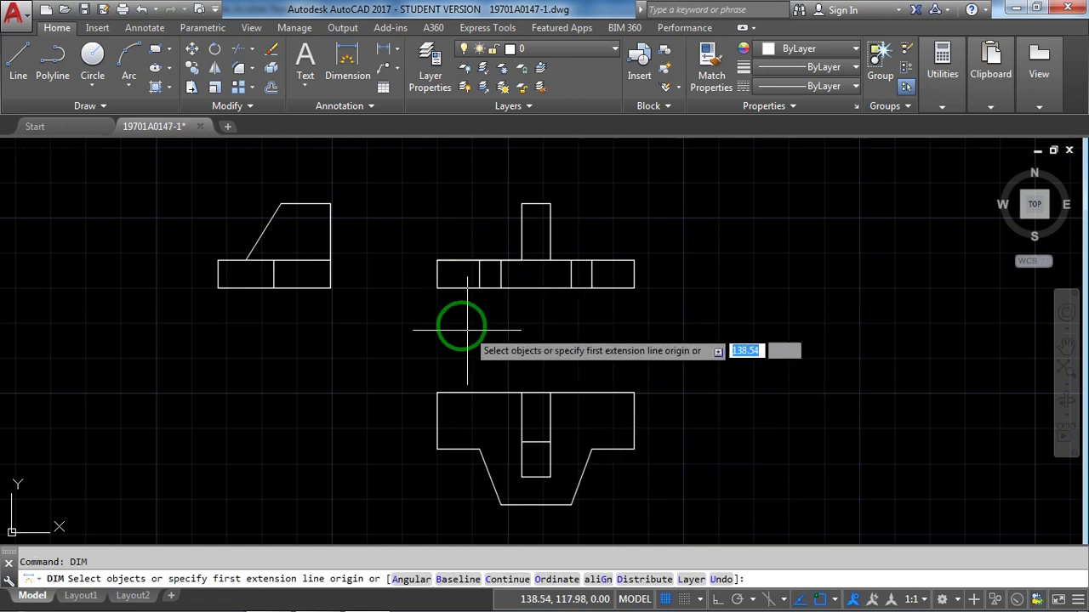
left_click(437, 288)
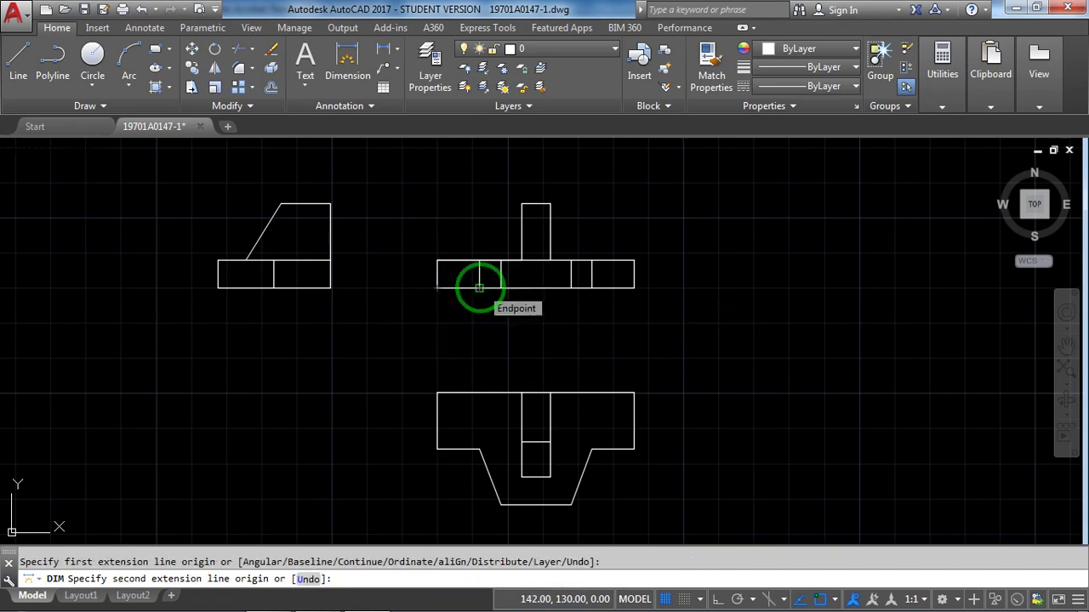
left_click(479, 288)
type("10")
key("Return")
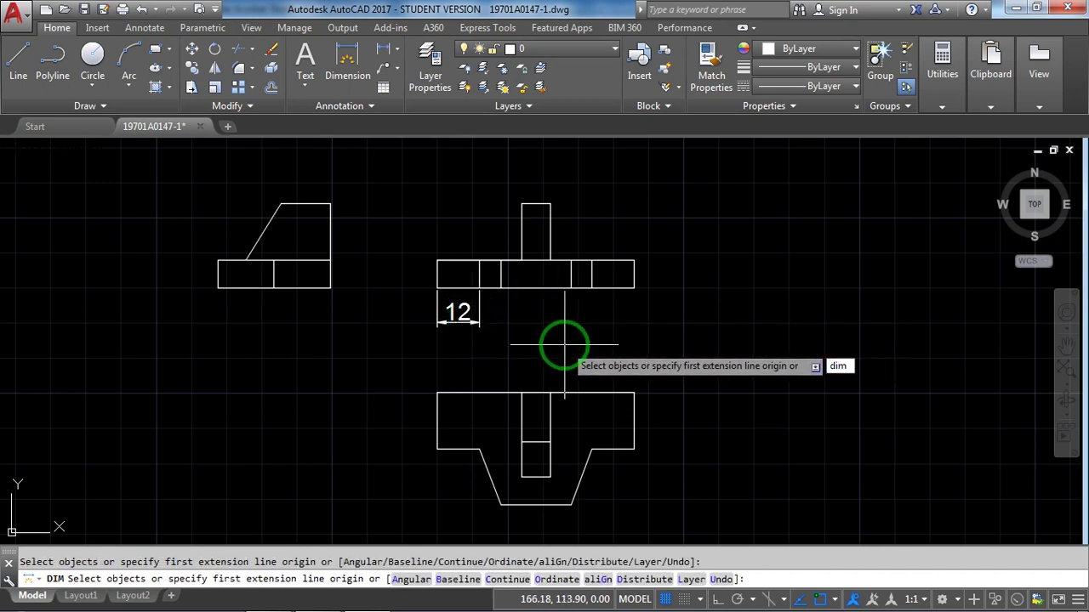
Add continued dimensions across the remaining four segments of the front view's base, up to its right corner
key("Escape")
type("dim")
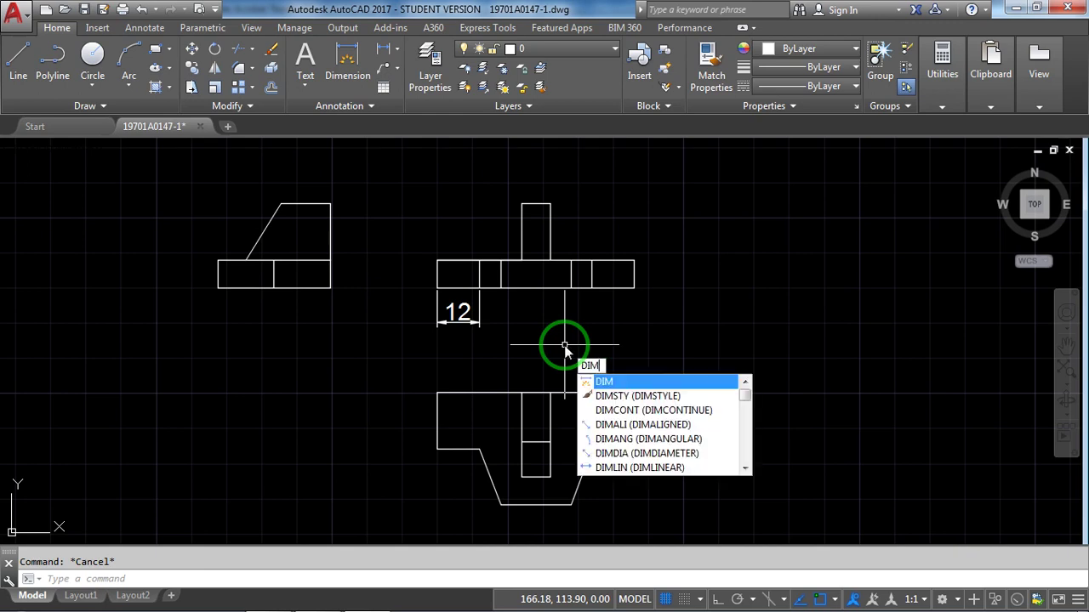
type("sty")
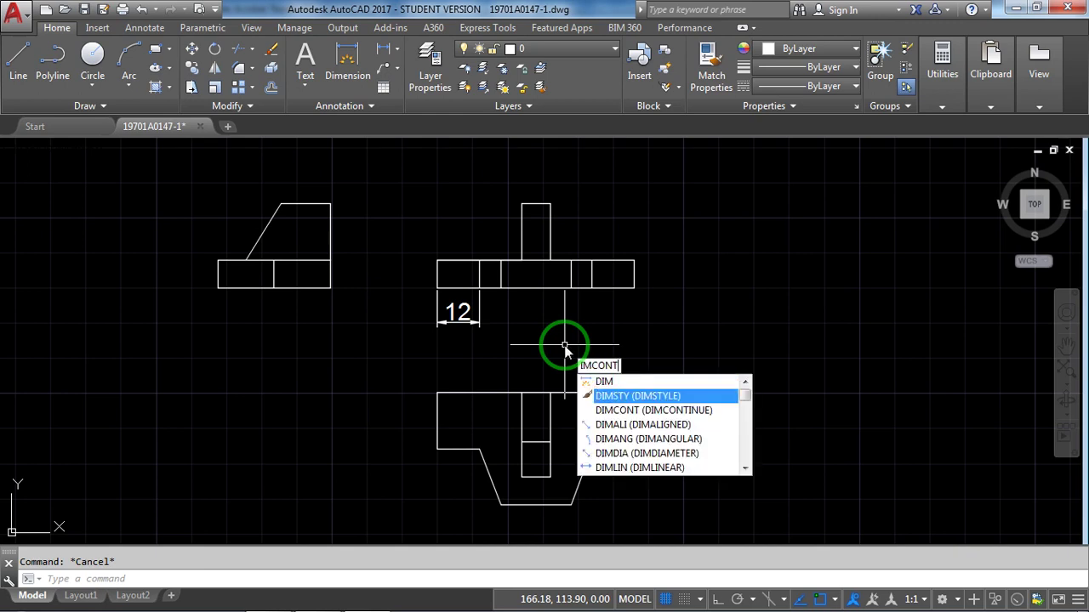
key("Return")
left_click(501, 289)
left_click(571, 289)
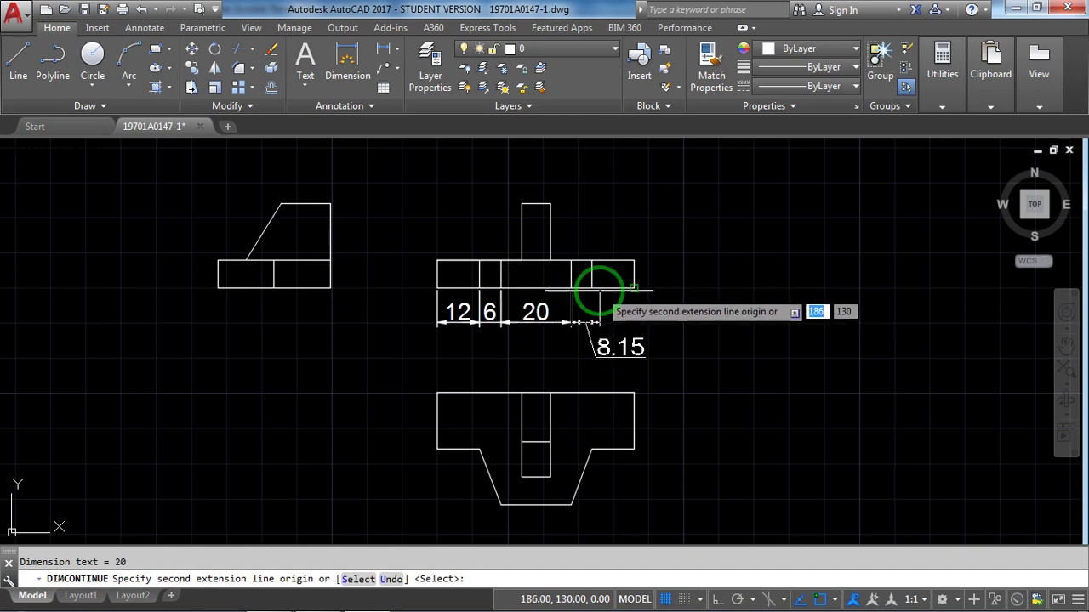
left_click(592, 289)
left_click(634, 288)
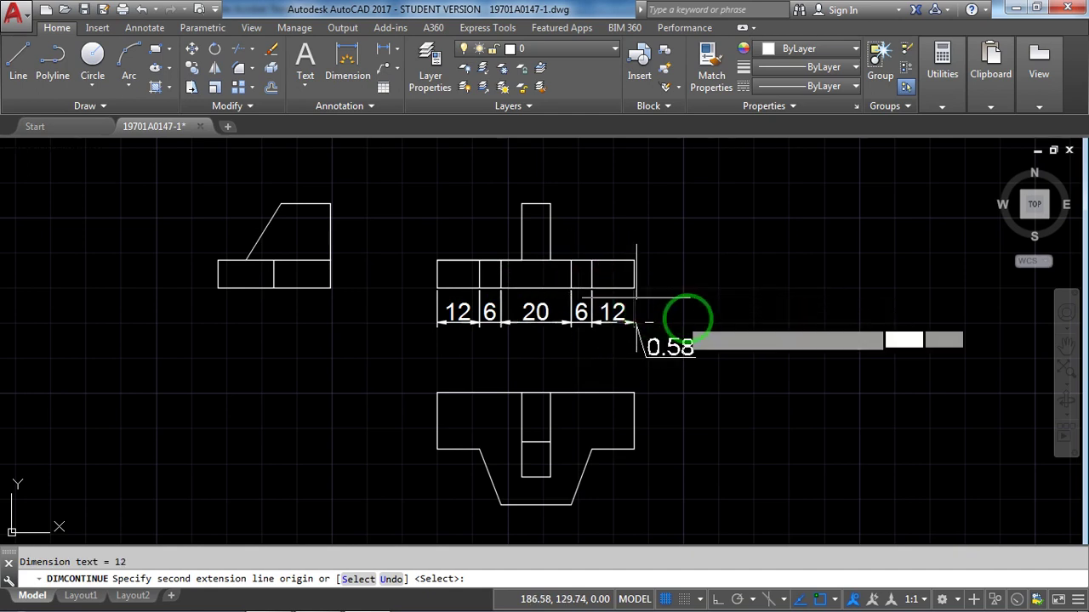
key("Return")
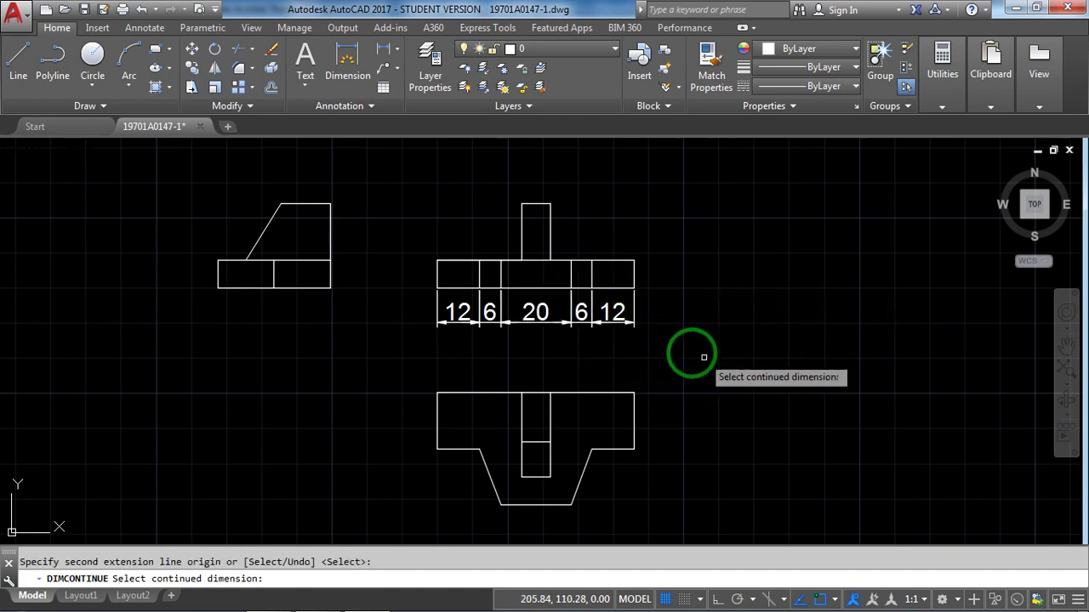
key("Return")
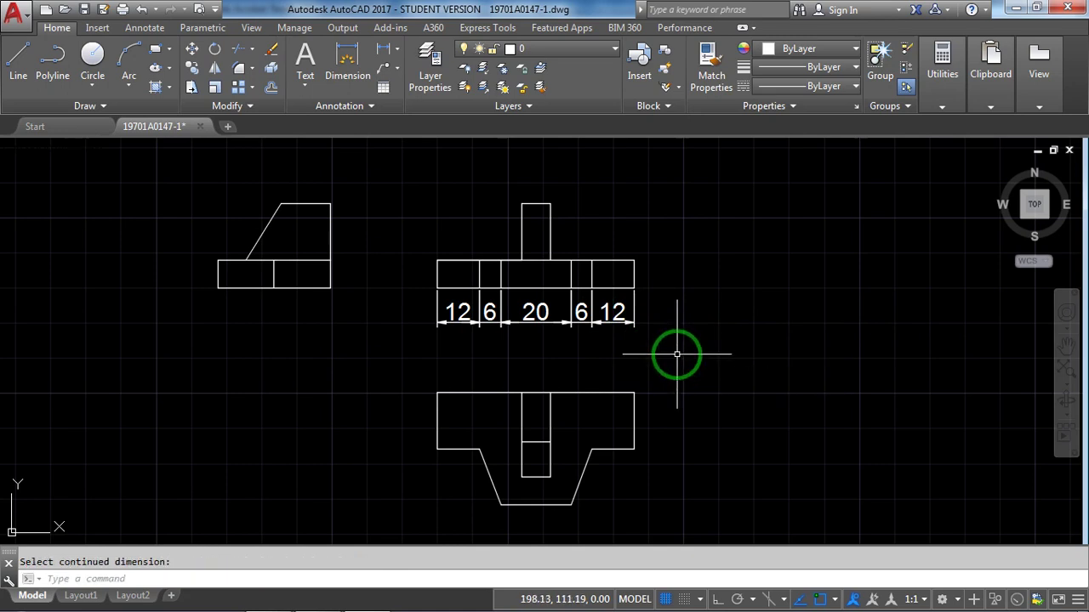
Dimension the overall width of the front view's base, placing the dimension below the chain of segment dimensions
type("dim")
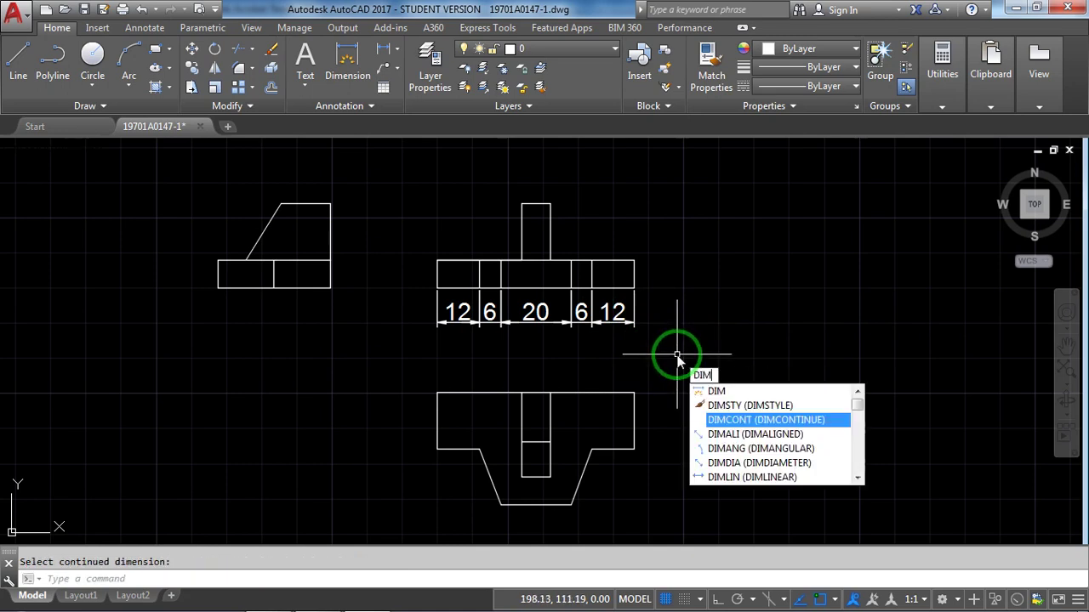
key("Return")
left_click(436, 288)
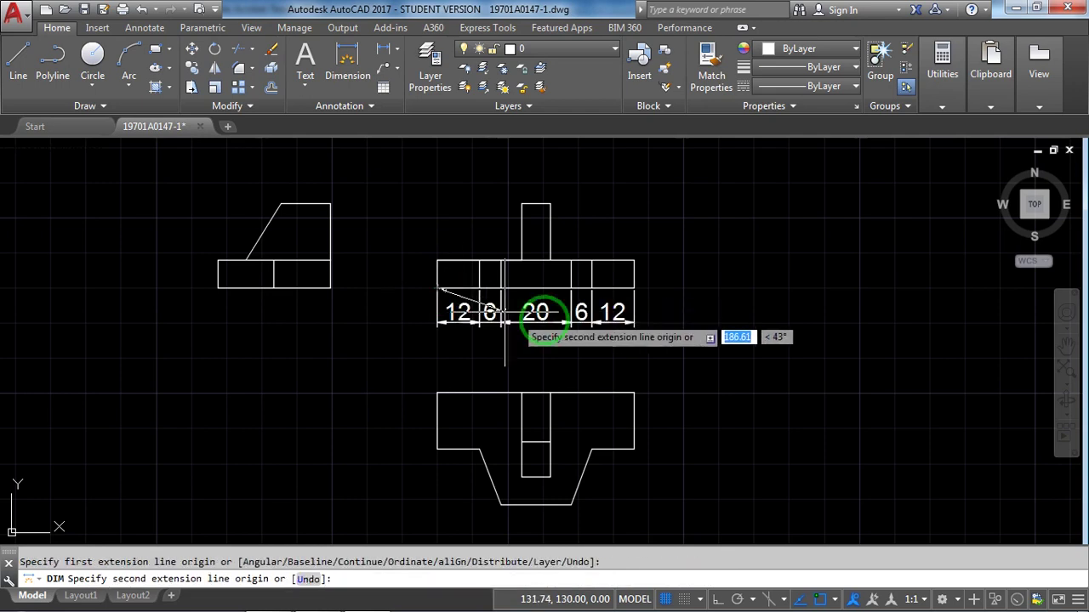
left_click(633, 288)
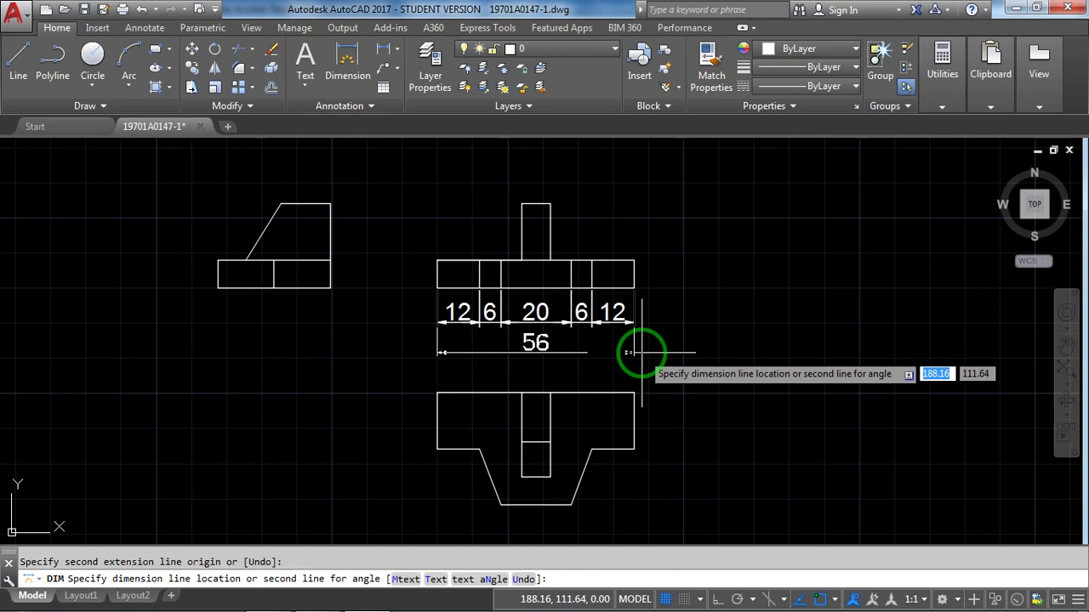
left_click(639, 353)
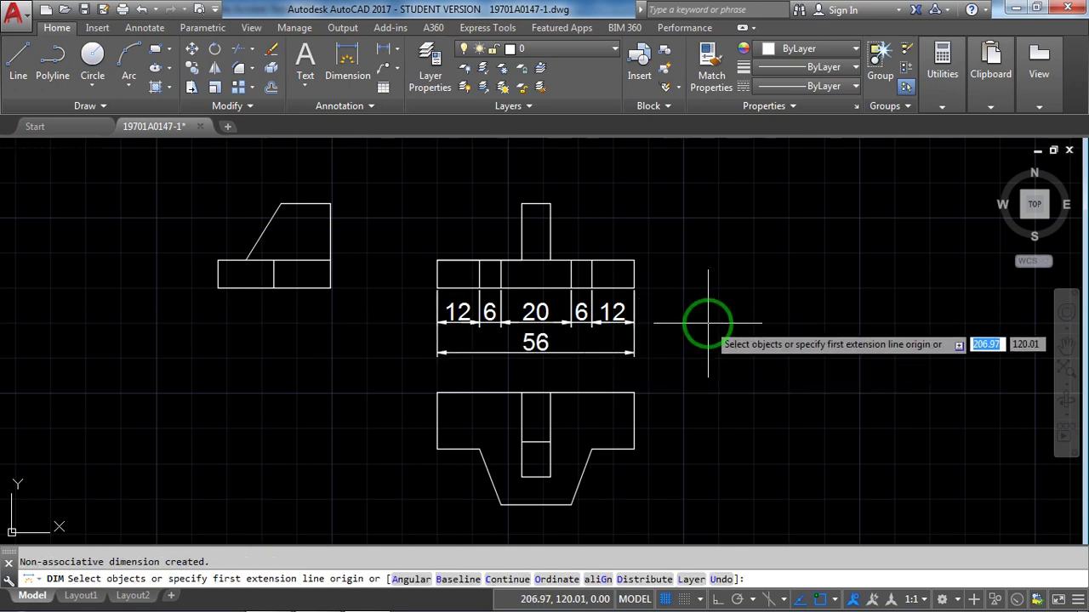
key("Escape")
Consult the exercise PDF and dimension the base height along the right edge of the front view
key("alt+Tab")
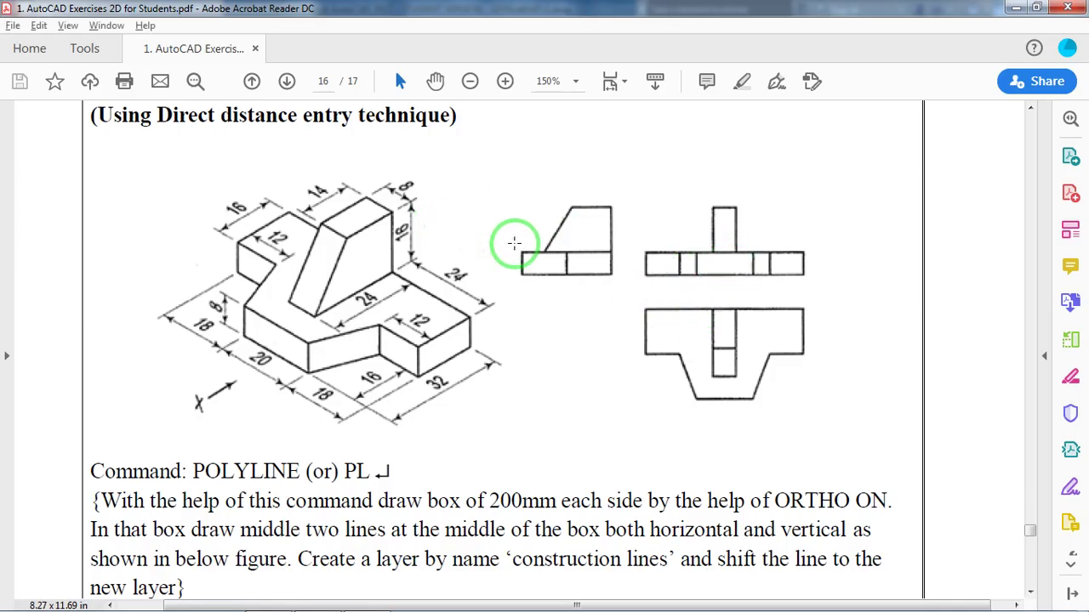
key("alt+Tab")
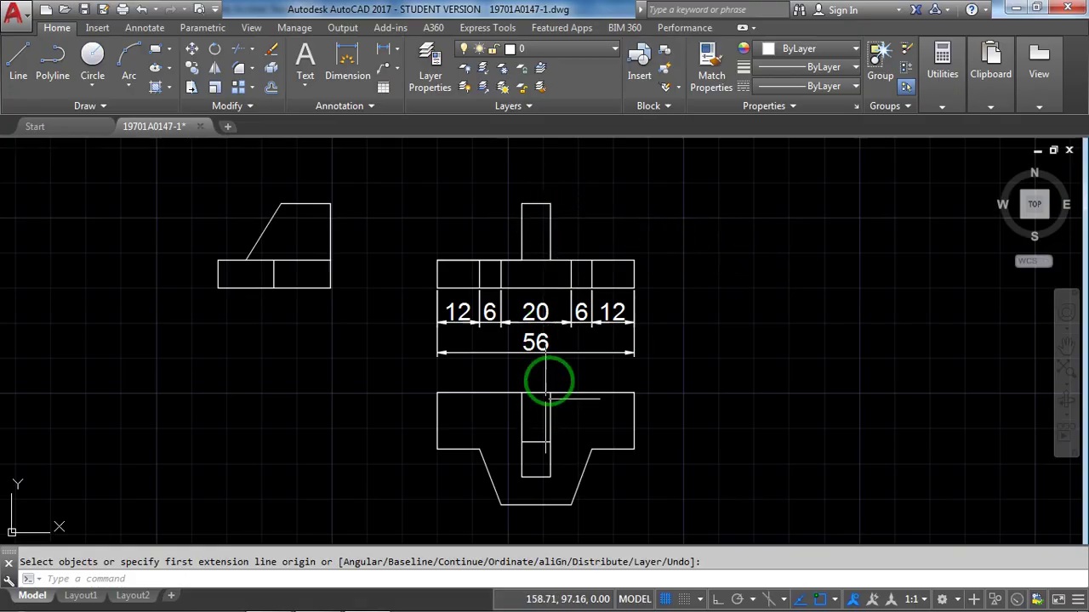
middle_click_drag(560, 474, 572, 442)
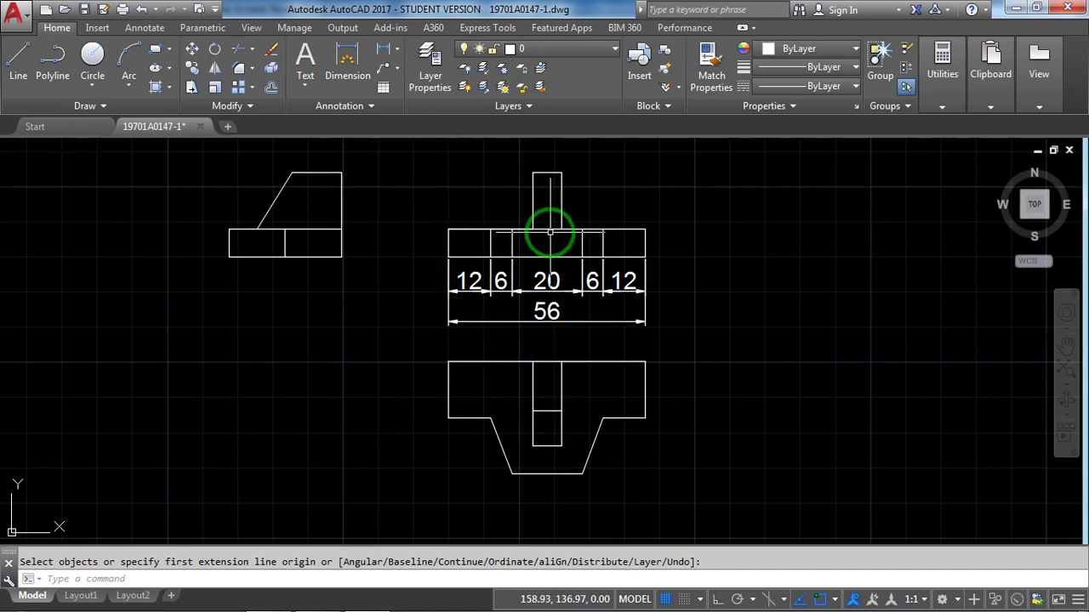
key("Return")
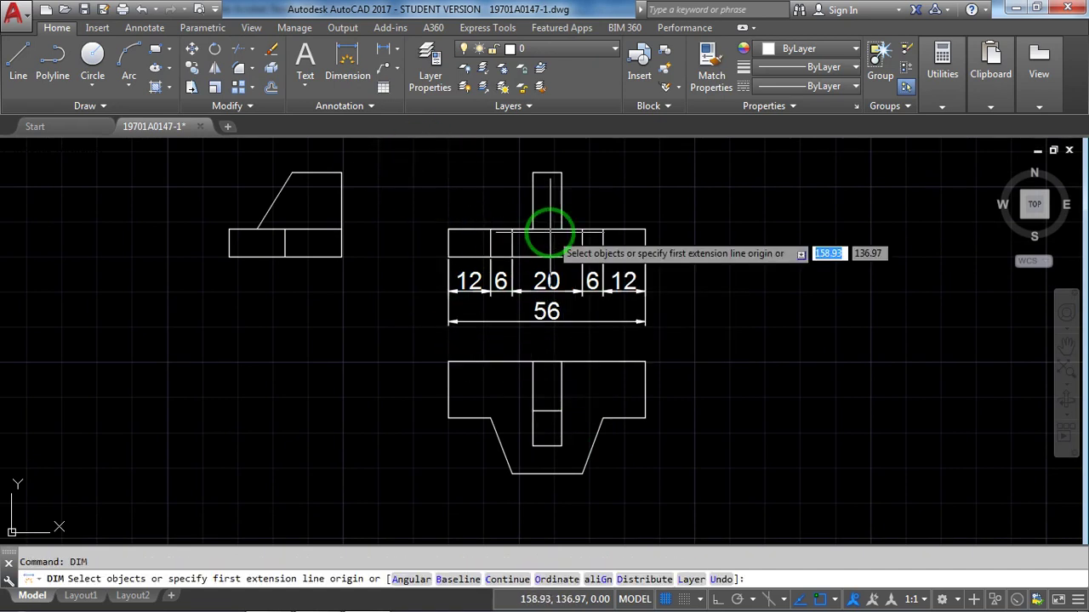
left_click(645, 255)
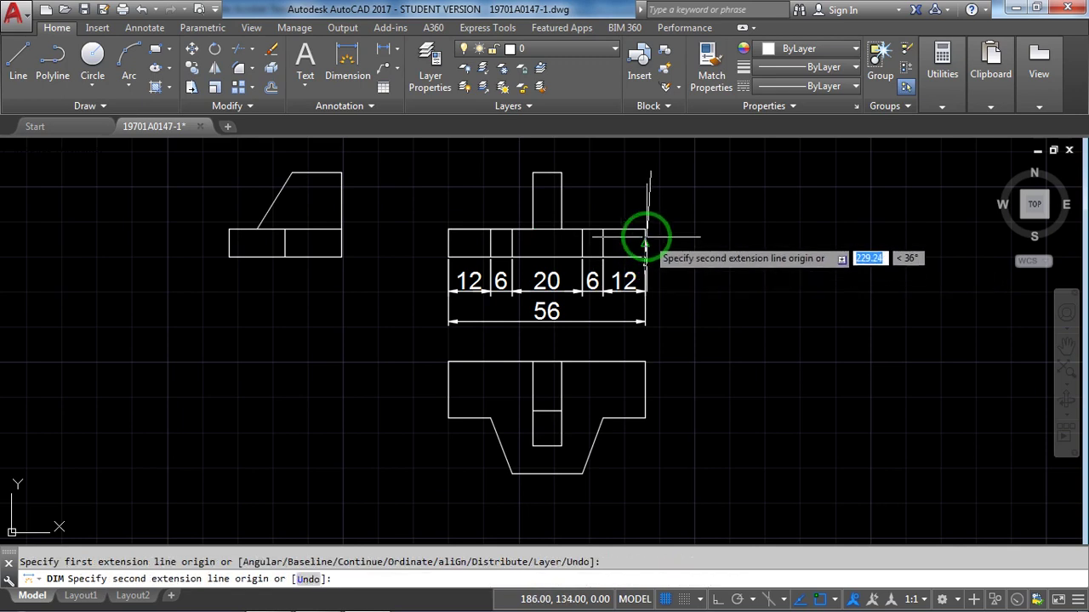
left_click(645, 231)
left_click(662, 234)
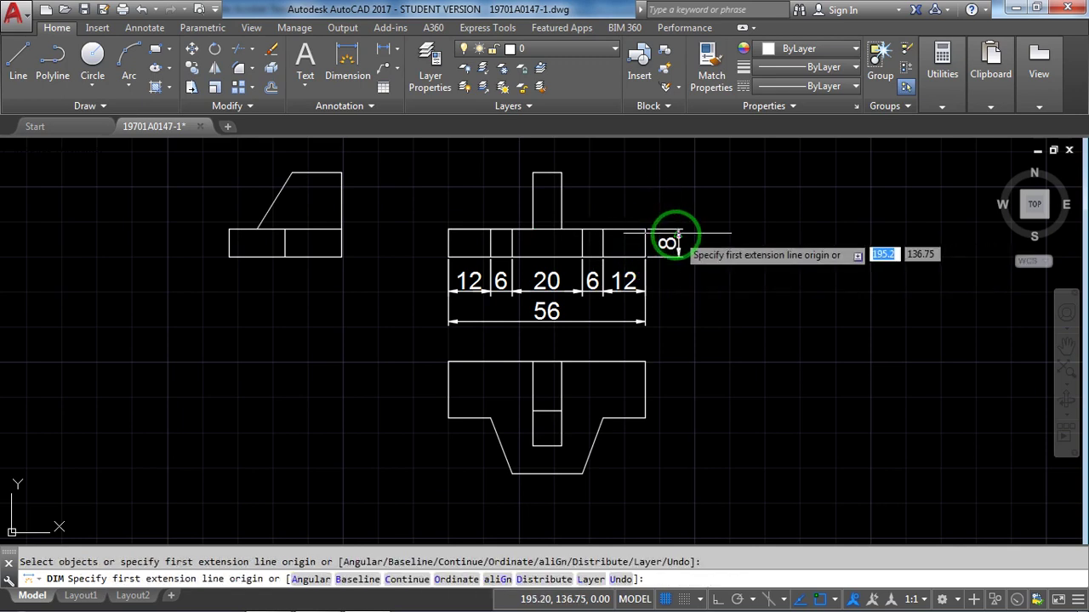
key("Return")
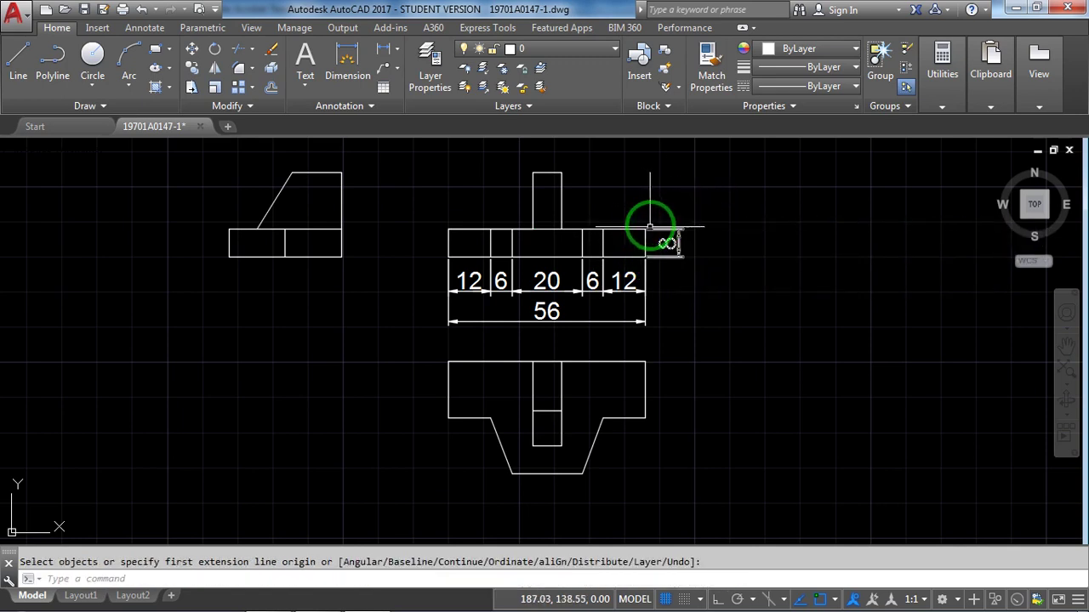
Turn Ortho on and dimension the rib's height above the base, aligning it with the base height dimension
key("Return")
left_click(645, 230)
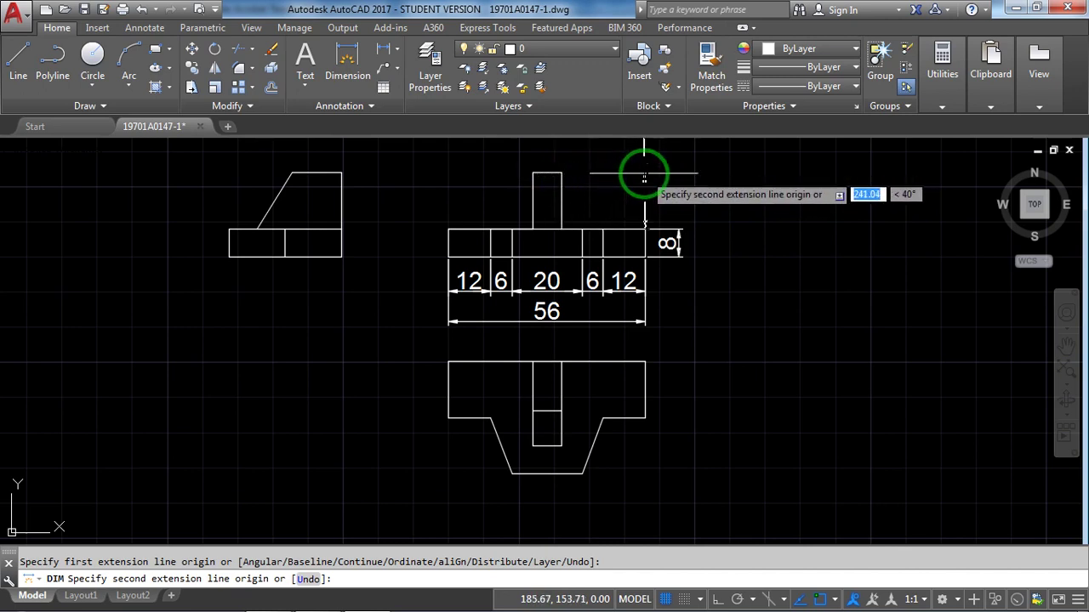
scroll(663, 198, "up", 2)
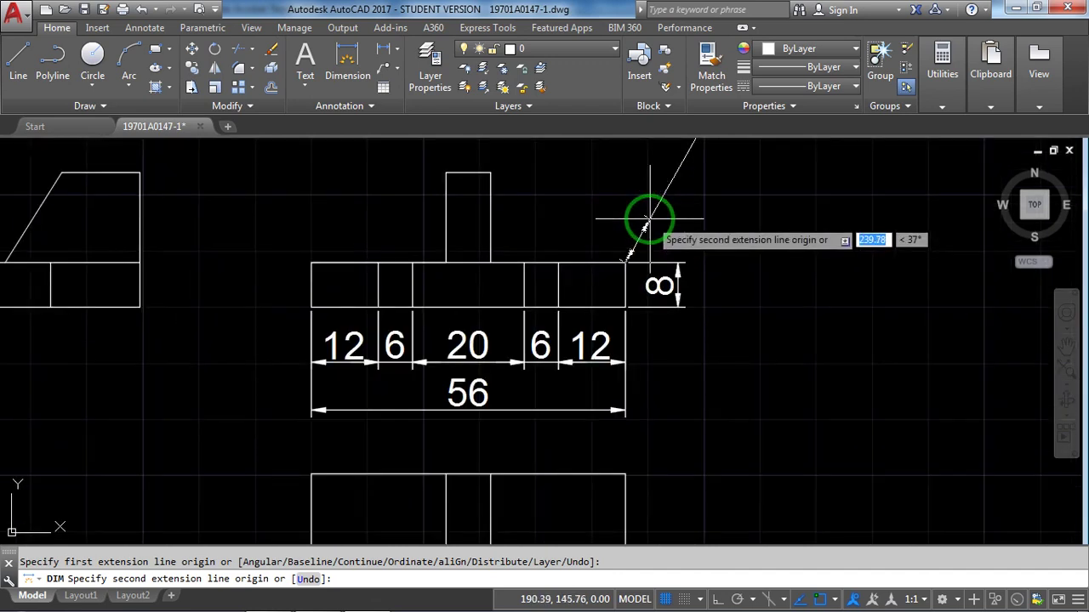
left_click(717, 600)
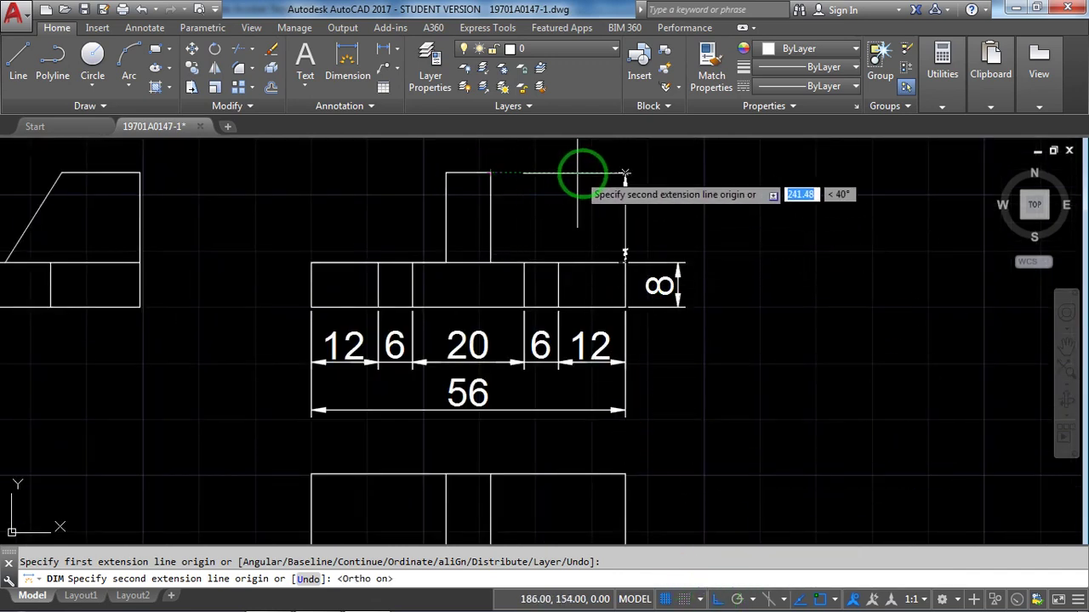
left_click(626, 175)
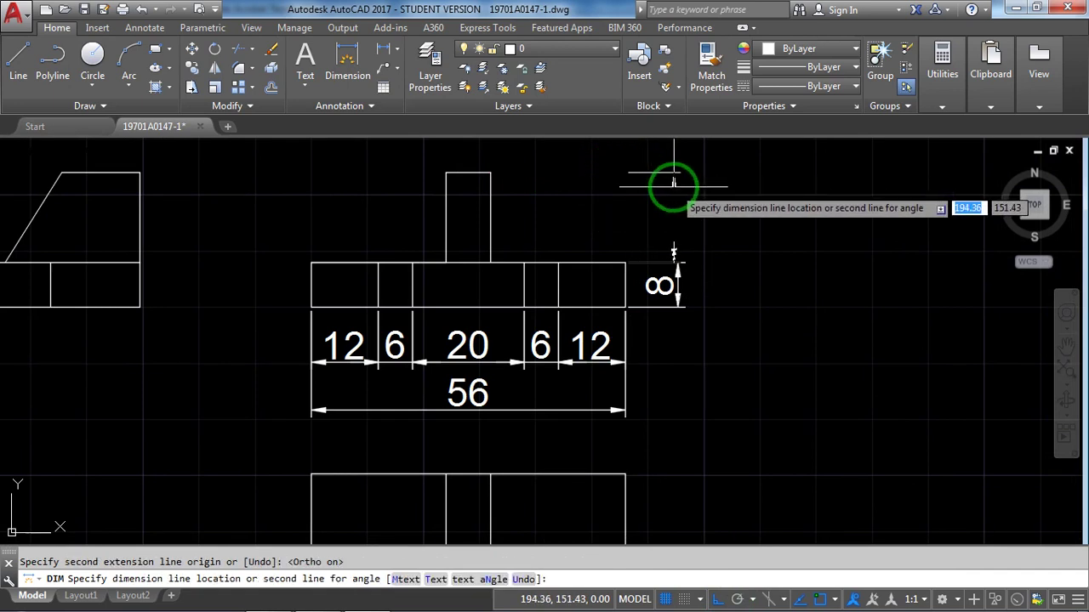
left_click(672, 262)
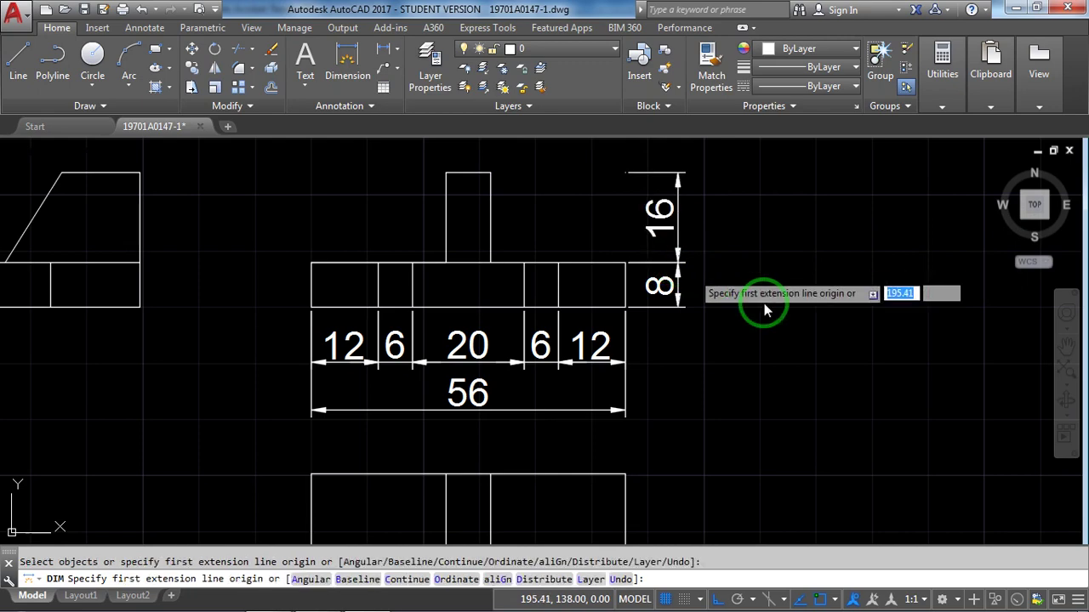
Dimension the top view's back edge from its left corner to the rib, placing the dimension just above the edge
scroll(800, 325, "down", 3)
scroll(800, 325, "up", 2)
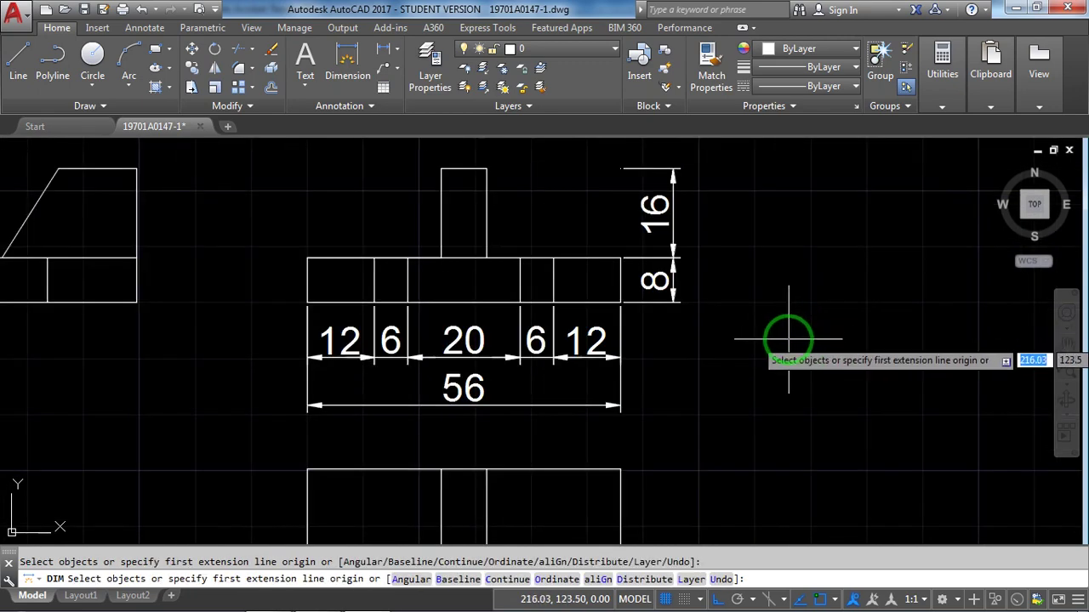
scroll(773, 332, "down", 2)
middle_click_drag(422, 368, 472, 252)
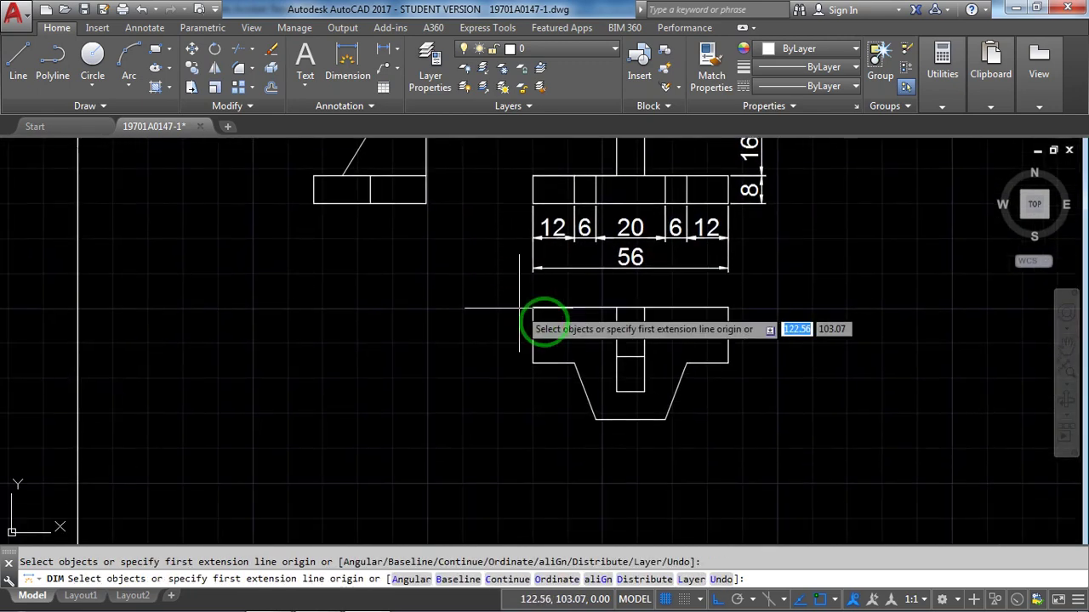
key("Escape")
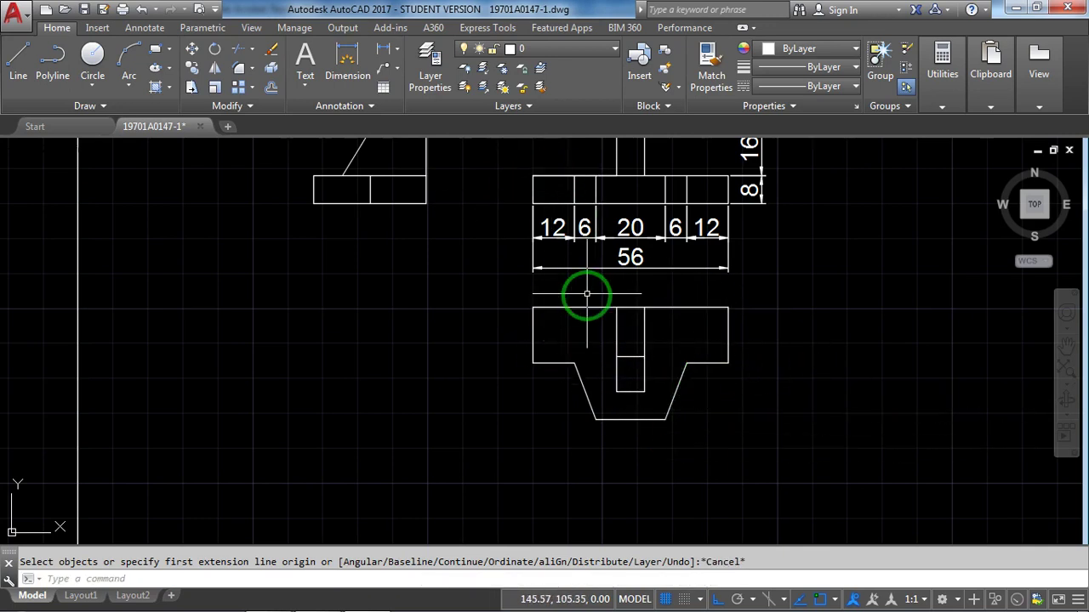
type("dim")
key("Return")
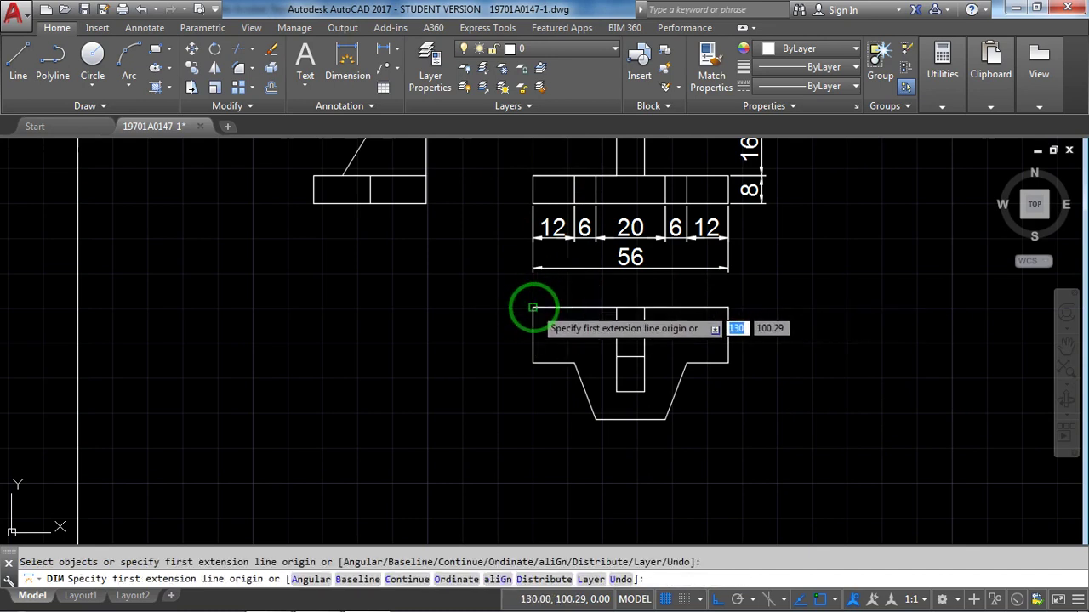
left_click(532, 307)
left_click(616, 307)
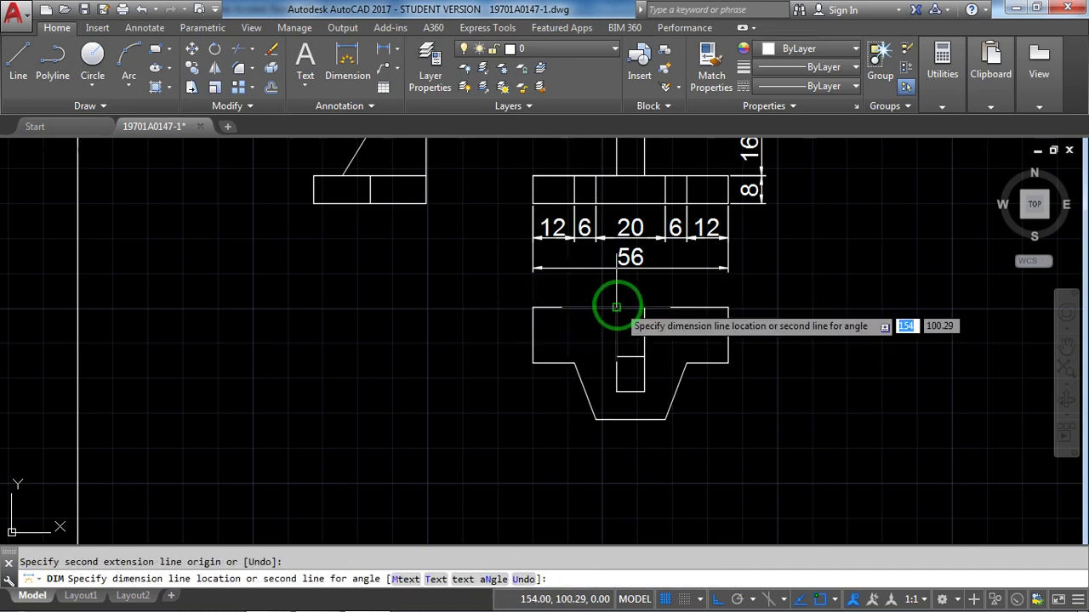
left_click(620, 294)
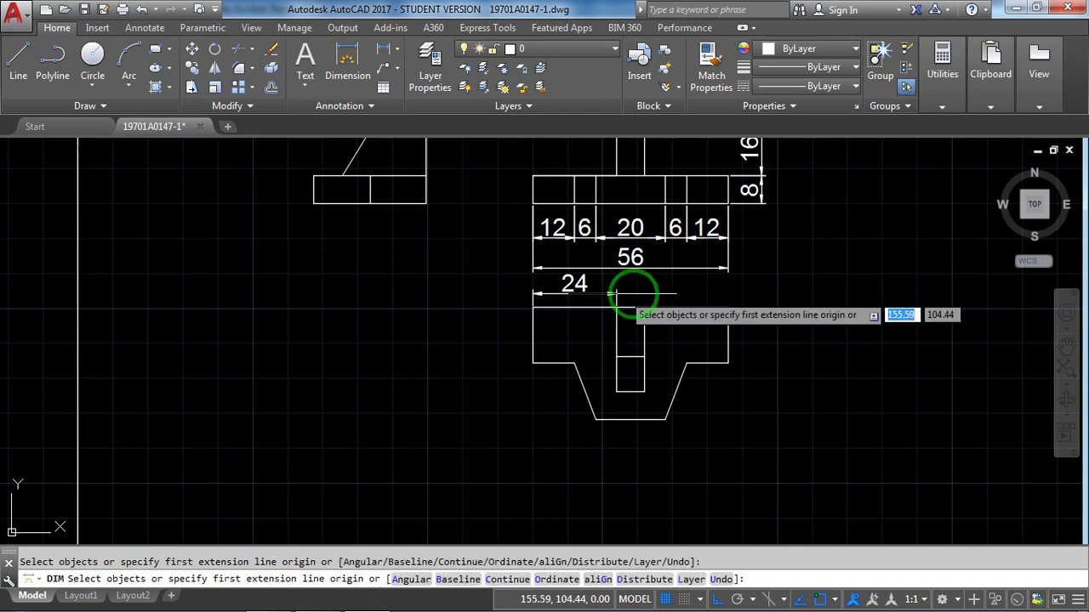
Add continued dimensions across the rib's width and on to the right corner of the top view's back edge
key("Return")
type("din")
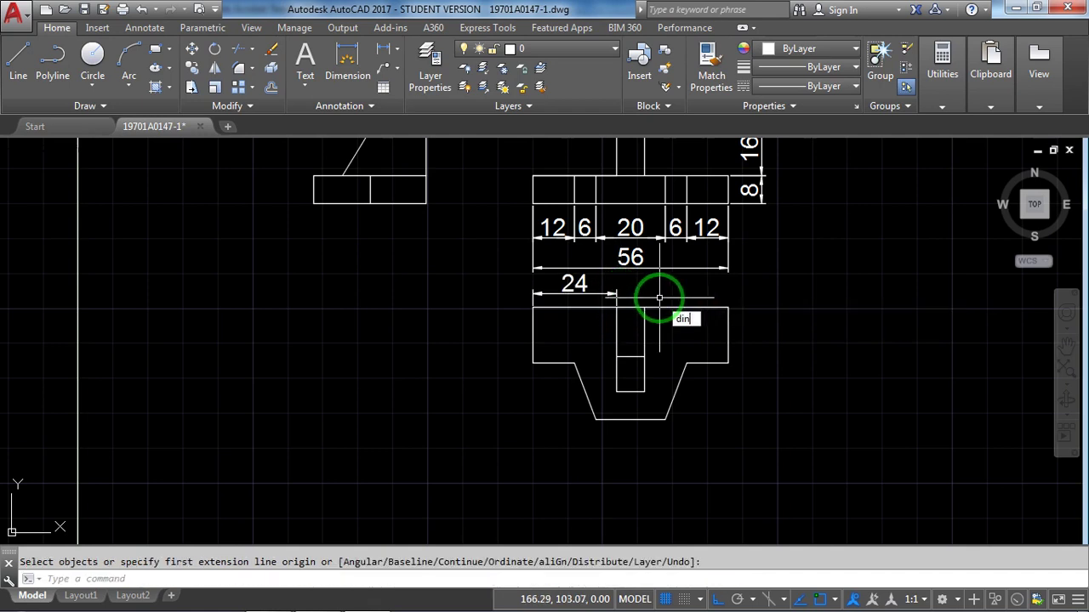
key("BackSpace")
type("mcont")
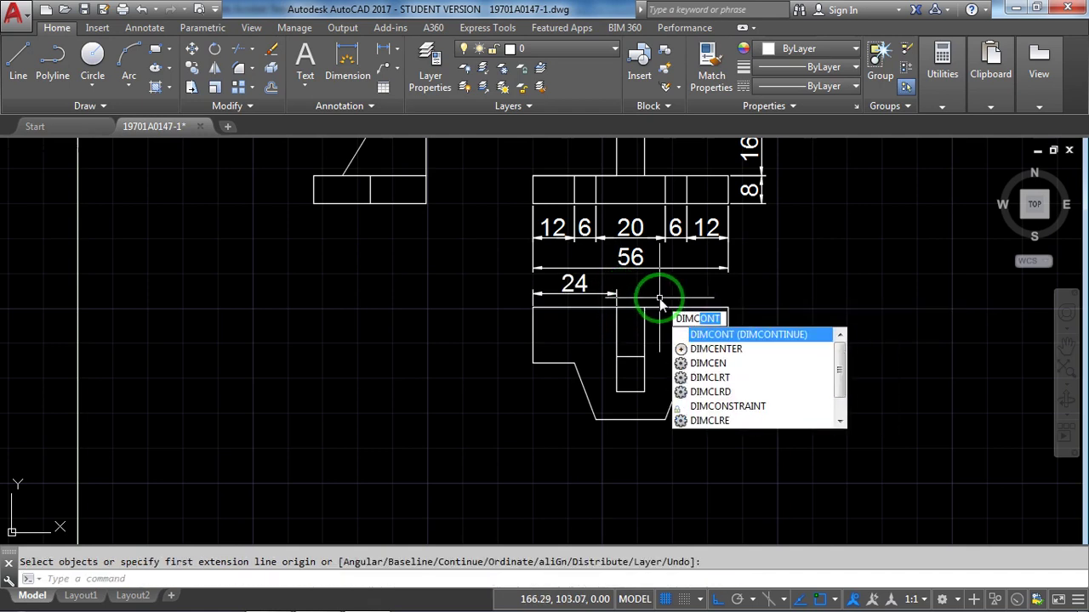
key("Return")
left_click(642, 305)
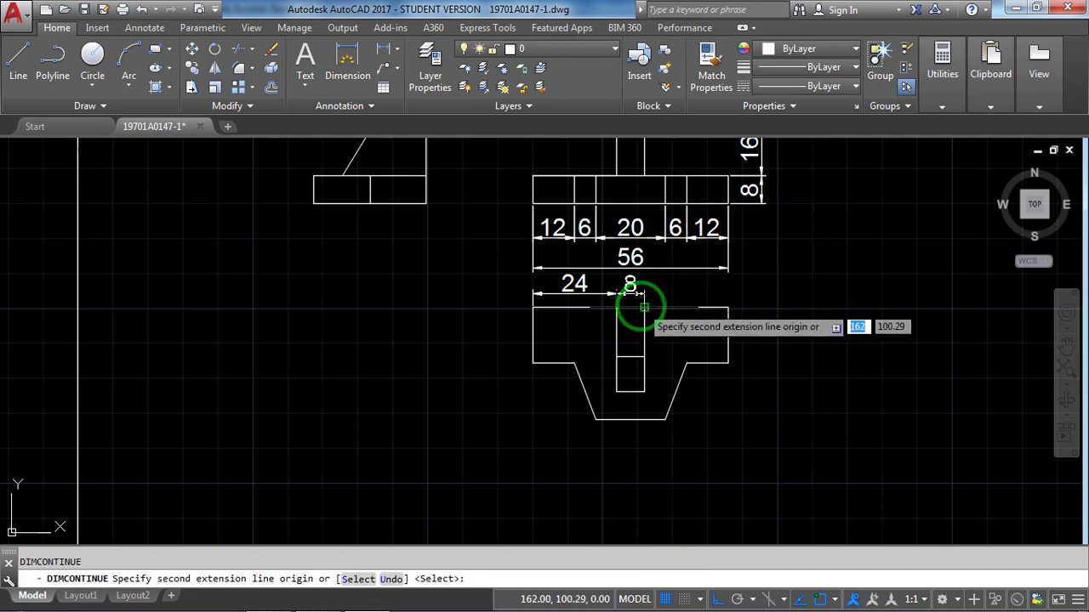
left_click(728, 307)
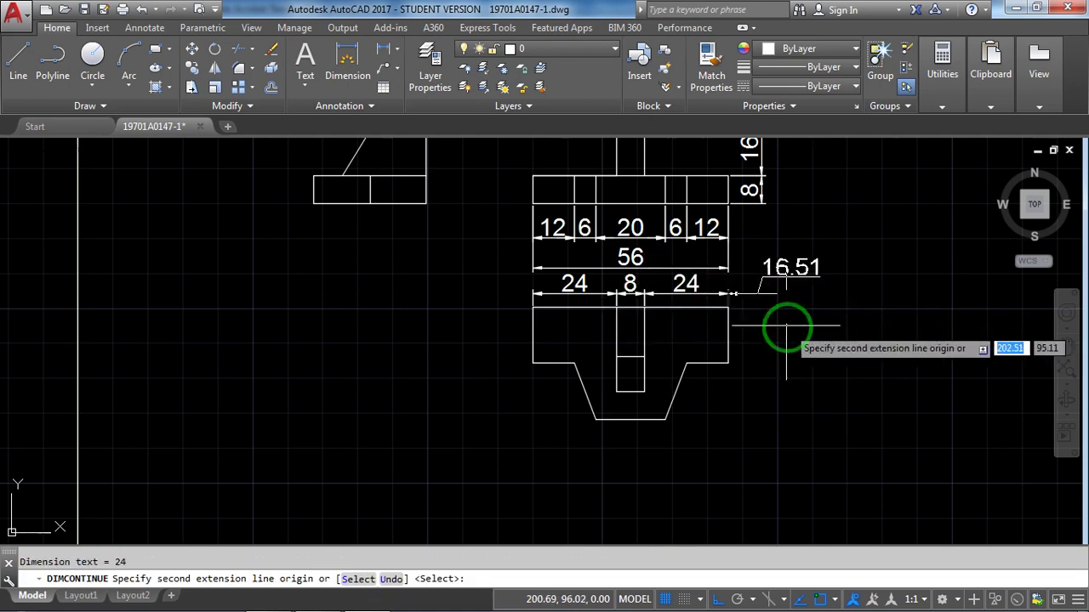
key("Return")
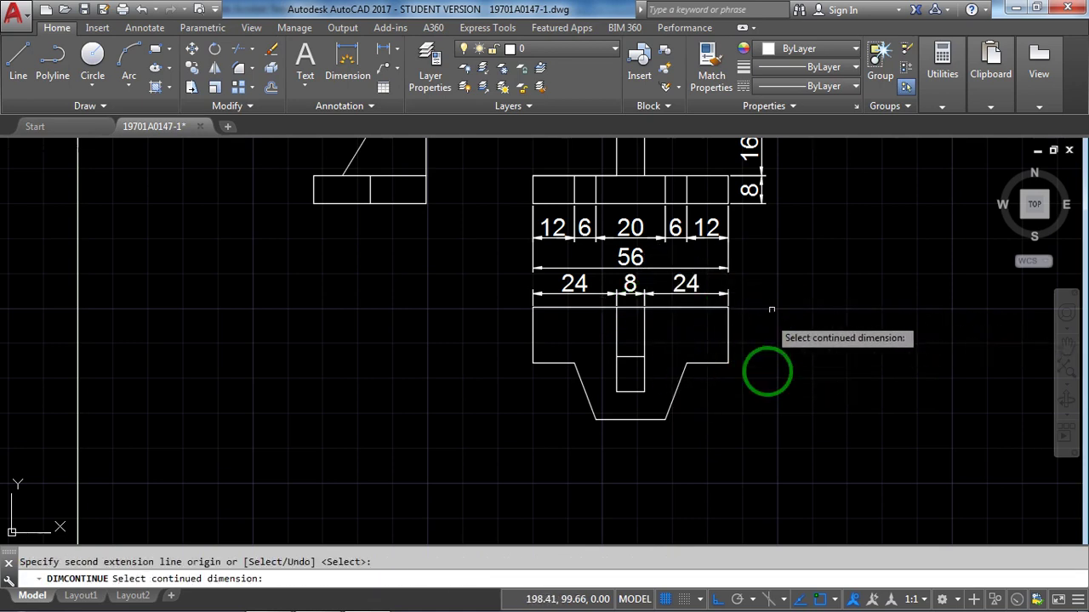
key("Return")
Dimension the top view's straight right edge, aligning the dimension with the front view's height dimensions
type("d")
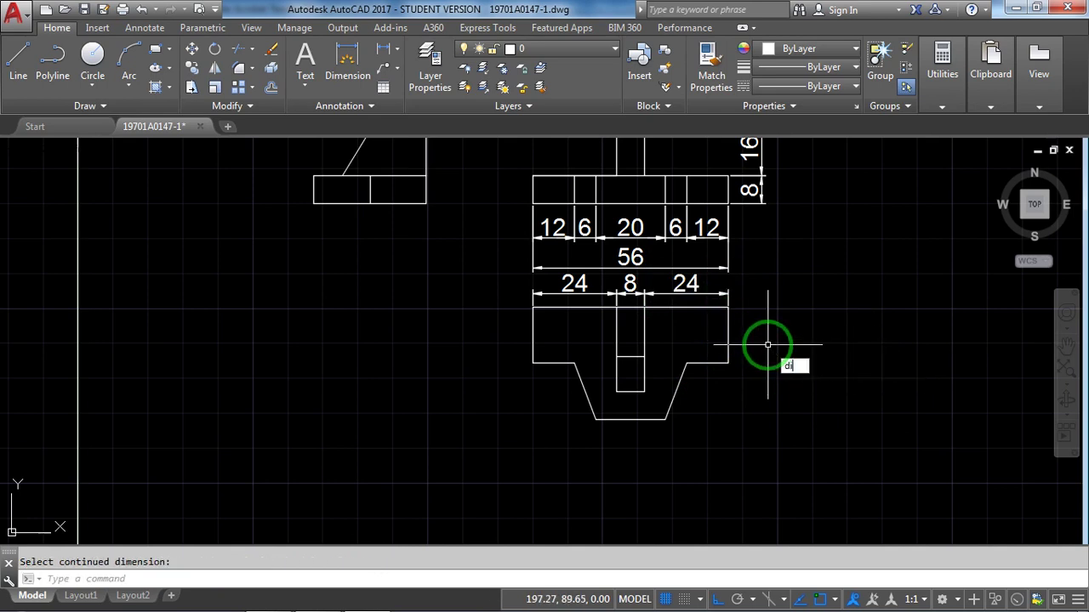
type("im")
key("Return")
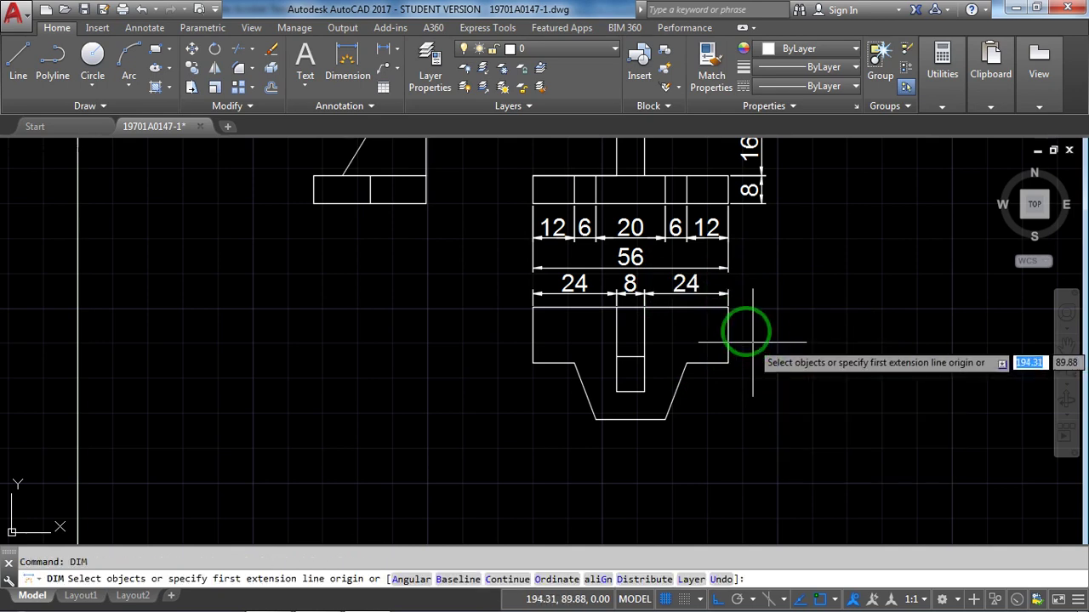
left_click(729, 307)
left_click(725, 363)
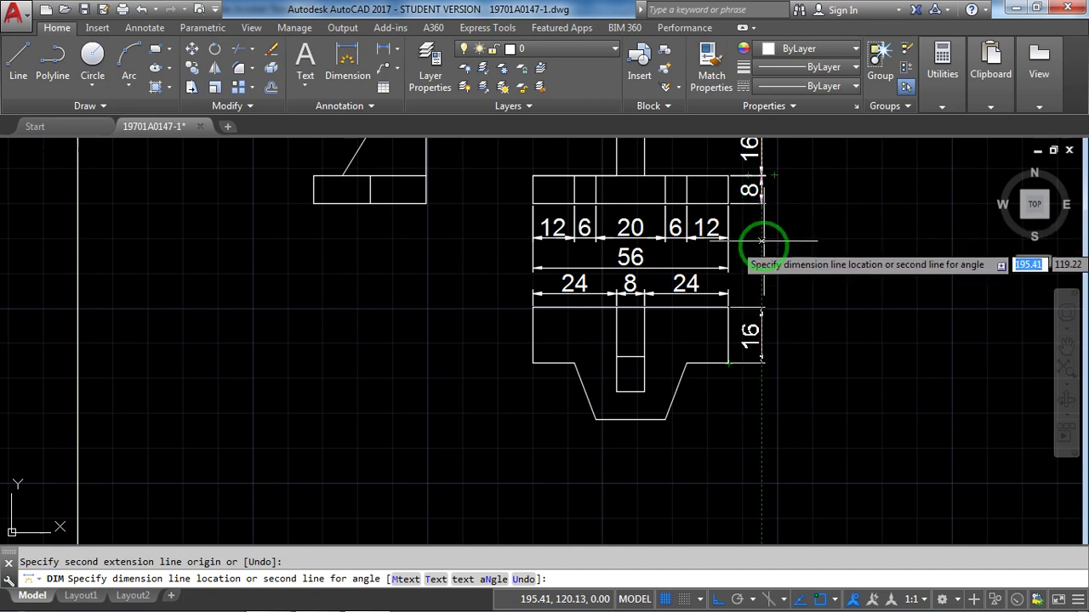
left_click(759, 319)
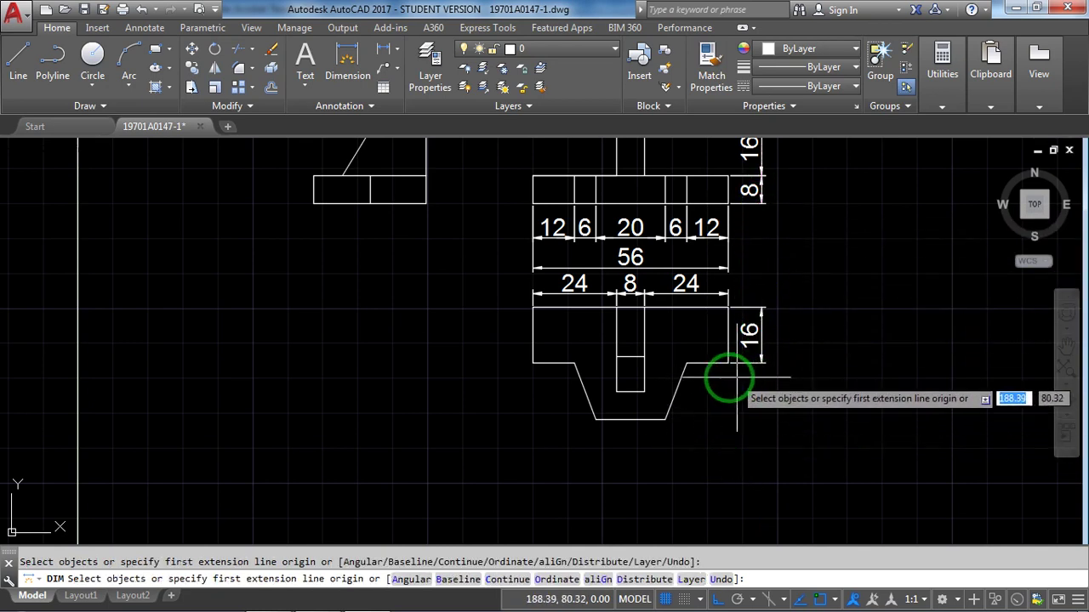
Dimension the depth of the top view's tapered portion, placing it in line below the right edge dimension
left_click(729, 364)
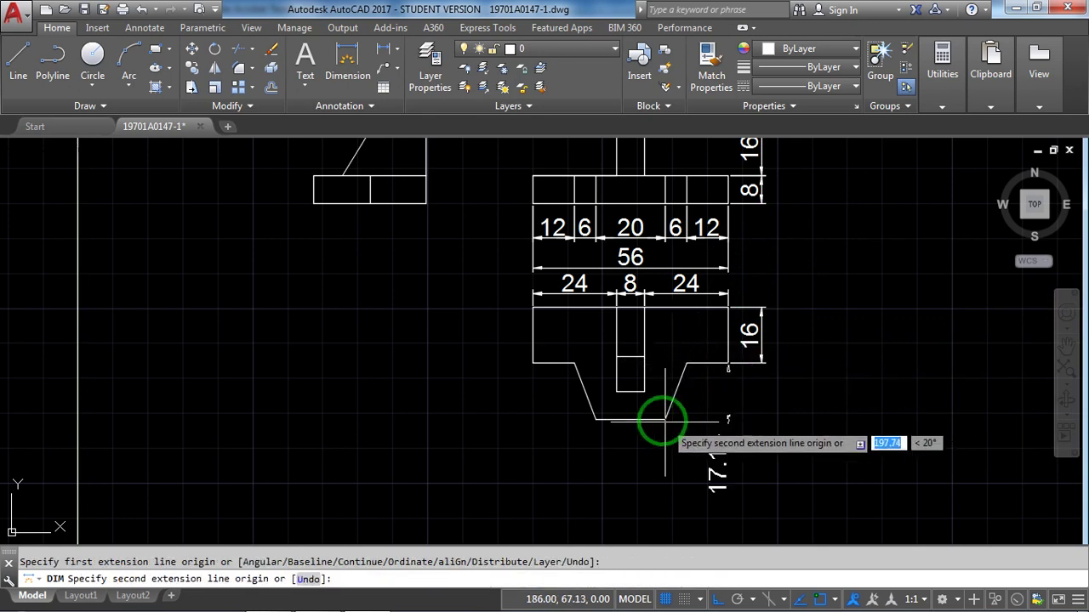
left_click(718, 417)
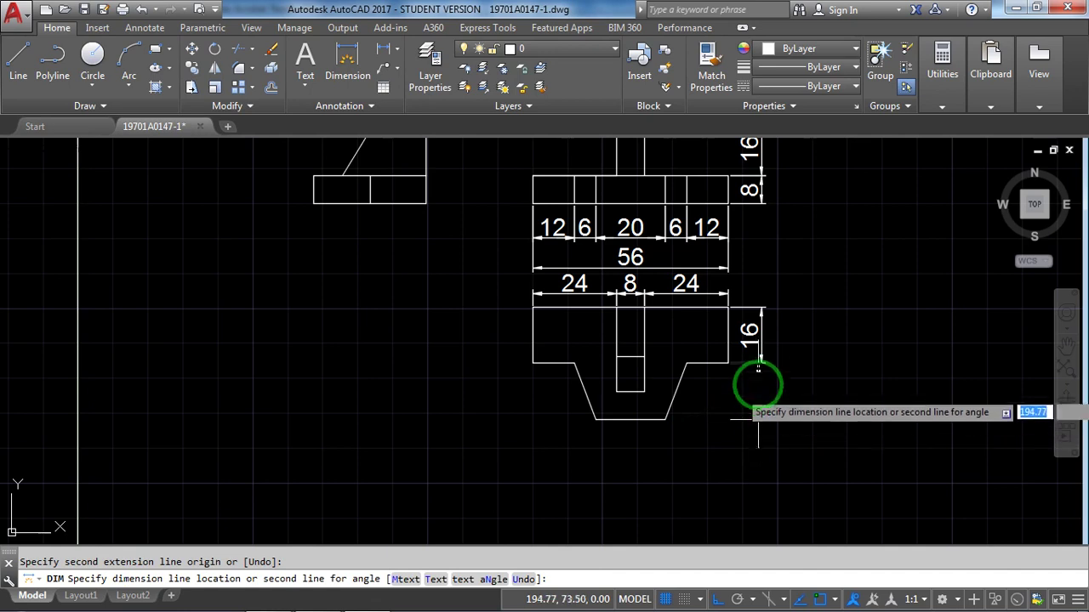
left_click(760, 368)
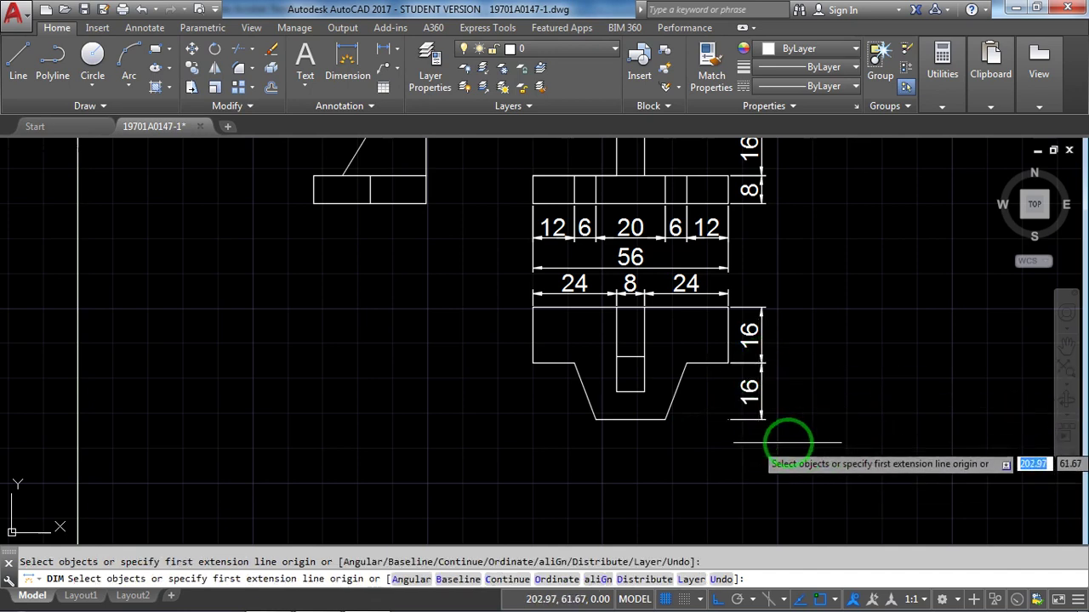
middle_click_drag(709, 464, 722, 451)
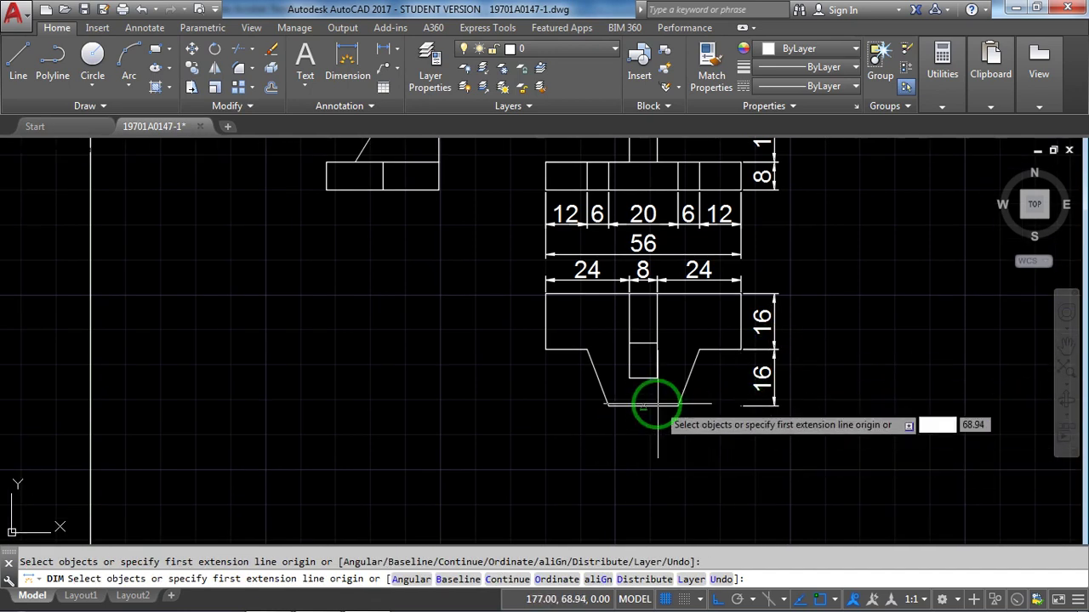
key("Return")
Dimension the left segment of the side view's base from its left corner to the inner vertical line, placing it below the base
scroll(589, 402, "down", 2)
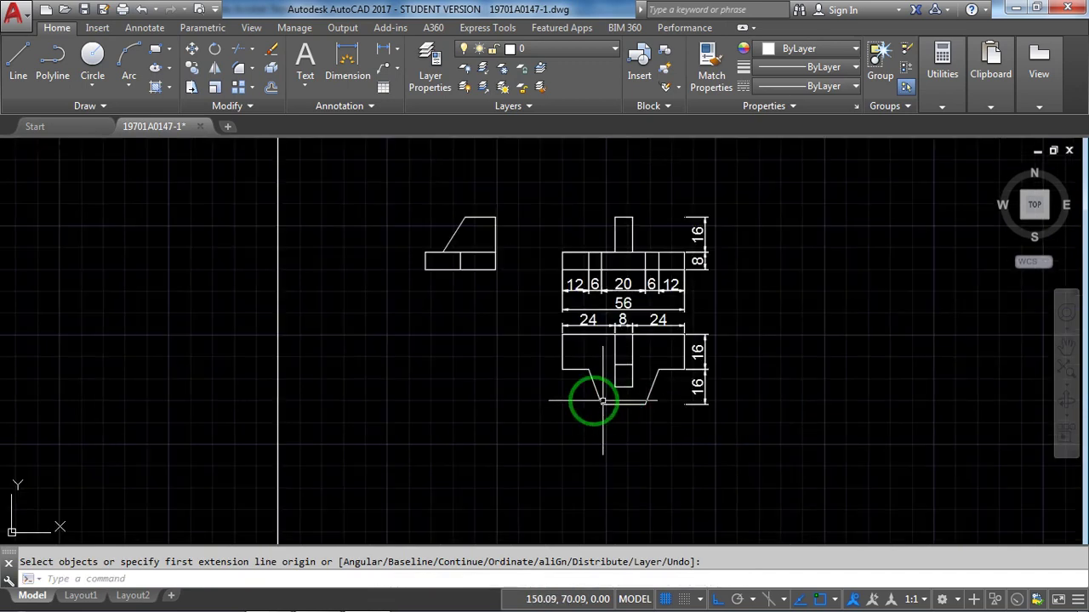
scroll(516, 360, "up", 3)
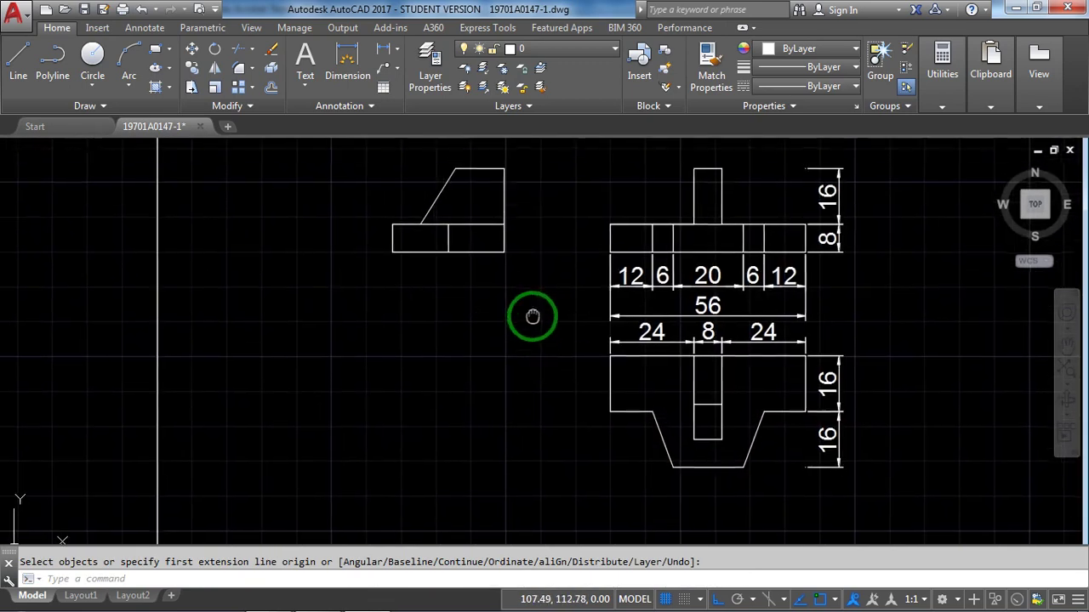
middle_click_drag(504, 293, 515, 316)
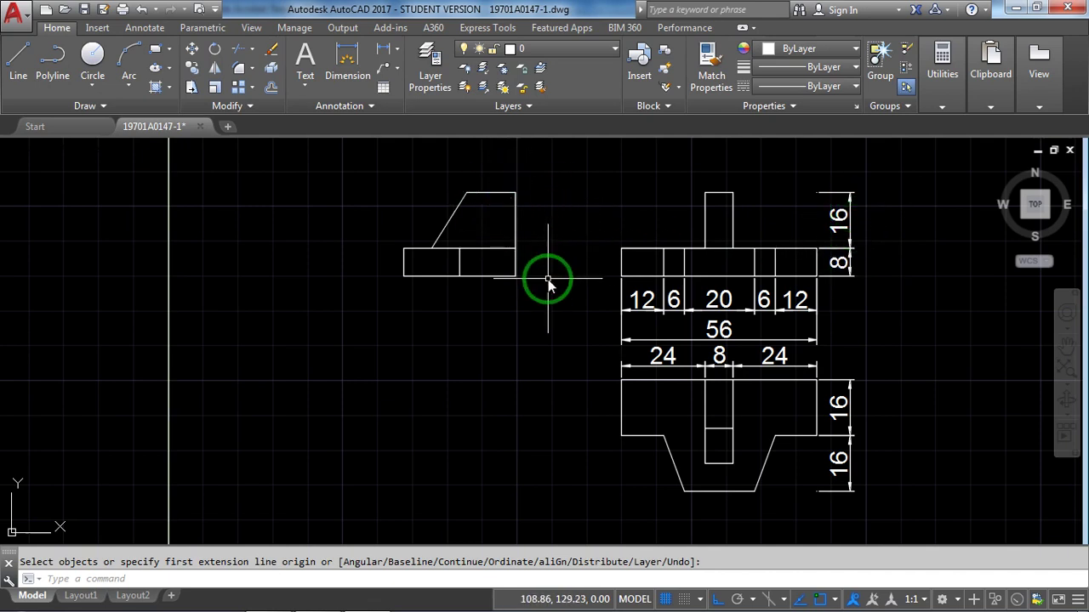
key("Return")
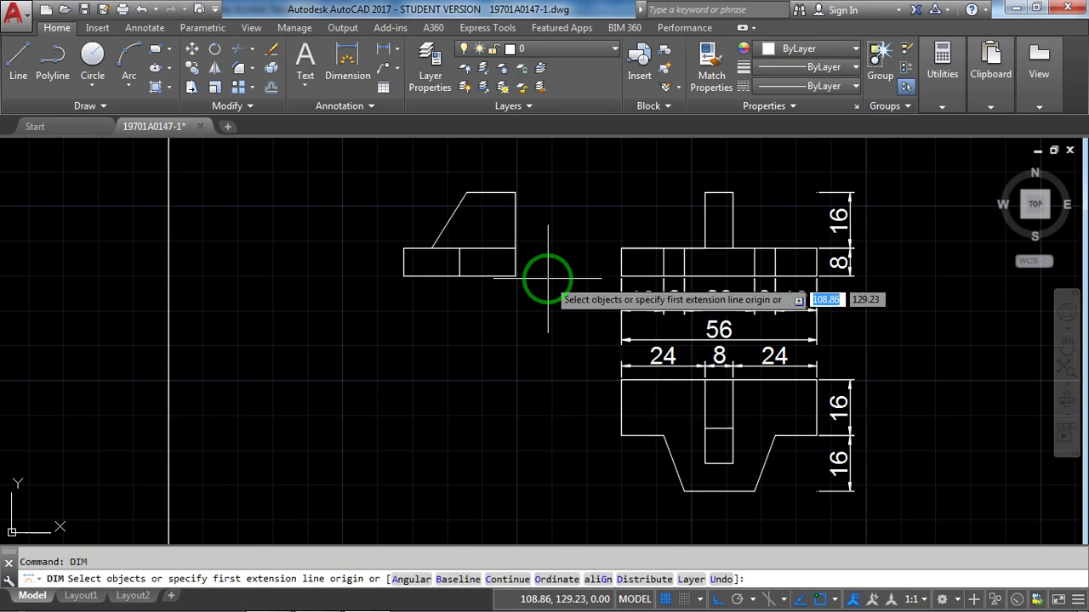
key("Return")
left_click(403, 275)
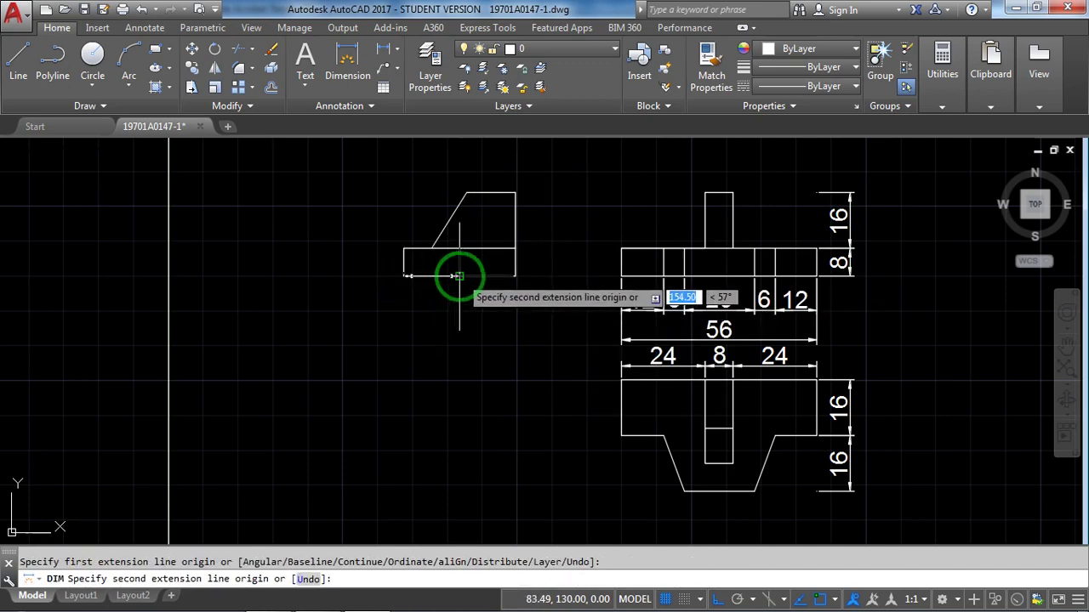
left_click(458, 275)
left_click(456, 308)
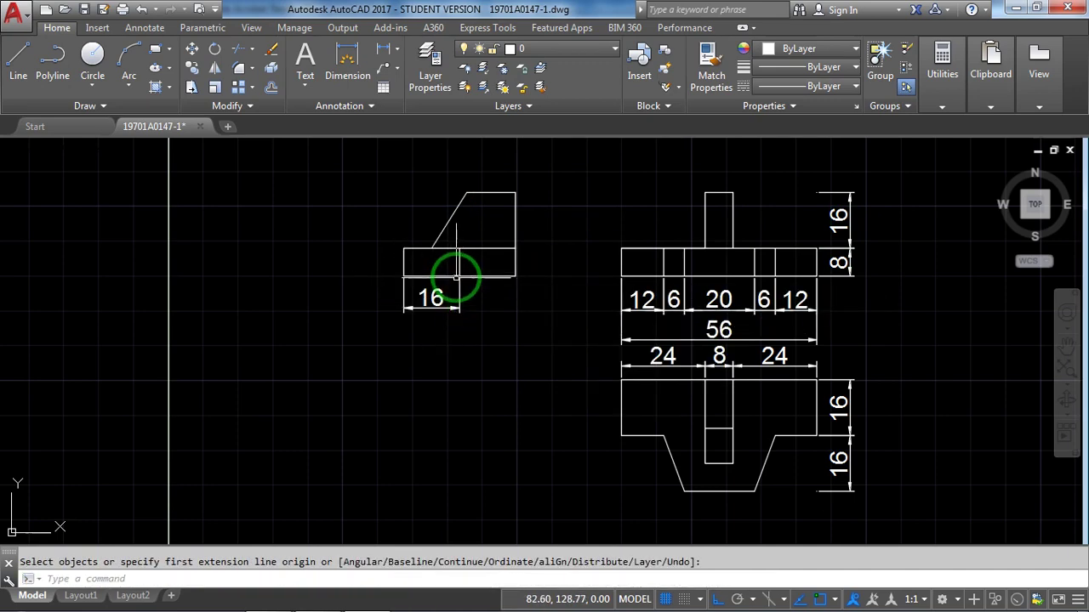
Dimension the right segment of the side view's base, aligning it with the left segment's dimension
key("Return")
left_click(460, 275)
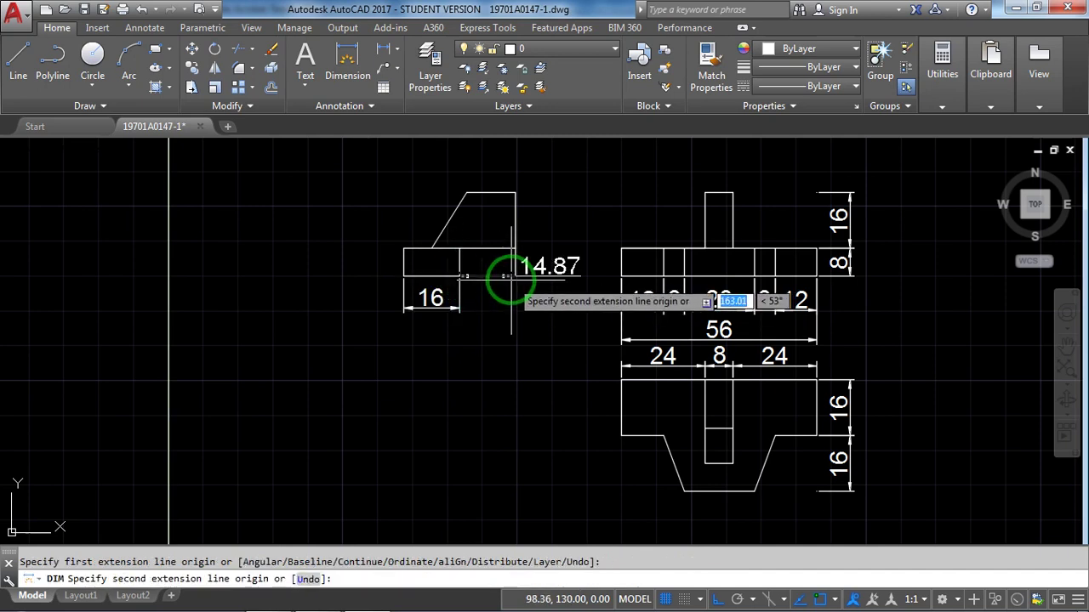
left_click(515, 276)
left_click(442, 306)
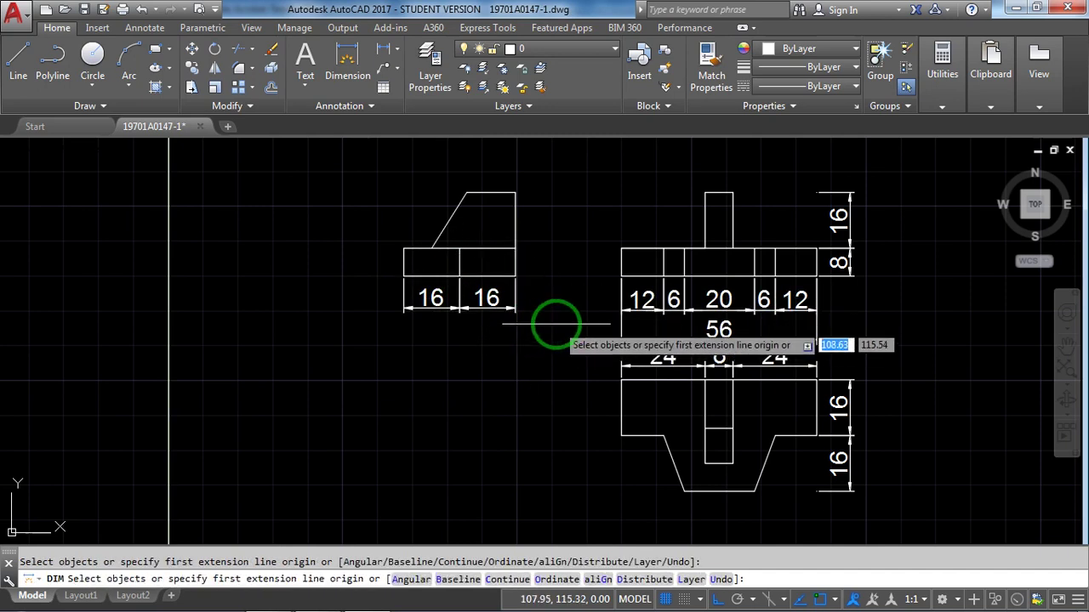
key("Return")
Dimension the rib's height above the base in the side view, placing the dimension beside its right edge
left_click(514, 194)
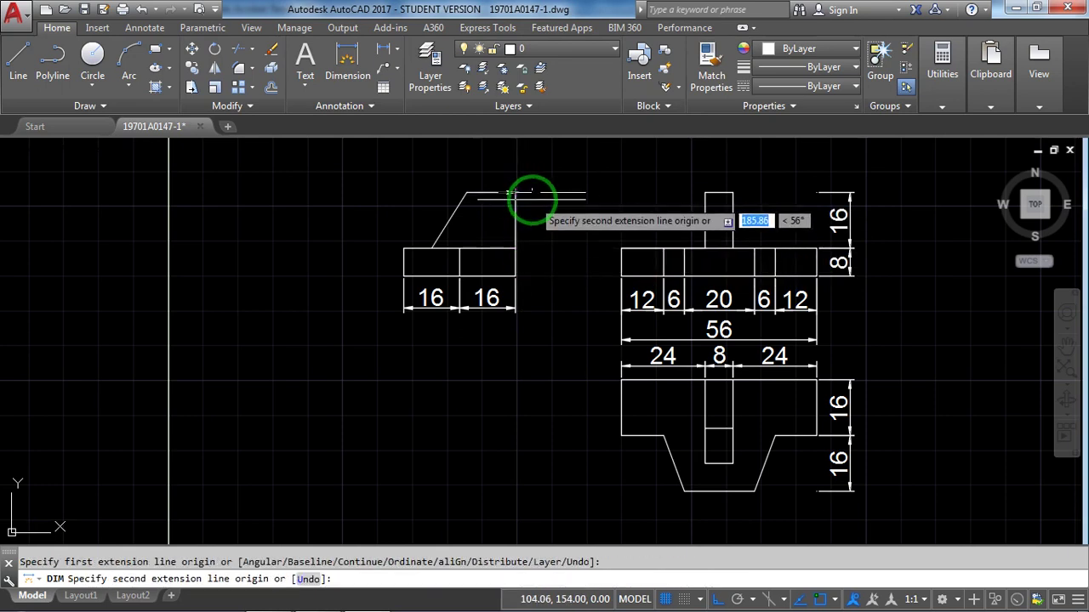
left_click(514, 247)
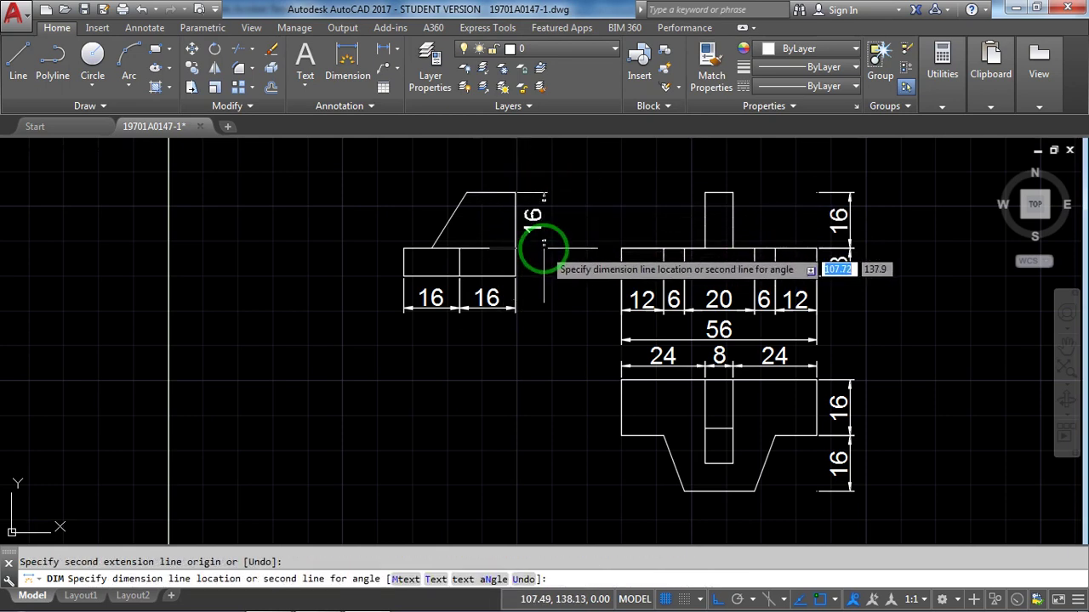
left_click(546, 245)
key("Return")
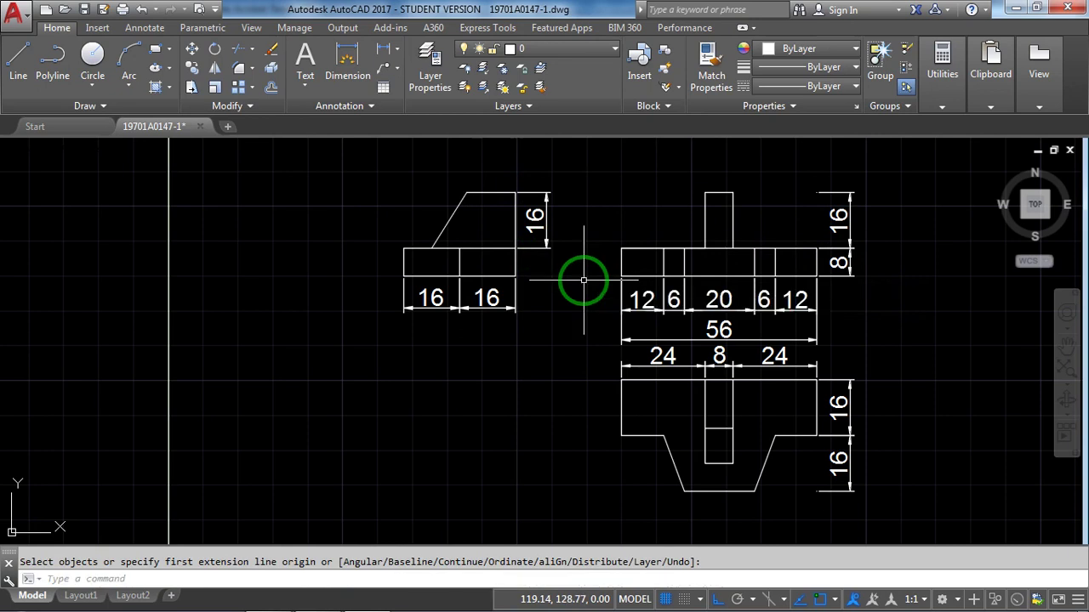
Dimension the base height in the side view, aligning it with the rib height dimension
key("Return")
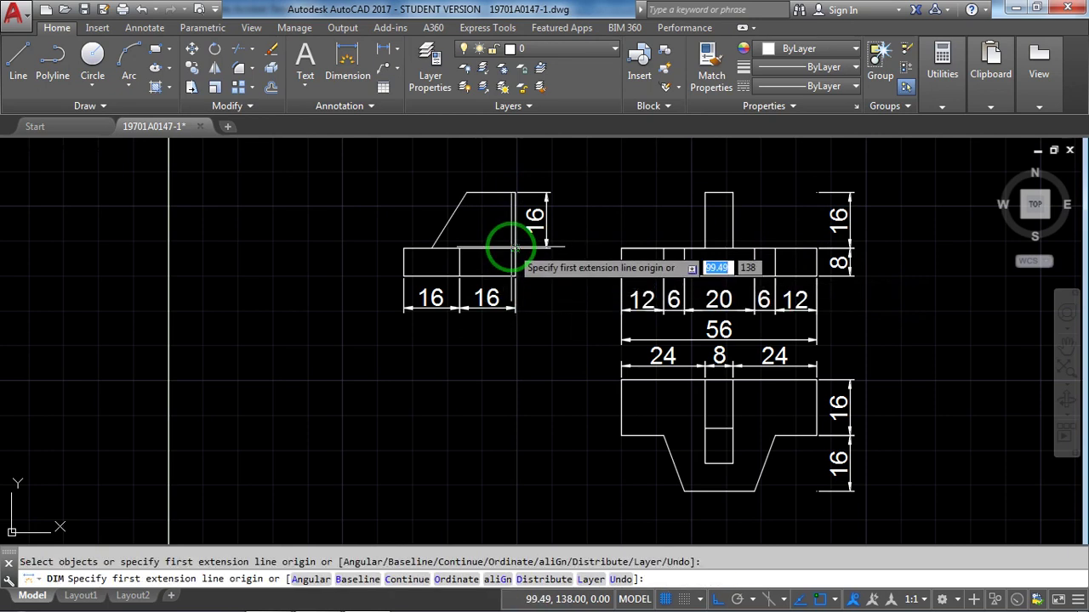
left_click(515, 247)
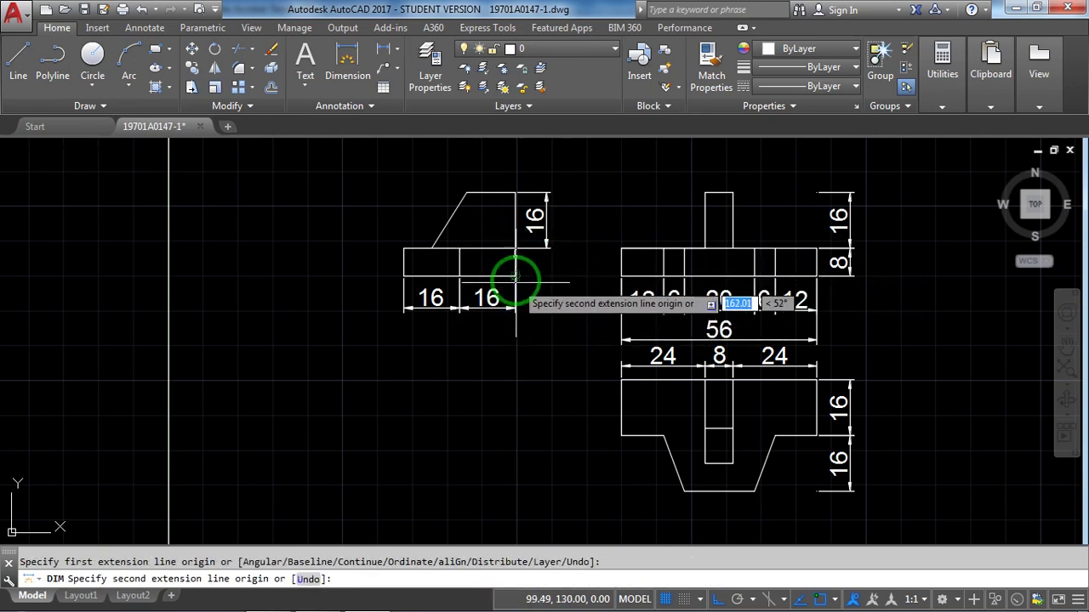
left_click(515, 275)
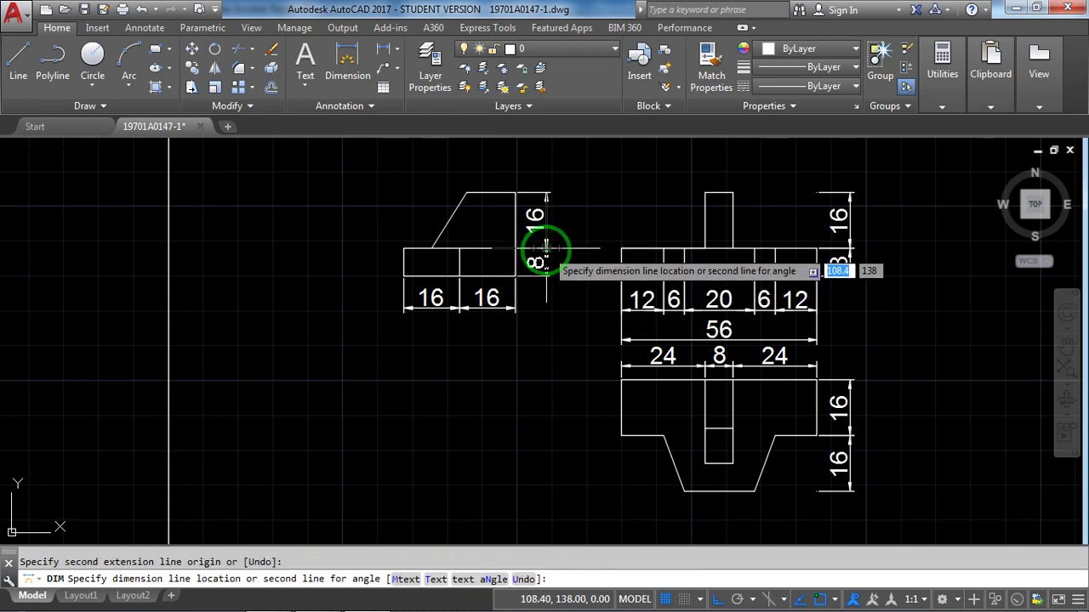
left_click(545, 247)
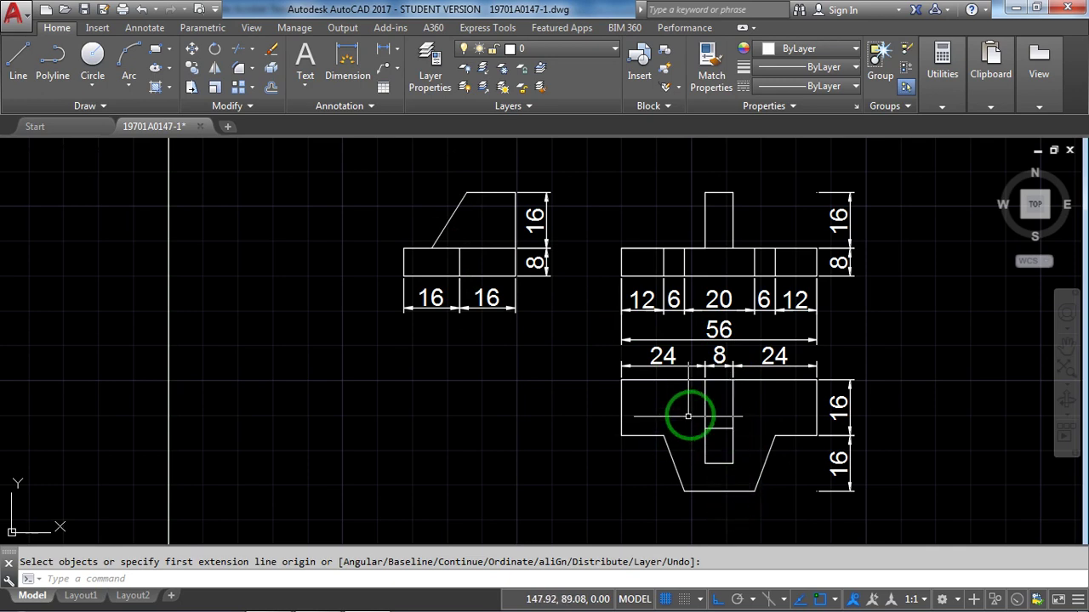
Dimension the rib's top edge in the side view between its two endpoints, placing the dimension just above the edge
type("DIM")
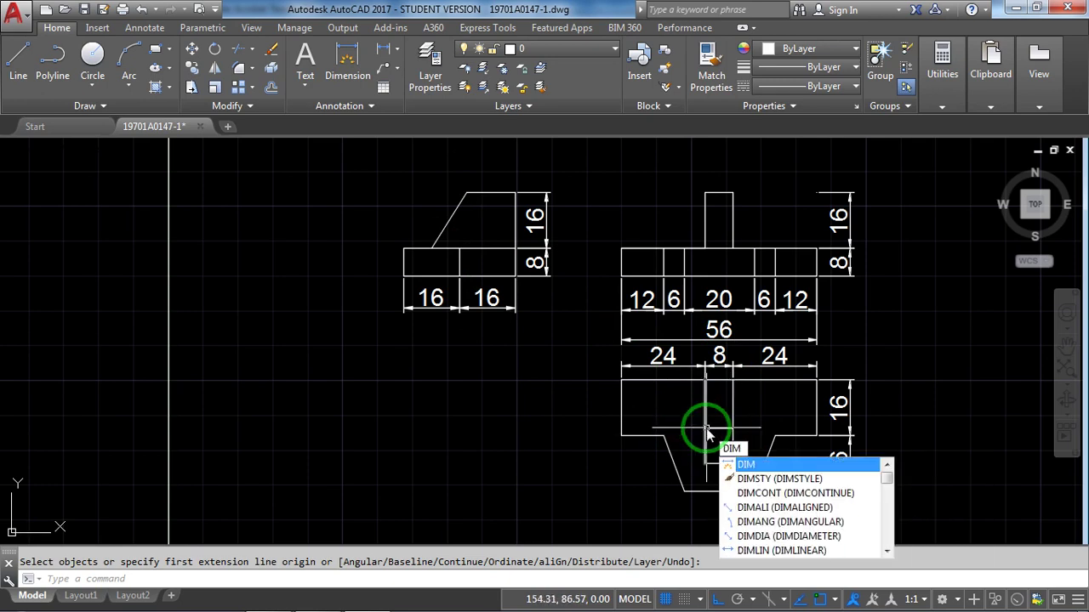
key("Return")
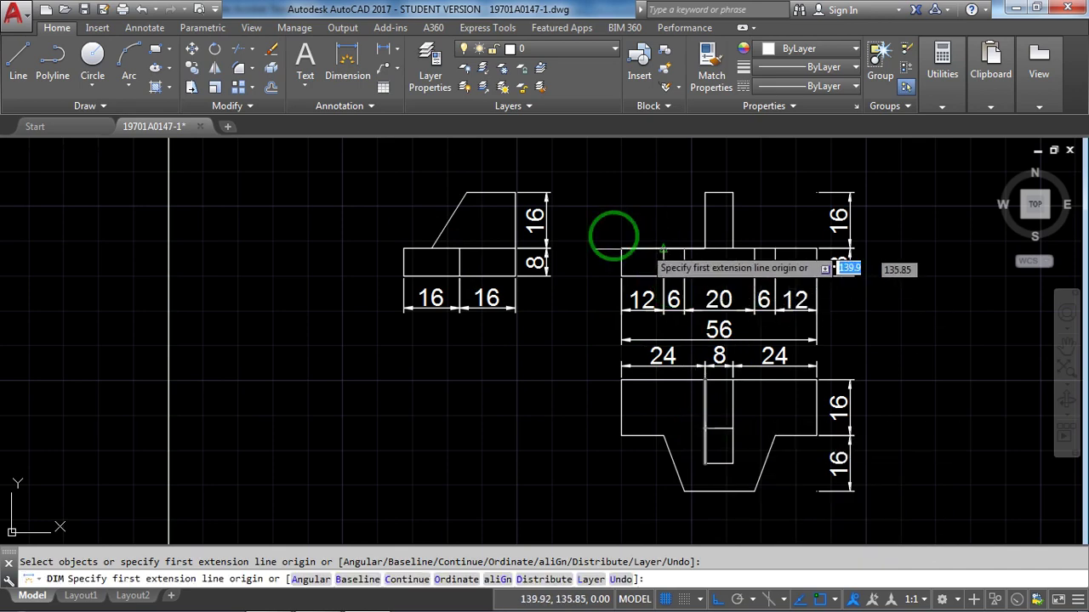
left_click(514, 192)
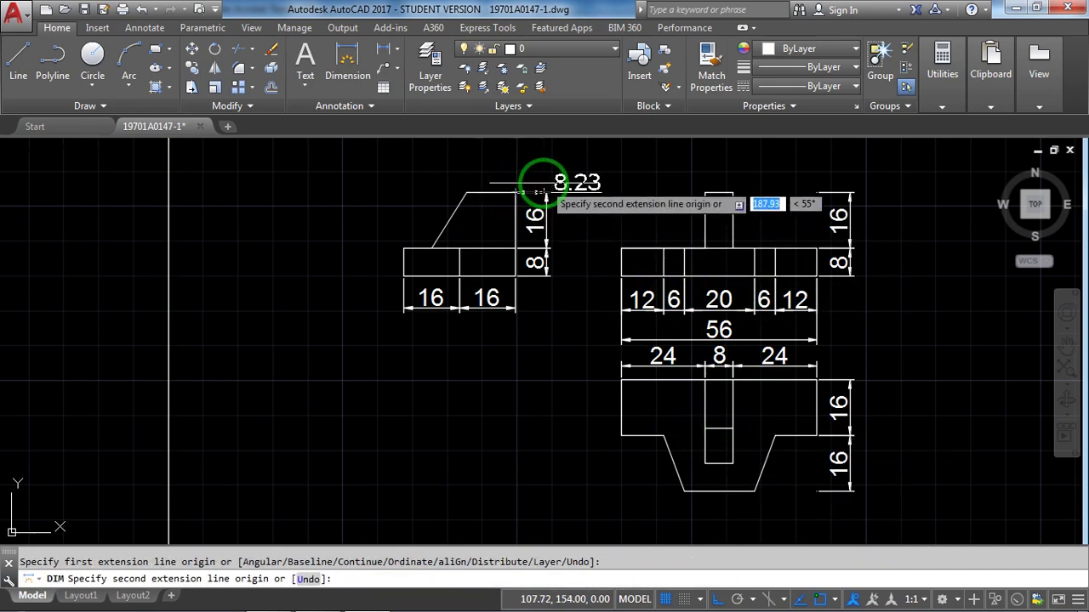
middle_click_drag(528, 178, 510, 235)
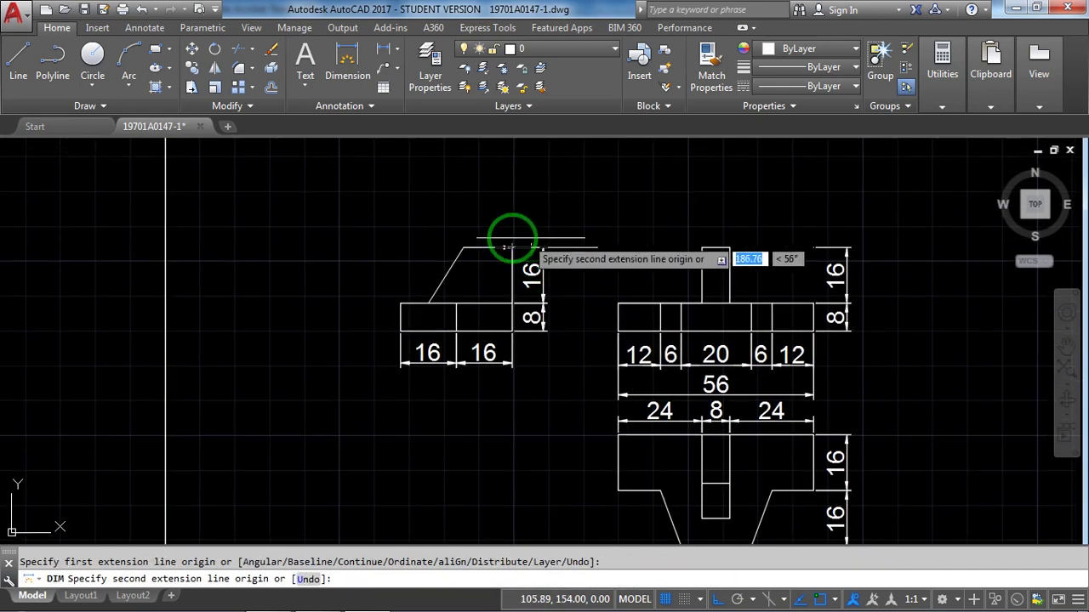
left_click(463, 246)
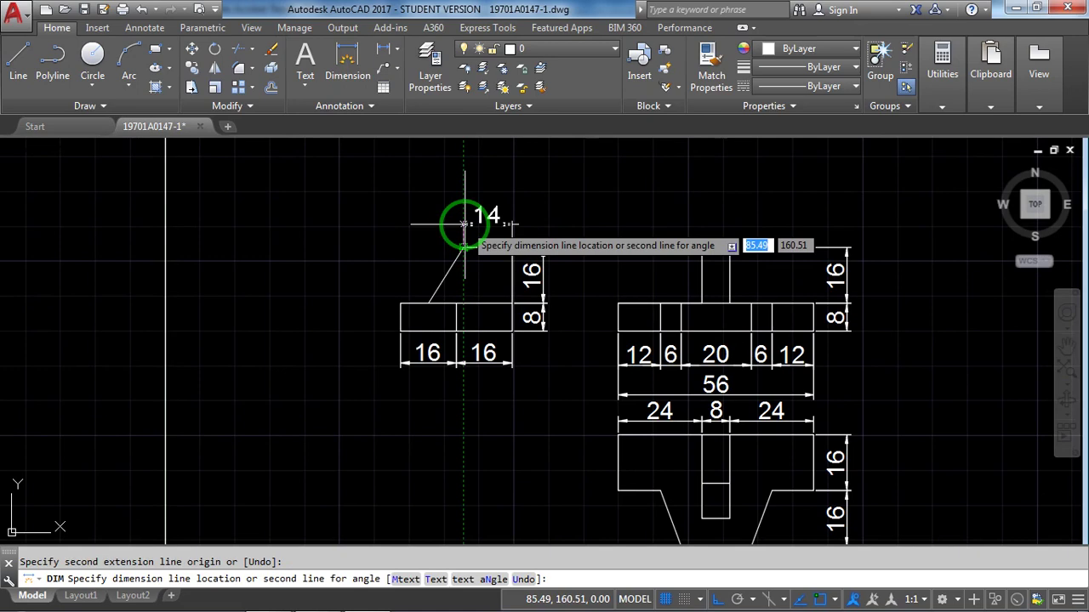
left_click(464, 223)
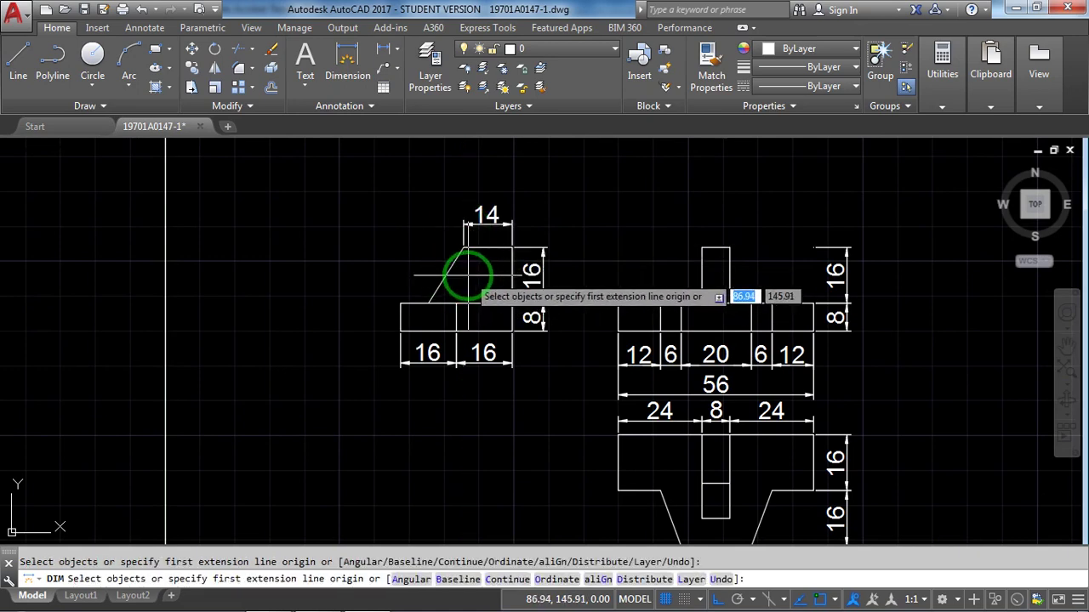
key("Return")
Continue the side view's upper dimension to the lower end of the rib's slope and on to the base's left edge
type("dim")
type("CONT")
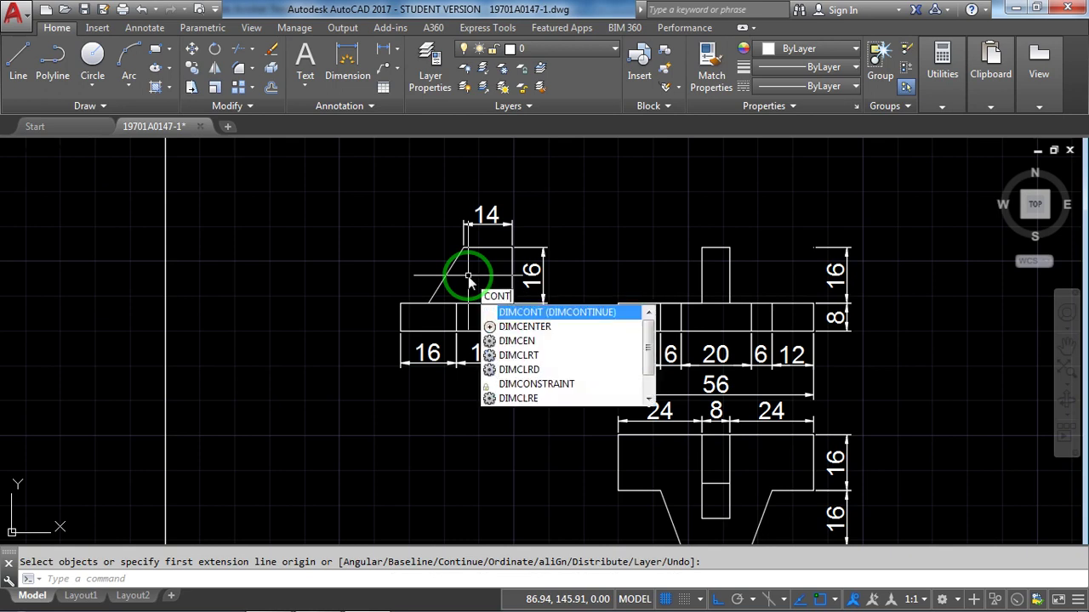
key("Return")
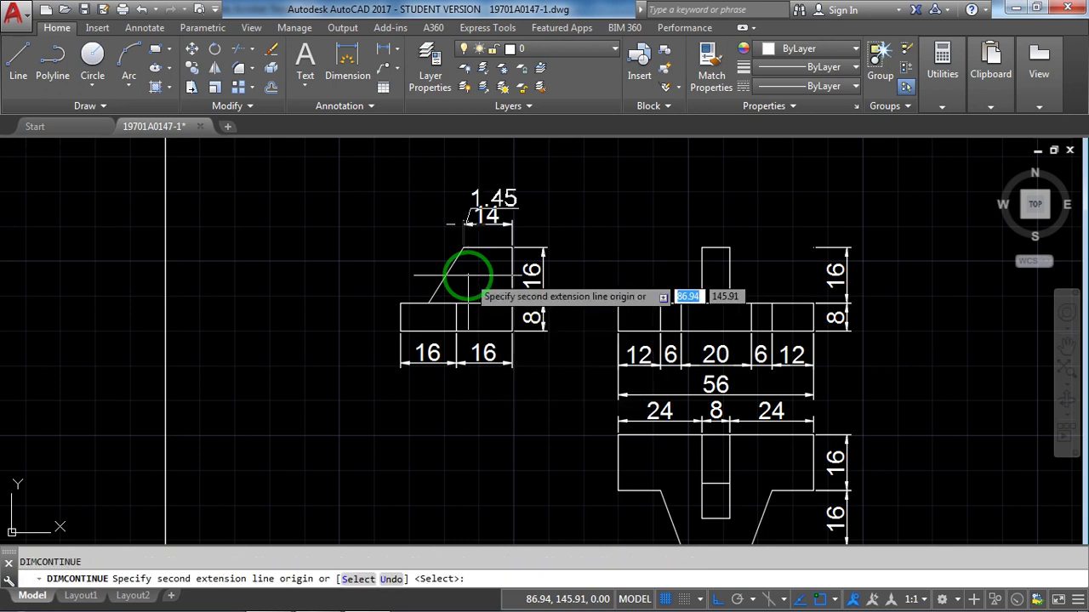
left_click(428, 302)
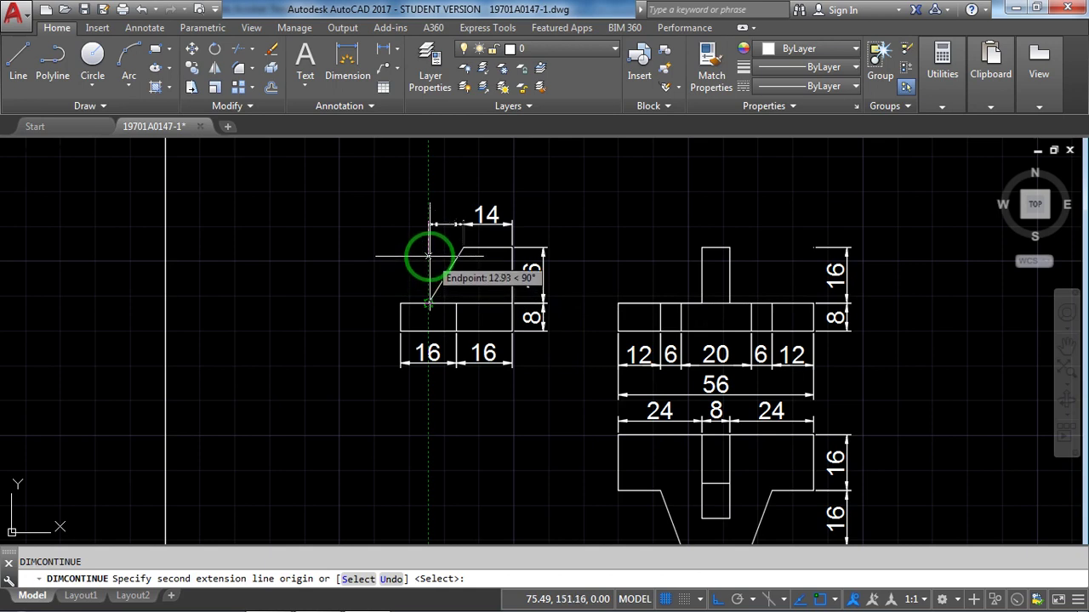
left_click(428, 247)
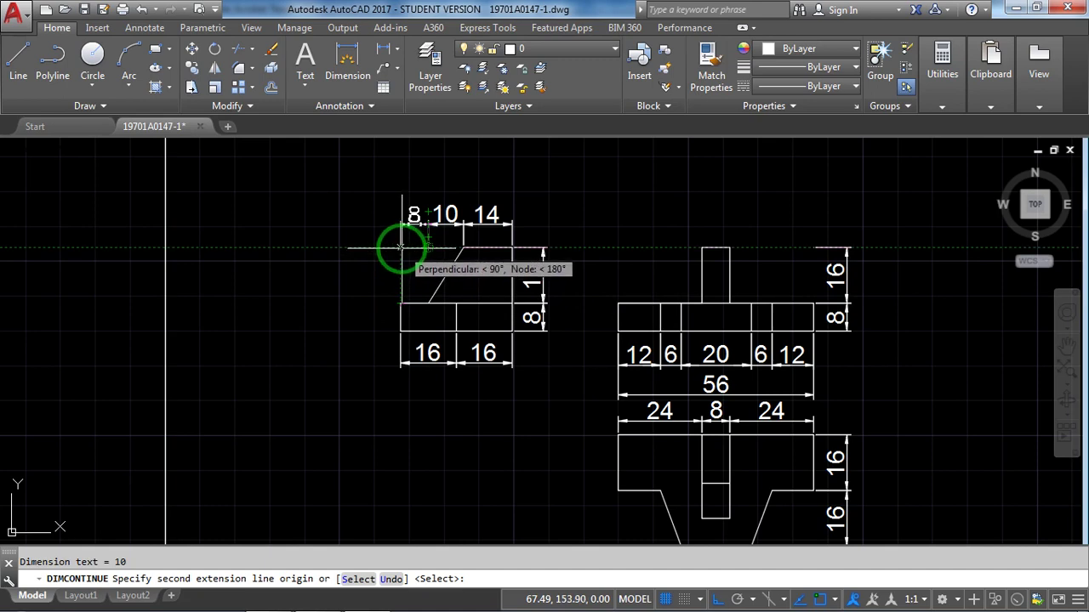
key("Return")
scroll(515, 355, "down", 3)
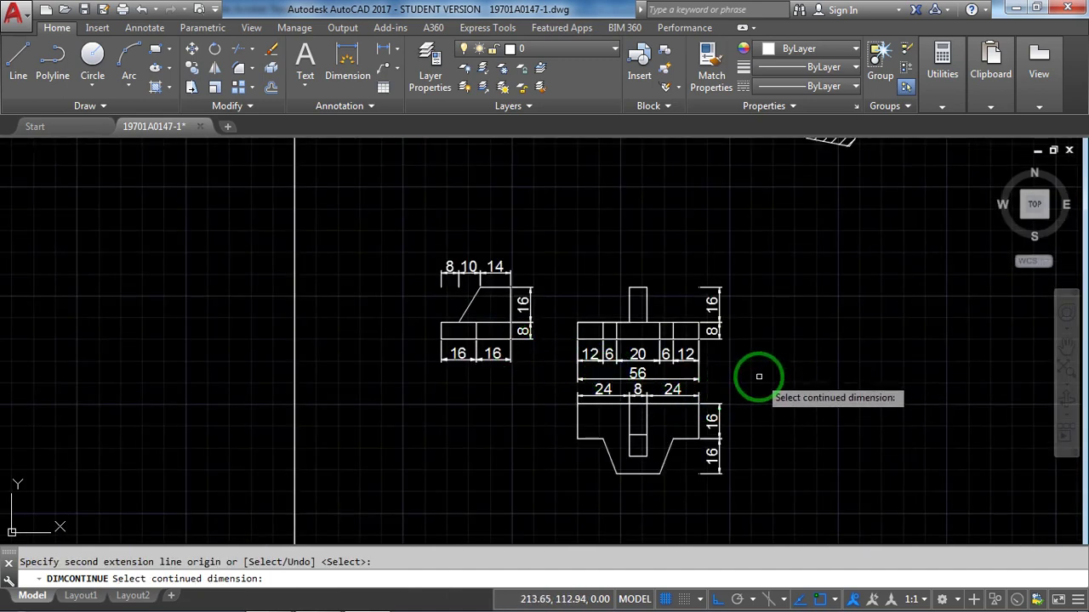
key("Return")
Move the whole top view with its dimensions about 13 units straight down, away from the front view's dimensions
scroll(817, 400, "up", 5)
scroll(766, 396, "down", 3)
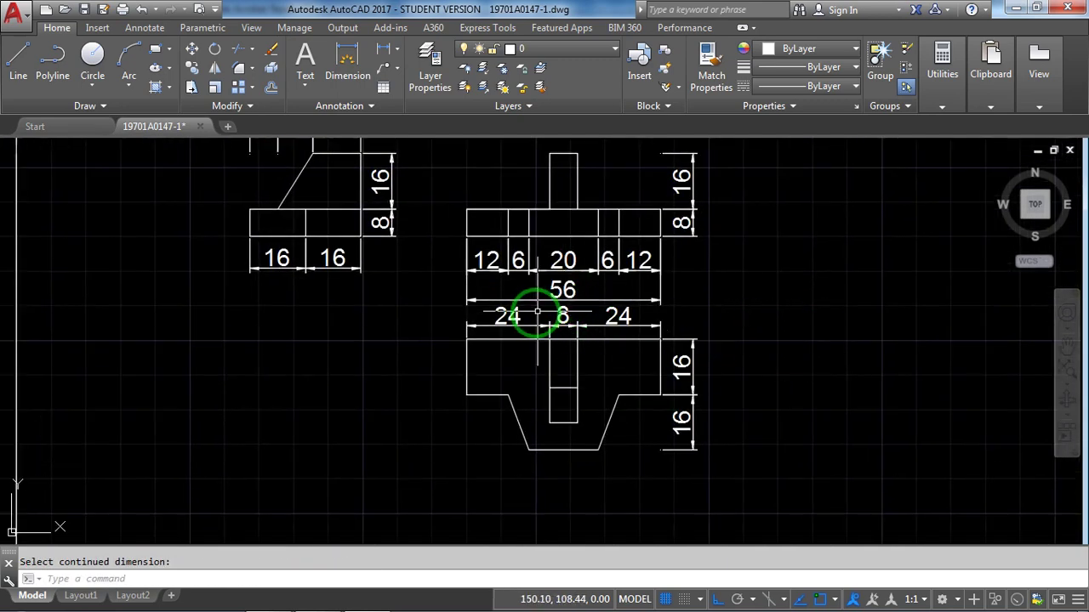
left_click(779, 508)
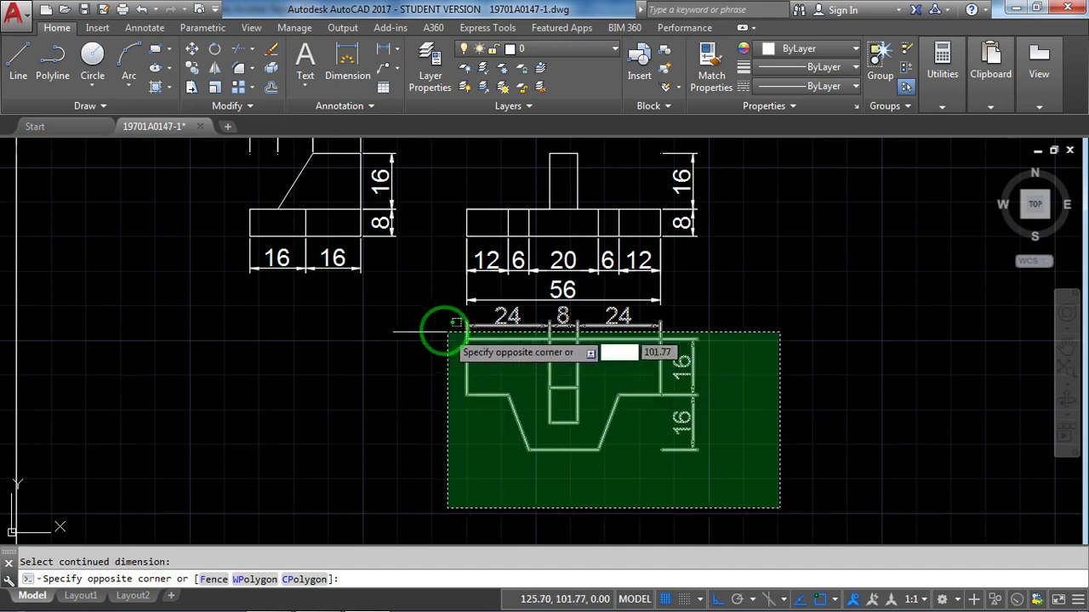
left_click(430, 311)
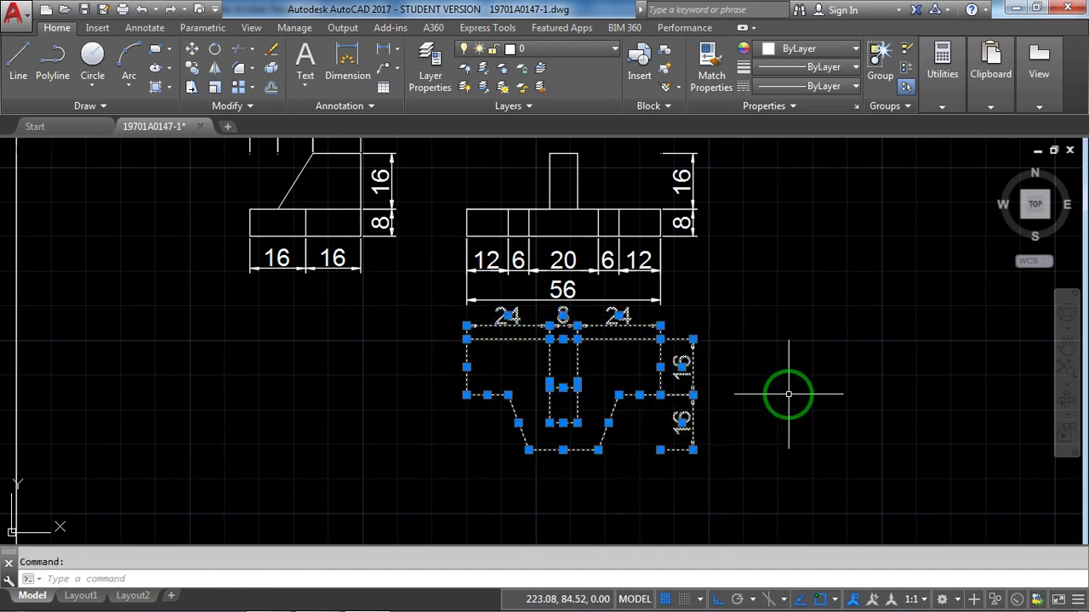
type("m")
key("Return")
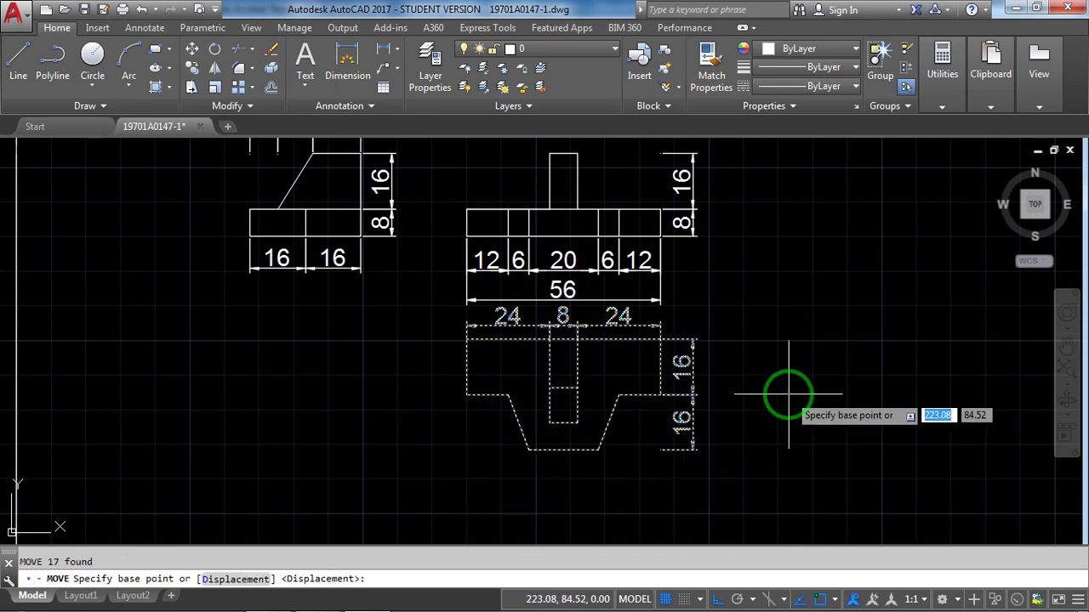
left_click(788, 394)
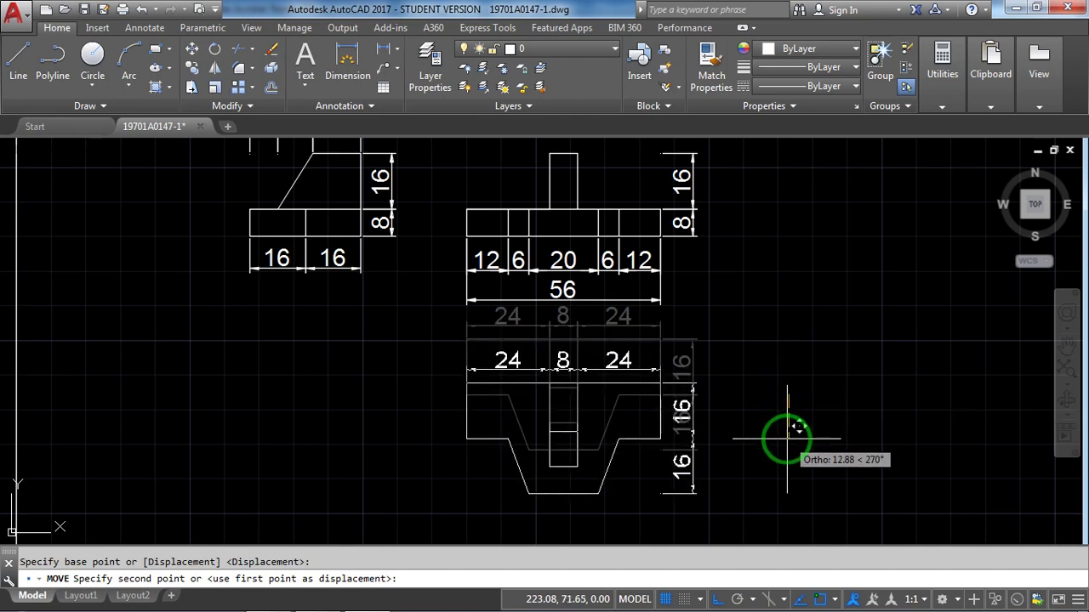
left_click(784, 437)
scroll(807, 437, "down", 4)
scroll(811, 413, "up", 2)
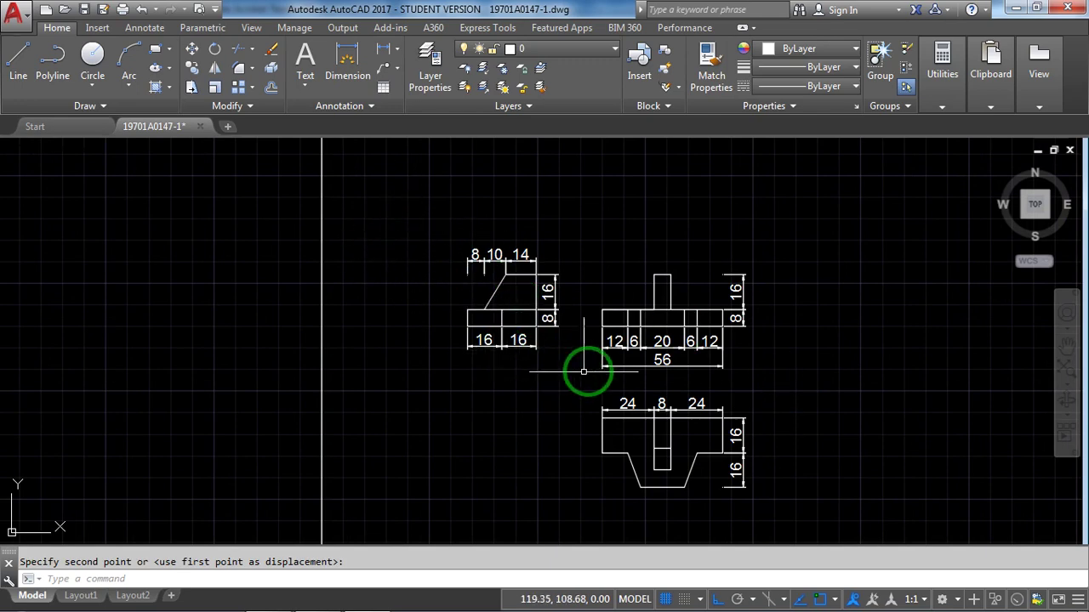
middle_click_drag(821, 437, 817, 395)
scroll(818, 396, "up", 2)
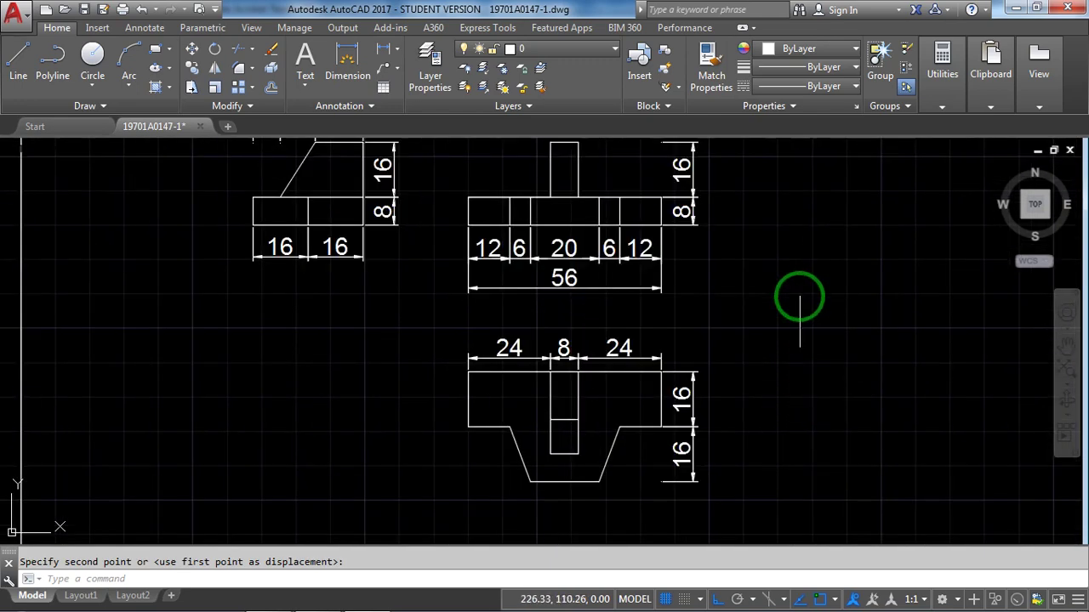
middle_click_drag(801, 285, 812, 339)
Switch to the exercise PDF in Acrobat Reader and review the remaining drawing instructions through to the Exercise 15 figure
key("alt+Tab")
scroll(582, 388, "down", 2)
scroll(582, 388, "down", 15)
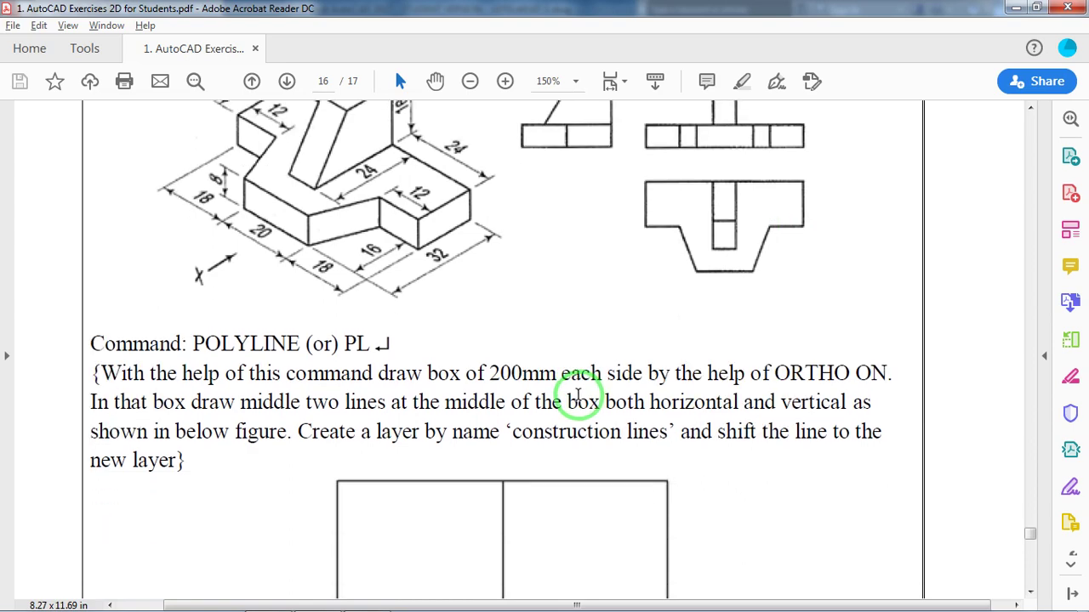
scroll(587, 394, "down", 15)
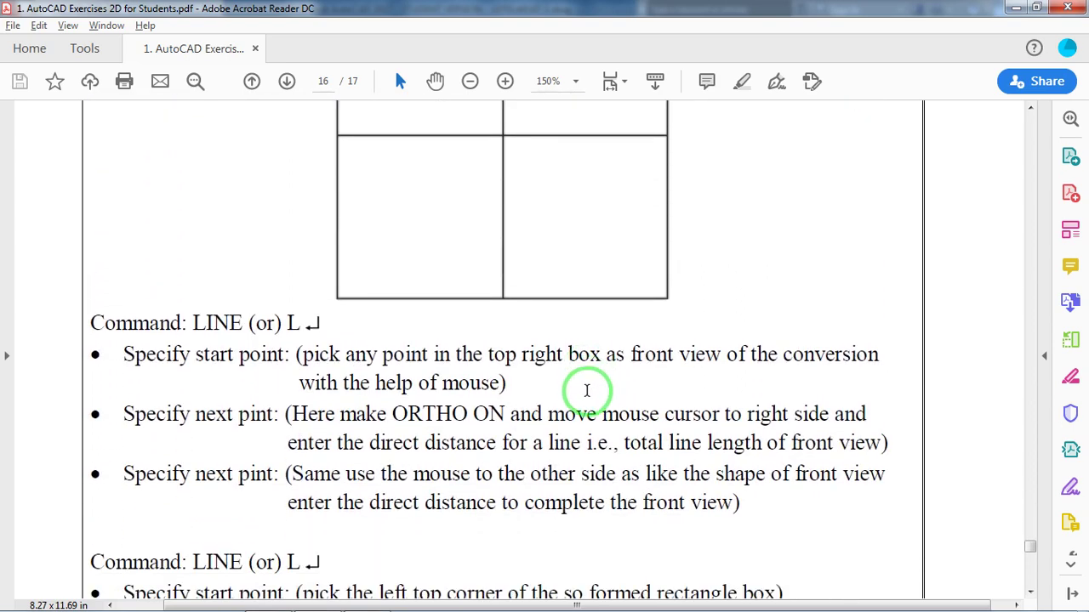
scroll(587, 385, "down", 2)
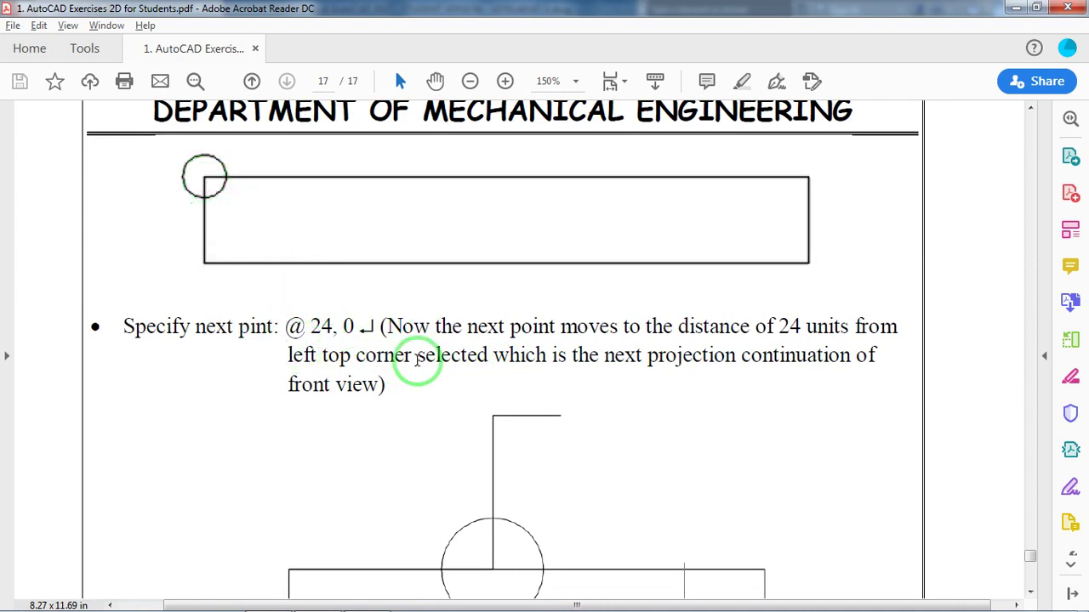
scroll(454, 399, "down", 2)
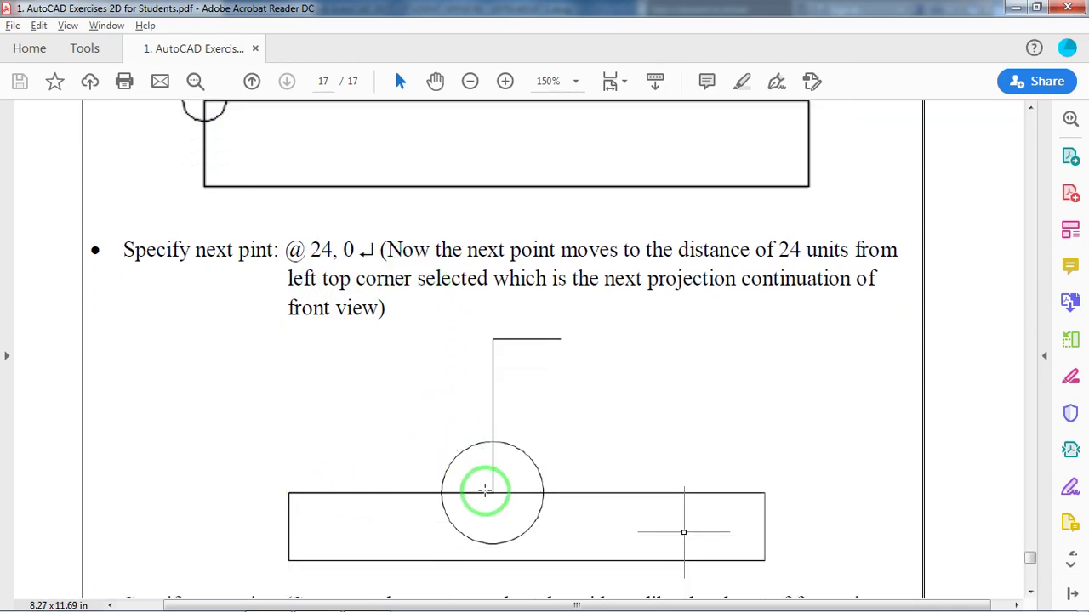
scroll(494, 480, "down", 6)
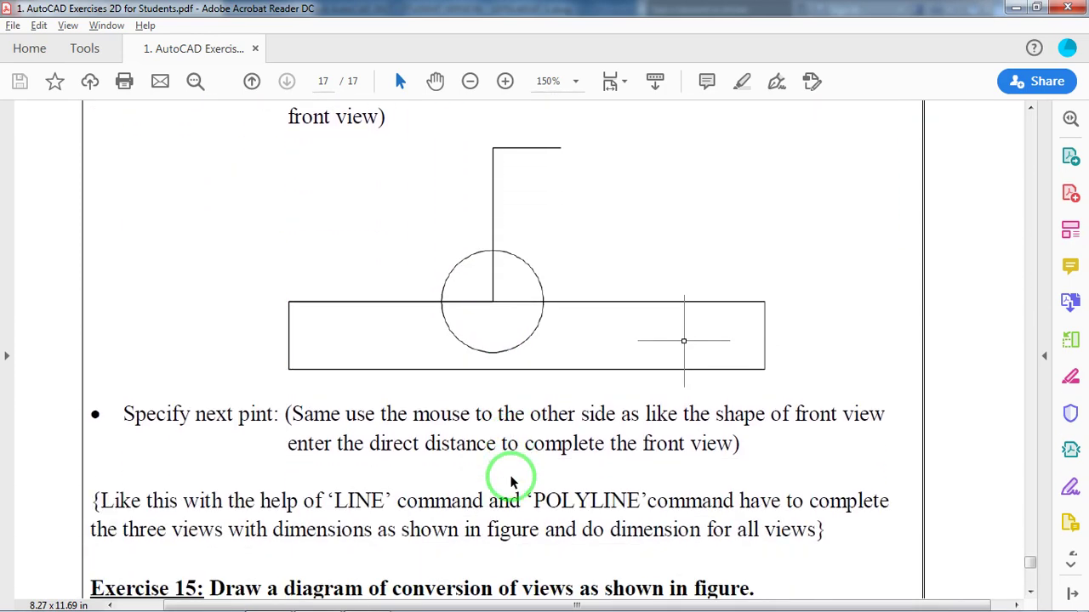
scroll(513, 454, "down", 4)
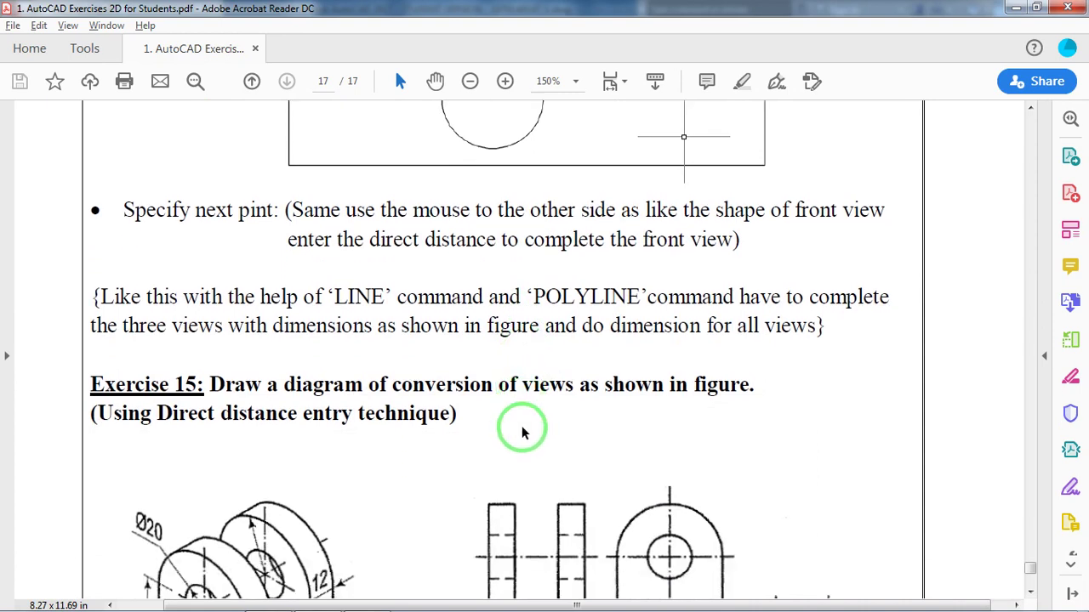
scroll(484, 434, "down", 5)
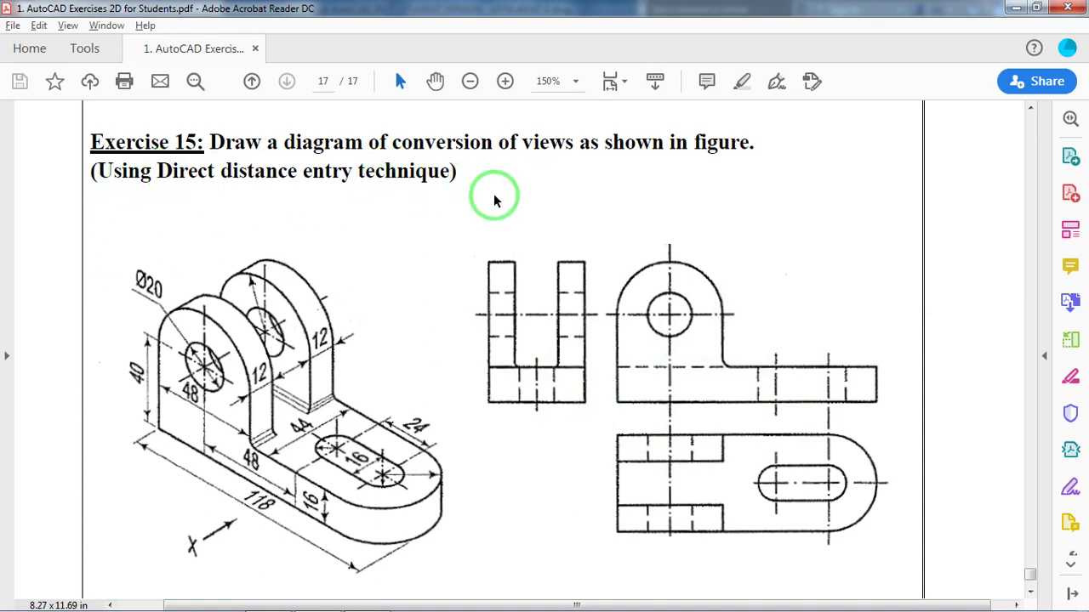
Back in AutoCAD, assign all front and side view dimensions and the top view's vertical dimensions to the Dimensions layer
key("alt+Tab")
scroll(647, 377, "down", 2)
scroll(719, 371, "up", 1)
scroll(715, 372, "down", 1)
scroll(712, 372, "up", 2)
left_click(664, 502)
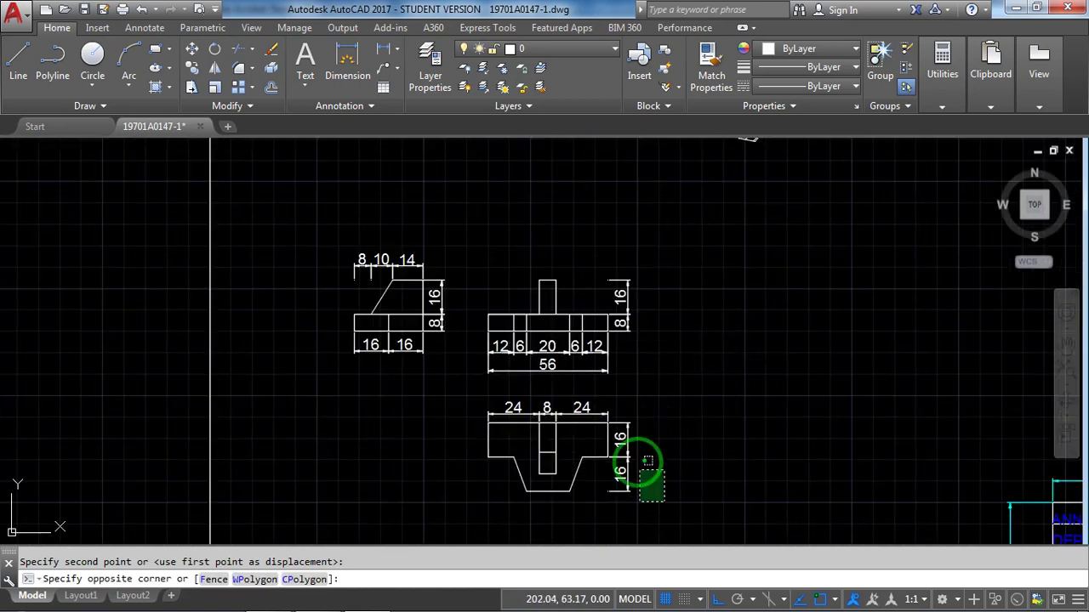
left_click(635, 412)
left_click(656, 304)
left_click(620, 255)
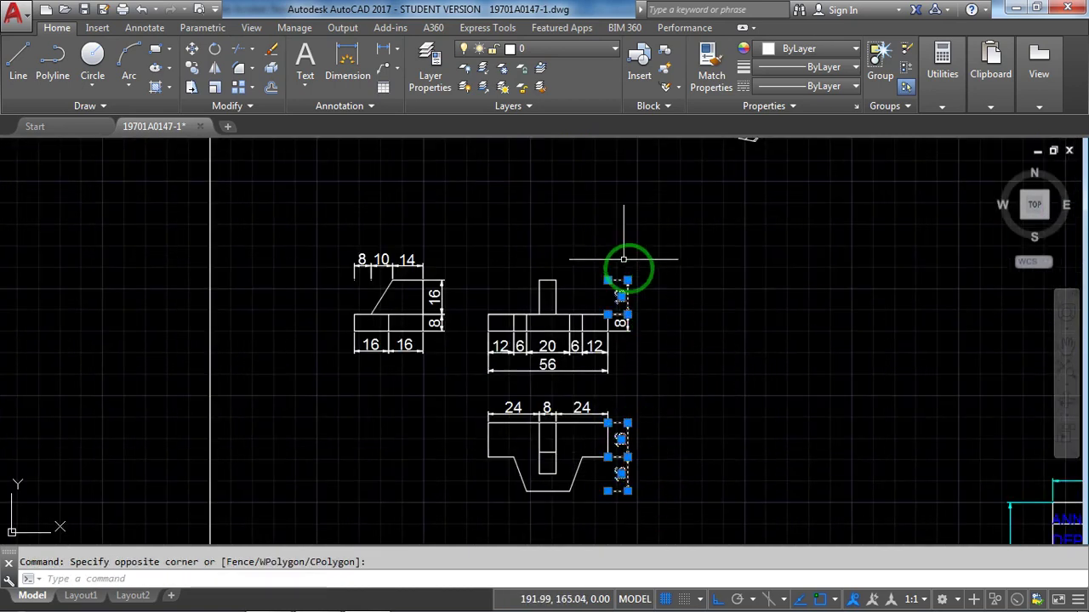
left_click(652, 344)
left_click(626, 312)
left_click(652, 389)
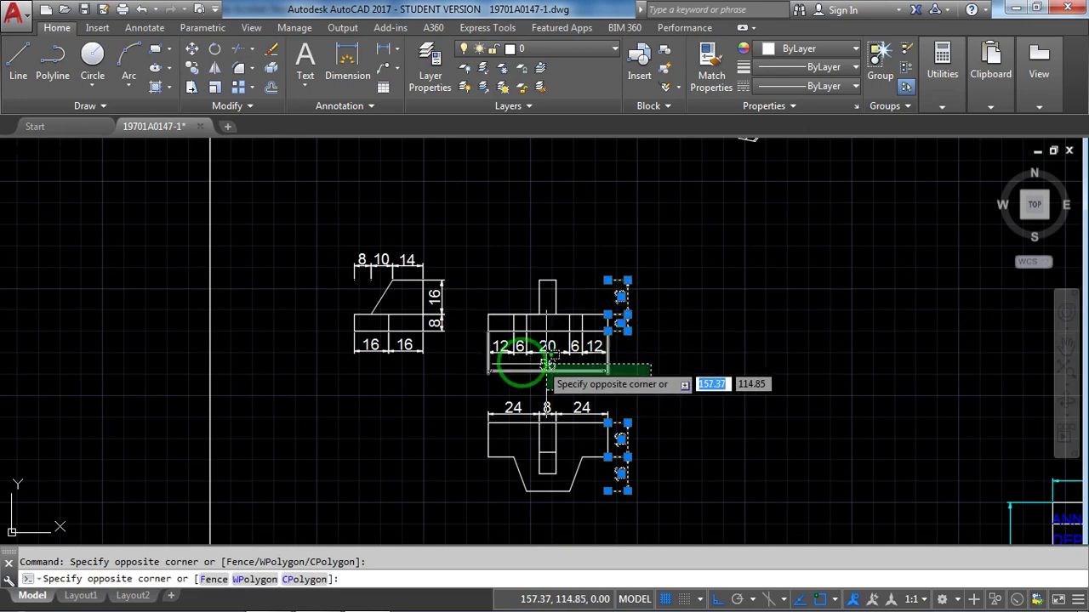
left_click(478, 349)
left_click(444, 376)
left_click(347, 347)
left_click(463, 322)
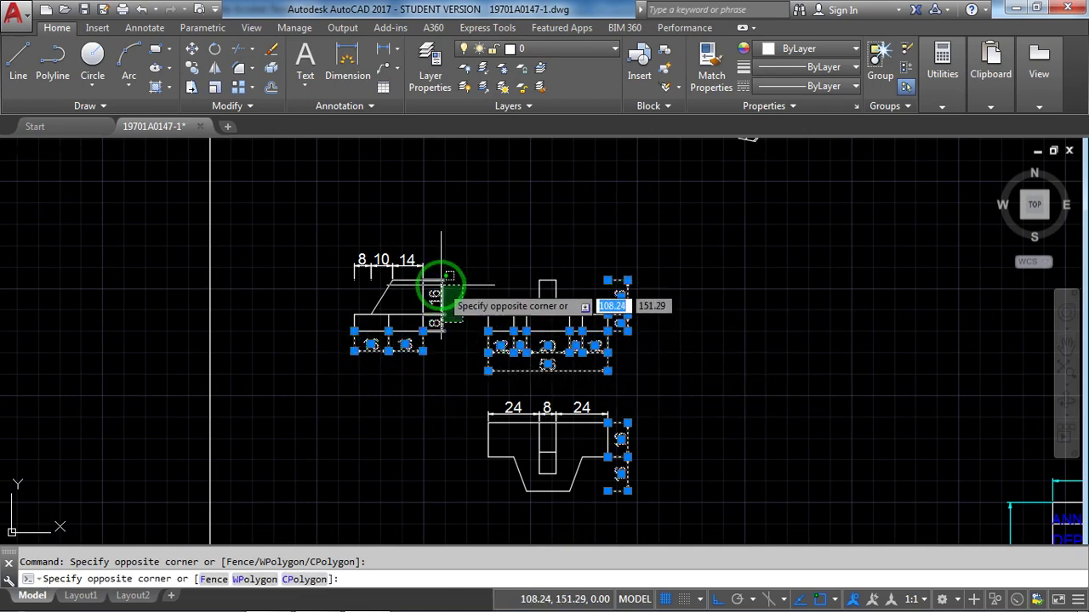
left_click(444, 263)
left_click(444, 259)
left_click(344, 238)
left_click(549, 53)
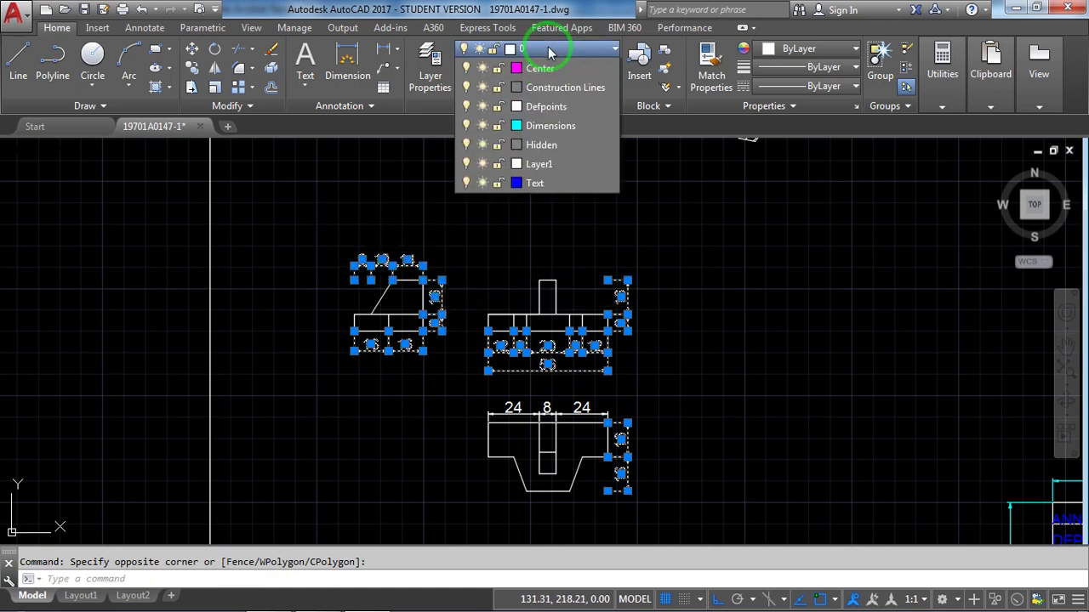
left_click(548, 146)
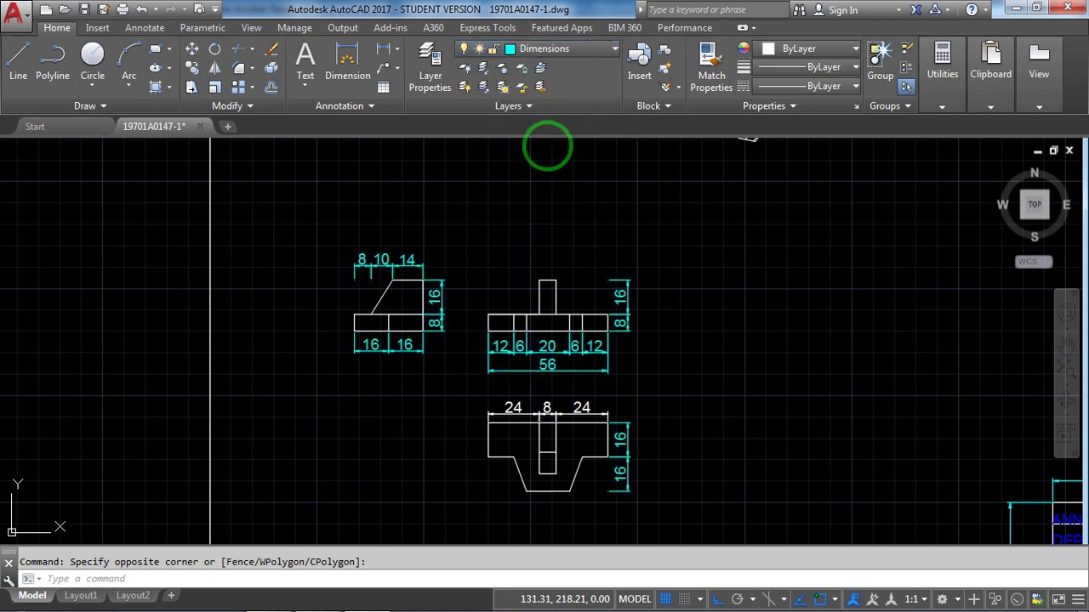
type("m")
key("Return")
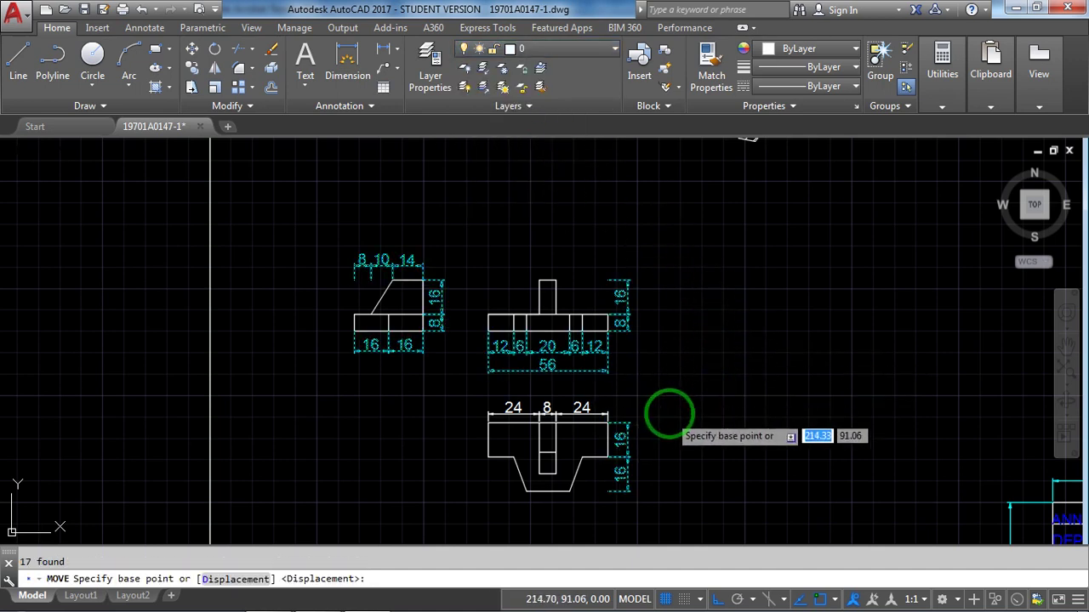
key("Escape")
Assign the three horizontal dimensions above the top view to the Dimensions layer
left_click(624, 410)
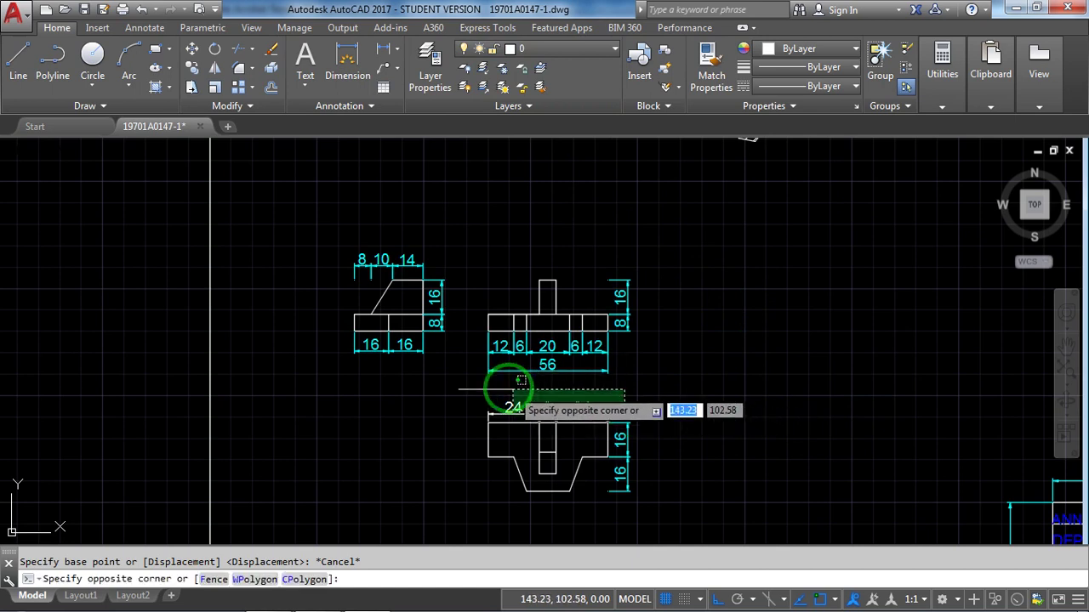
left_click(485, 382)
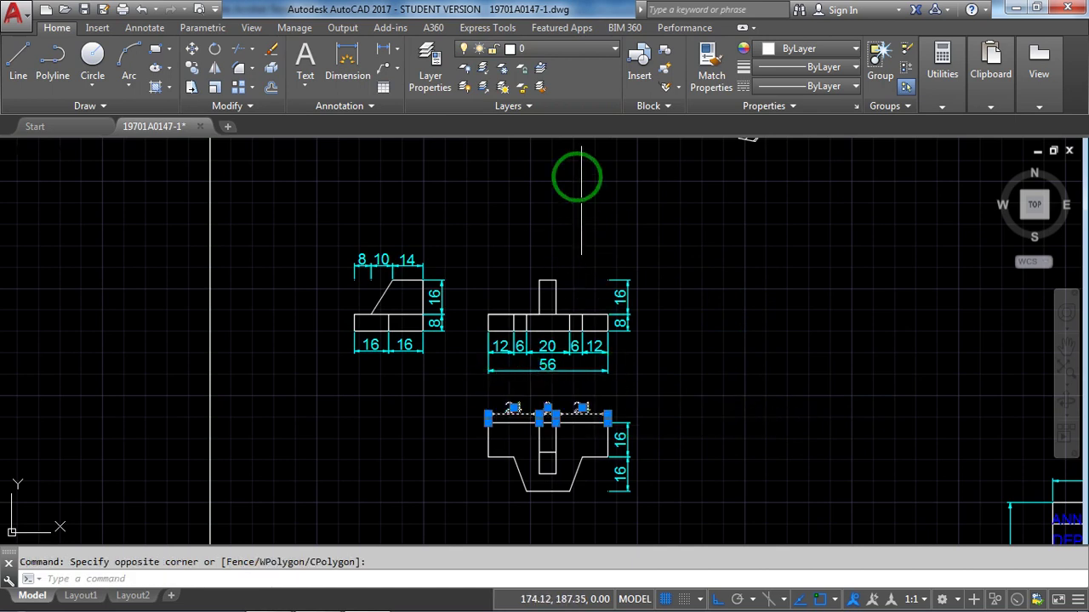
left_click(545, 48)
left_click(560, 147)
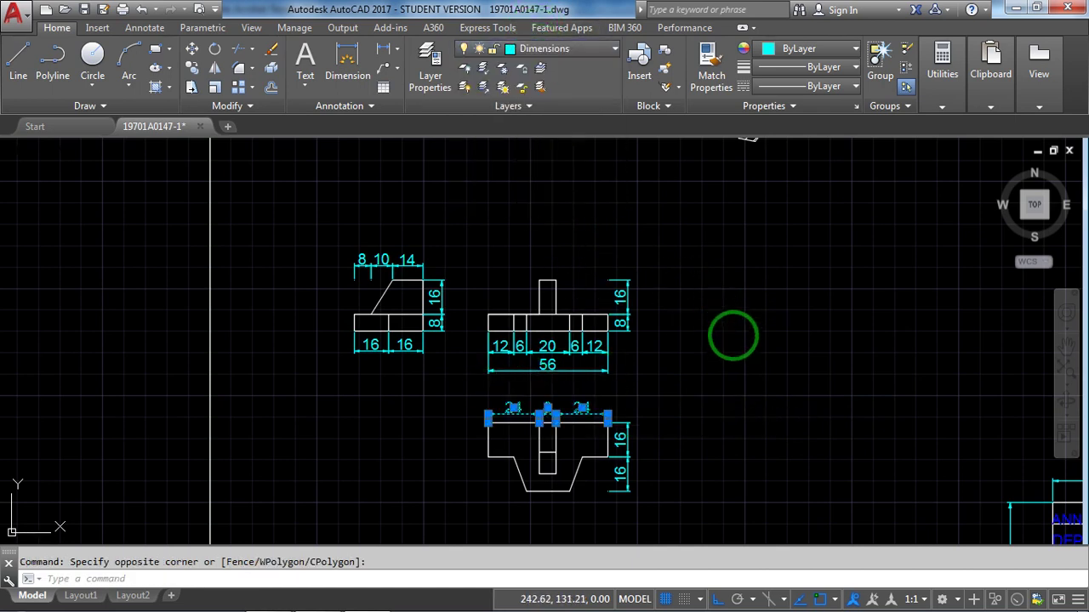
Move all three dimensioned bracket views with Ortho off into the free space above the title block, below the pentagons and slotted circle
key("Escape")
scroll(691, 388, "up", 2)
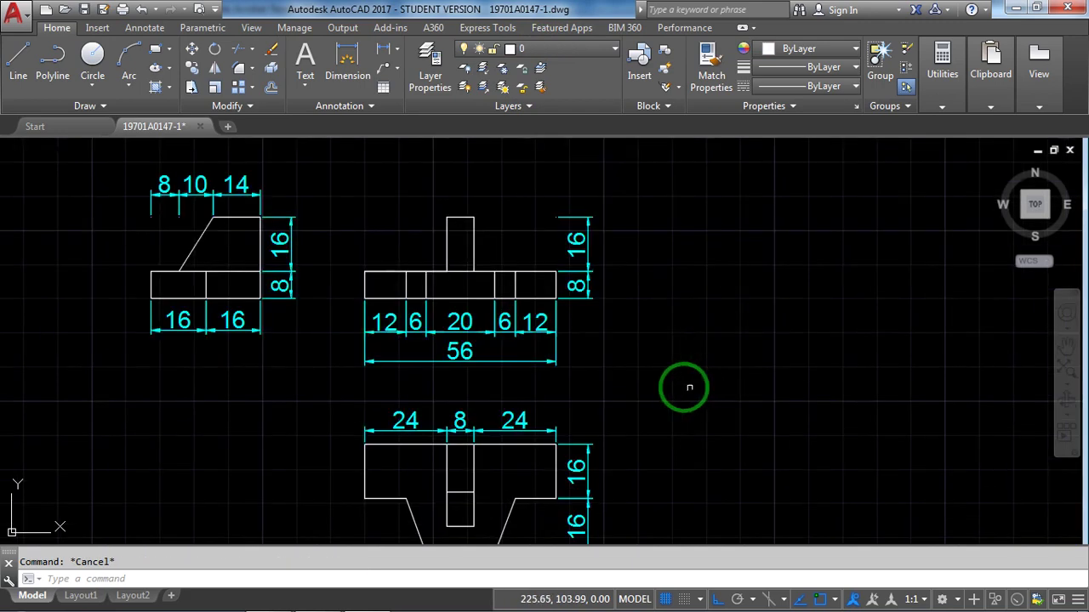
scroll(528, 358, "down", 2)
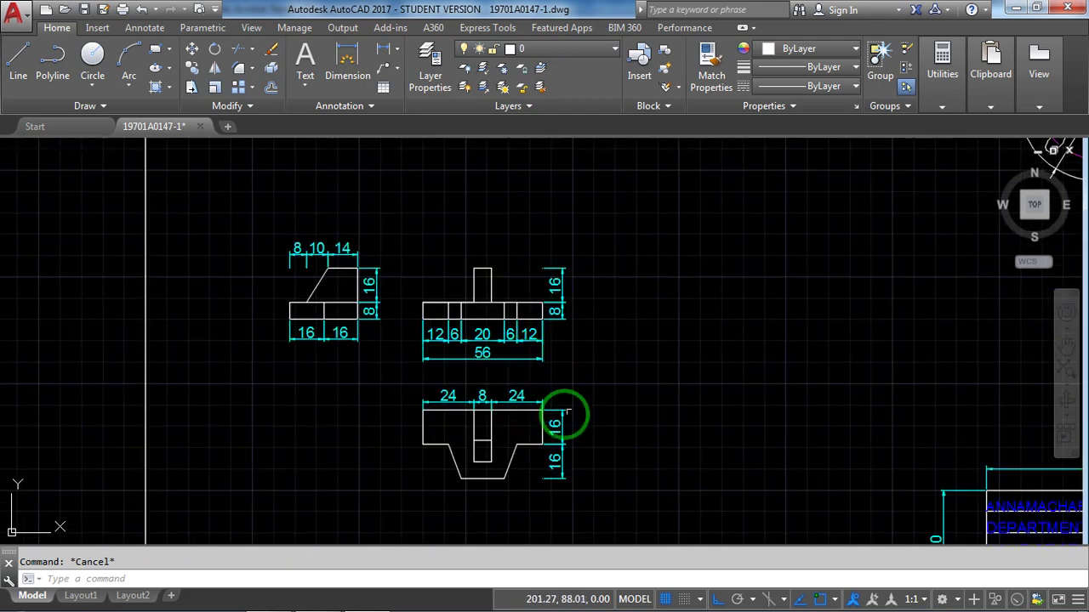
scroll(589, 407, "down", 2)
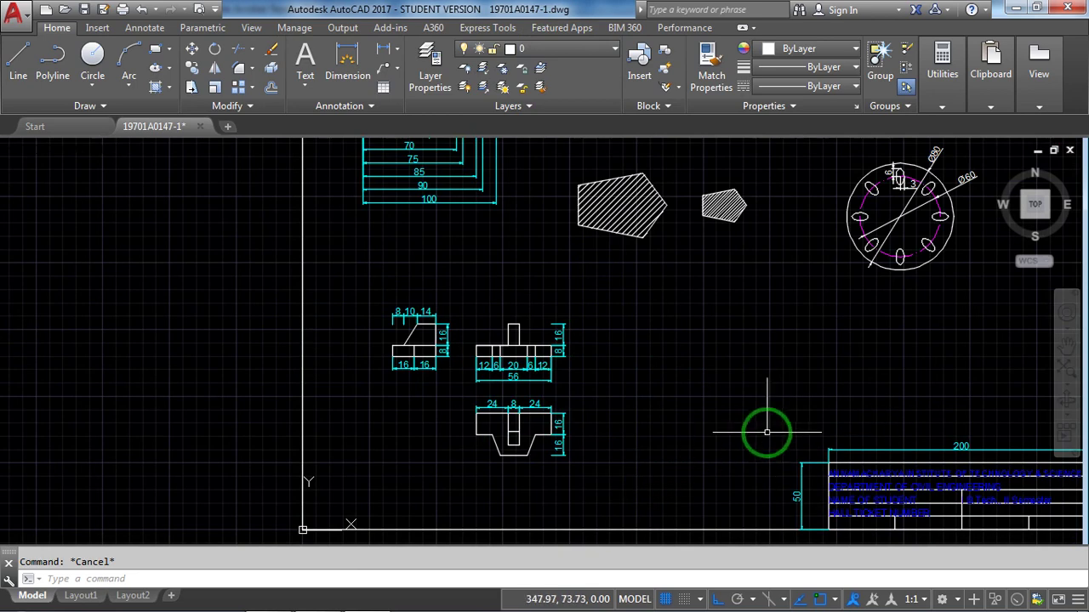
left_click(641, 485)
left_click(335, 269)
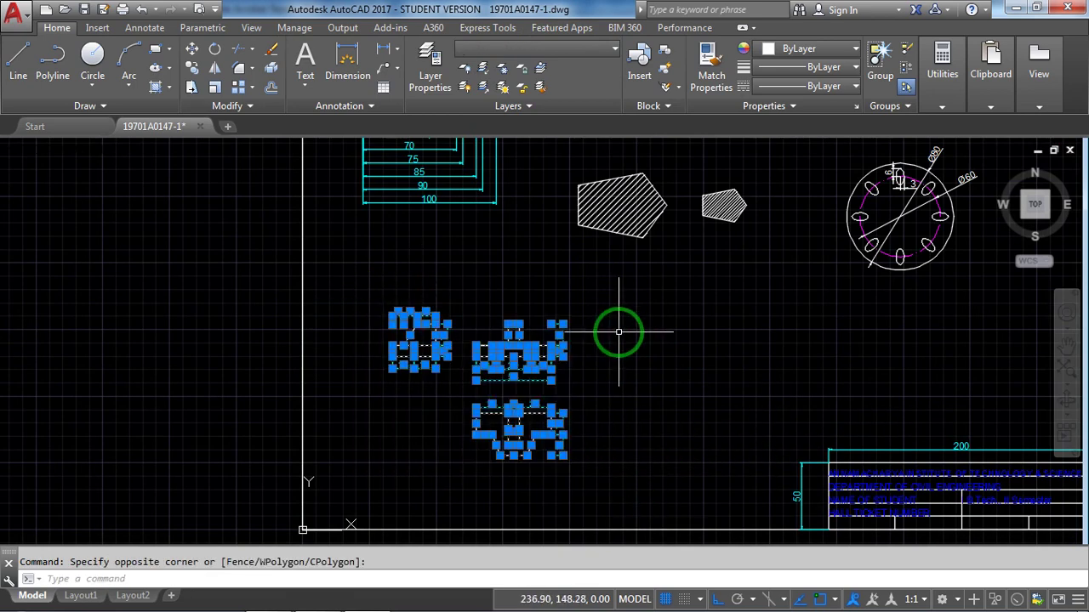
type("m")
key("Return")
left_click(652, 492)
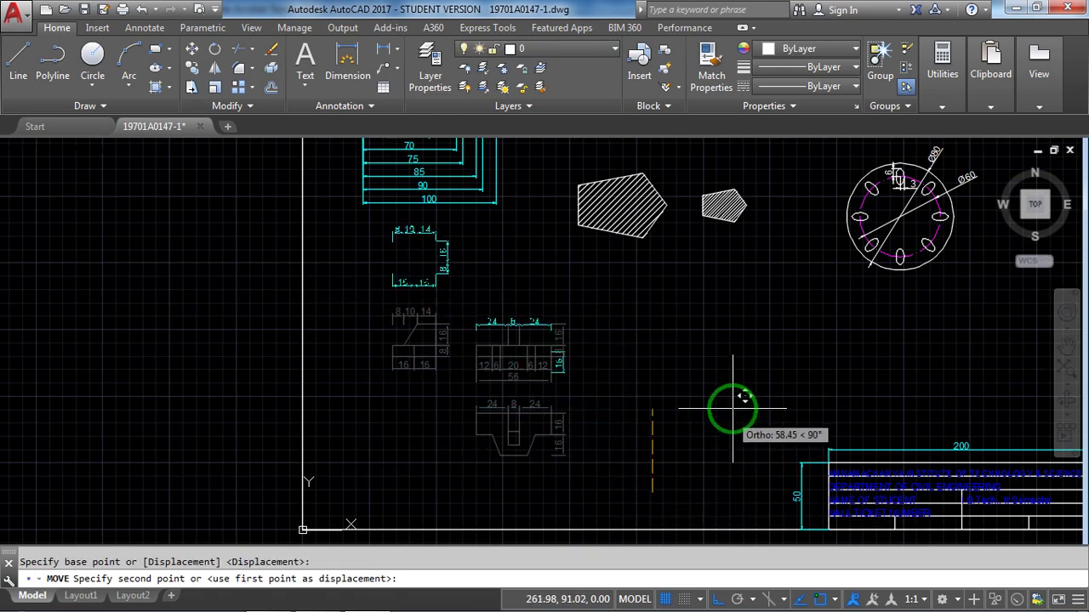
left_click(716, 599)
scroll(942, 428, "down", 2)
middle_click_drag(943, 429, 824, 446)
scroll(824, 447, "up", 2)
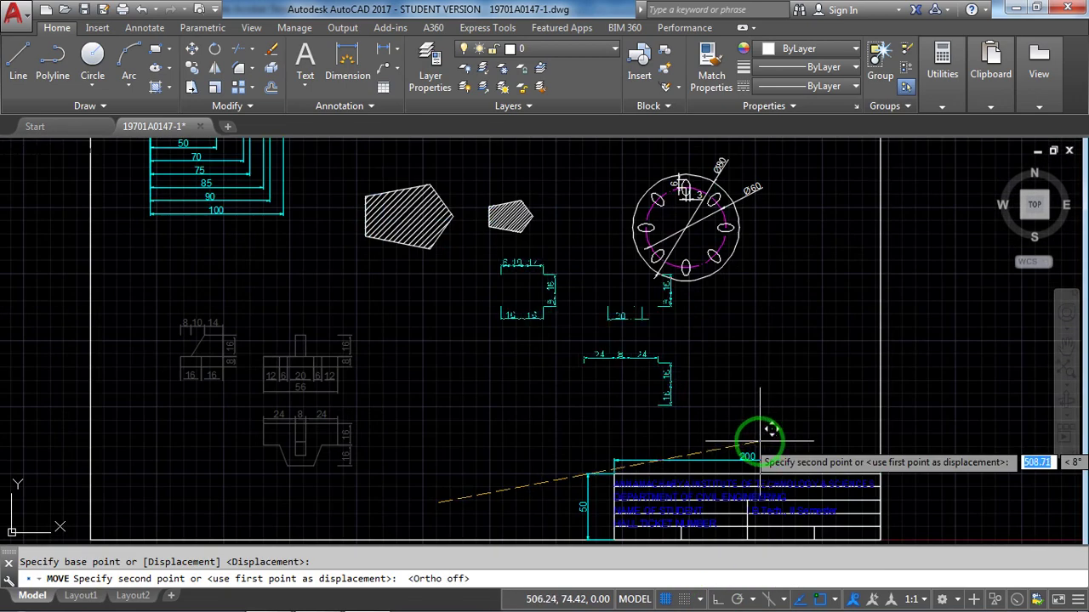
left_click(719, 457)
scroll(753, 393, "down", 4)
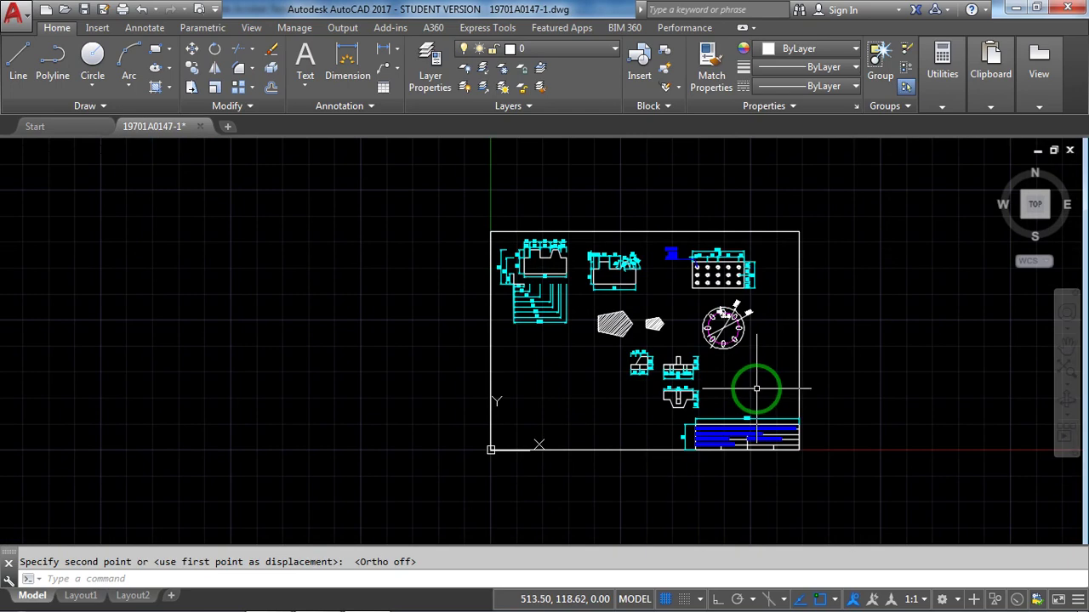
Zoom to all so the entire drawing sheet fits in the view
type("z")
key("Return")
type("a")
key("Return")
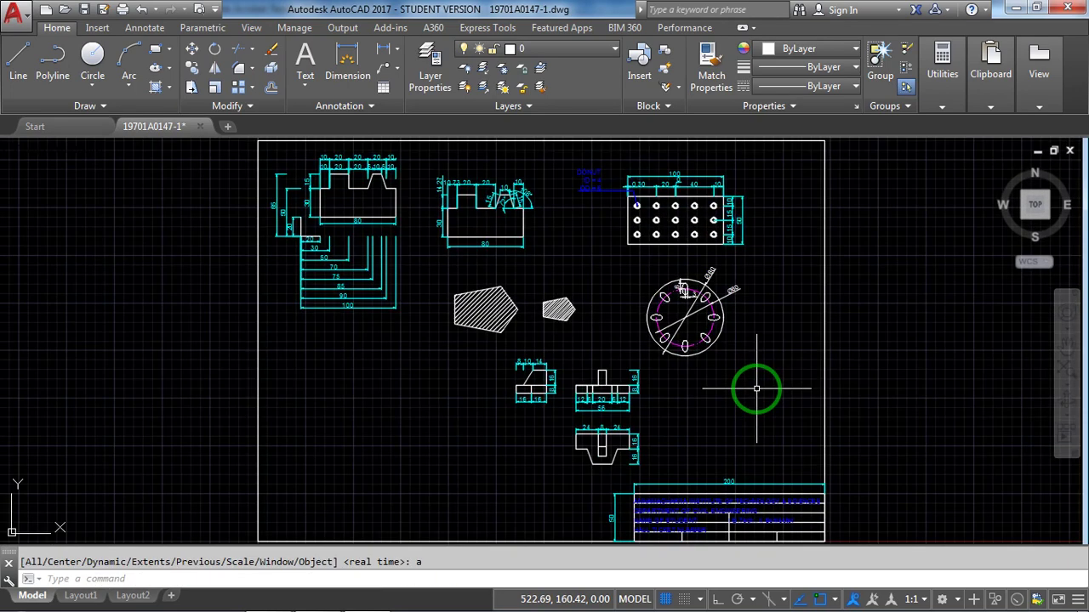
Check the Exercise 15 figure in Acrobat Reader and return to AutoCAD to save the drawing
key("alt+Tab")
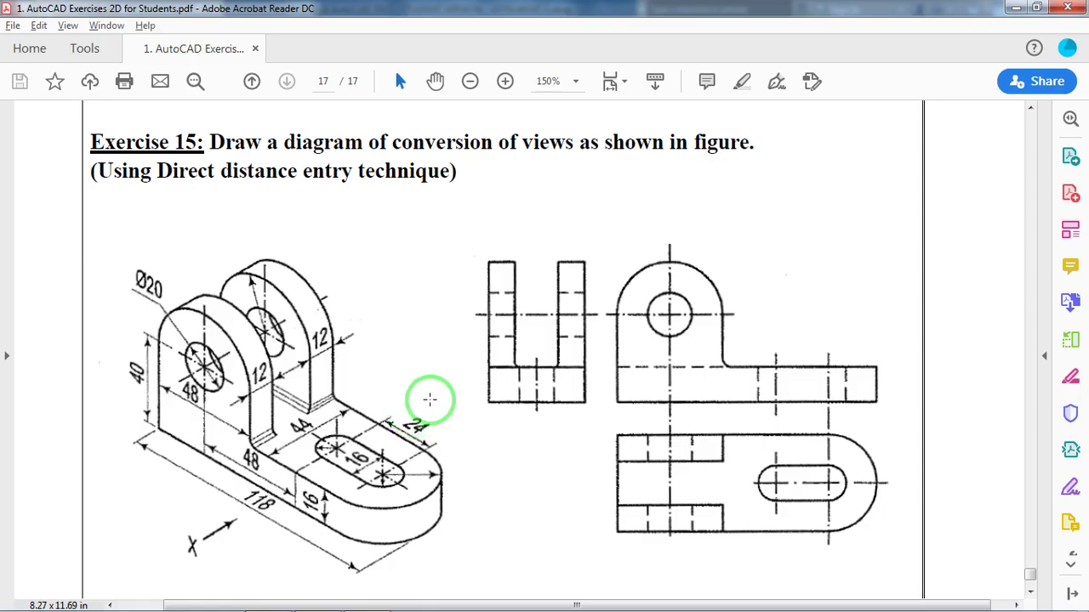
key("alt+Tab")
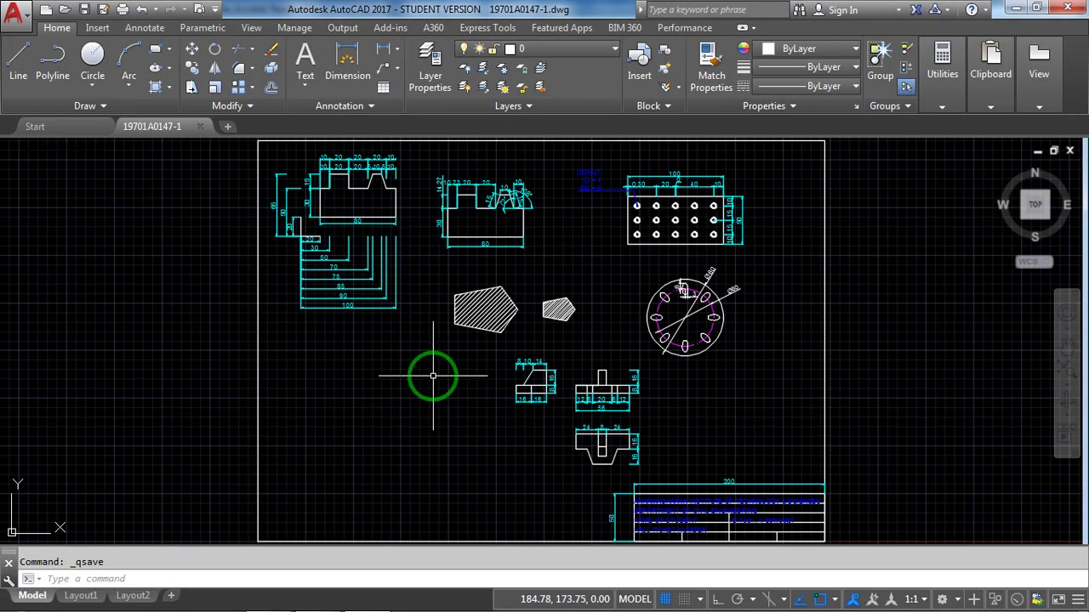